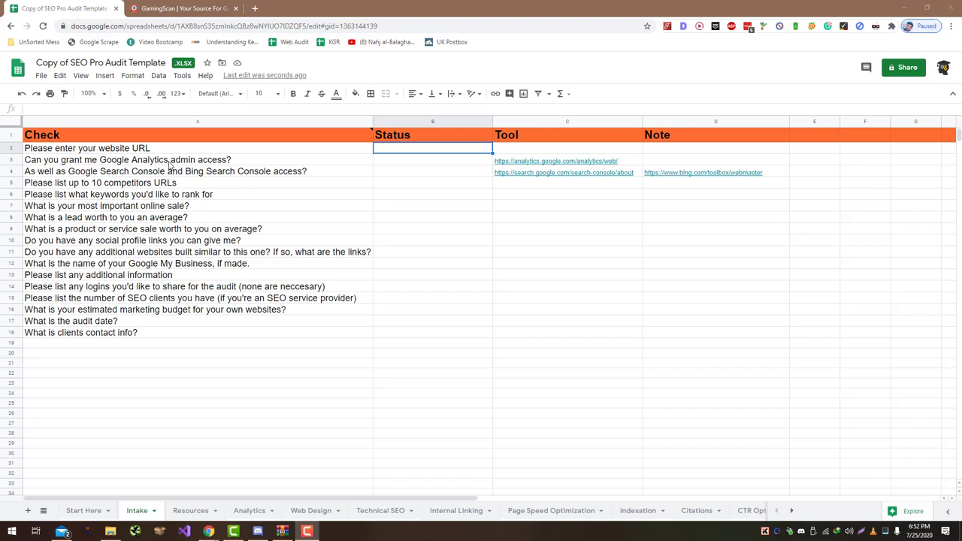
Step: Look over the Intake questions and the Resources sheet, and open the Analytics checklist sheet
left_click(167, 323)
left_click(215, 335)
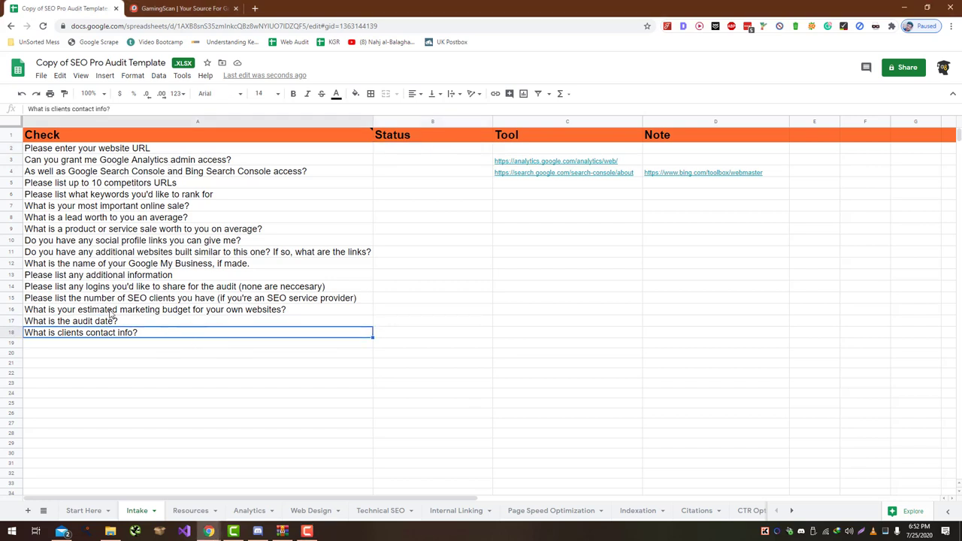
left_click(189, 511)
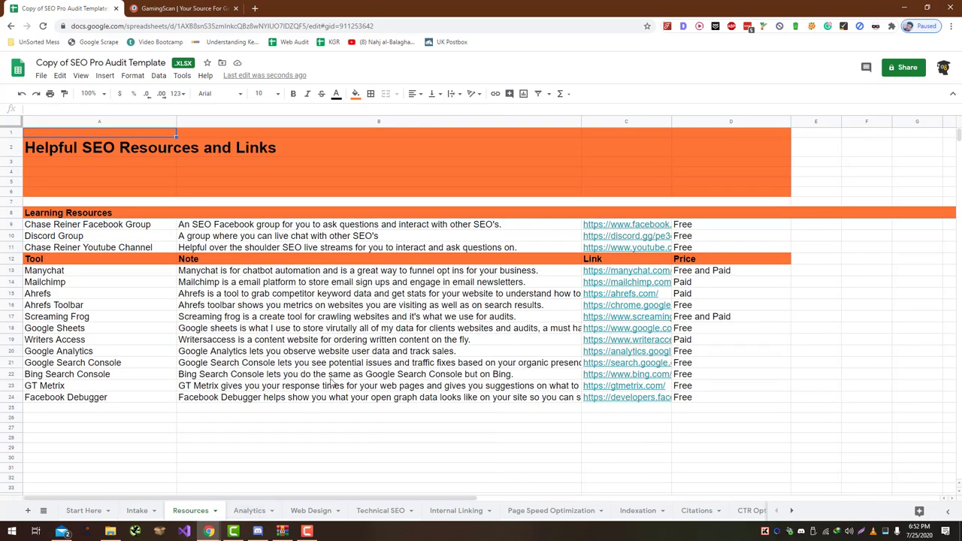
left_click(250, 511)
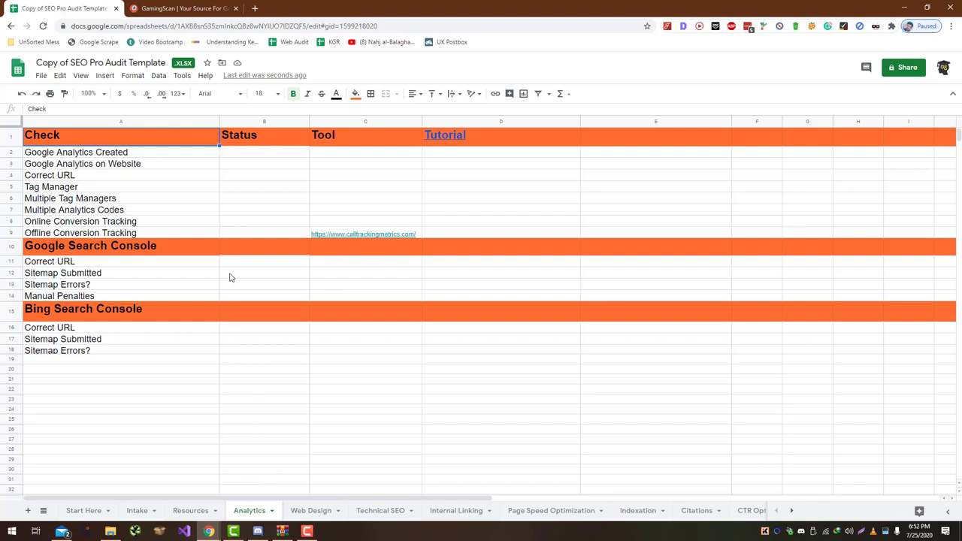
Step: Search the source code of the GamingScan home page for "analy" to check for Google Analytics
left_click(237, 154)
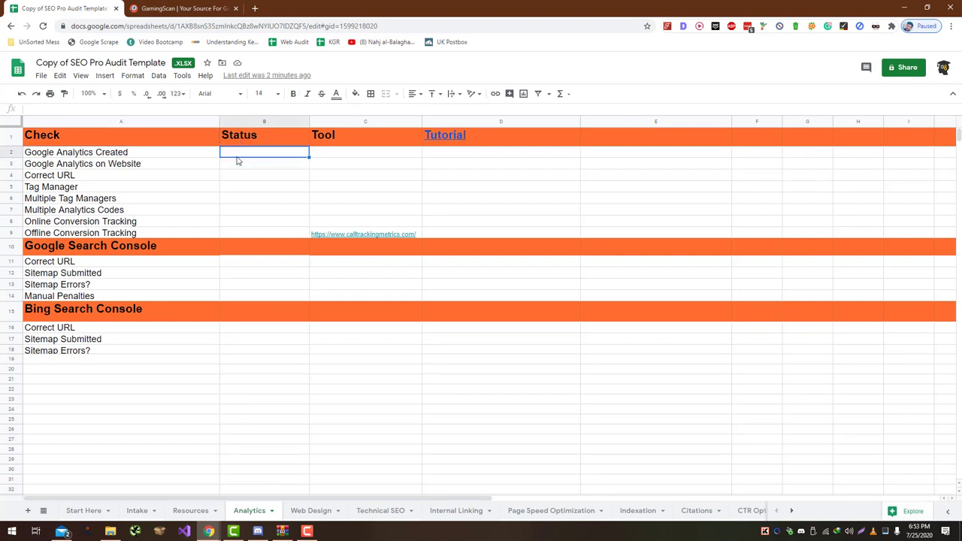
left_click(235, 166)
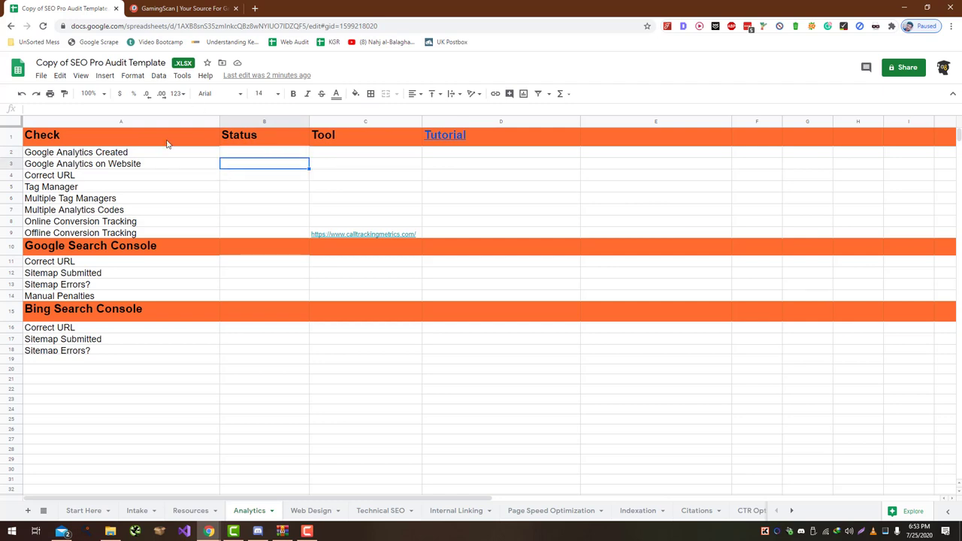
left_click(222, 7)
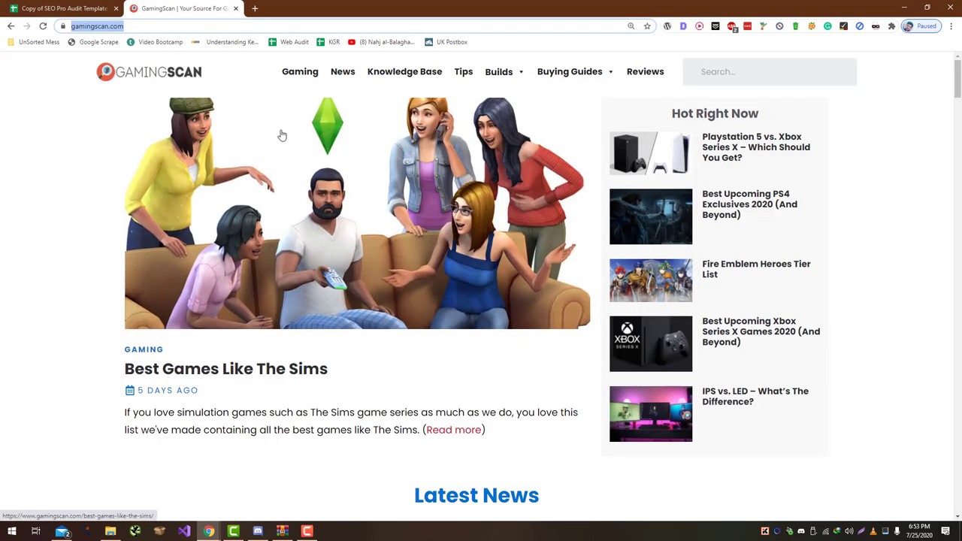
key("ctrl+u")
key("ctrl+f")
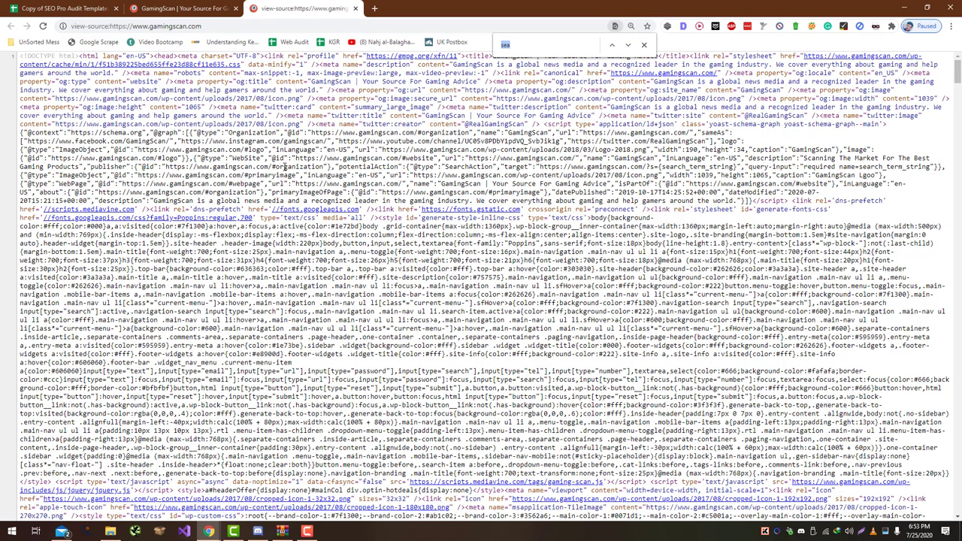
type("analy")
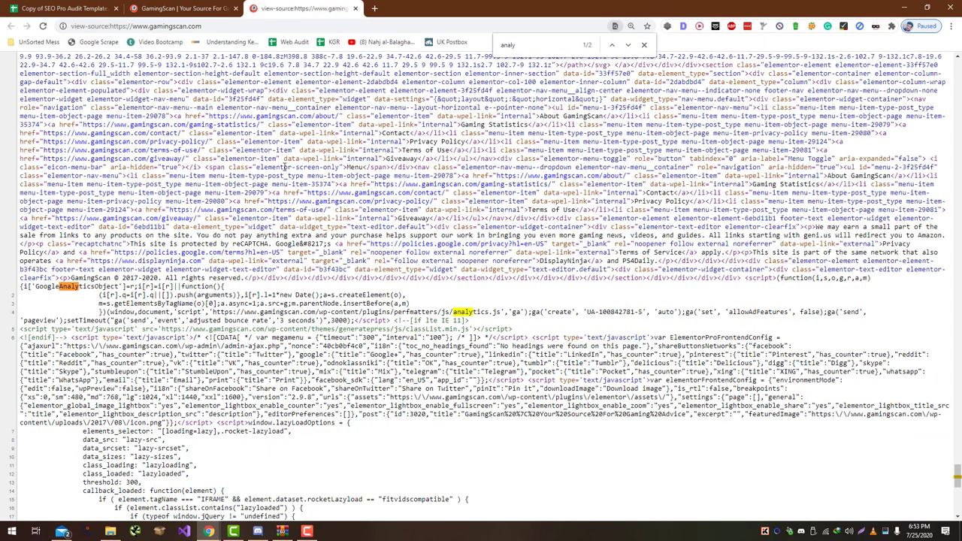
Step: Enter Yes as the status of Google Analytics on Website in the audit spreadsheet
left_click(68, 8)
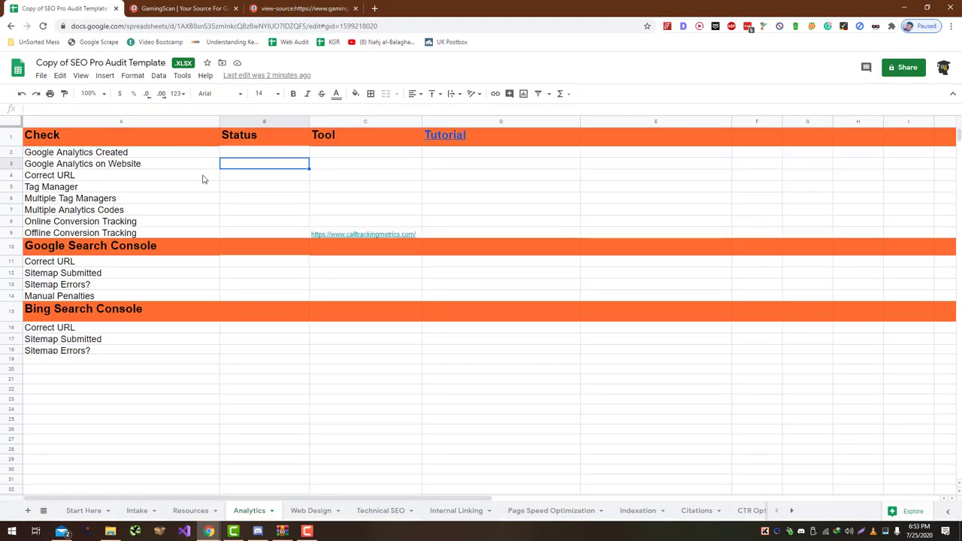
type("Yes")
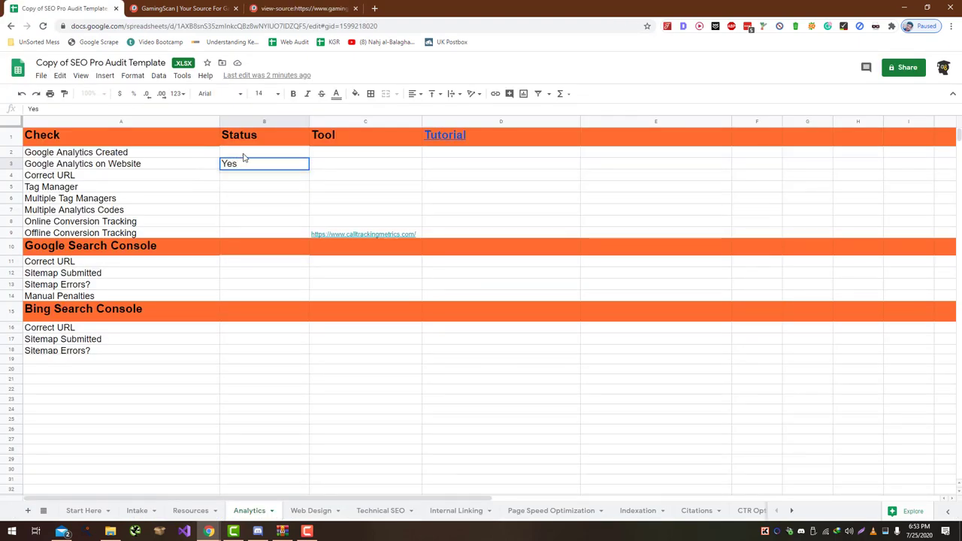
left_click(243, 157)
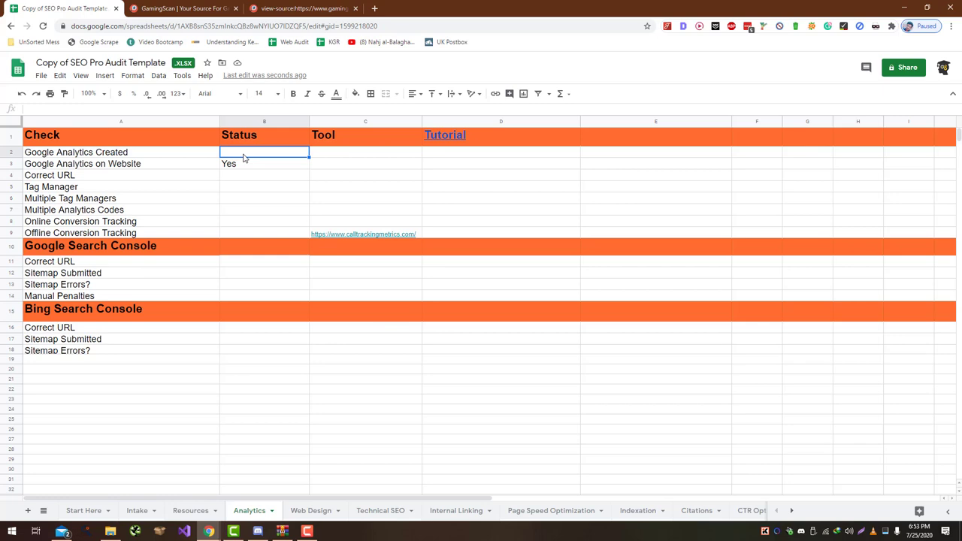
left_click(237, 177)
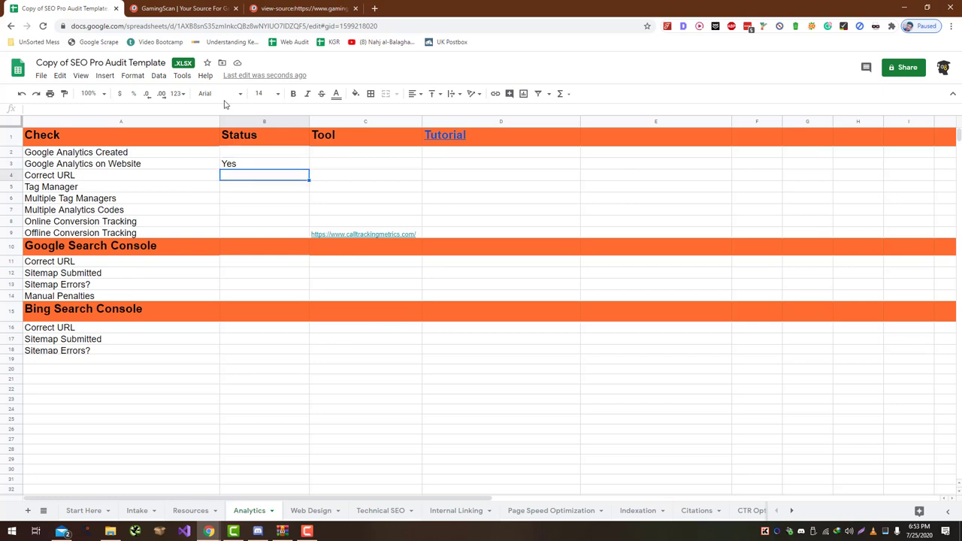
left_click(195, 11)
key("ctrl+c")
left_click(64, 9)
key("ctrl+v")
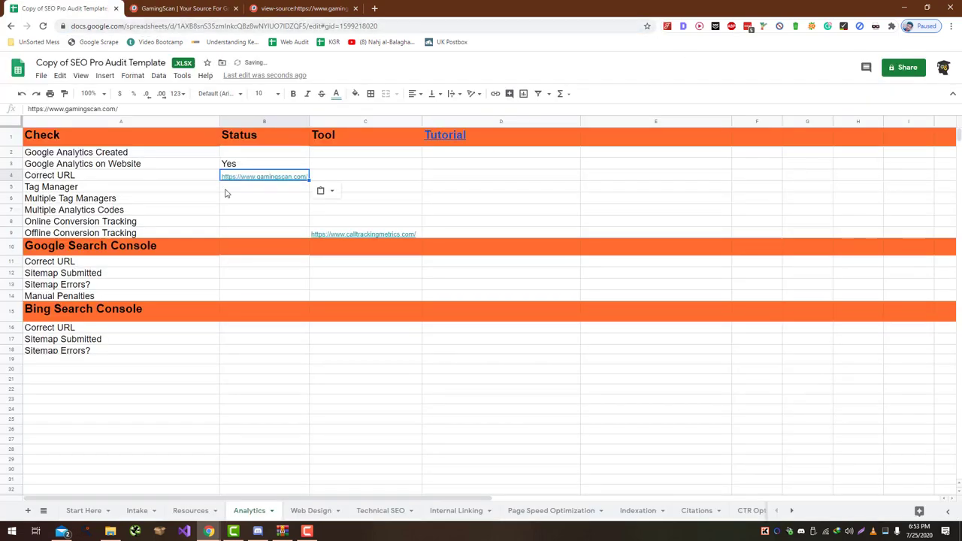
Step: Search the GamingScan page source for "tag" to check for a tag manager, and return to the audit spreadsheet
left_click(198, 9)
left_click(260, 8)
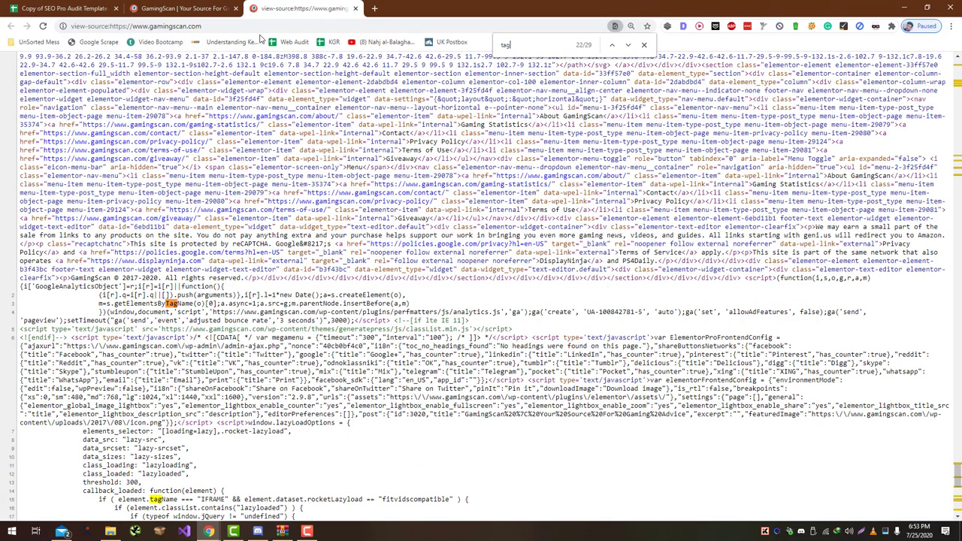
scroll(199, 284, "down", 4)
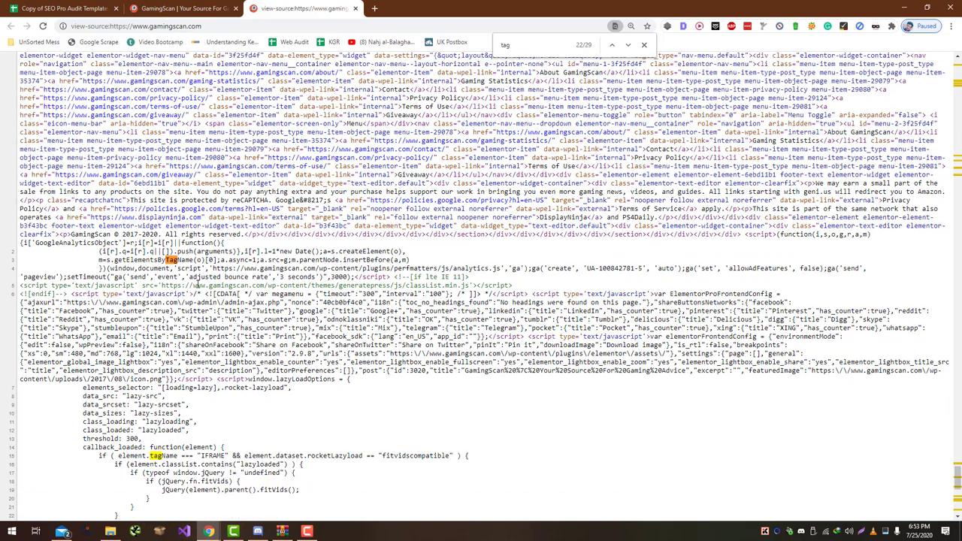
scroll(200, 287, "down", 2)
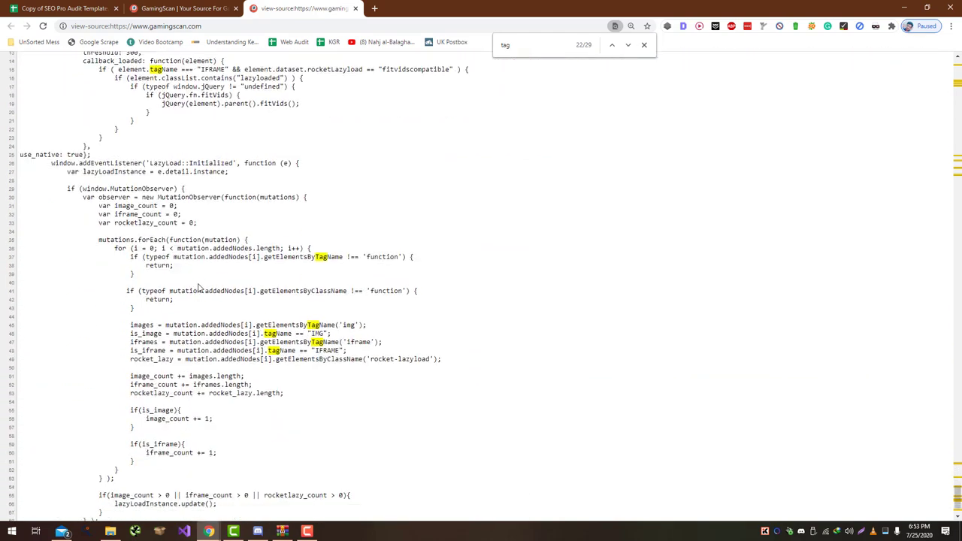
key("ctrl+Tab")
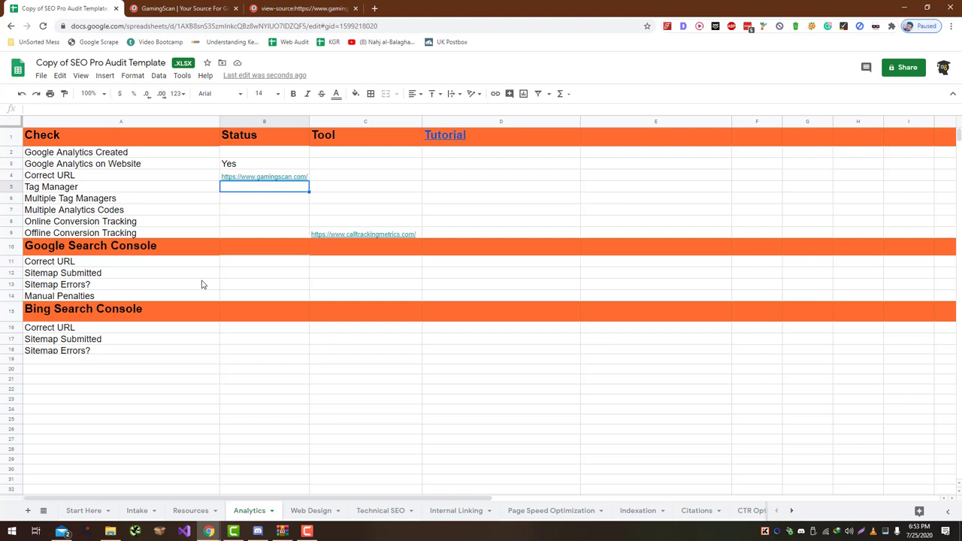
key("ctrl+Tab")
key("ctrl+shift+Tab")
Step: Select the Correct URL status cell under Google Search Console and open search.google.com/search-console in place of the GamingScan page
key("Down")
key("Down")
key("Down")
key("Down")
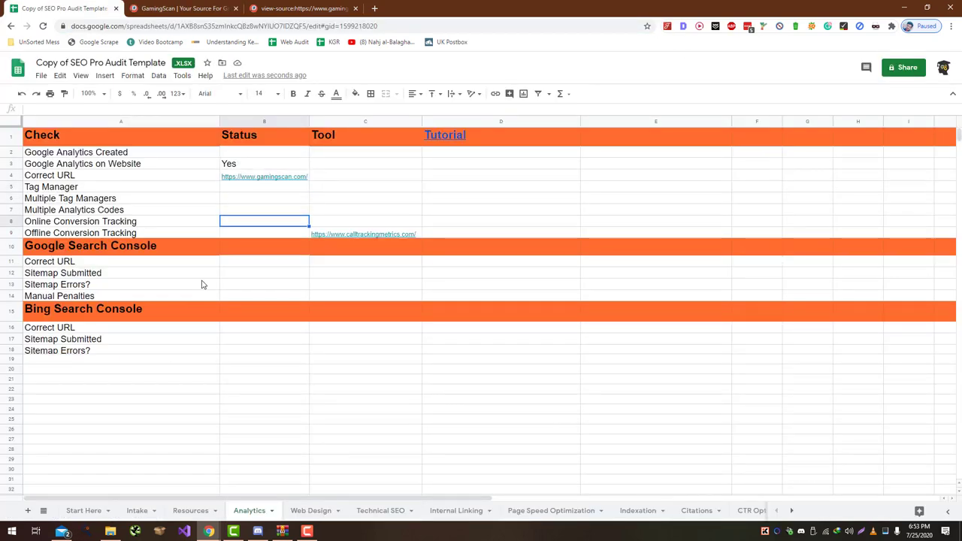
key("Down")
key("Down")
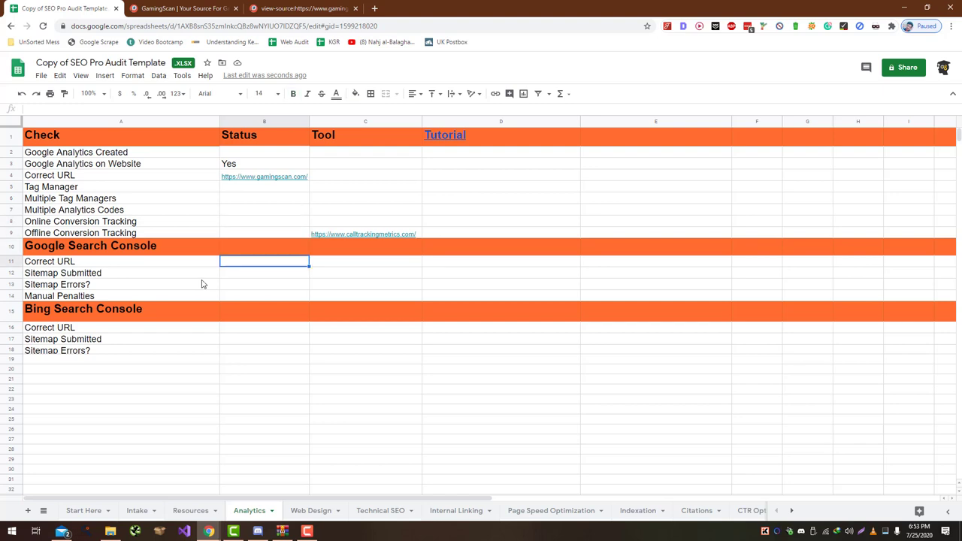
left_click(154, 7)
left_click(166, 26)
type("sear")
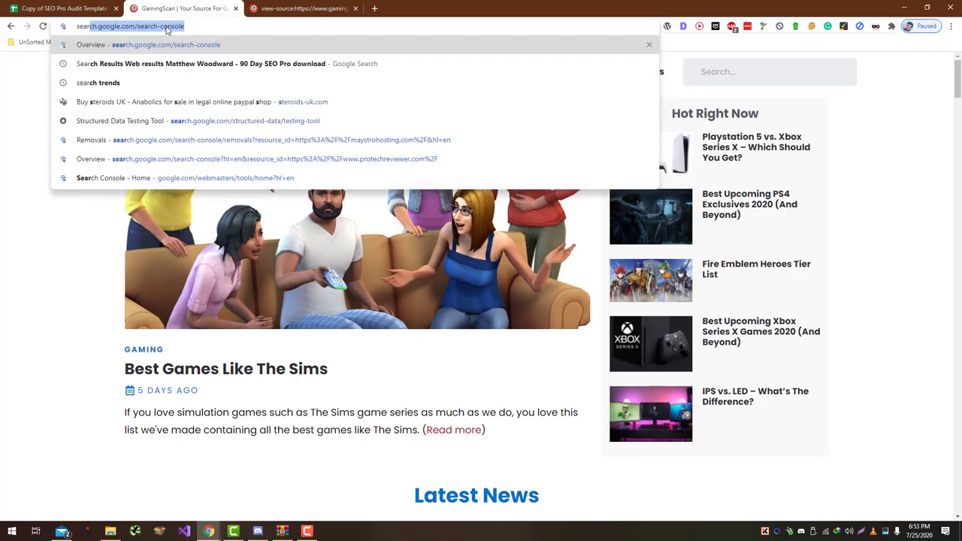
key("Return")
left_click(83, 9)
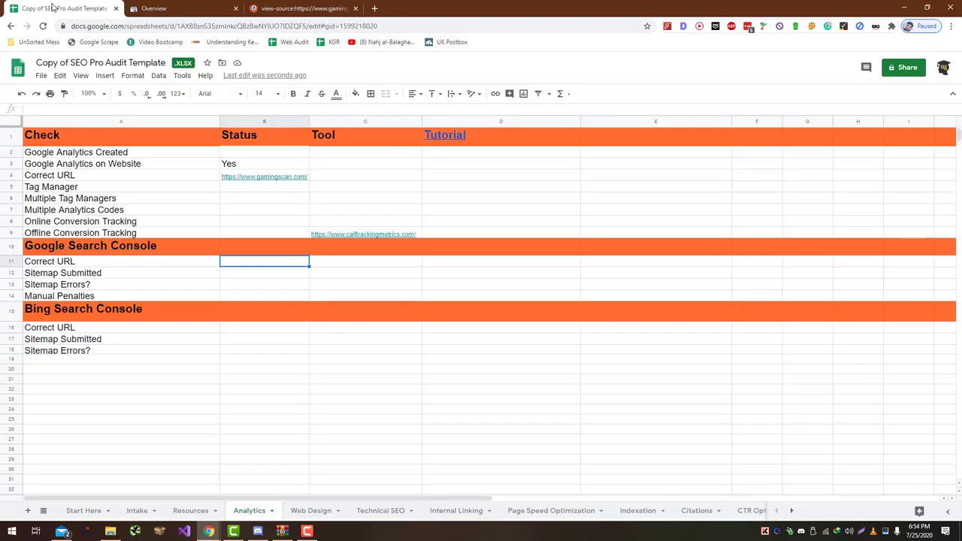
left_click(137, 6)
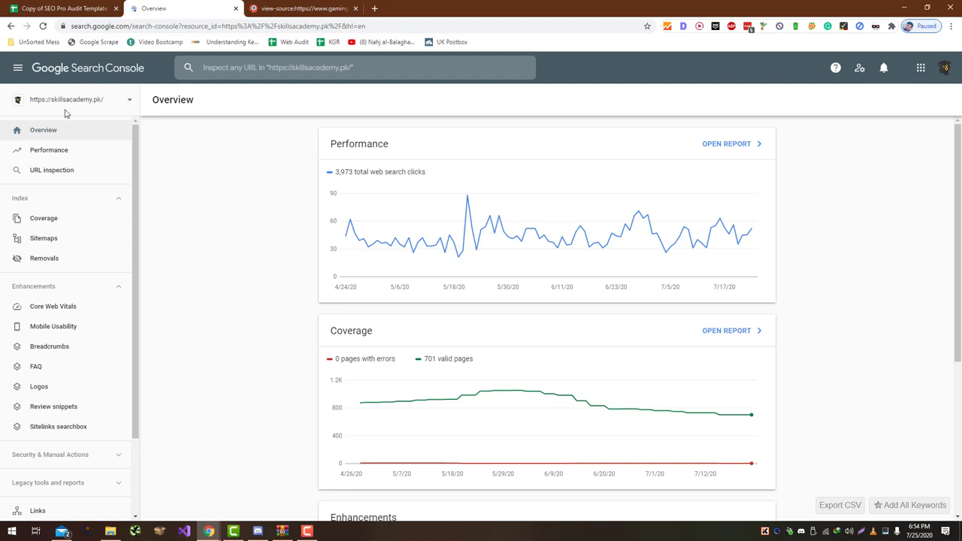
Step: Enter Yes as the status of the Correct URL check under Google Search Console
left_click(64, 8)
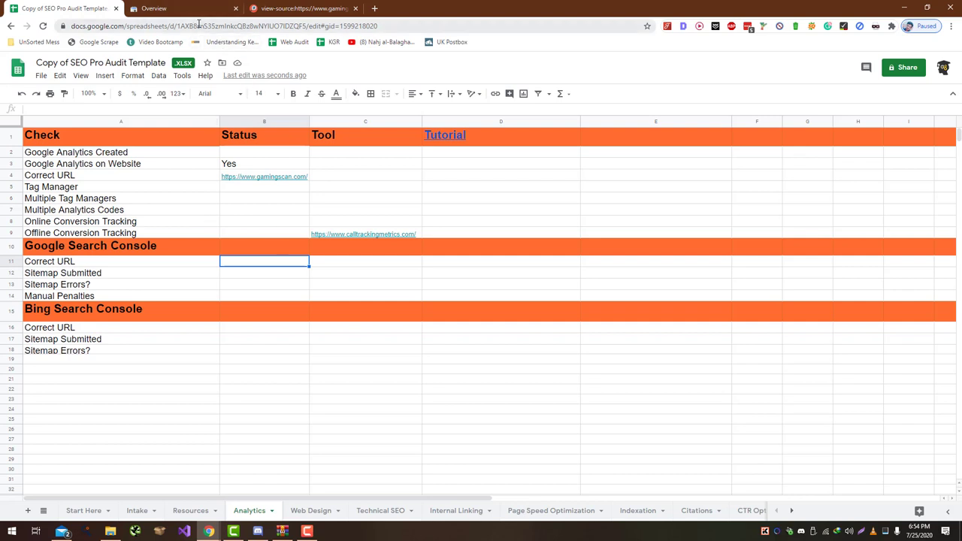
type("Yes")
left_click(231, 276)
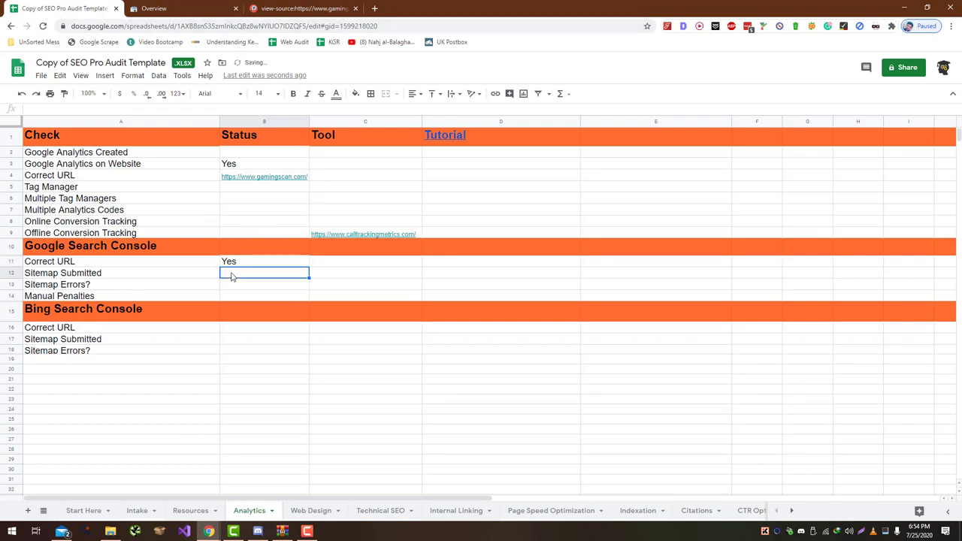
left_click(235, 262)
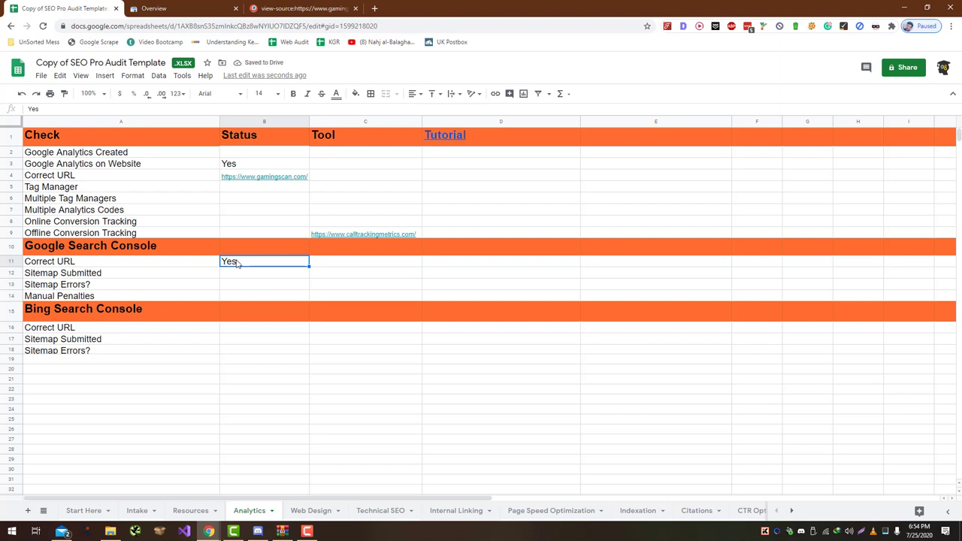
key("ctrl+v")
left_click(244, 277)
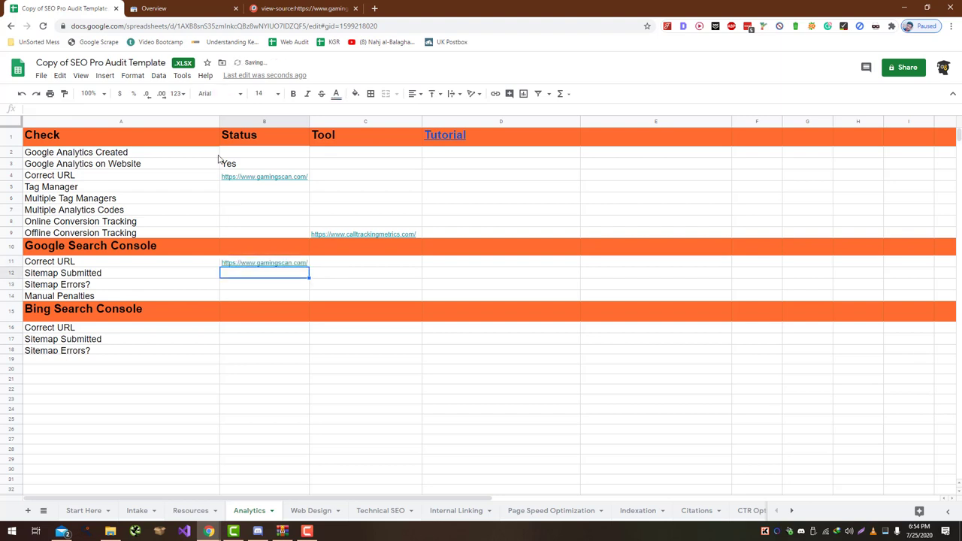
Step: Open the Sitemaps report for skillsacademy.pk in Search Console, and load the site's sitemap.xml in a new tab
key("ctrl+Tab")
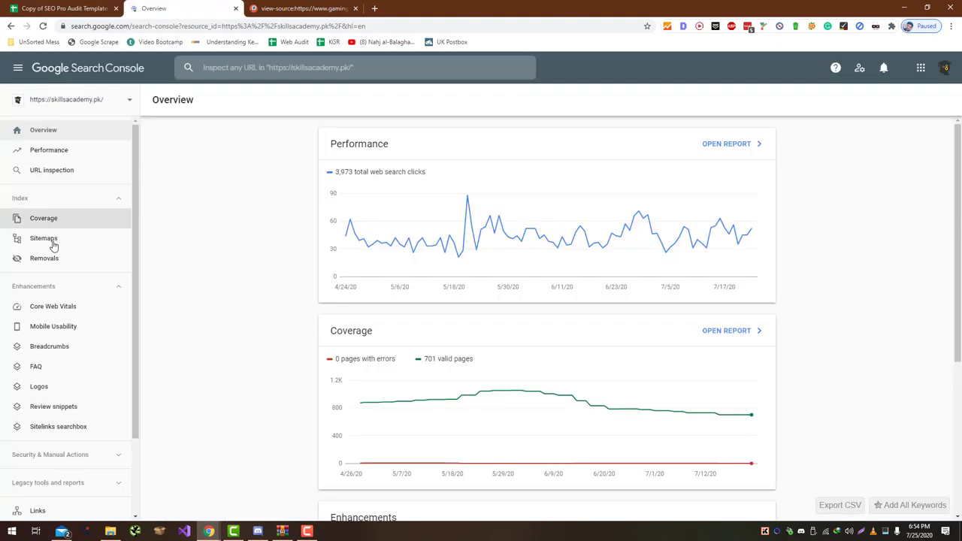
left_click(71, 241)
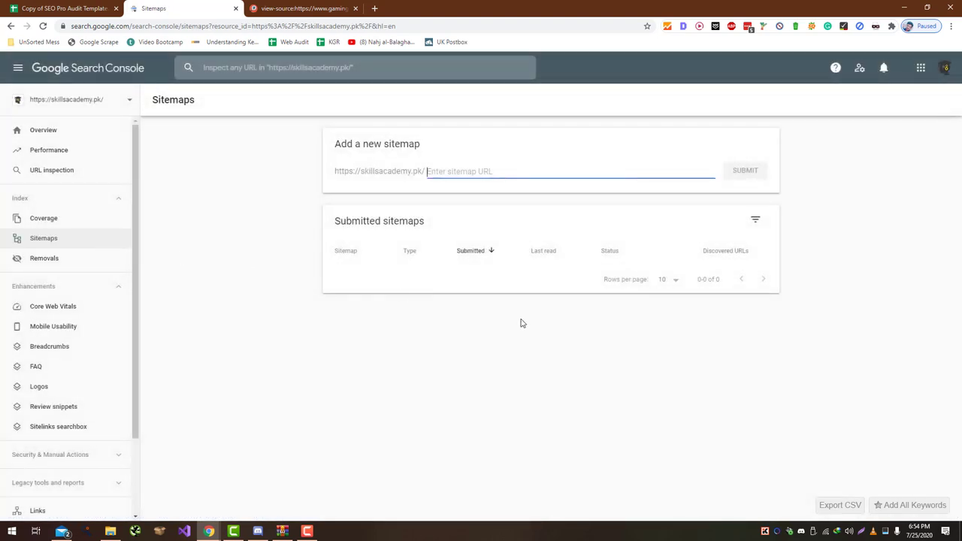
triple_click(383, 170)
key("ctrl+c")
key("ctrl+t")
key("ctrl+v")
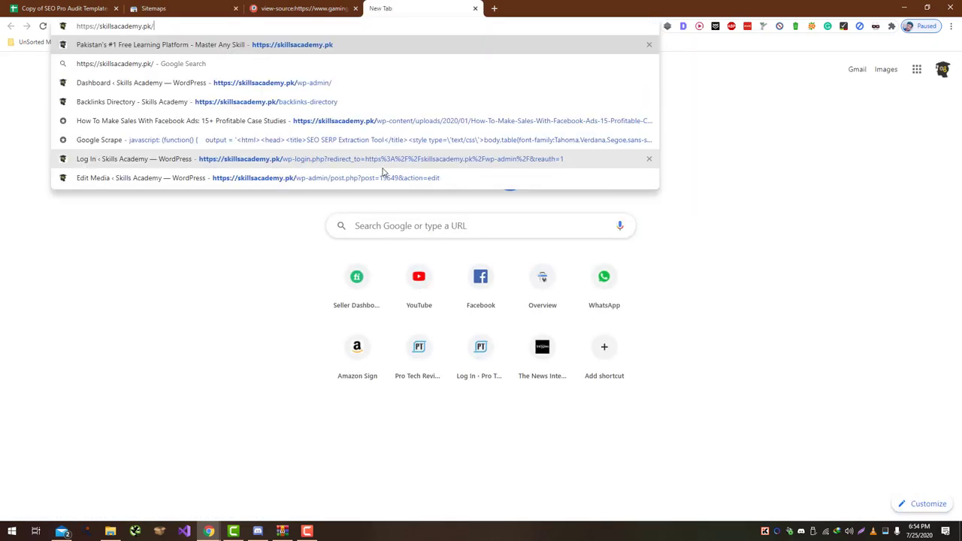
type("sitemax")
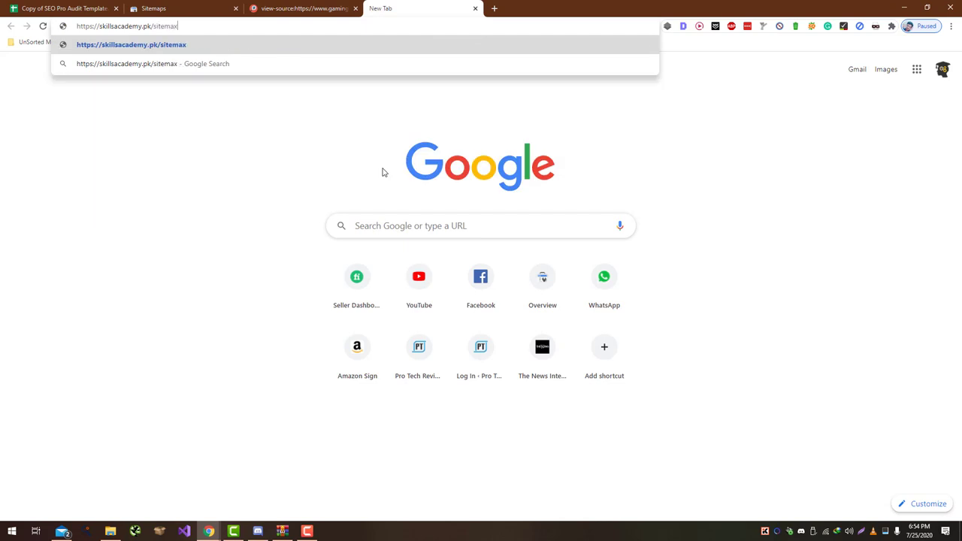
key("BackSpace")
type("p.xml")
key("Return")
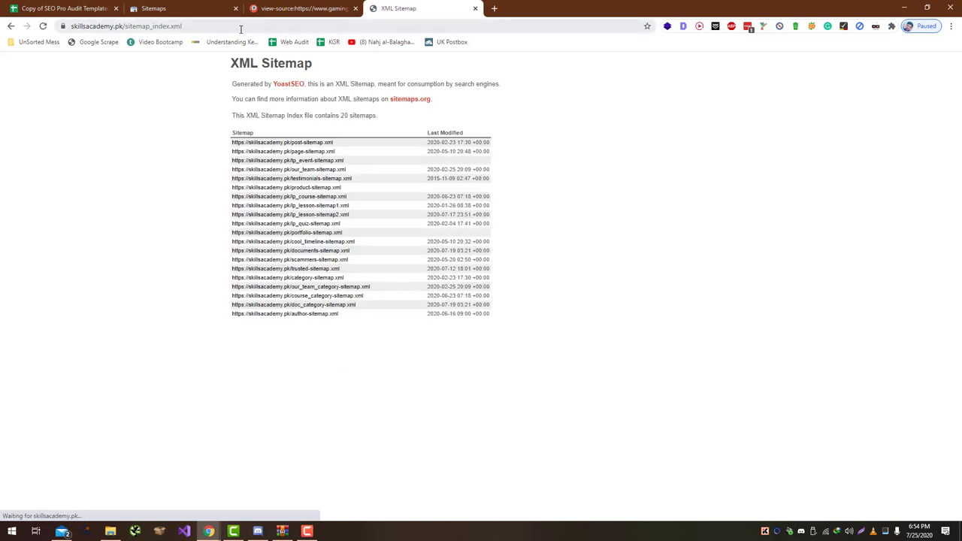
Step: Submit sitemap_index.xml as a new sitemap for skillsacademy.pk in Search Console, and return to the audit spreadsheet
left_click_drag(183, 25, 126, 26)
left_click(176, 8)
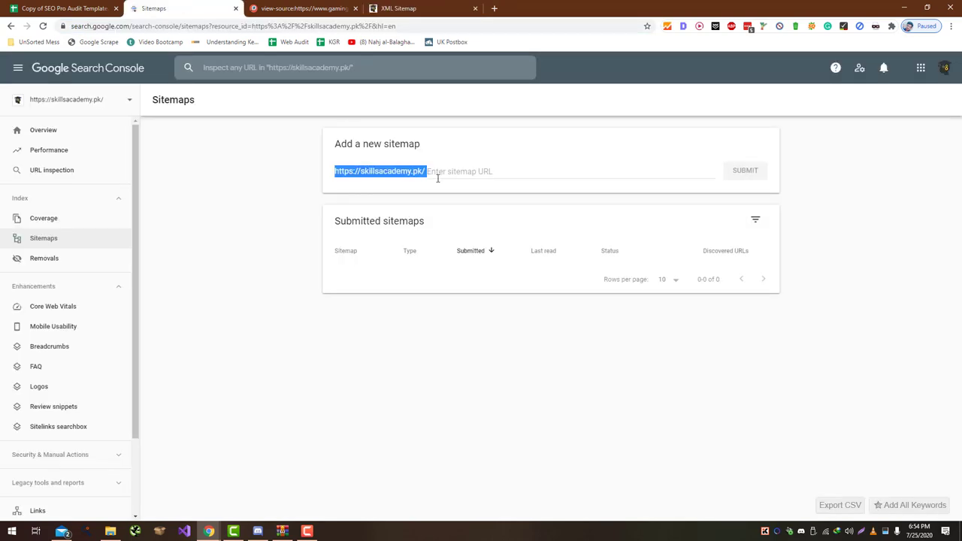
left_click(469, 172)
left_click(684, 171)
key("ctrl+v")
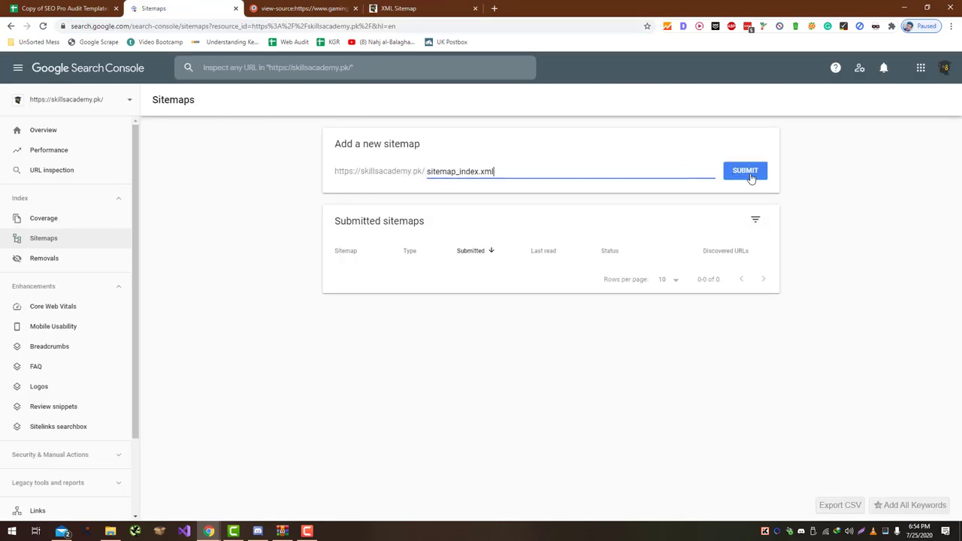
left_click(756, 178)
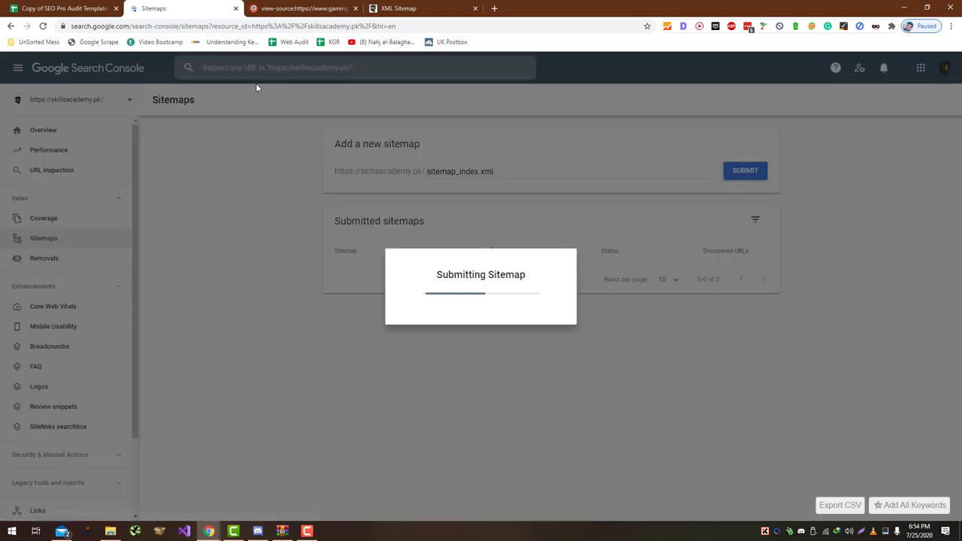
left_click(96, 6)
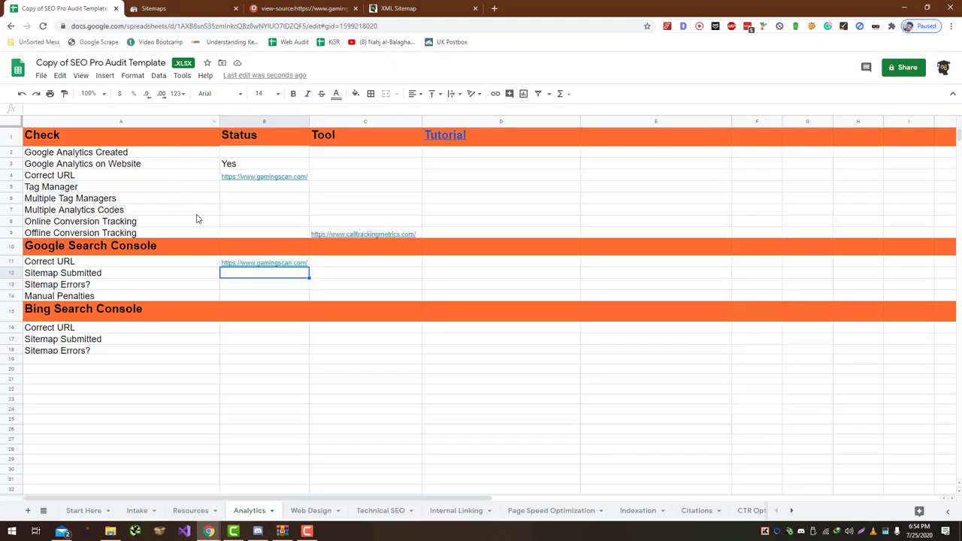
Step: Enter Yes as the Sitemap Submitted status under Google Search Console, and dismiss the sitemap submission notice in Search Console
type("Yes")
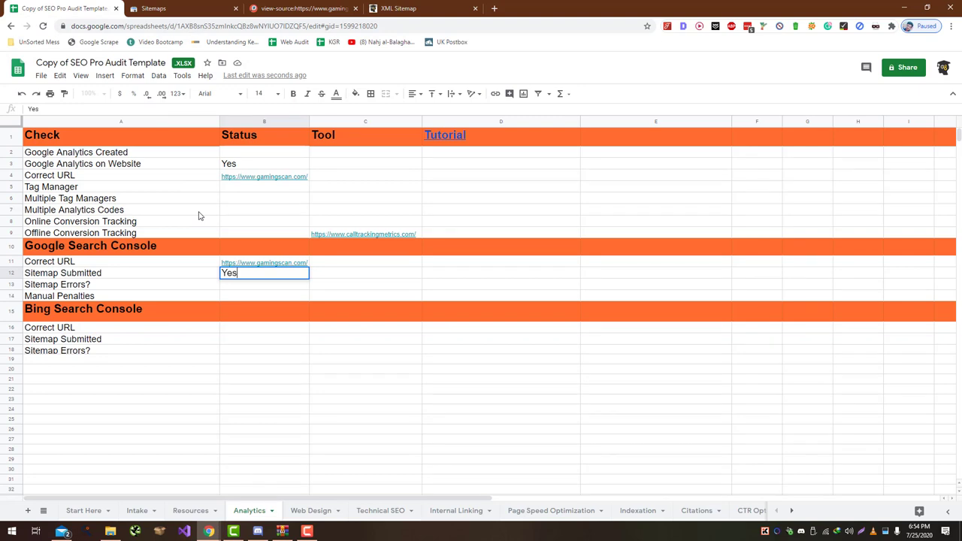
key("Return")
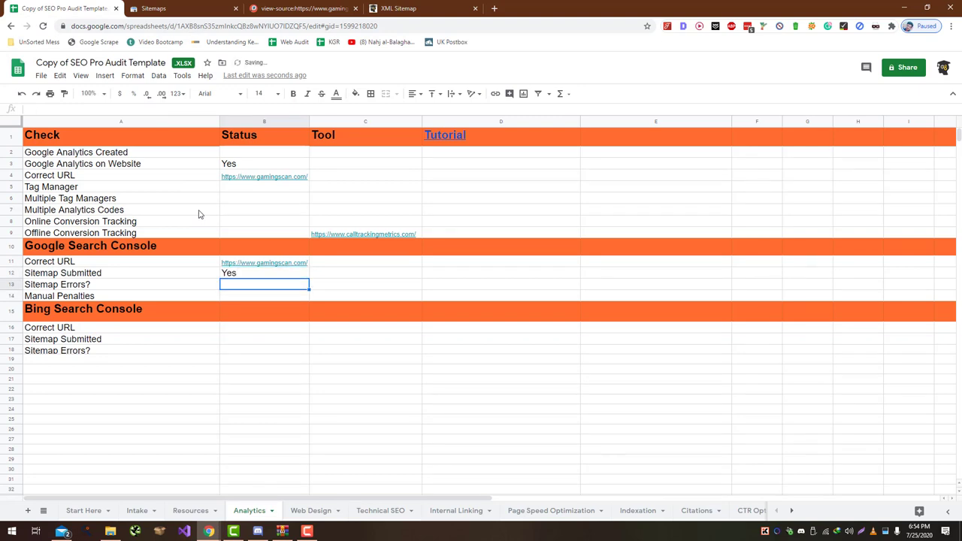
left_click(219, 6)
left_click(609, 327)
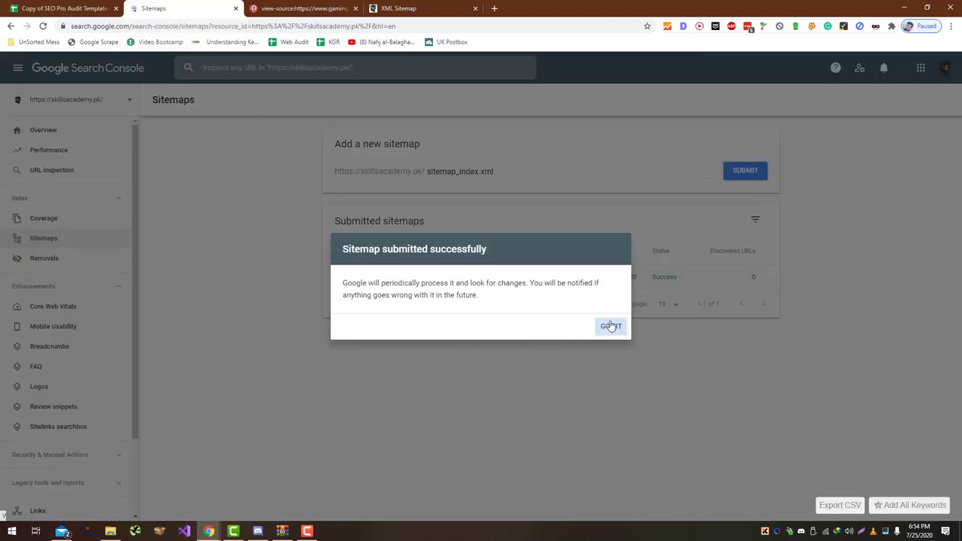
left_click(593, 279)
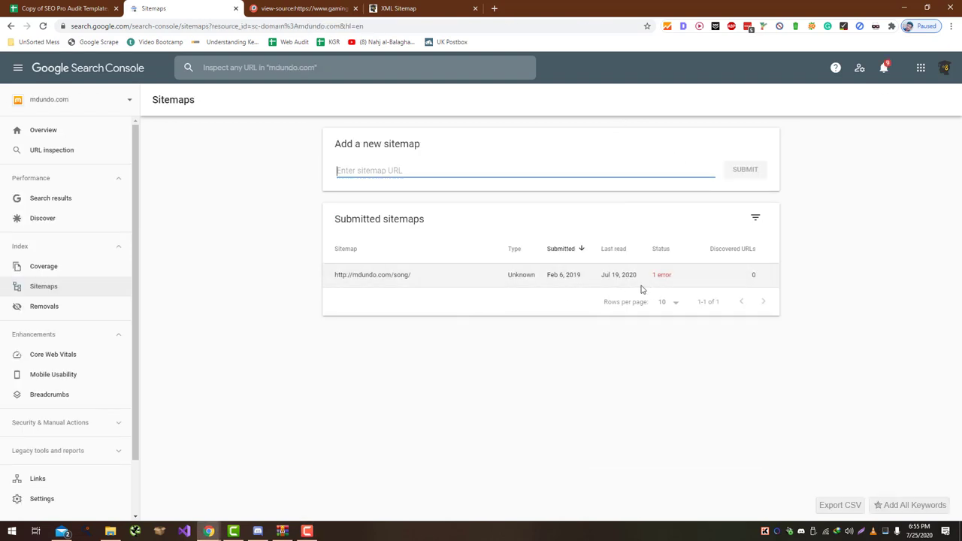
left_click(665, 285)
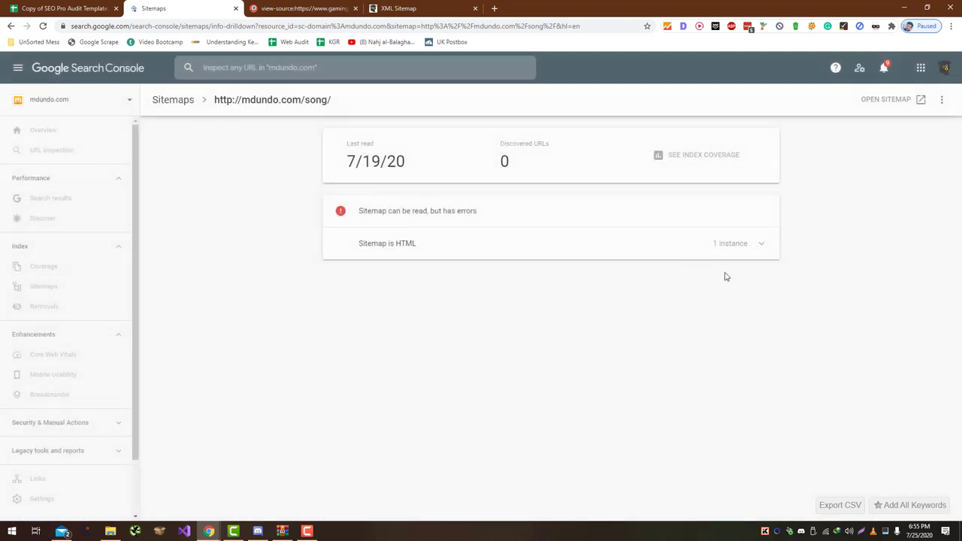
left_click(703, 252)
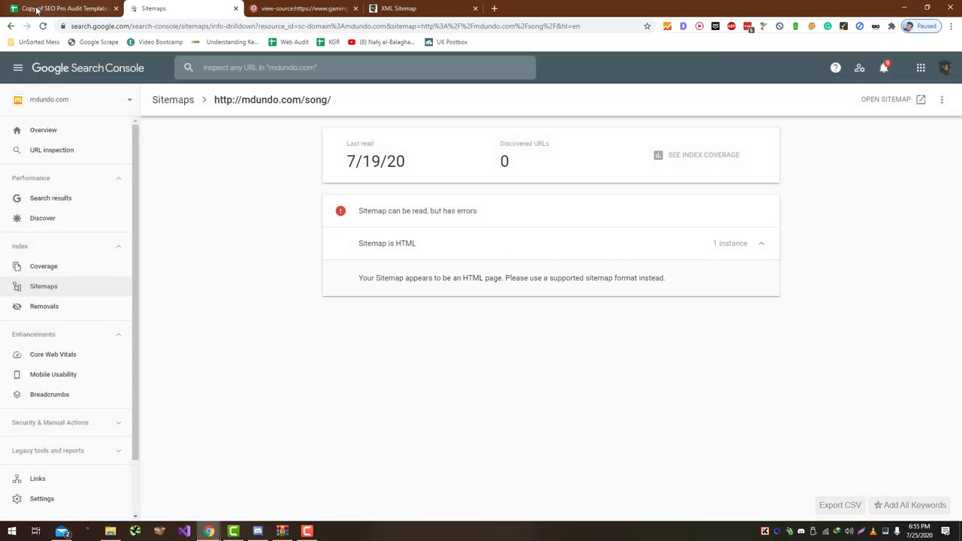
left_click(43, 130)
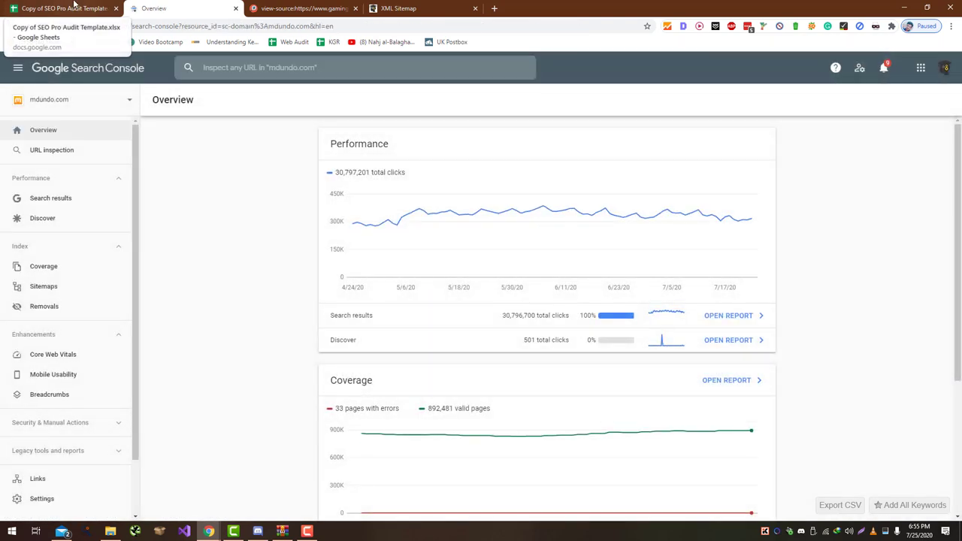
left_click(74, 6)
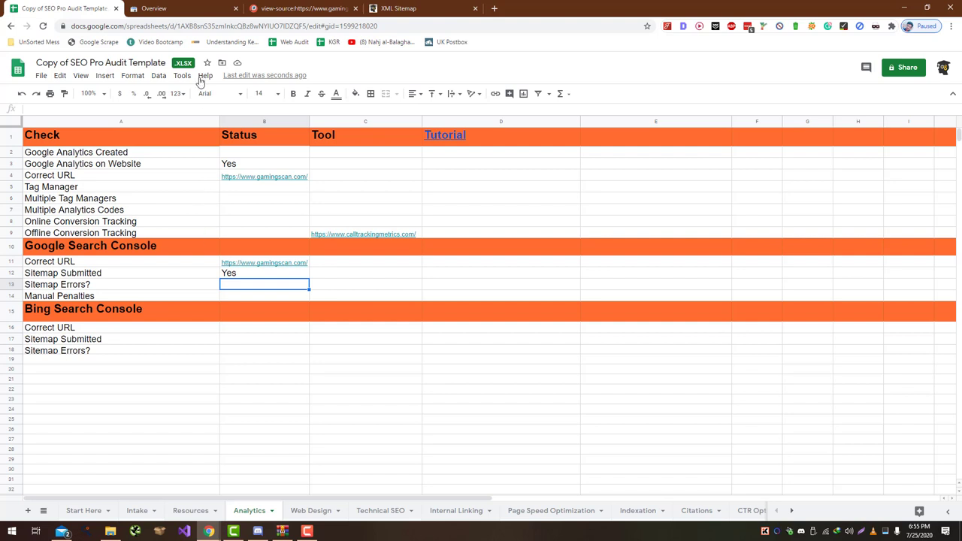
type("No")
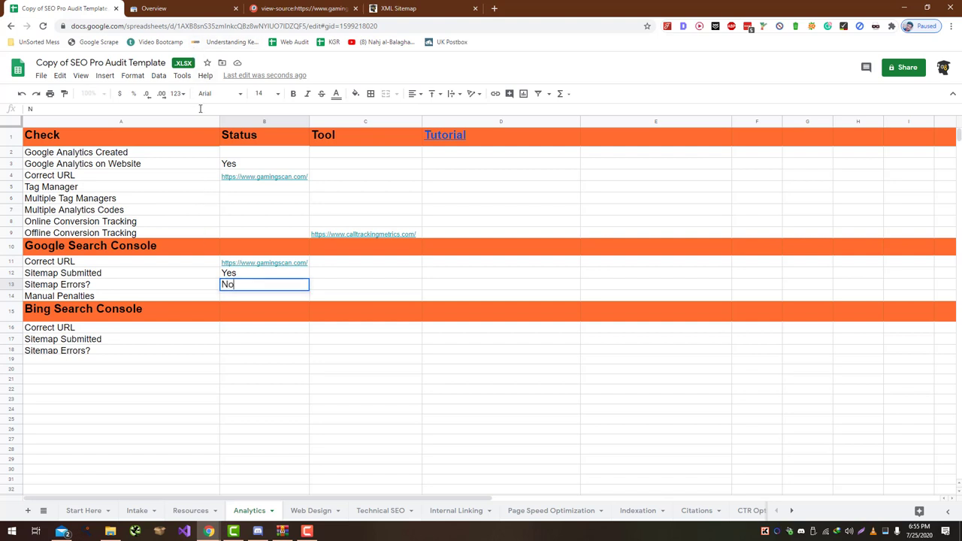
key("Return")
Step: Check the Manual actions report for mdundo.com in Search Console, and enter No as the Manual Penalties status in the audit sheet
left_click(223, 7)
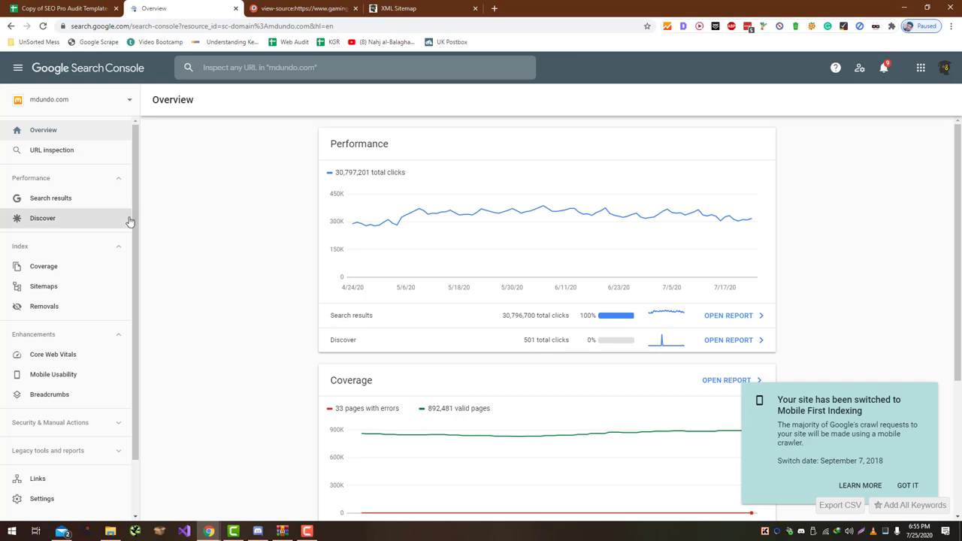
left_click(37, 422)
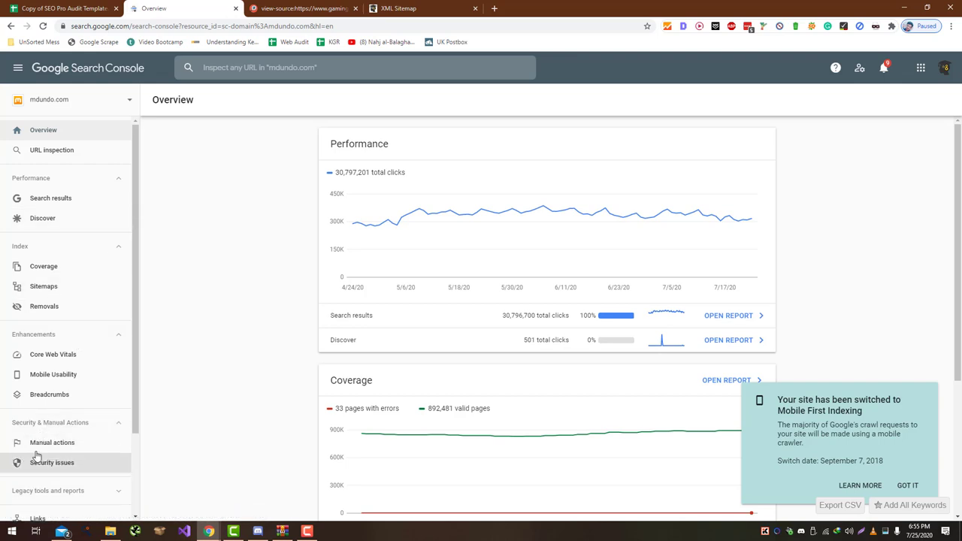
left_click(43, 445)
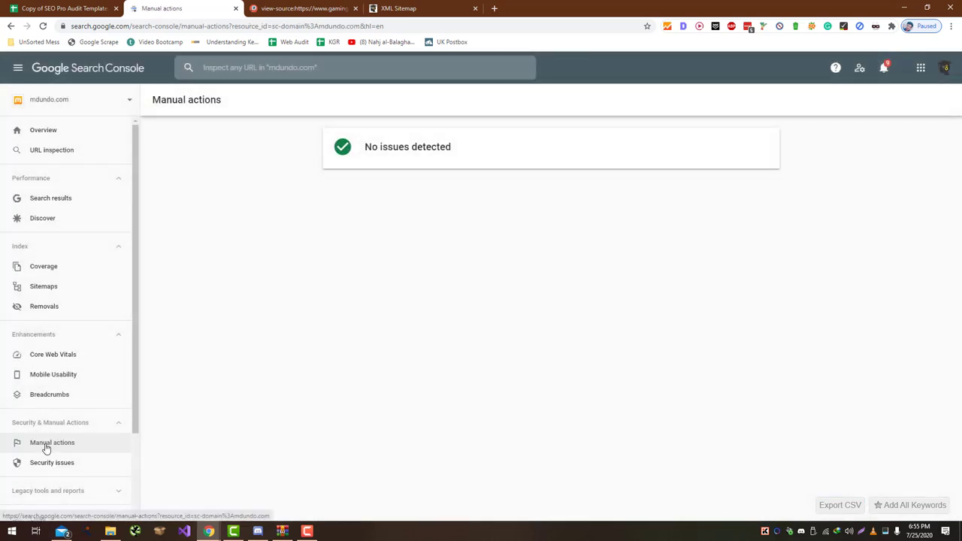
left_click_drag(444, 163, 366, 150)
left_click(60, 8)
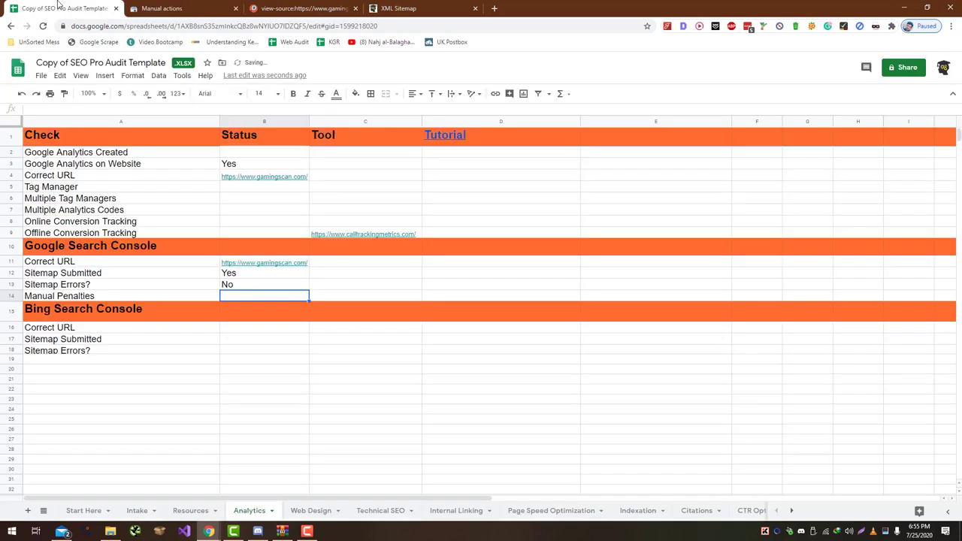
type("No")
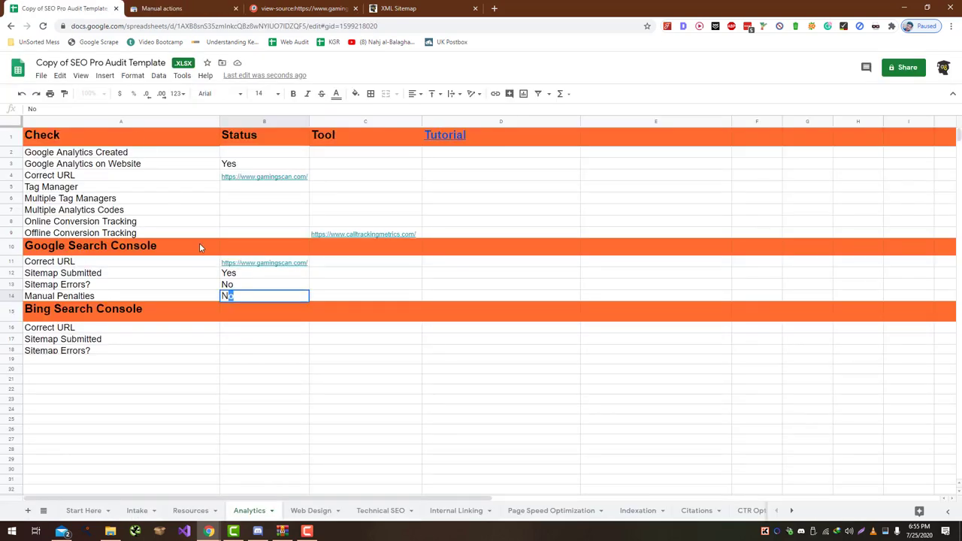
key("Return")
key("Return")
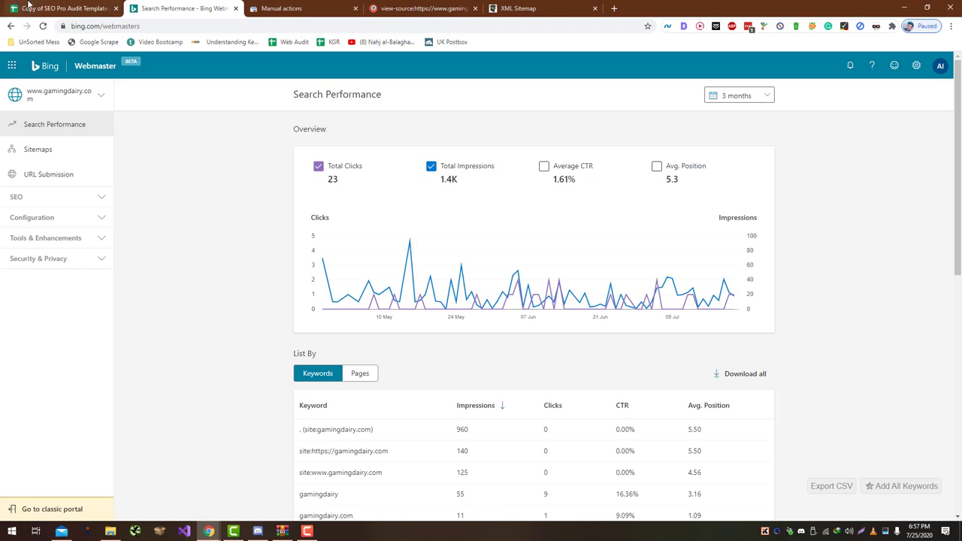
Step: Check the site selected in Bing Webmaster Tools, and enter Yes as the Correct URL status under Bing Search Console in the audit sheet
left_click(50, 99)
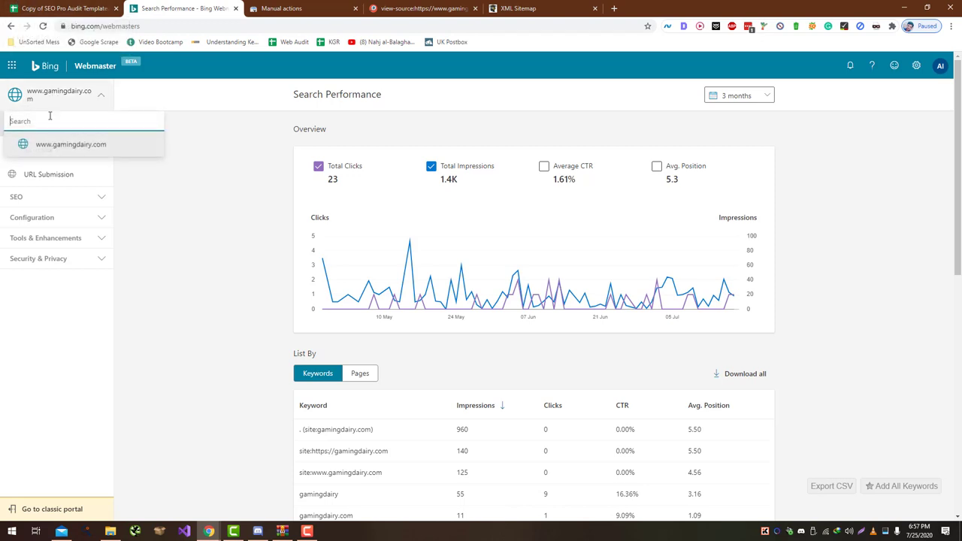
left_click(241, 354)
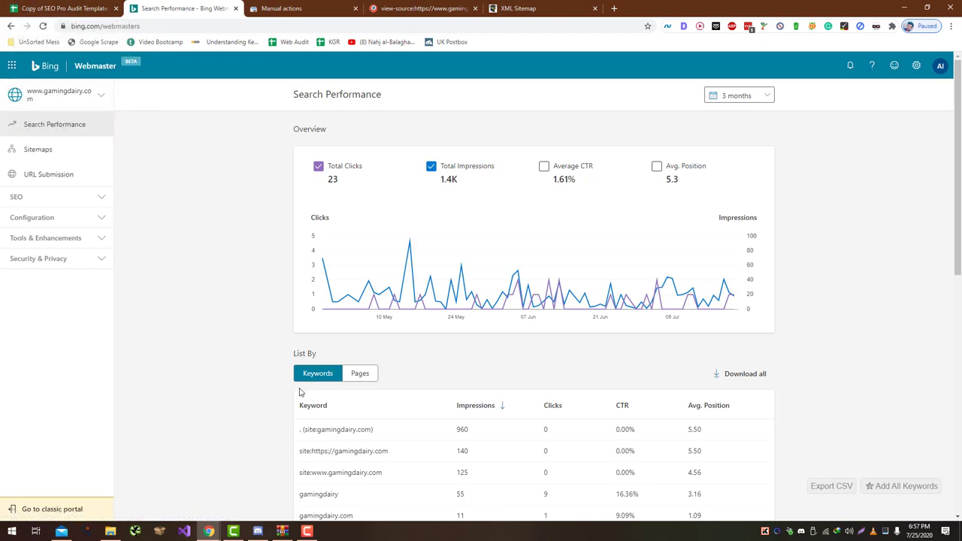
left_click(64, 9)
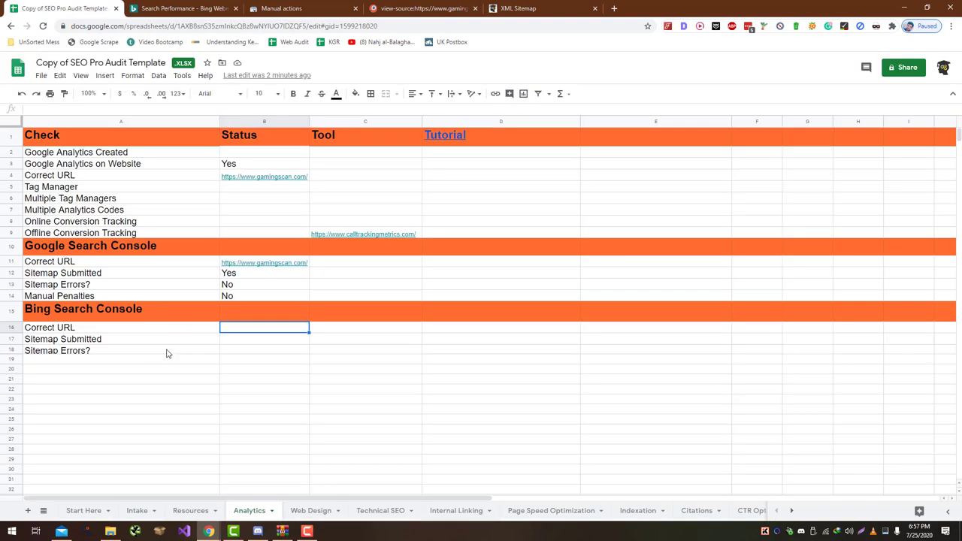
type("Yes")
key("Return")
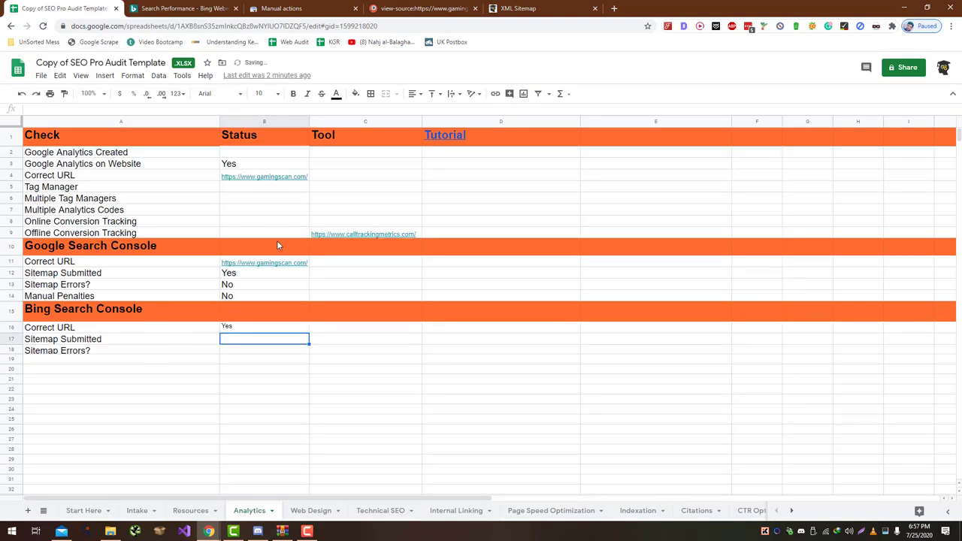
Step: Check the Sitemaps report in Bing Webmaster Tools, and enter Yes as the Sitemap Submitted status under Bing Search Console
left_click(188, 8)
left_click(76, 149)
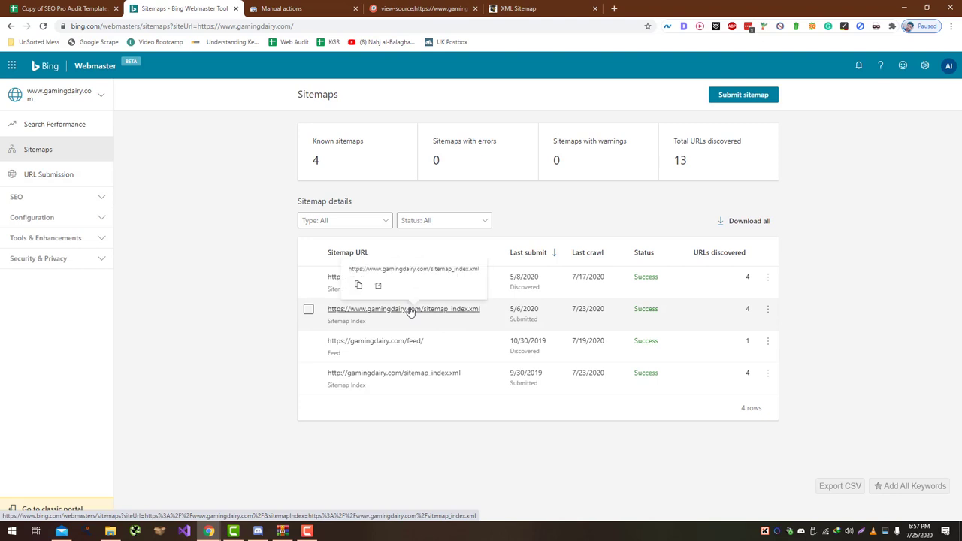
key("ctrl+shift+Tab")
type("Yes")
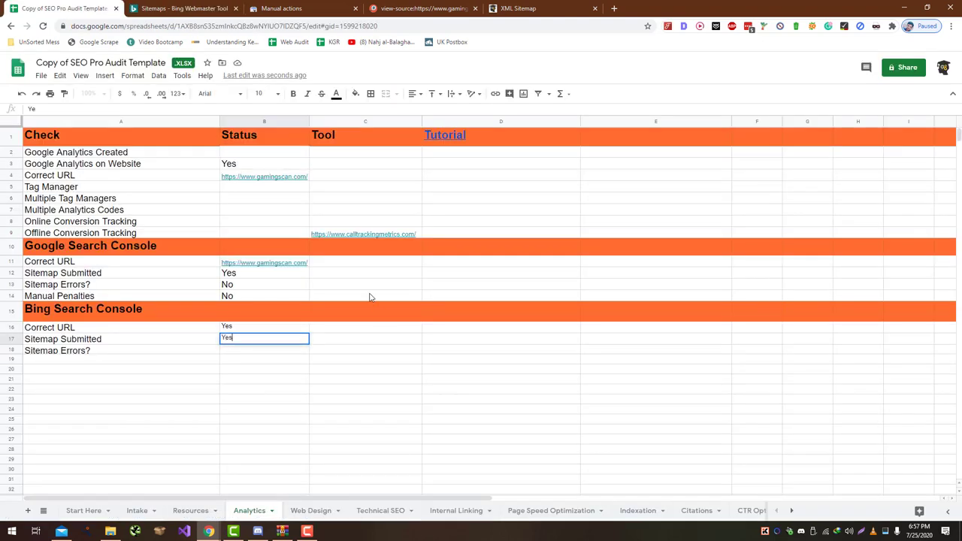
key("Return")
key("ctrl+Tab")
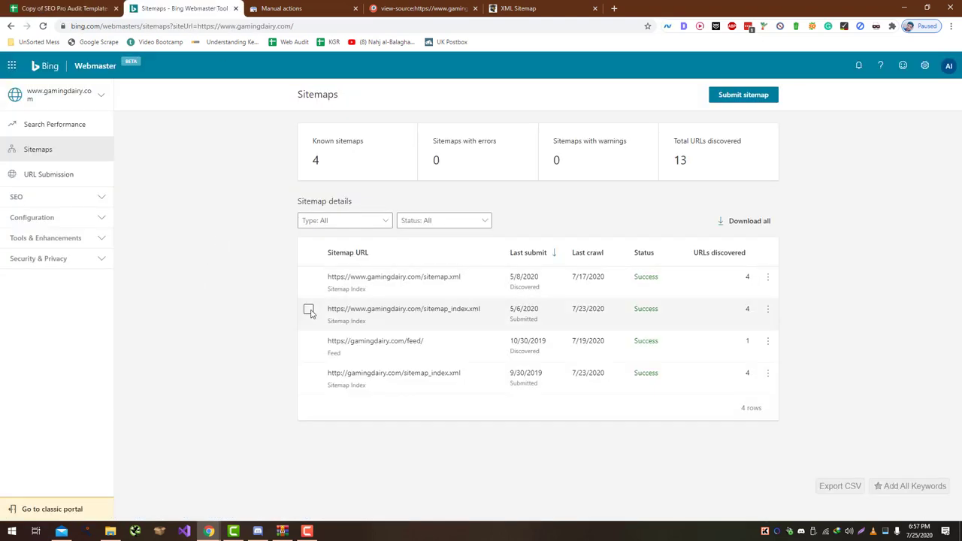
left_click(440, 317)
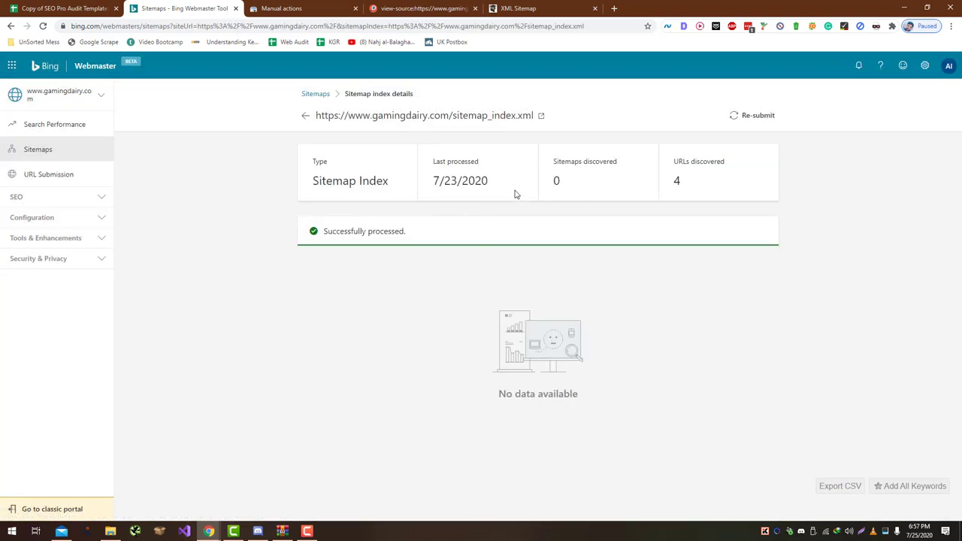
key("ctrl+1")
type("No")
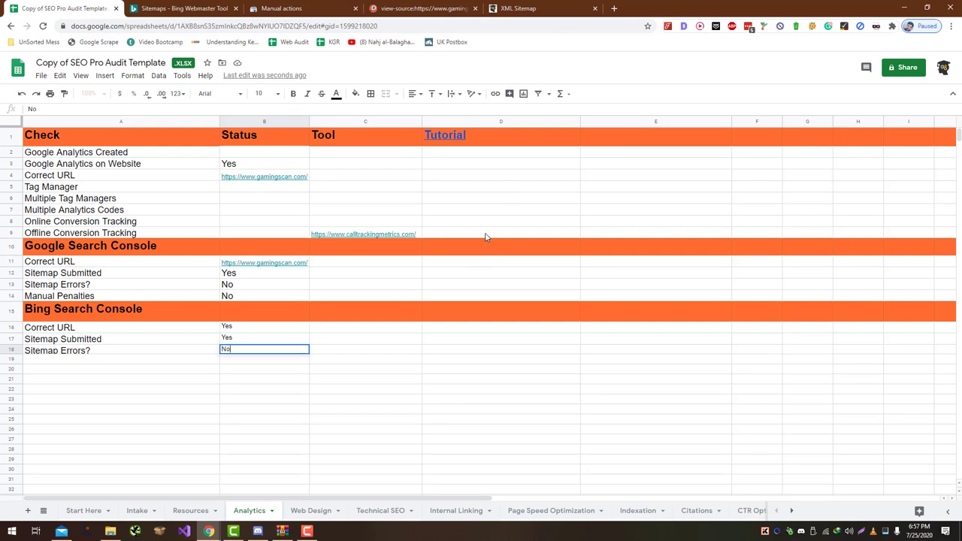
key("Return")
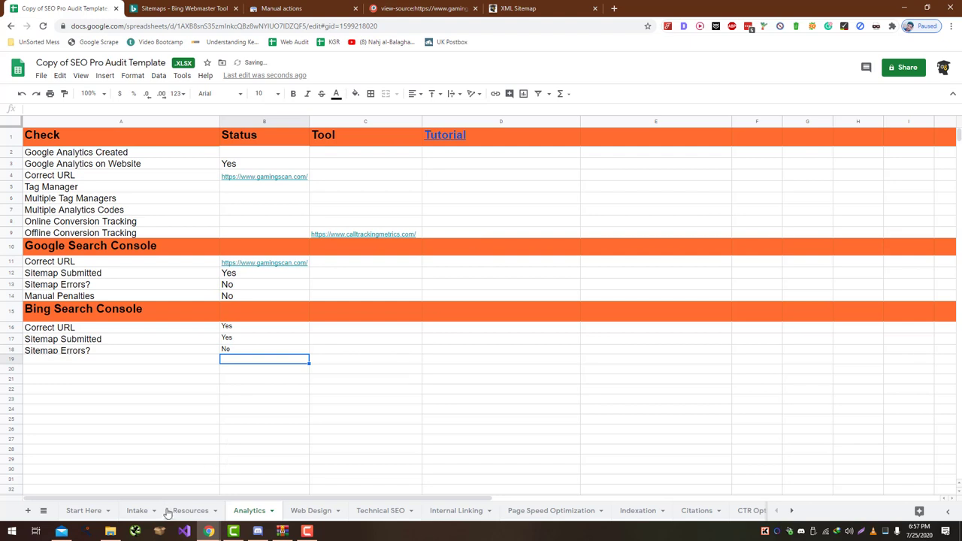
Step: Switch to the Web Design sheet and open the mobile-friendly test link listed for the Responsive Design check
left_click(310, 510)
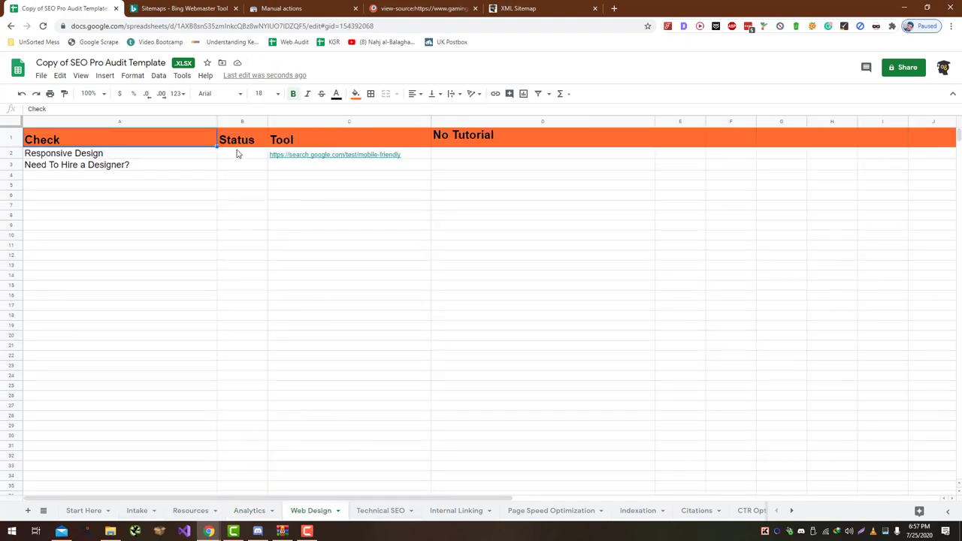
left_click(306, 159)
left_click(319, 170)
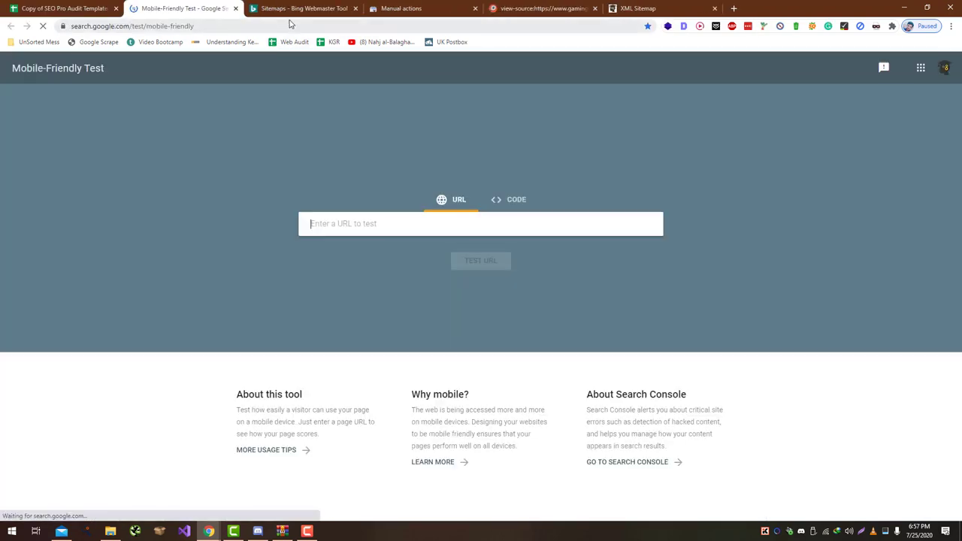
left_click_drag(638, 8, 297, 8)
left_click(126, 26)
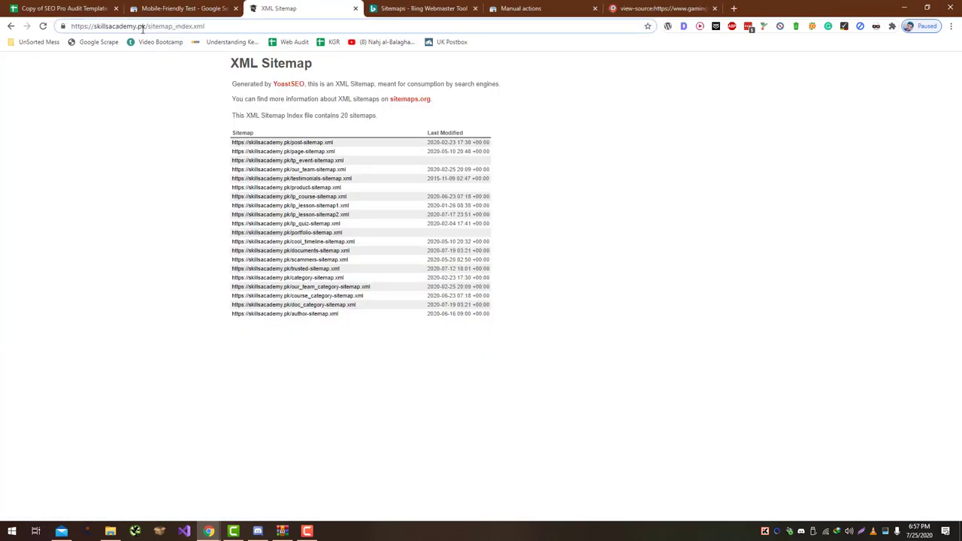
left_click_drag(148, 26, 71, 25)
key("ctrl+c")
left_click(169, 8)
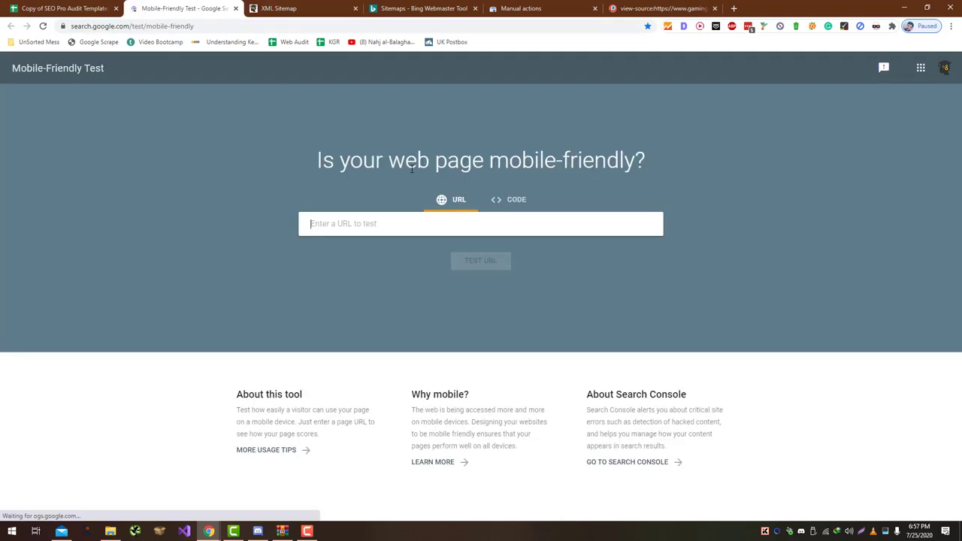
key("ctrl+v")
left_click(476, 263)
Step: Review the Mobile-Friendly Test result and rendered page for skillsacademy.pk, and enter Yes as the Responsive Design status in the Web Design sheet
left_click(91, 8)
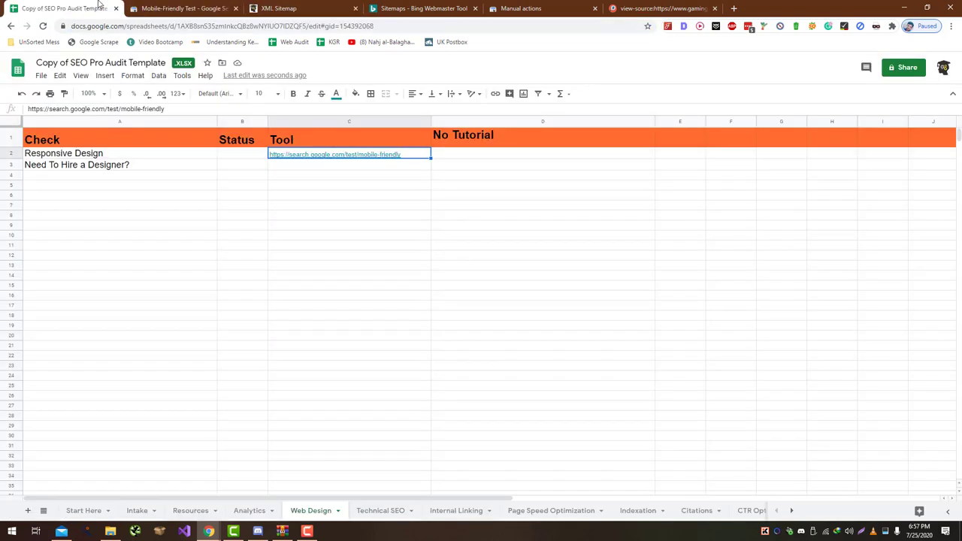
left_click(169, 6)
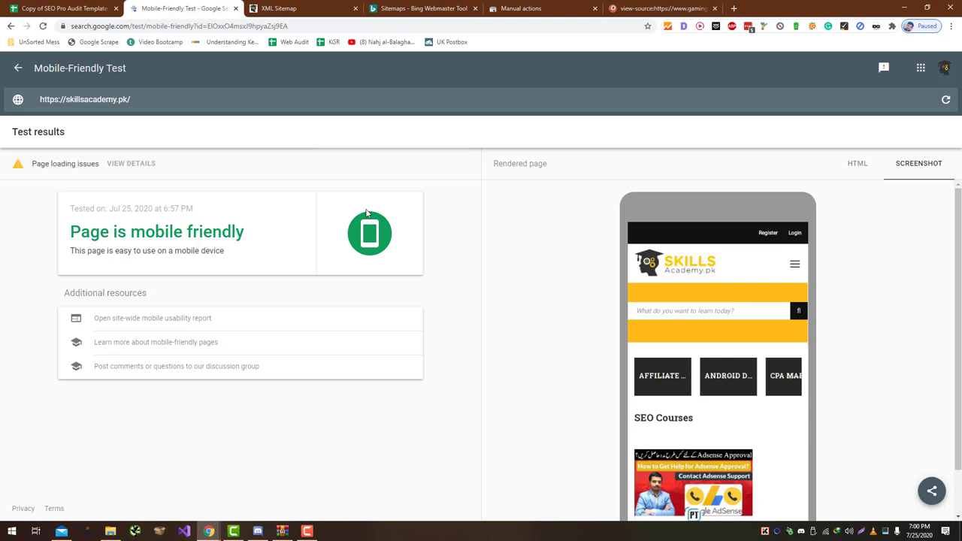
scroll(810, 364, "down", 1)
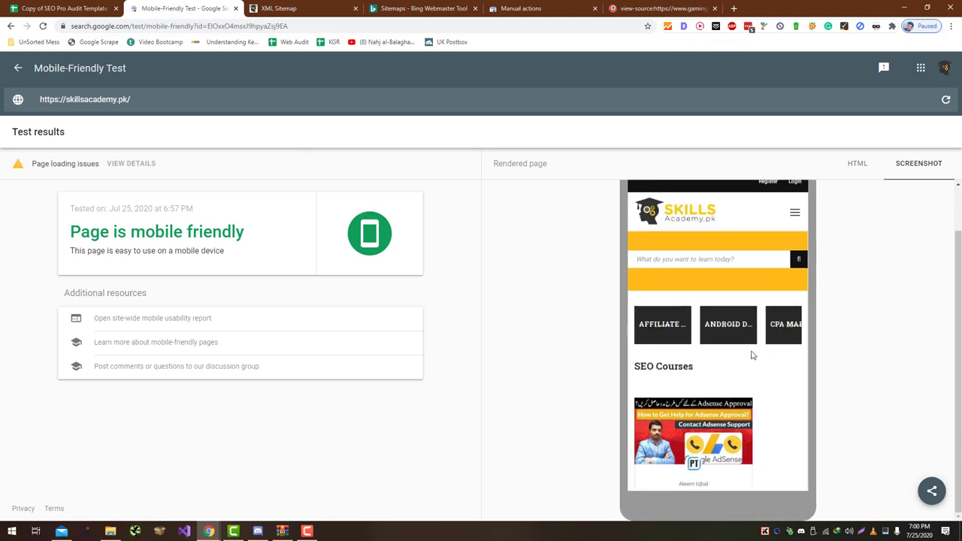
triple_click(193, 232)
left_click(90, 9)
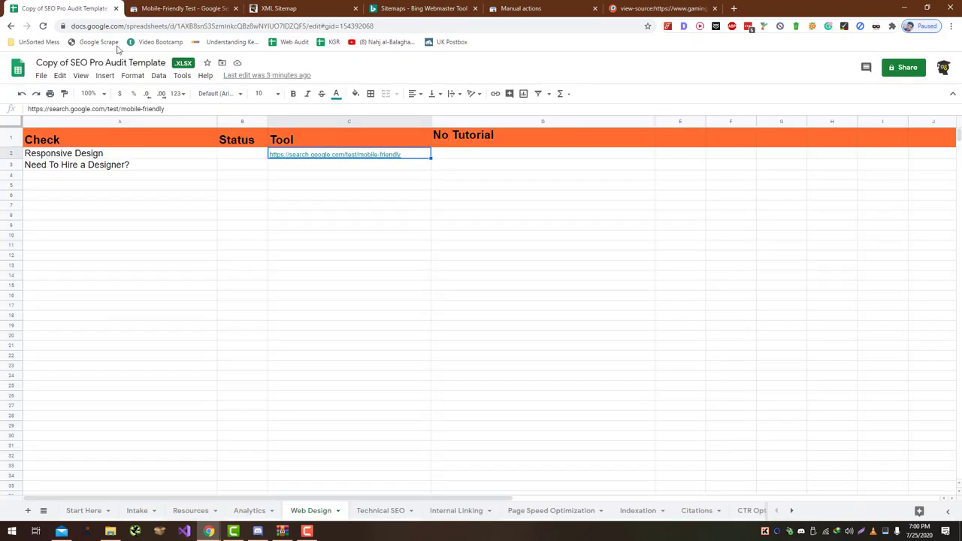
left_click(237, 155)
type("Yes")
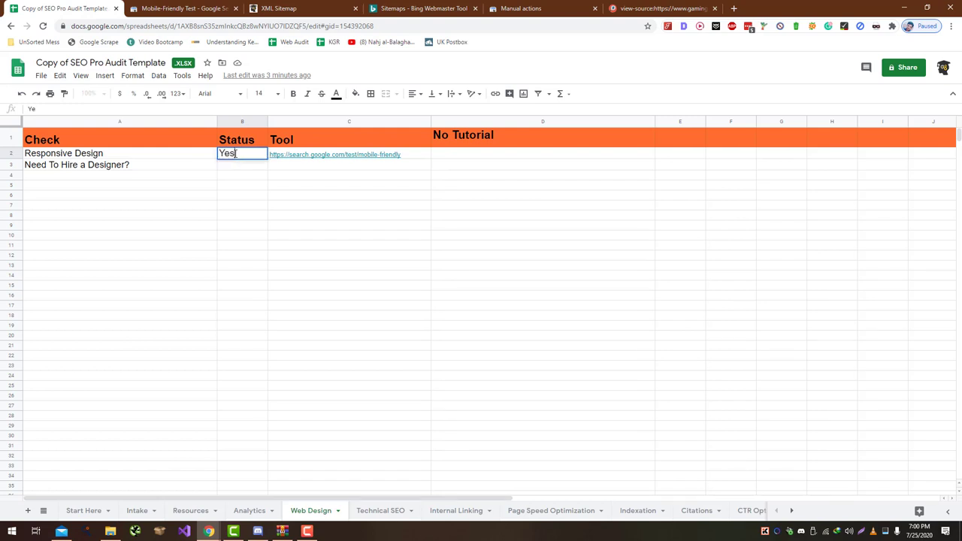
key("Return")
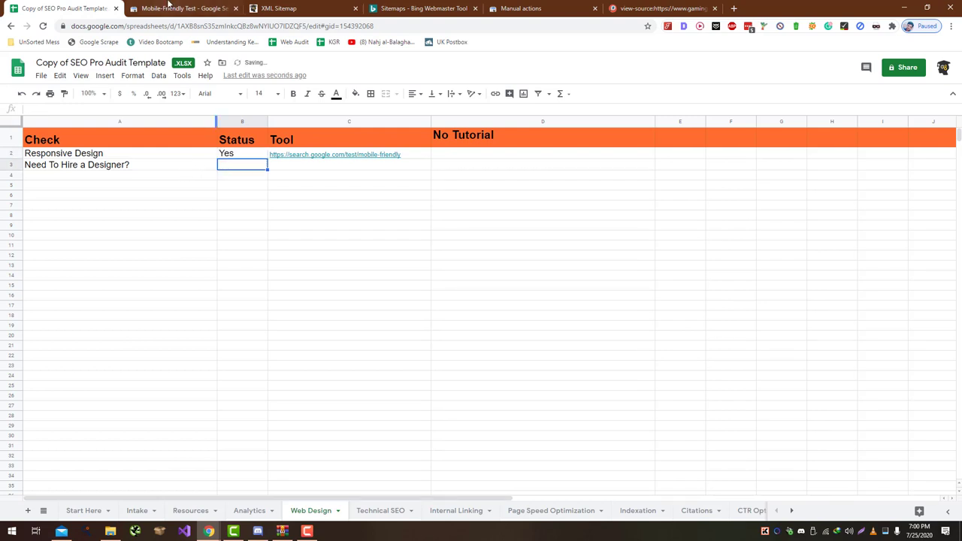
Step: Load the skillsacademy.pk homepage in place of its XML sitemap page by removing sitemap_index.xml from the address
left_click(209, 9)
left_click(184, 112)
left_click(280, 8)
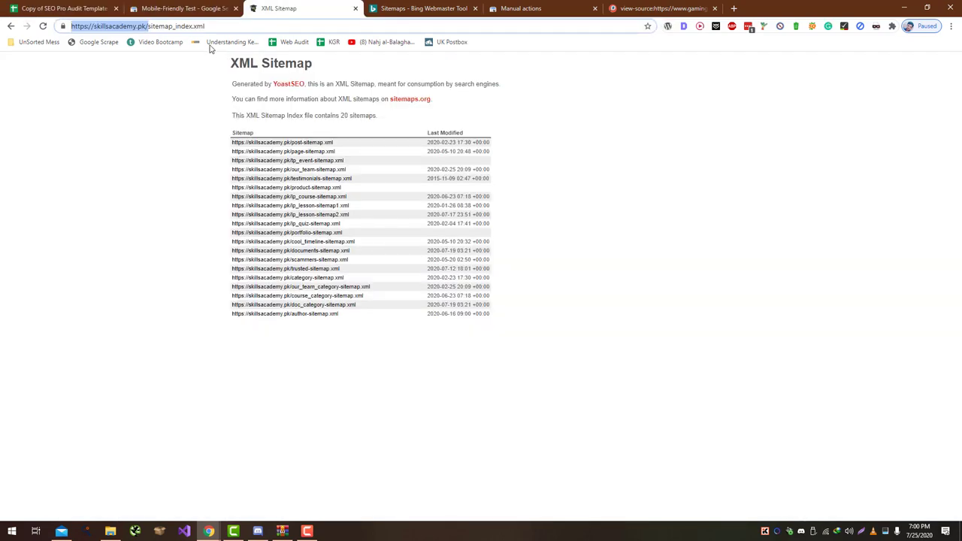
left_click(149, 25)
left_click_drag(148, 27, 205, 26)
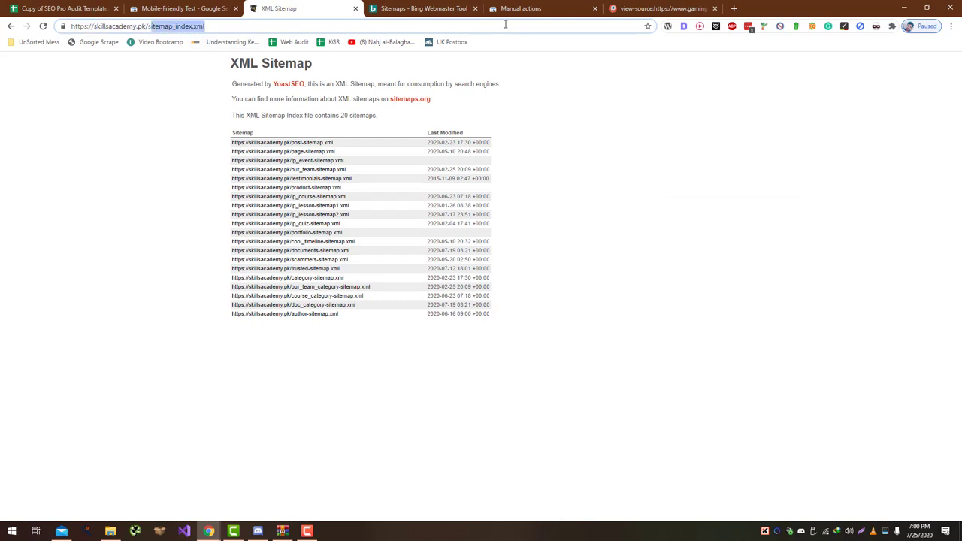
type("s")
key("Return")
left_click(301, 28)
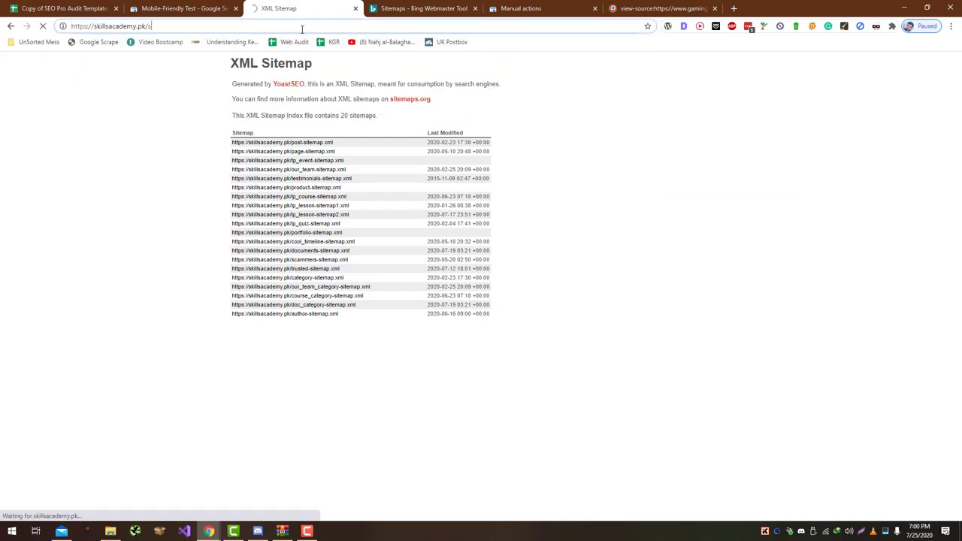
key("BackSpace")
key("BackSpace")
key("Return")
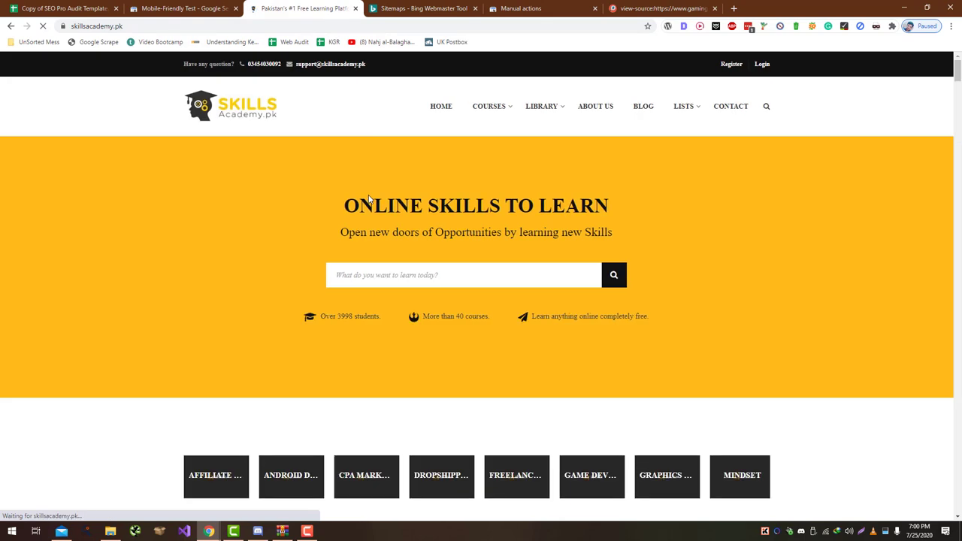
Step: Review the skillsacademy.pk homepage design down to the footer, and enter No as the Need To Hire a Designer? status in the Web Design sheet
scroll(368, 199, "down", 10)
scroll(369, 200, "down", 15)
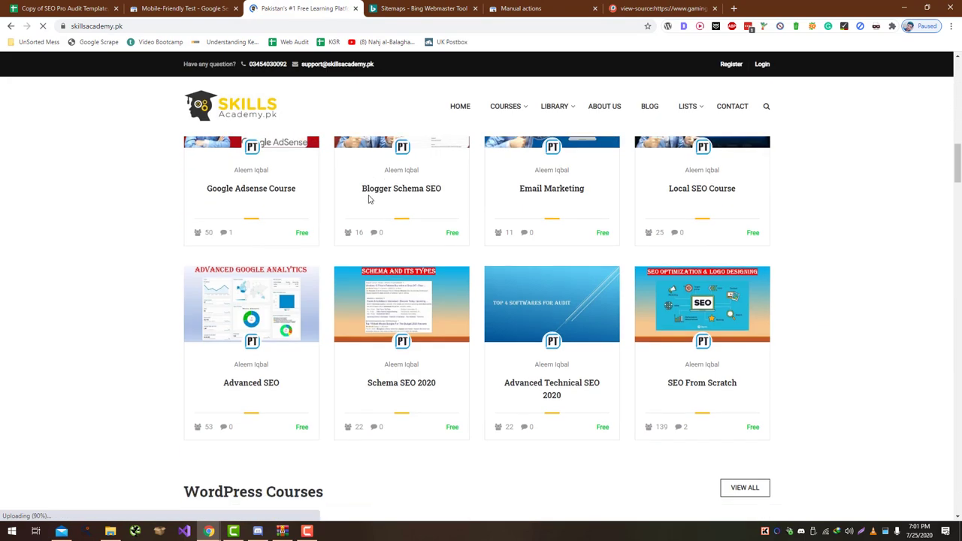
scroll(375, 221, "down", 15)
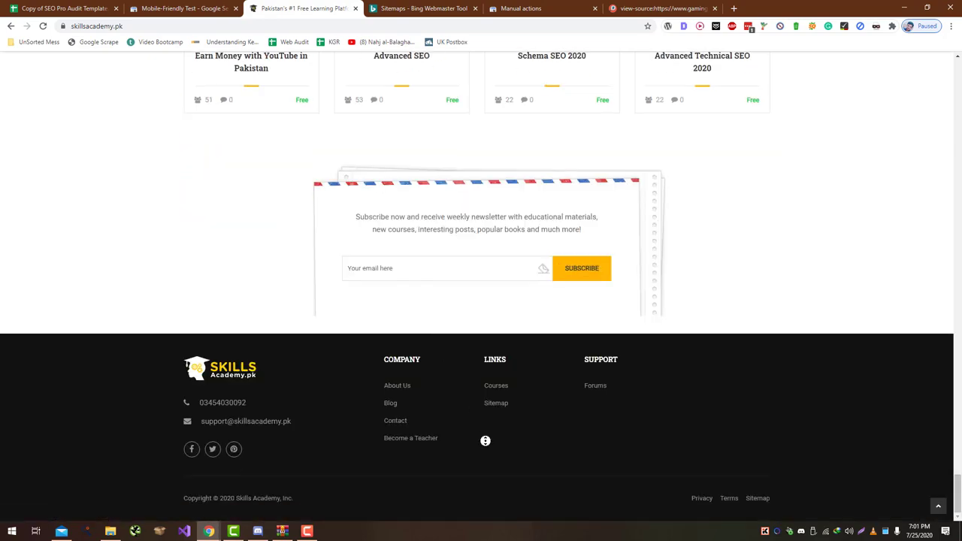
scroll(485, 296, "up", 5)
key("Home")
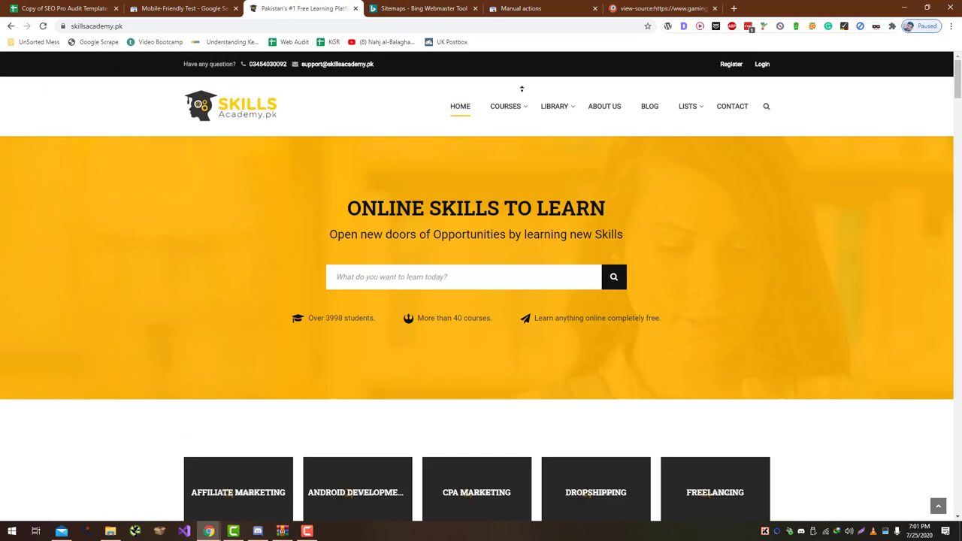
left_click(59, 7)
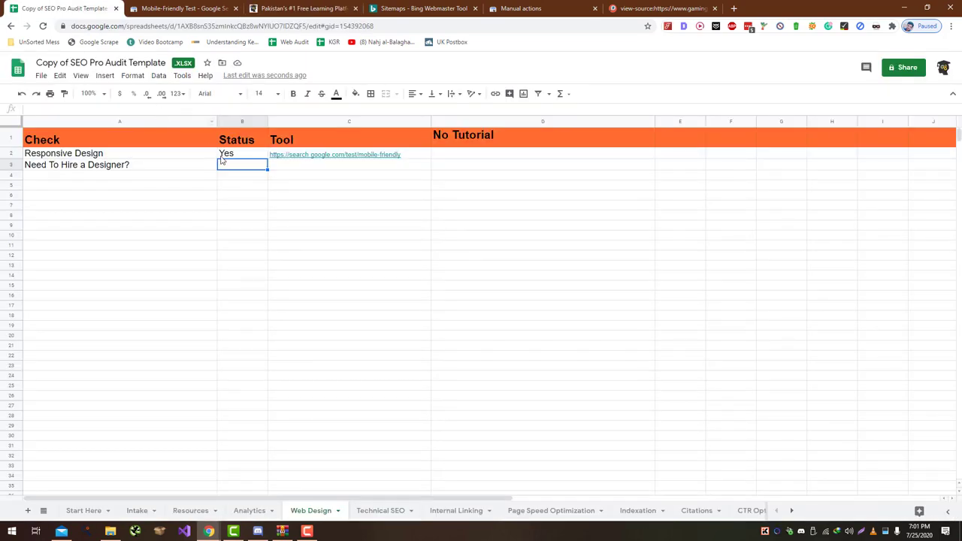
type("No")
key("Return")
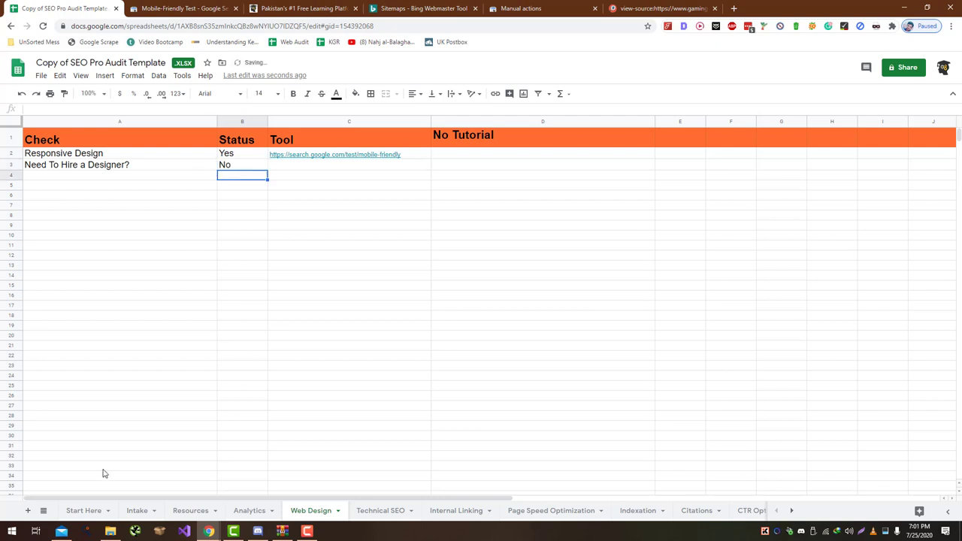
Step: Select the Site Redirects To Perferred Version status in the Technical SEO sheet, and open httpstatus.io in a new tab beside the skillsacademy.pk page
left_click(392, 512)
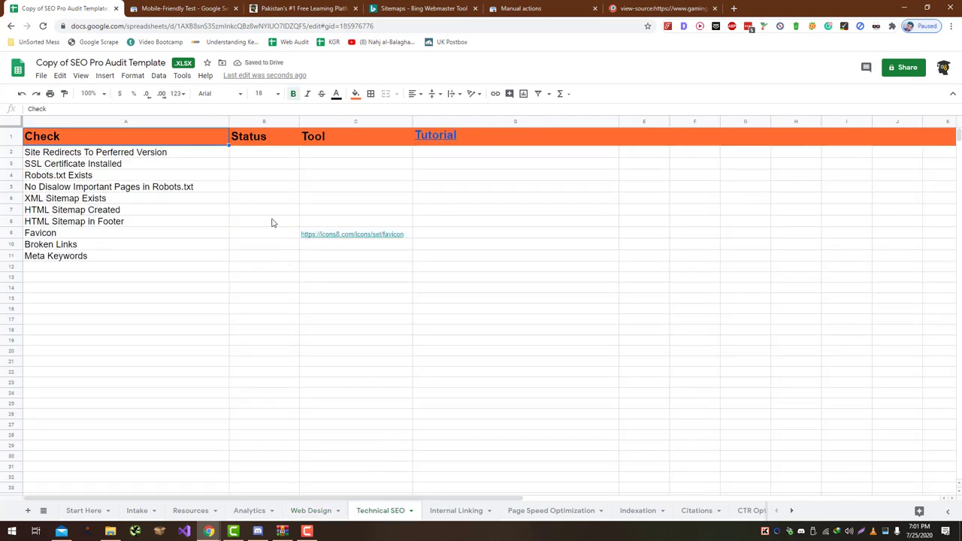
left_click(251, 157)
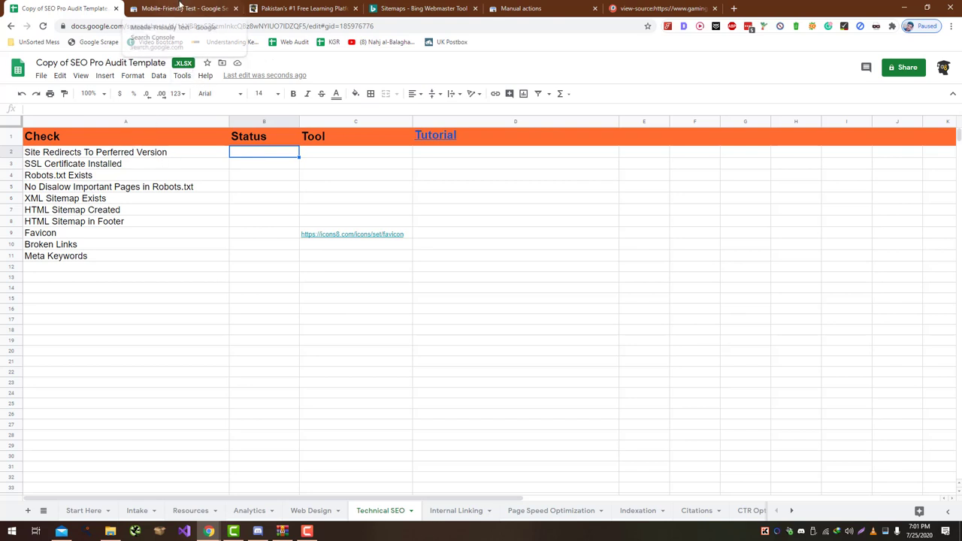
key("ctrl+t")
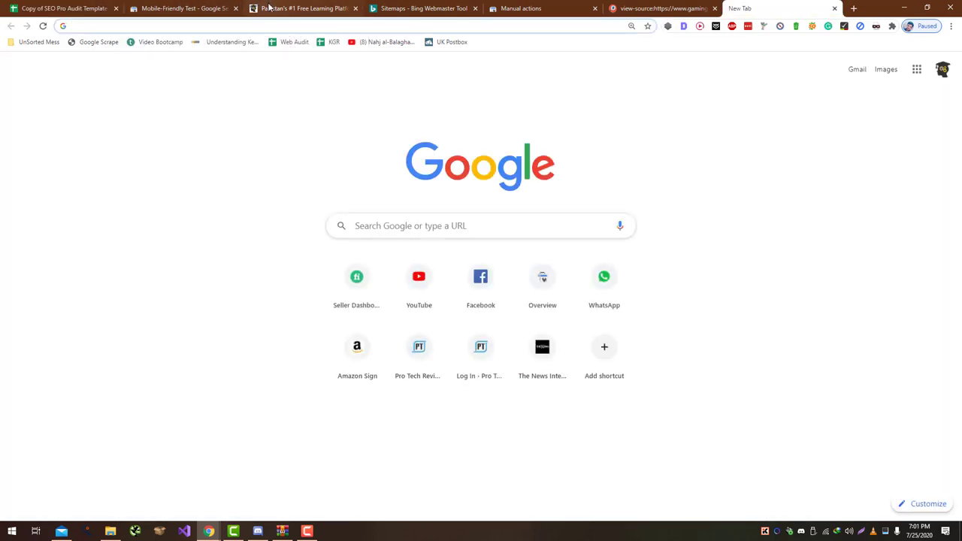
type("httpstatus.io")
key("Return")
left_click(269, 7)
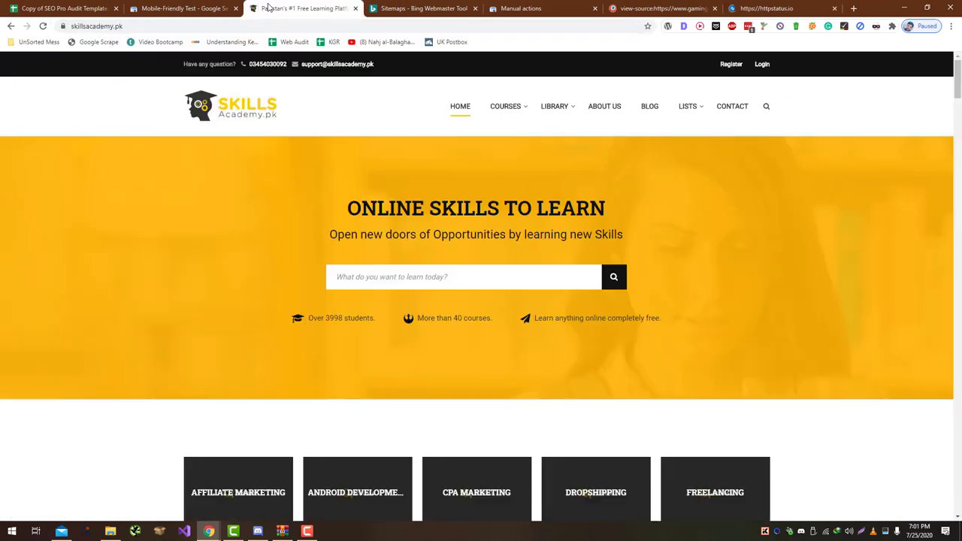
left_click_drag(782, 8, 428, 9)
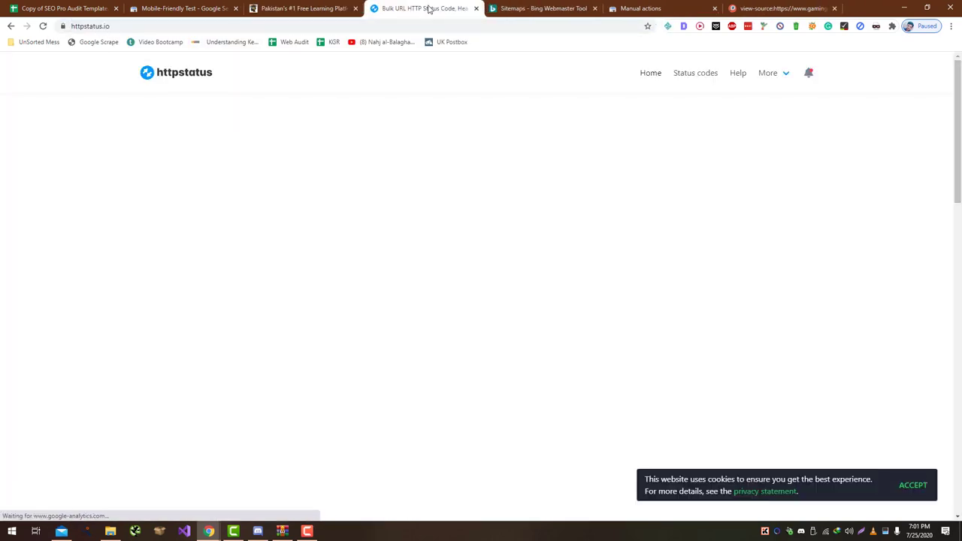
left_click(373, 248)
type("https://skillsacademy.pk/")
key("Return")
type("https://skillsacademy.pk/")
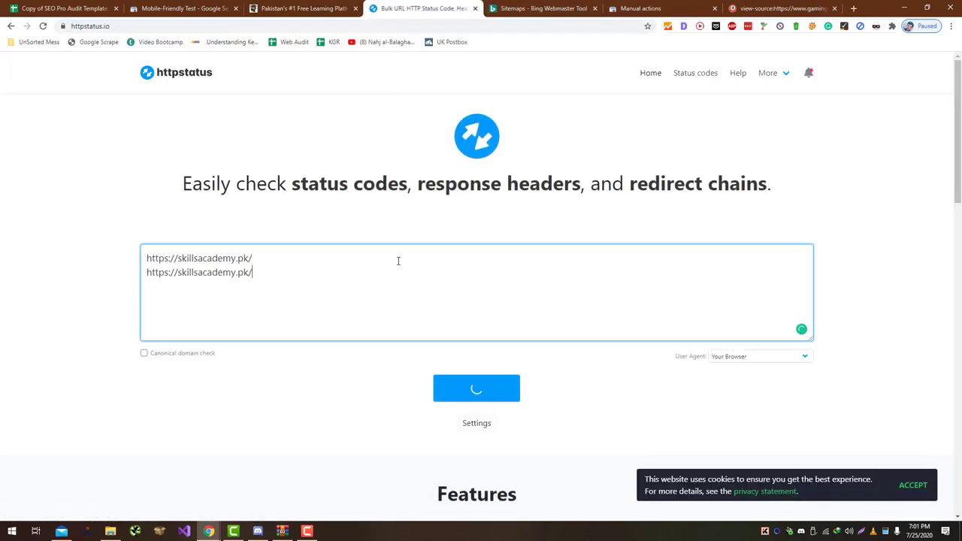
key("Return")
type("https://skillsacademy.pk/")
key("Return")
type("https://skillsacademy.pk/")
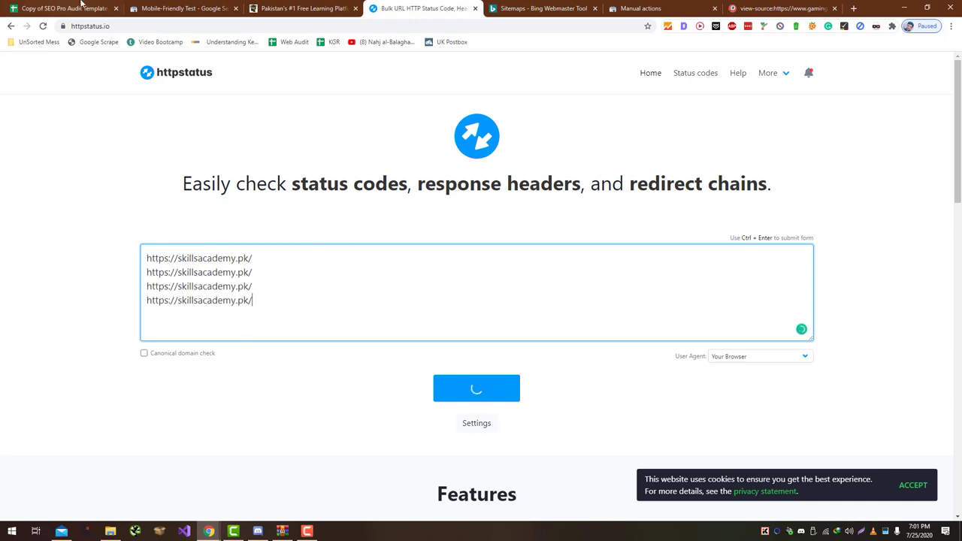
Step: Copy the Complete SEO Training 2020 course link from the homepage and add it twice to the httpstatus list, the second without its trailing slash
left_click(316, 8)
scroll(313, 288, "down", 9)
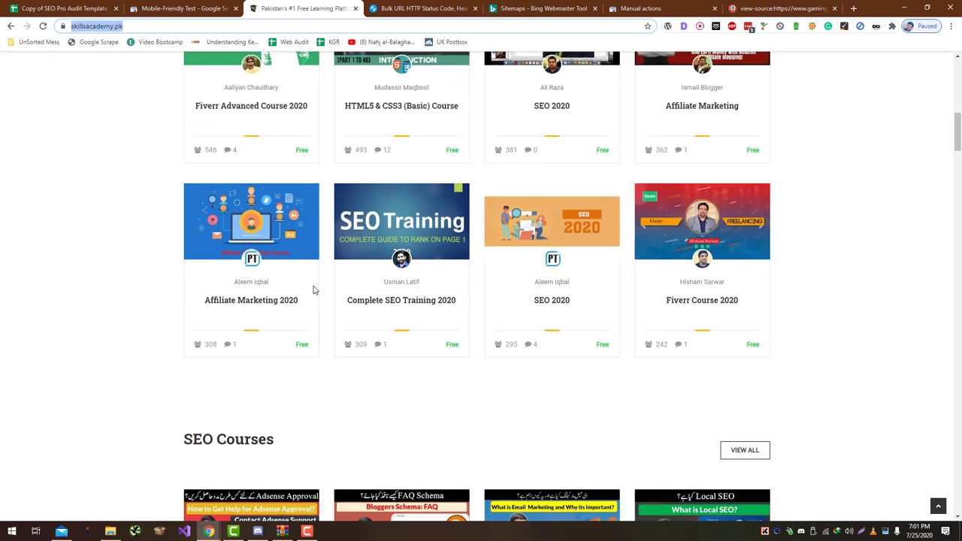
right_click(382, 300)
left_click(421, 359)
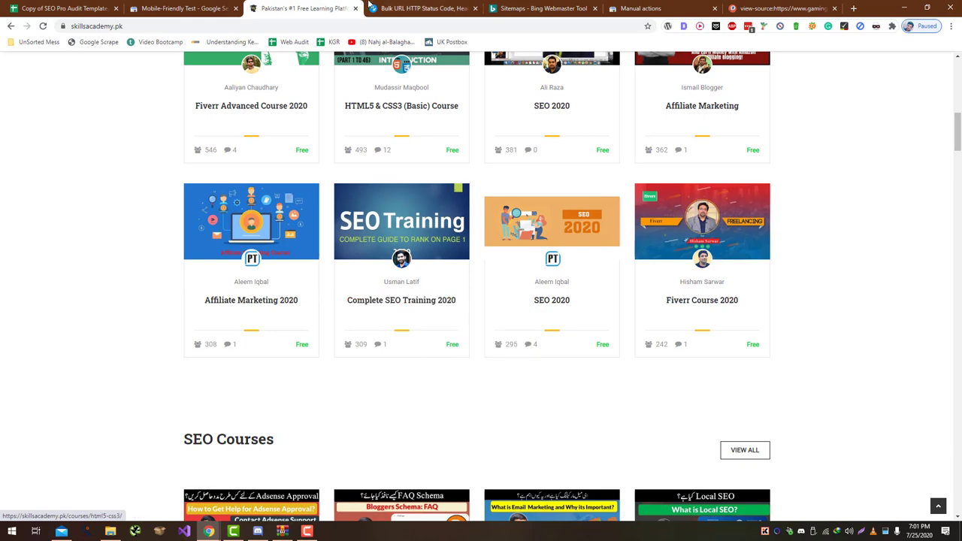
key("ctrl+Tab")
scroll(421, 221, "up", 3)
left_click(342, 216)
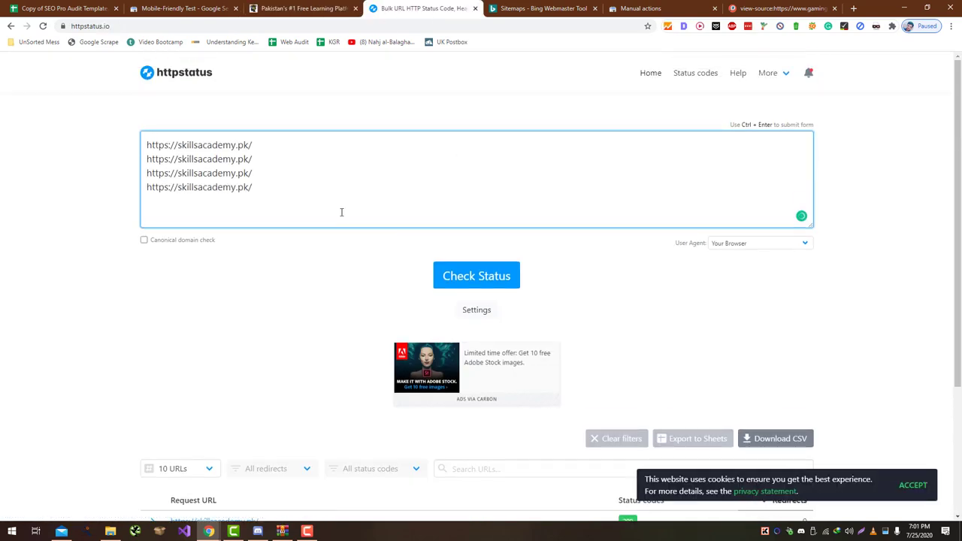
key("ctrl+Return")
key("ctrl+v")
key("ctrl+Return")
key("ctrl+v")
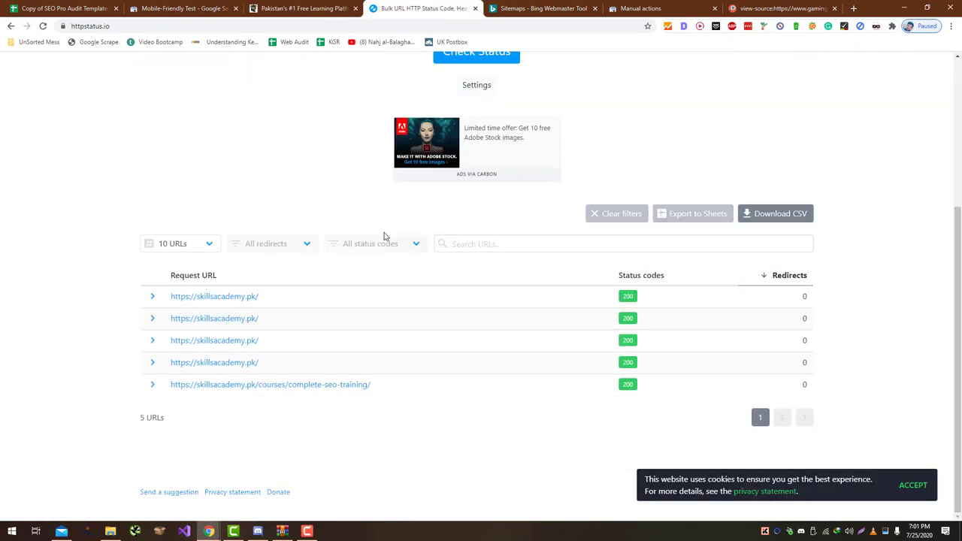
scroll(386, 237, "up", 3)
key("BackSpace")
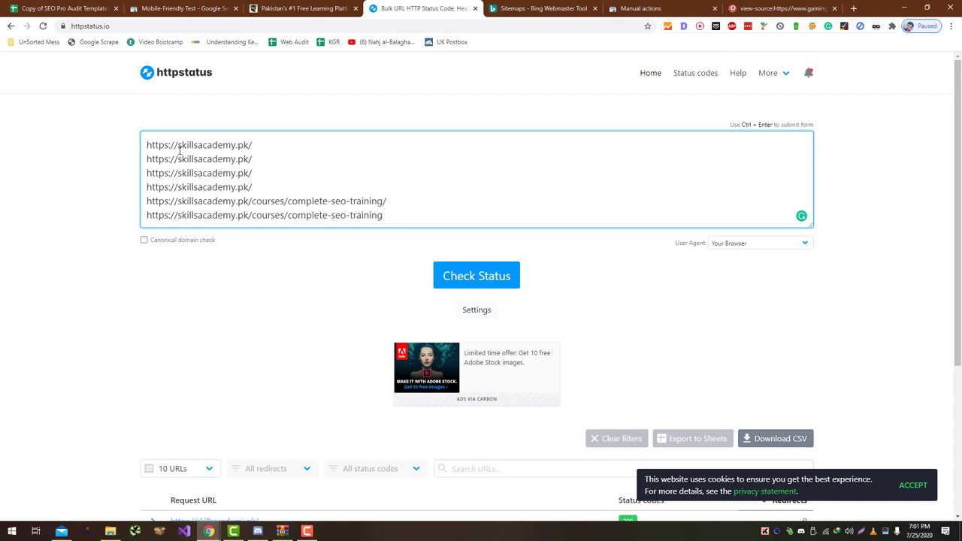
left_click(178, 159)
type("www.")
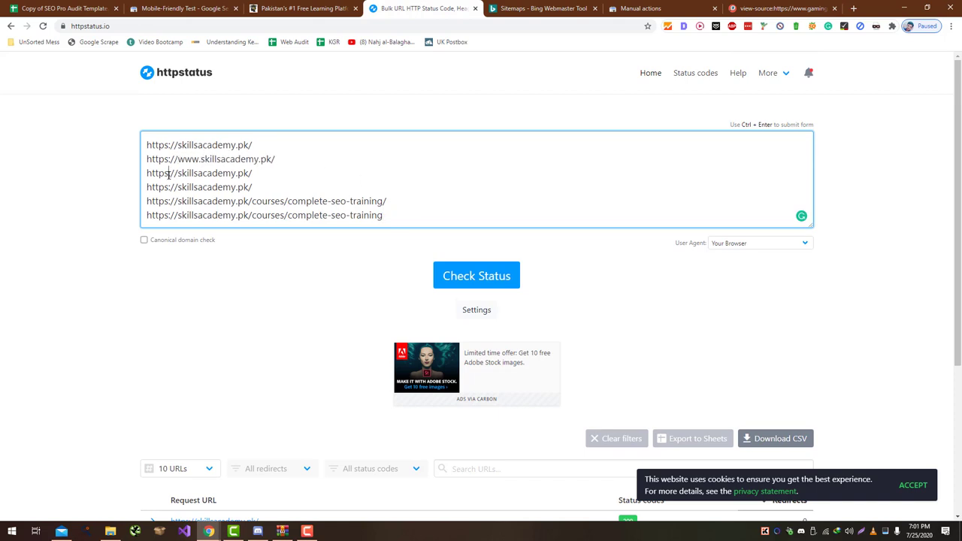
left_click(171, 177)
key("BackSpace")
left_click(168, 188)
key("BackSpace")
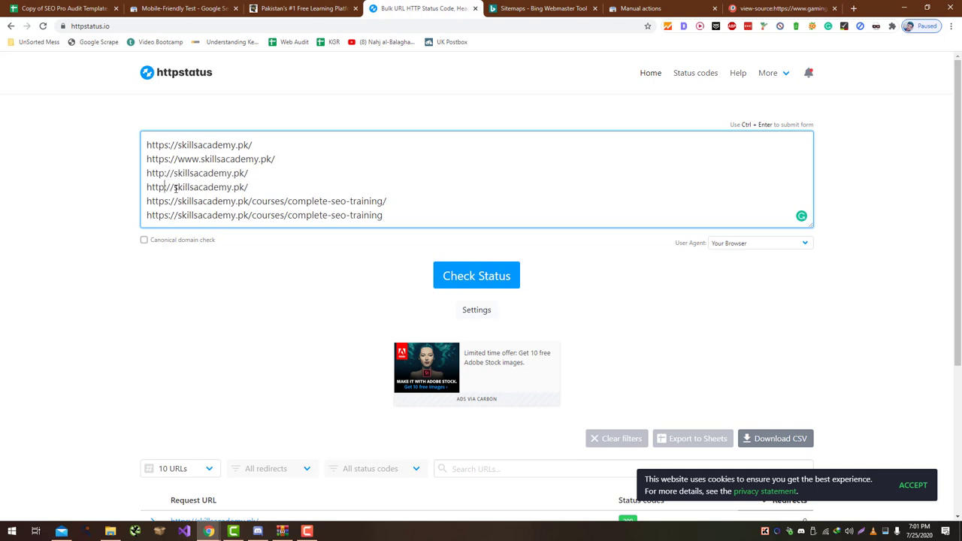
left_click(172, 188)
type("www.")
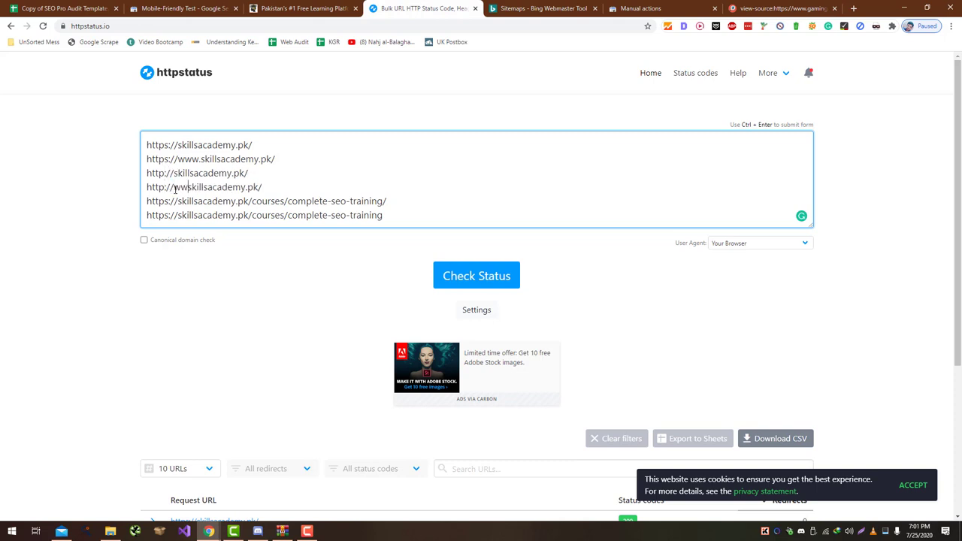
left_click(442, 282)
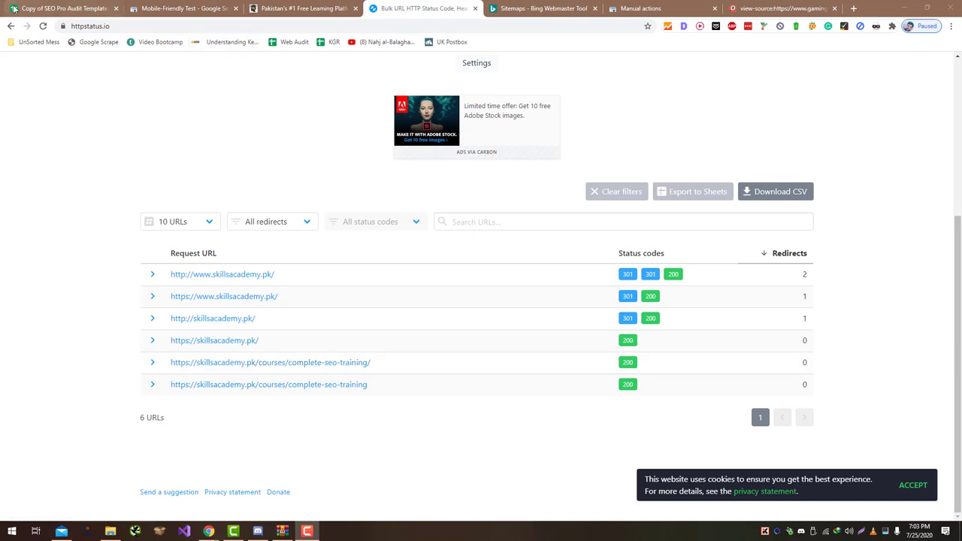
Step: Inspect the course URL without a trailing slash, and enter Trailing Slash Issue and Double Redirect as the Site Redirects To Perferred Version status
middle_click(326, 385)
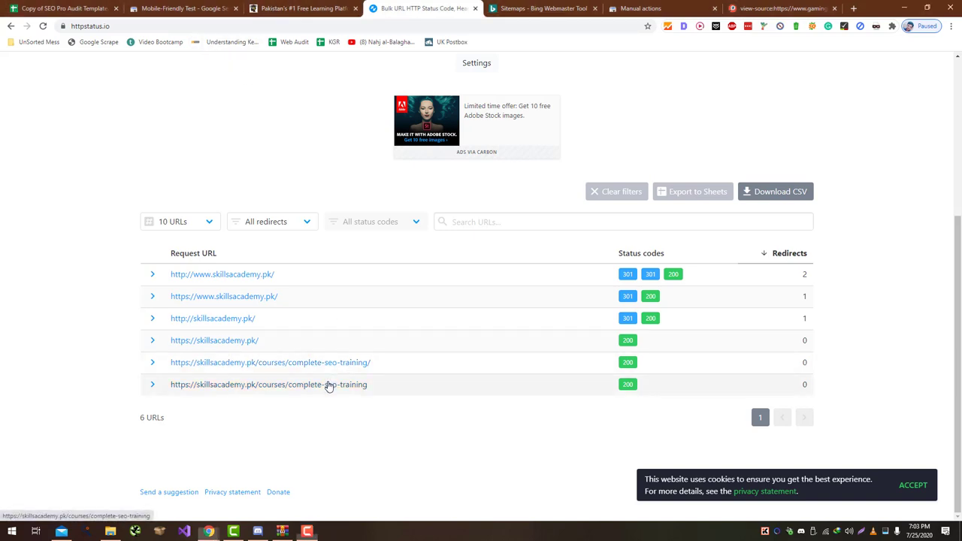
left_click(481, 8)
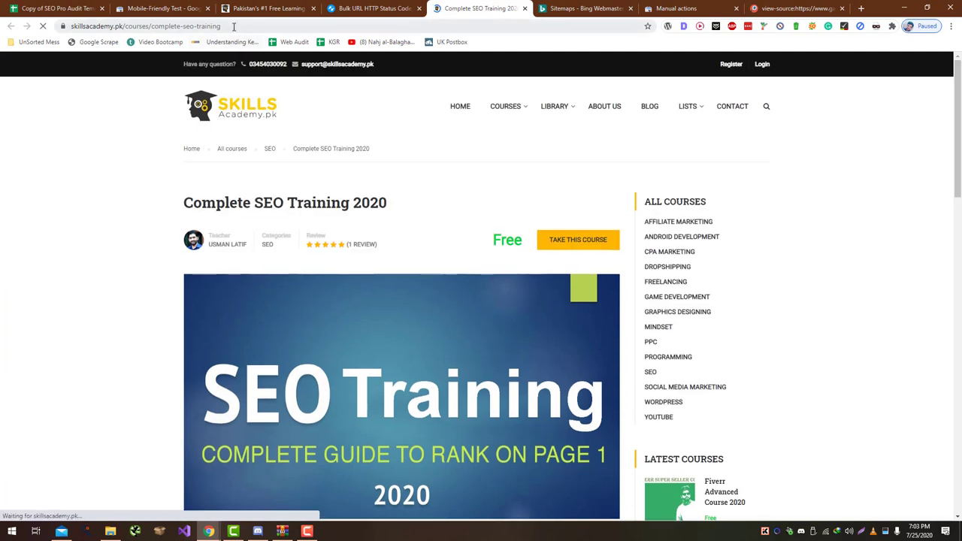
left_click_drag(56, 8, 270, 9)
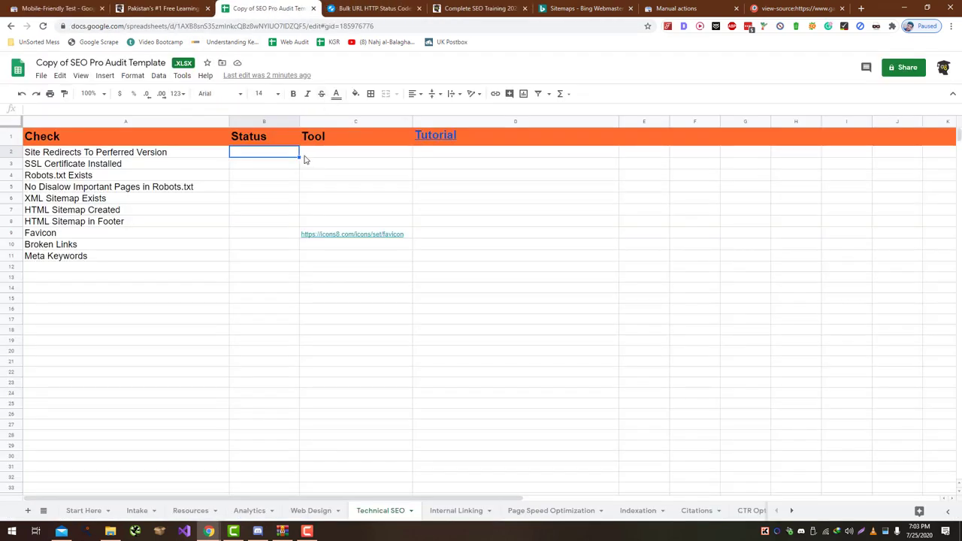
type("Trailing ")
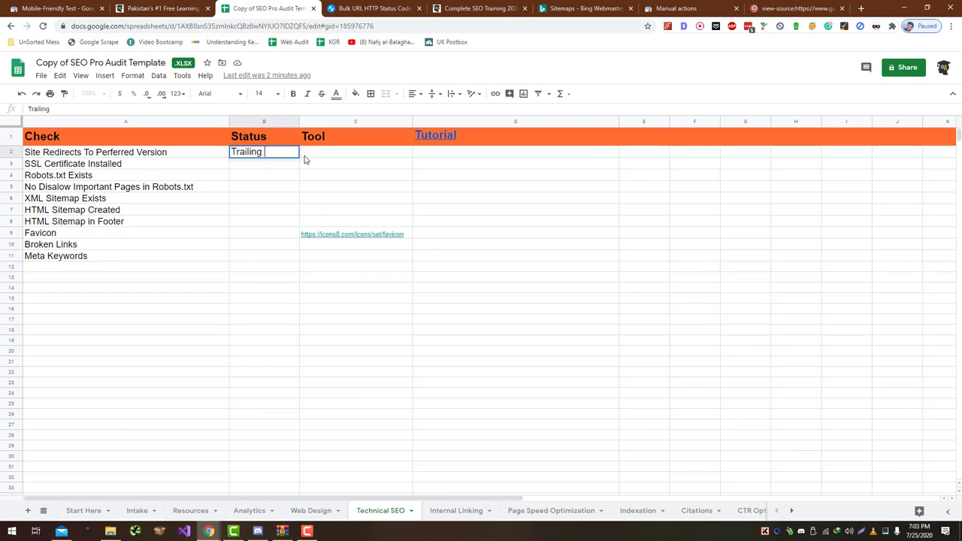
type("Slash Iss")
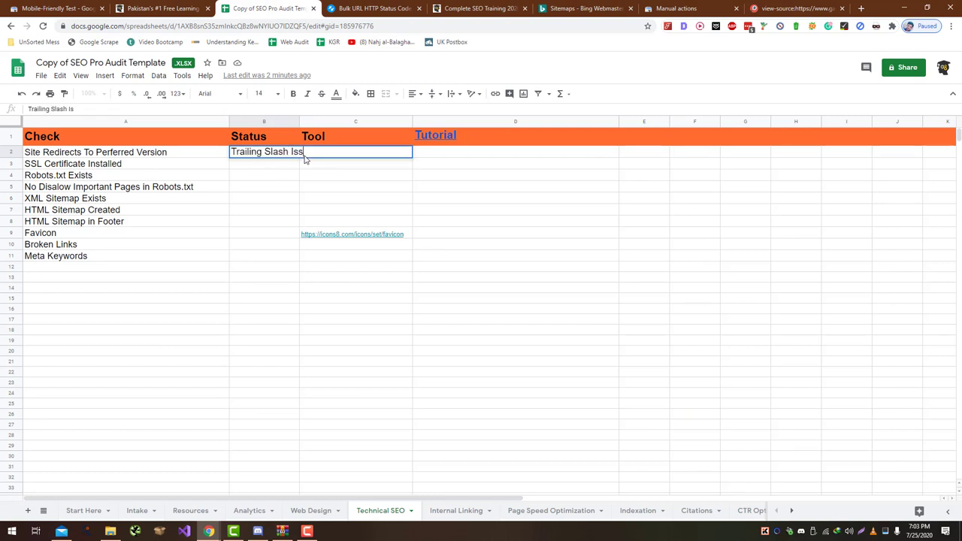
type("ue and Double Re")
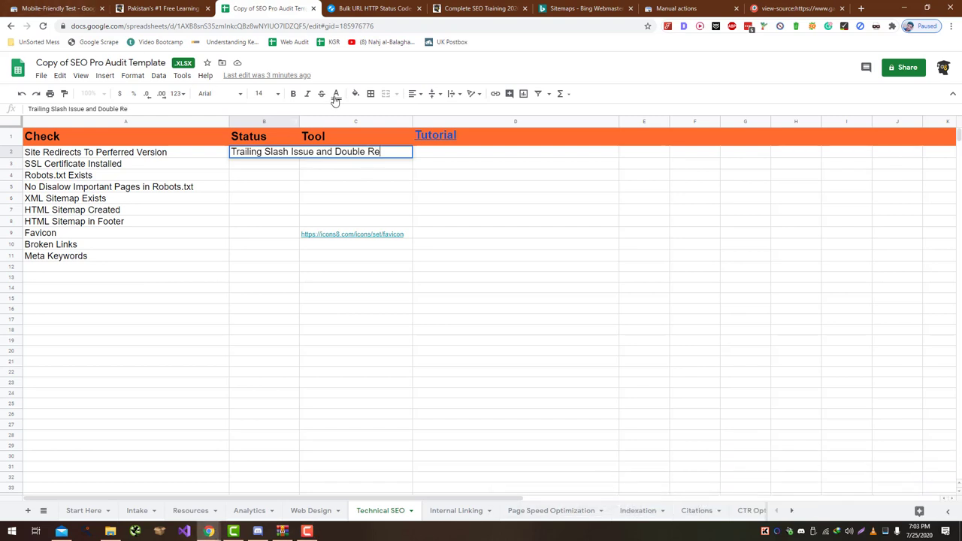
type("direct")
key("Return")
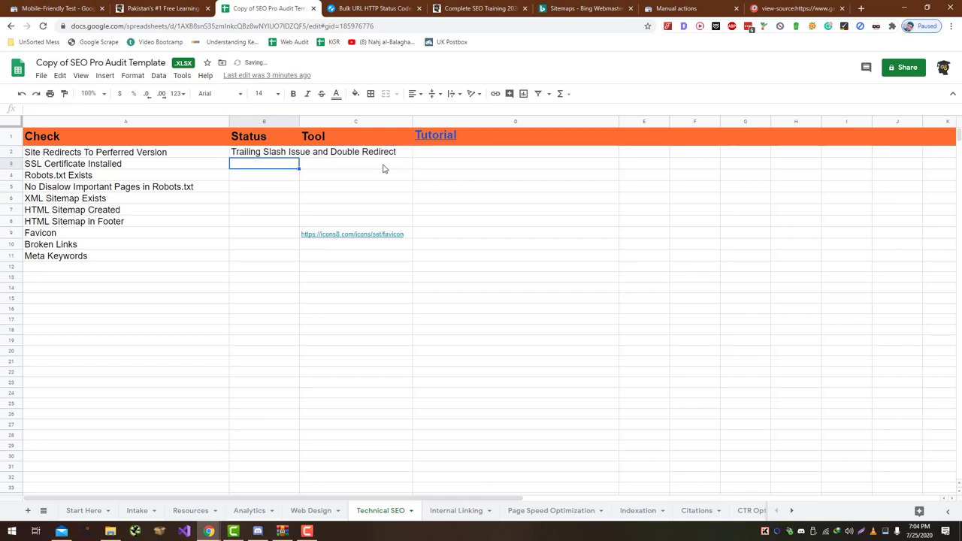
Step: Inspect the connection security of skillsacademy.pk and enter Yes as the SSL Certificate Installed status in the audit sheet
left_click(193, 4)
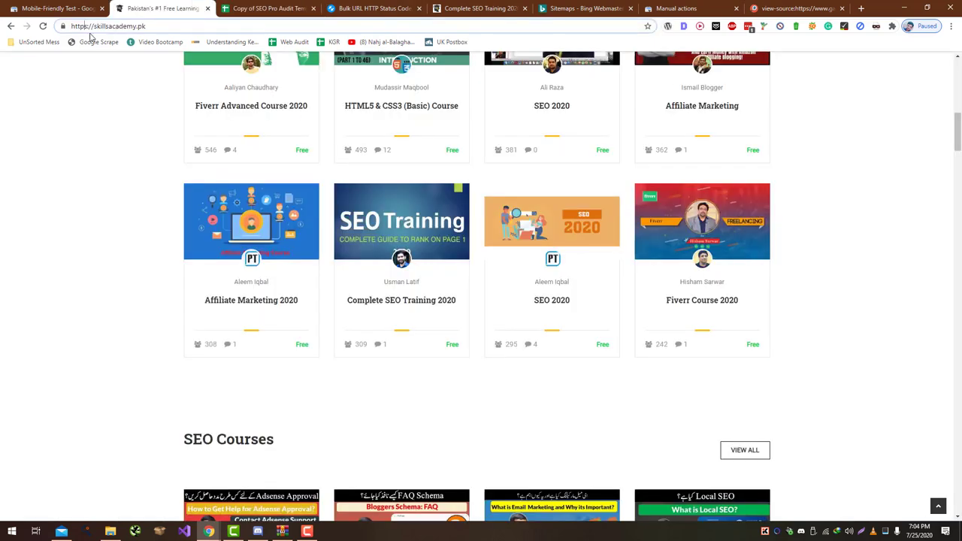
left_click(63, 26)
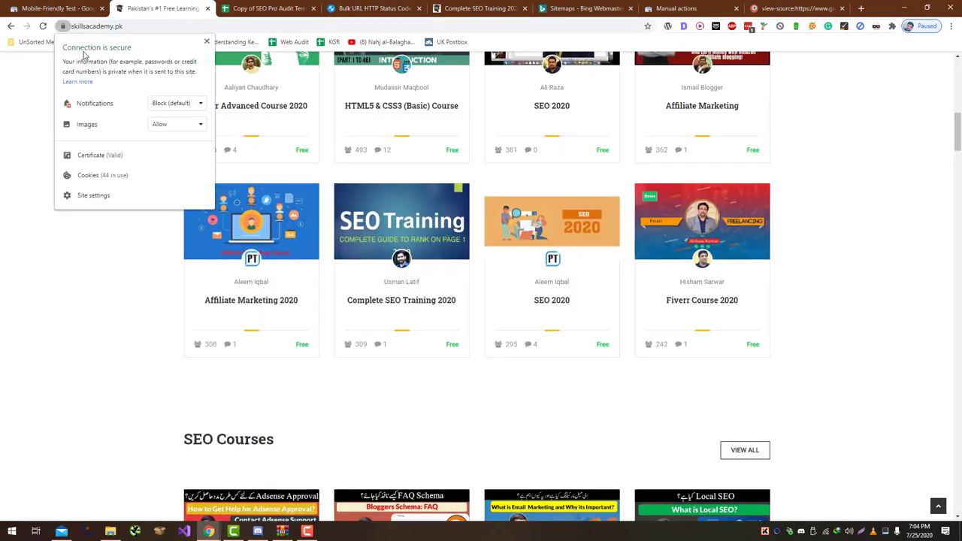
left_click(259, 8)
type("Yes")
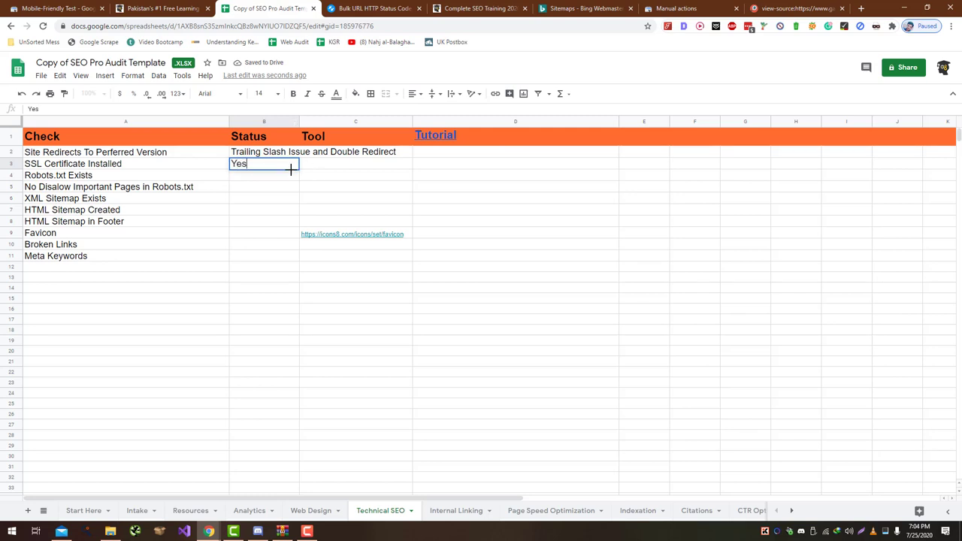
key("Return")
Step: Load skillsacademy.pk/robots.txt and enter Yes as the Robots.txt Exists status in the audit sheet
left_click(159, 9)
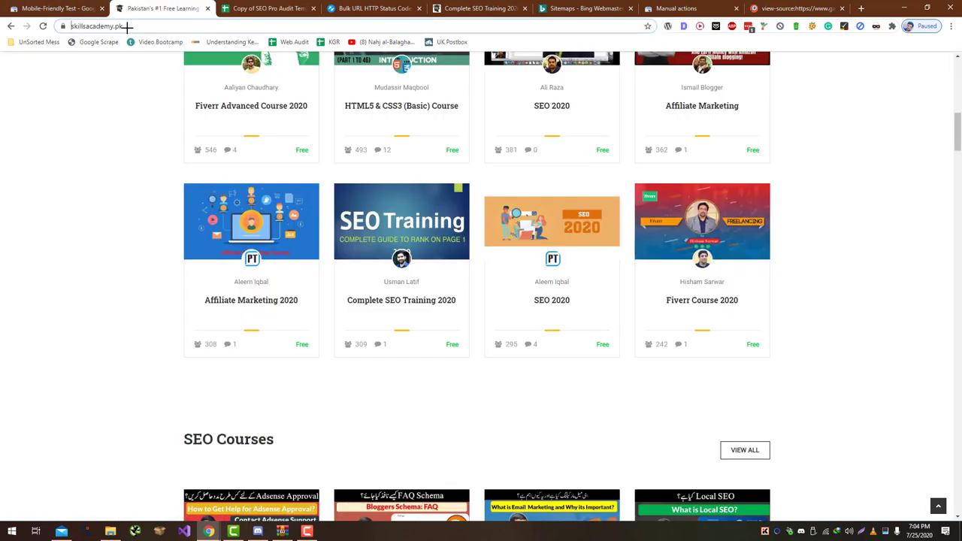
left_click(159, 26)
type("/rob")
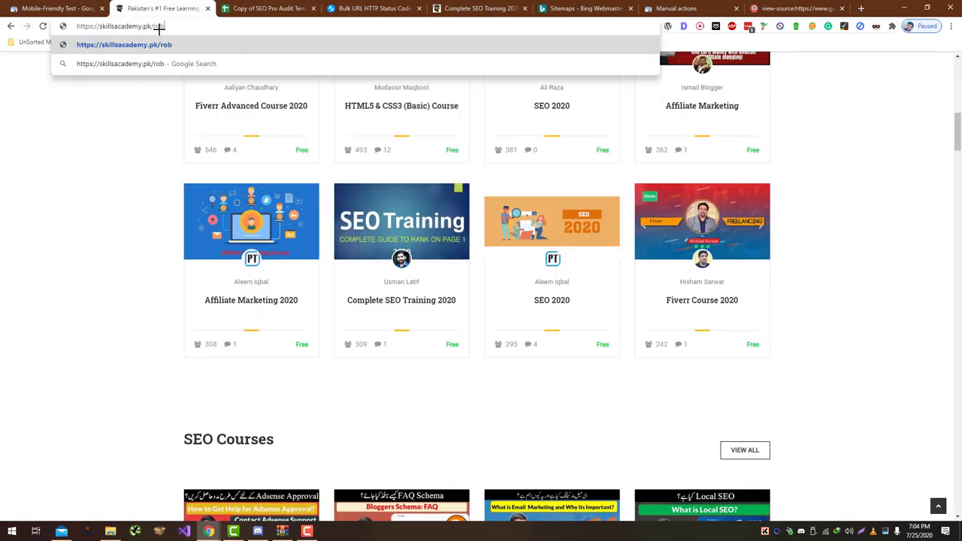
type("ots.txt")
key("Return")
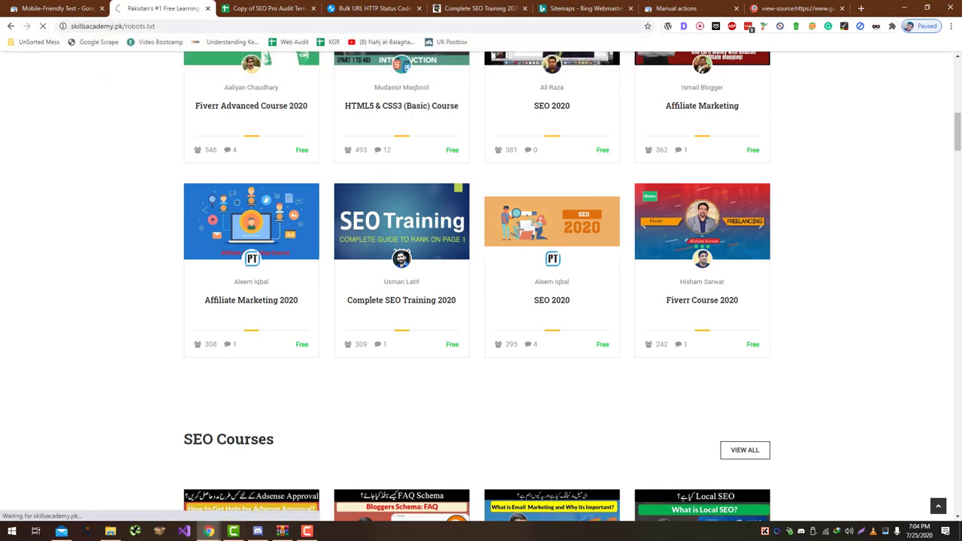
left_click(270, 8)
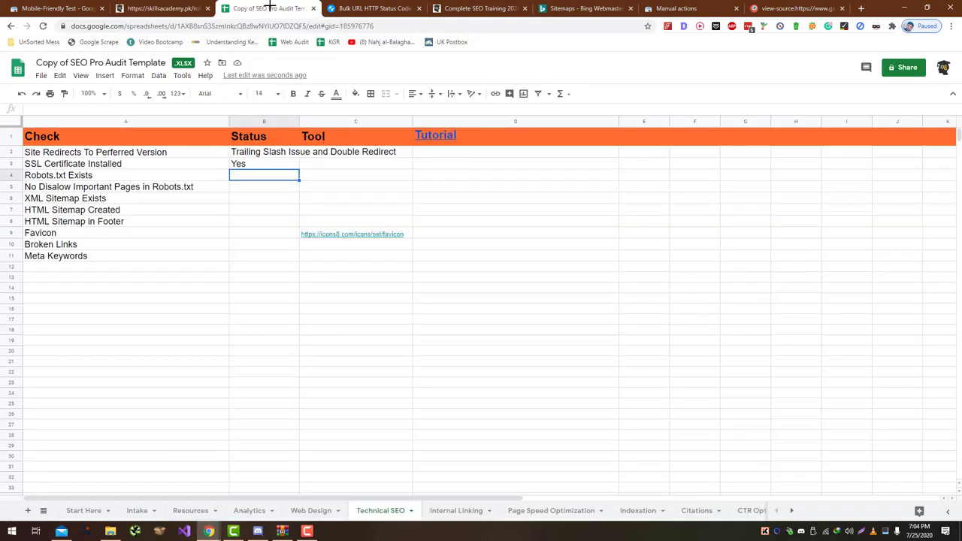
type("Yes")
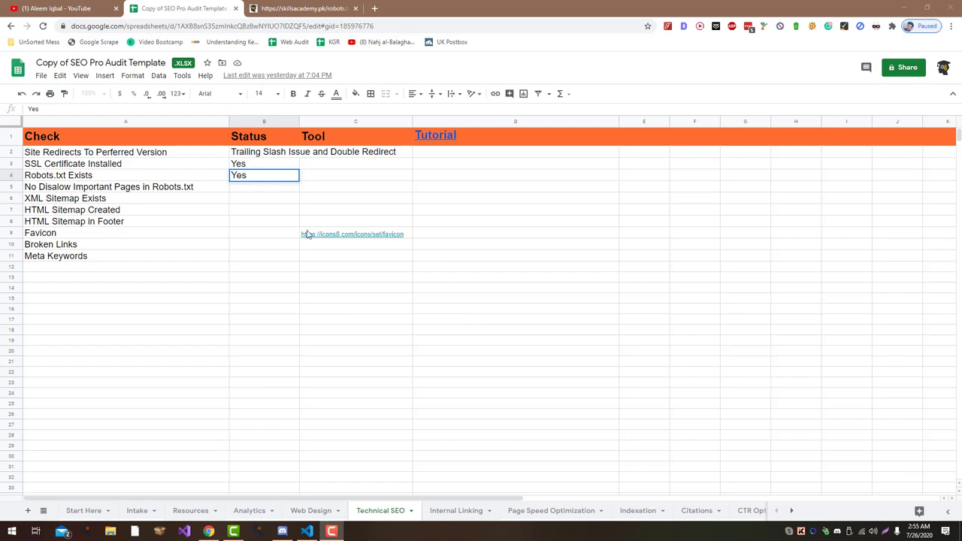
Step: Review the robots.txt rules and enter No as the status of both No Disalow Important Pages in Robots.txt and XML Sitemap Exists
left_click(329, 6)
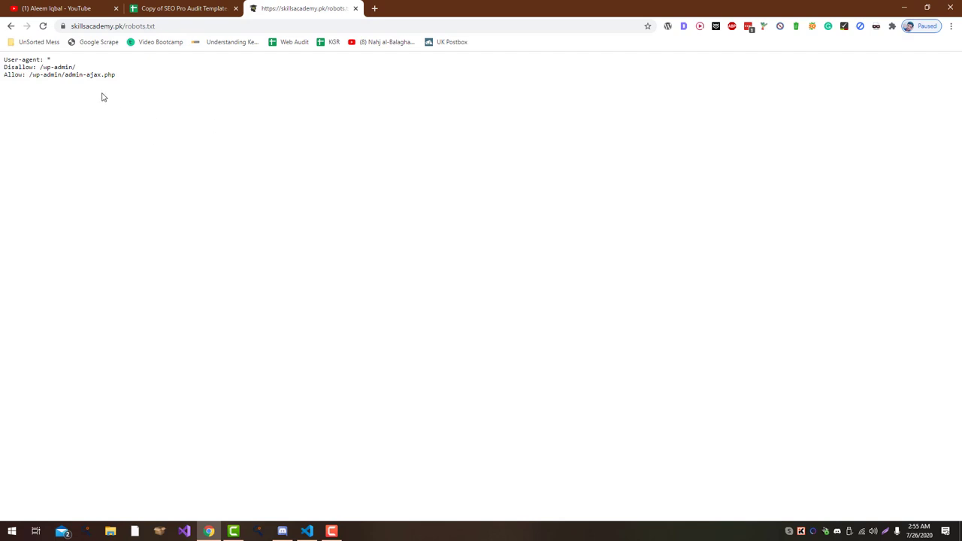
left_click(166, 7)
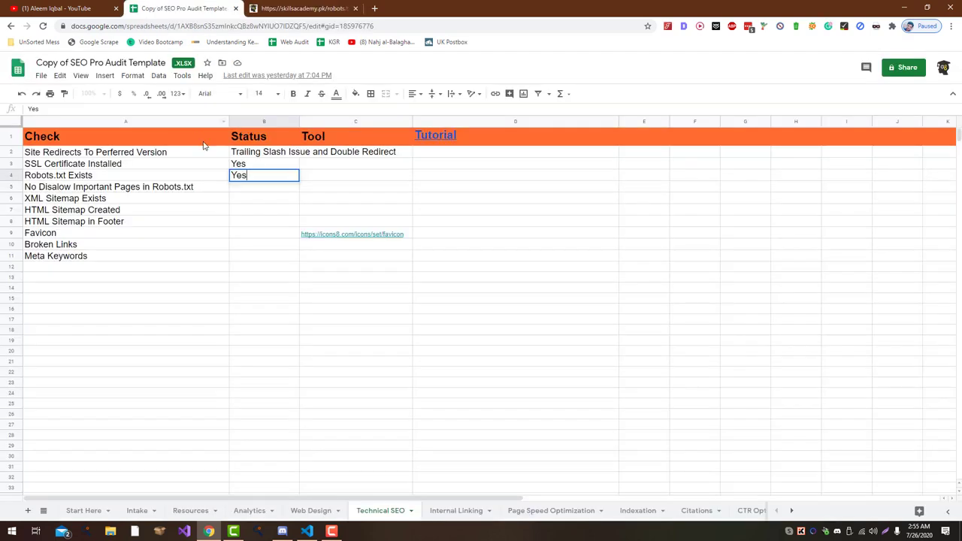
left_click(242, 189)
type("N")
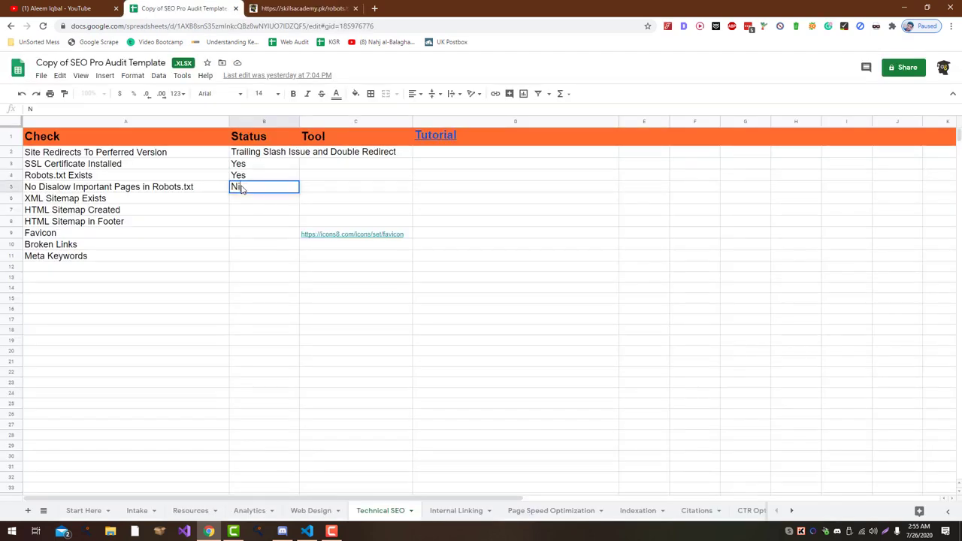
type("o")
key("Return")
left_click(283, 10)
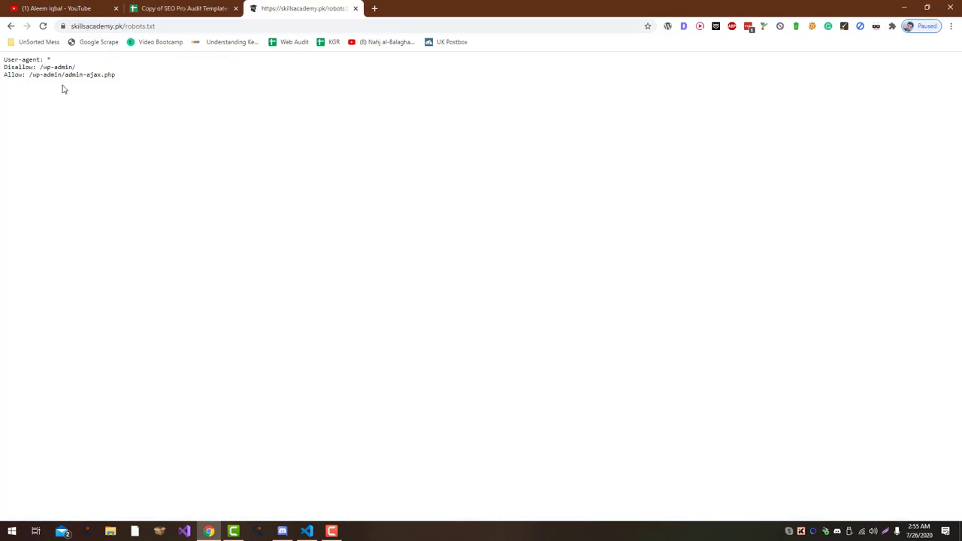
left_click_drag(63, 88, 206, 99)
left_click(185, 8)
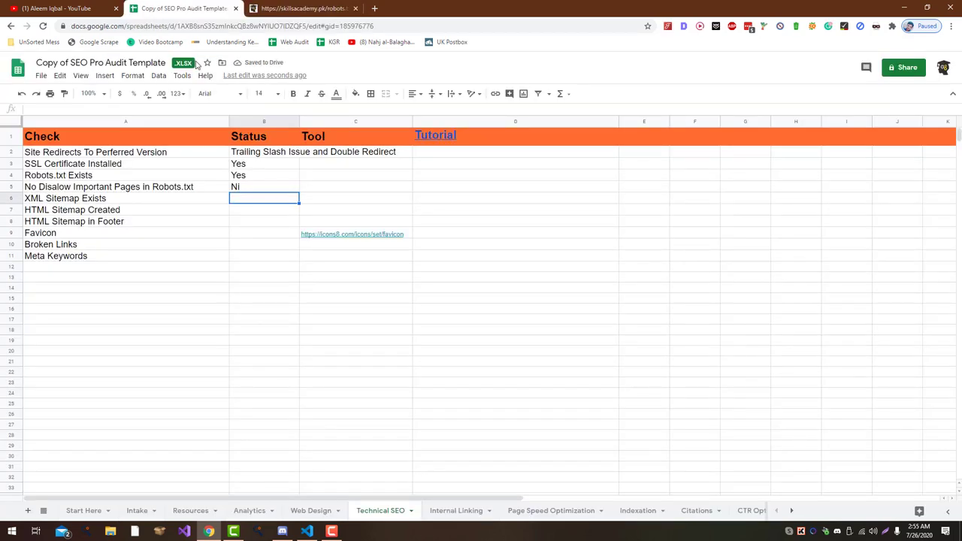
type("Ni")
key("Return")
key("Up")
left_click(256, 191)
type("No")
left_click(251, 211)
Step: Load the skillsacademy.pk homepage, follow the Sitemap link in its footer and look through the HTML sitemap page
left_click(293, 7)
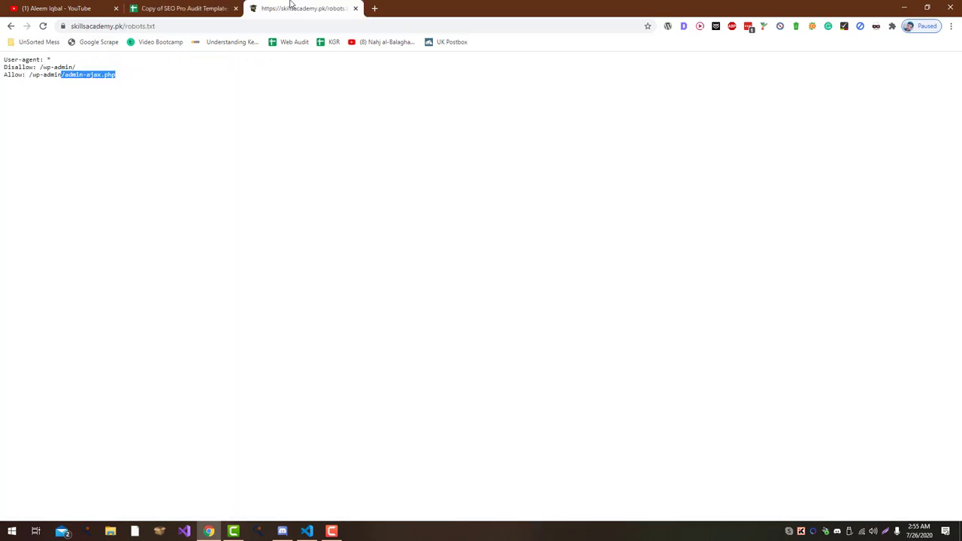
double_click(143, 26)
key("BackSpace")
key("Return")
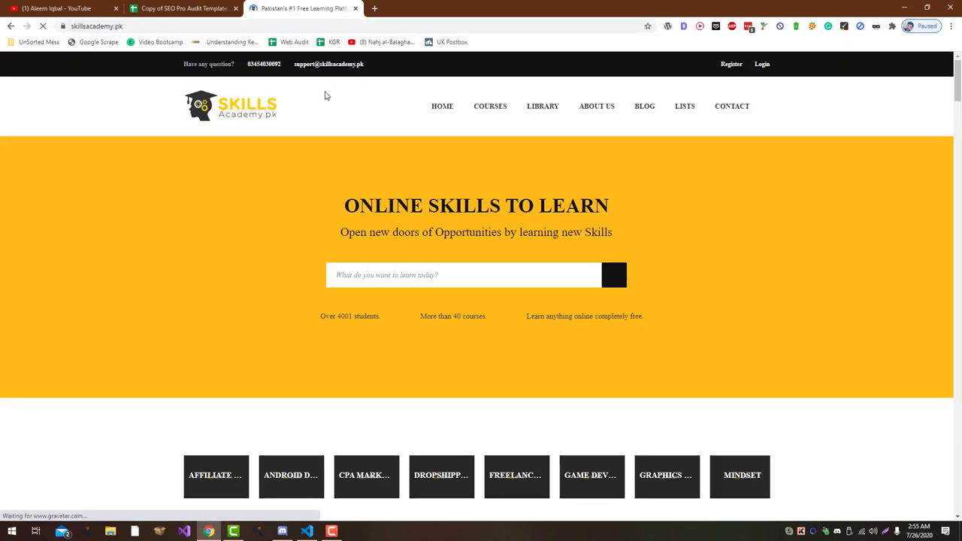
scroll(327, 360, "down", 15)
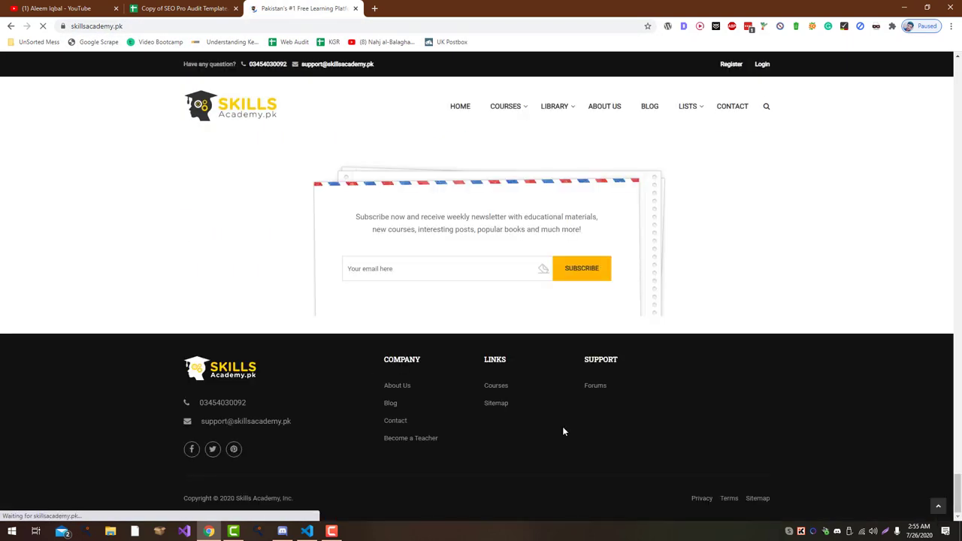
left_click(498, 405)
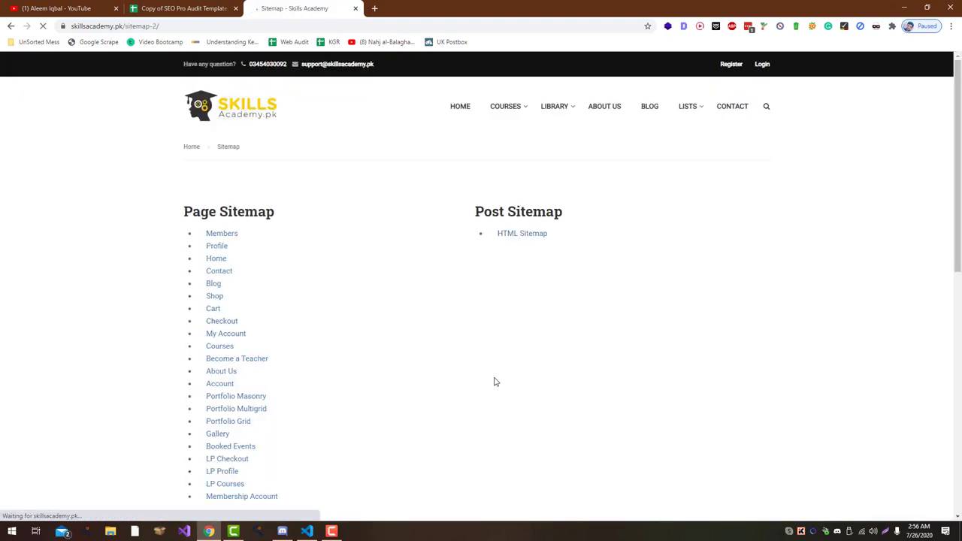
scroll(436, 356, "down", 7)
scroll(436, 358, "up", 15)
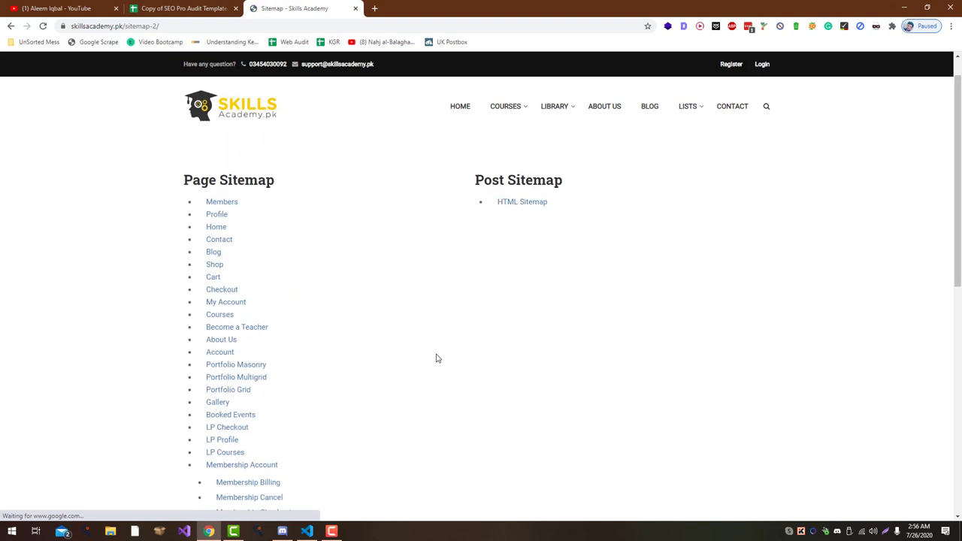
Step: Enter Yes in the audit sheet as the status of HTML Sitemap Created, HTML Sitemap in Footer and Favicon
key("ctrl+shift+Tab")
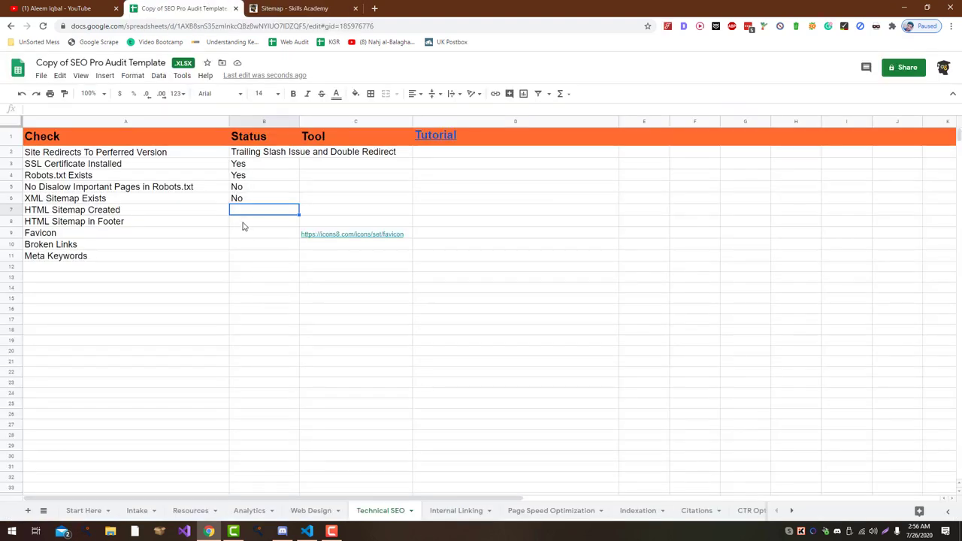
type("Yes")
key("Return")
type("Ye")
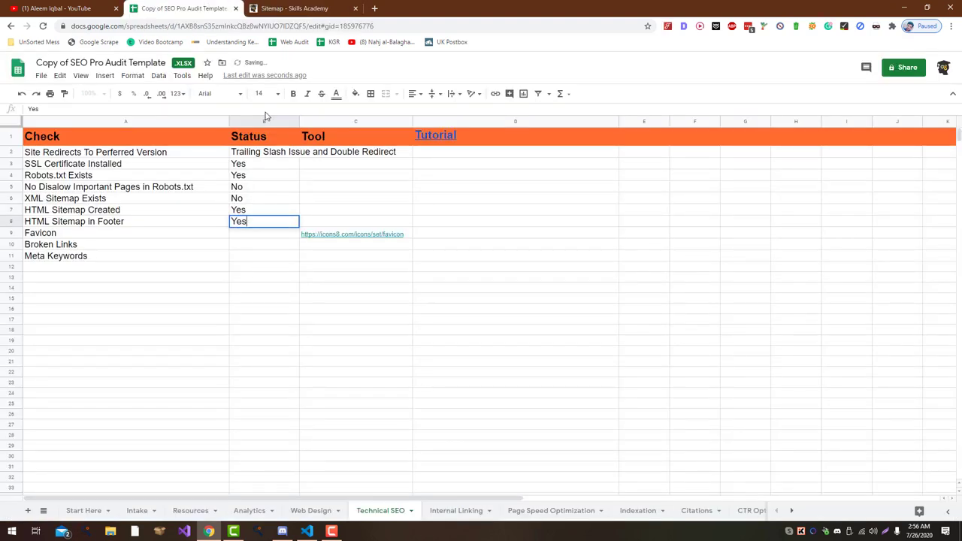
type("s")
key("Return")
type("Yes")
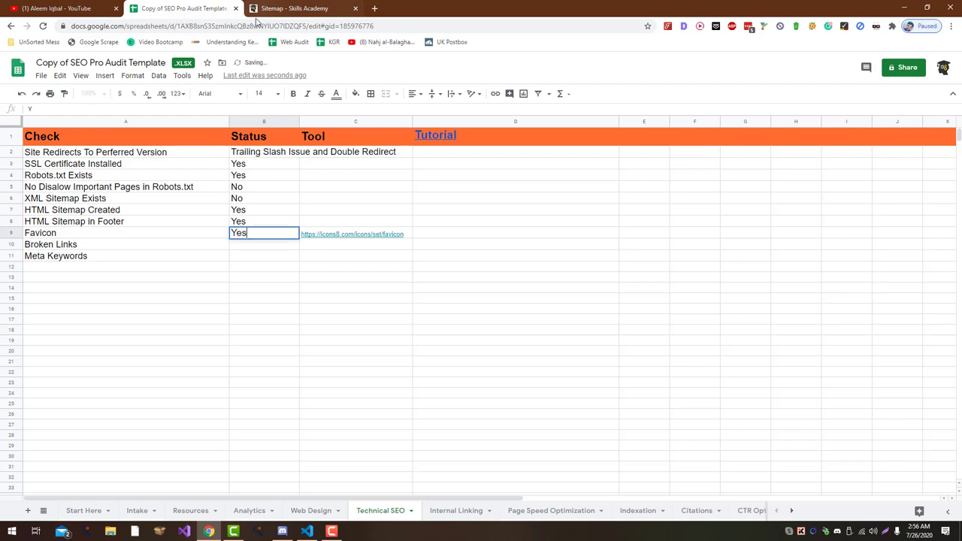
key("Return")
left_click(288, 11)
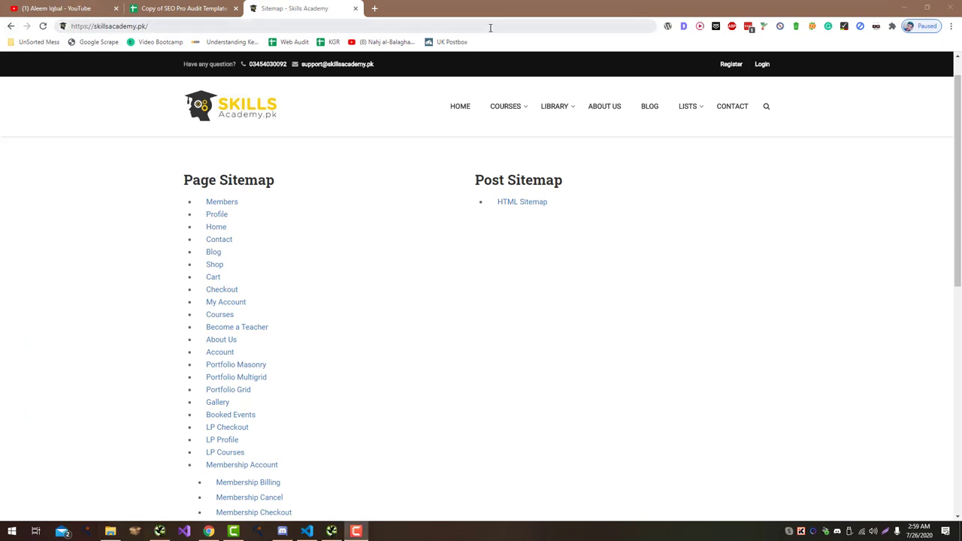
left_click(491, 27)
key("ctrl+c")
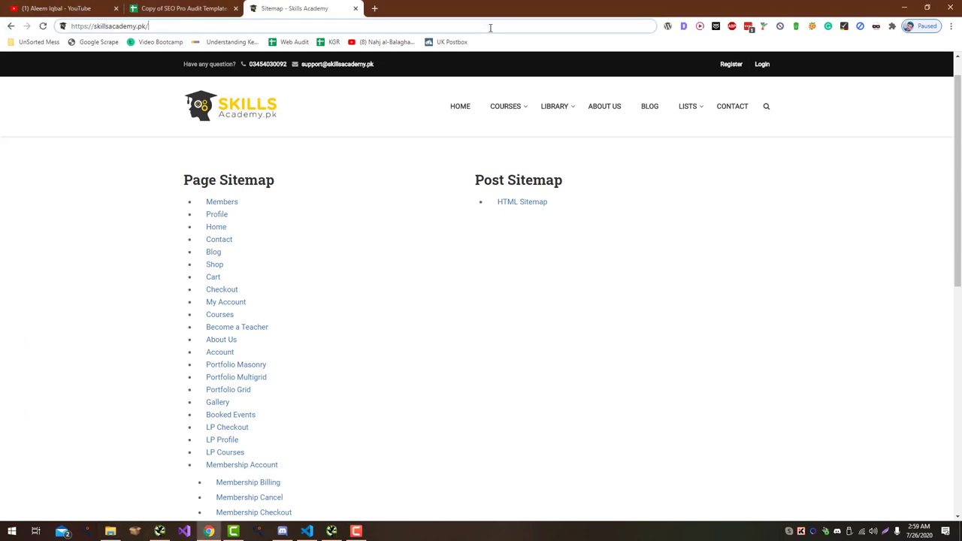
key("alt+Tab")
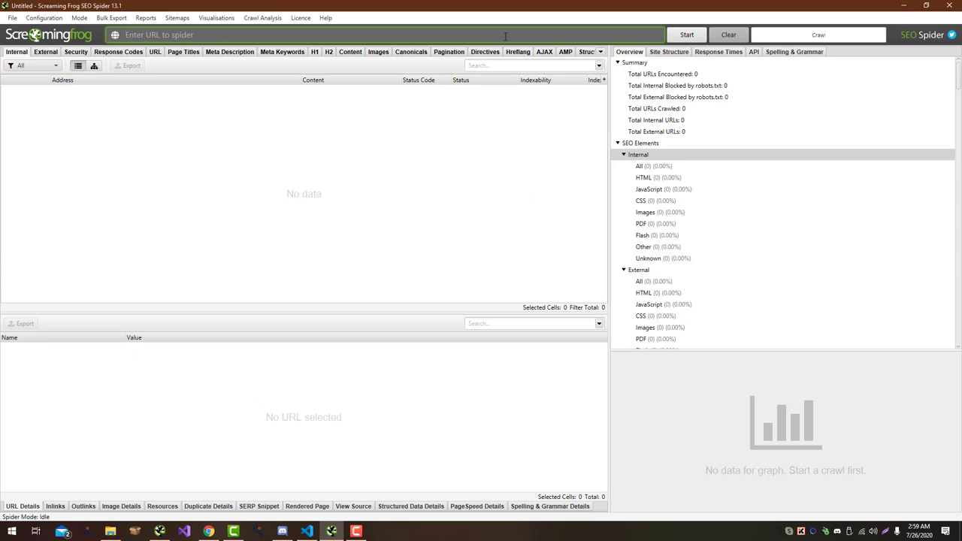
key("ctrl+v")
left_click(699, 39)
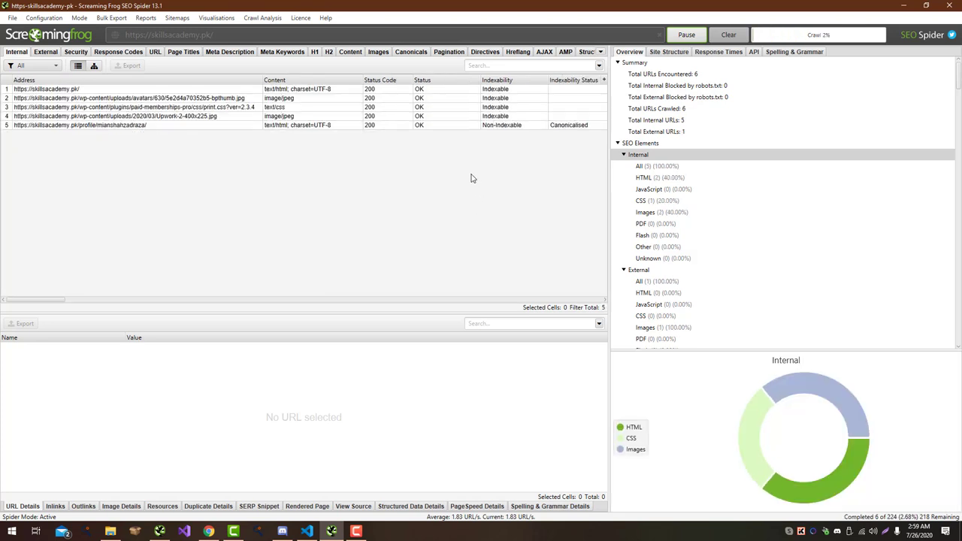
key("alt+Tab")
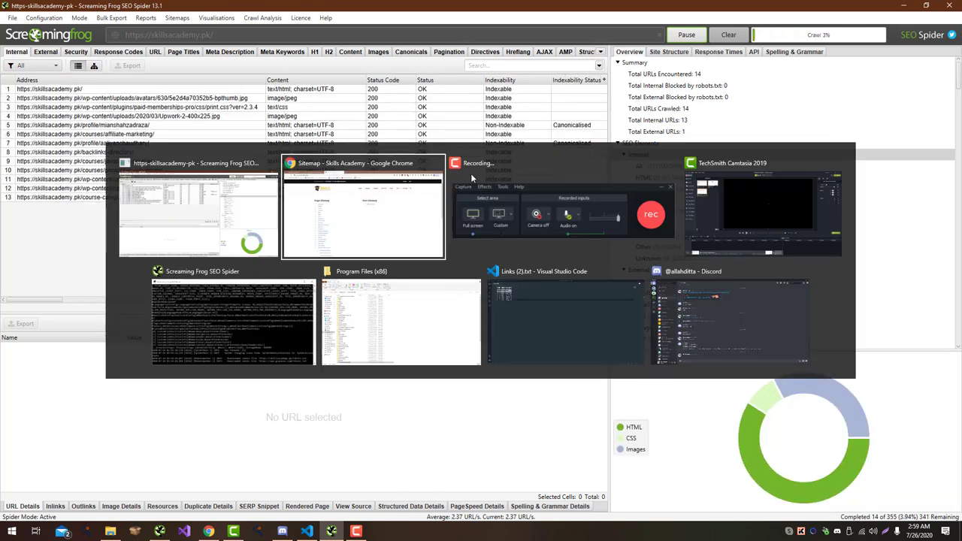
key("ctrl+t")
type("dr")
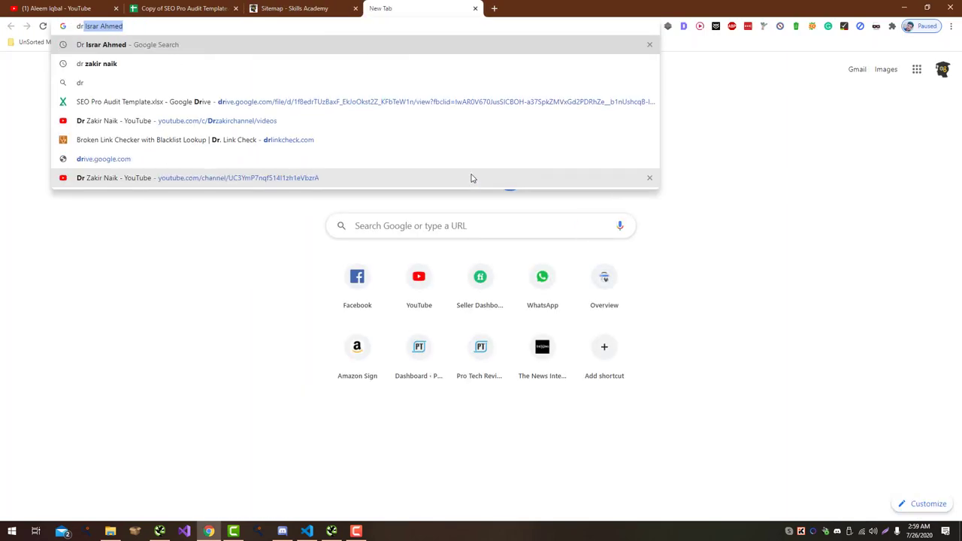
type("chec")
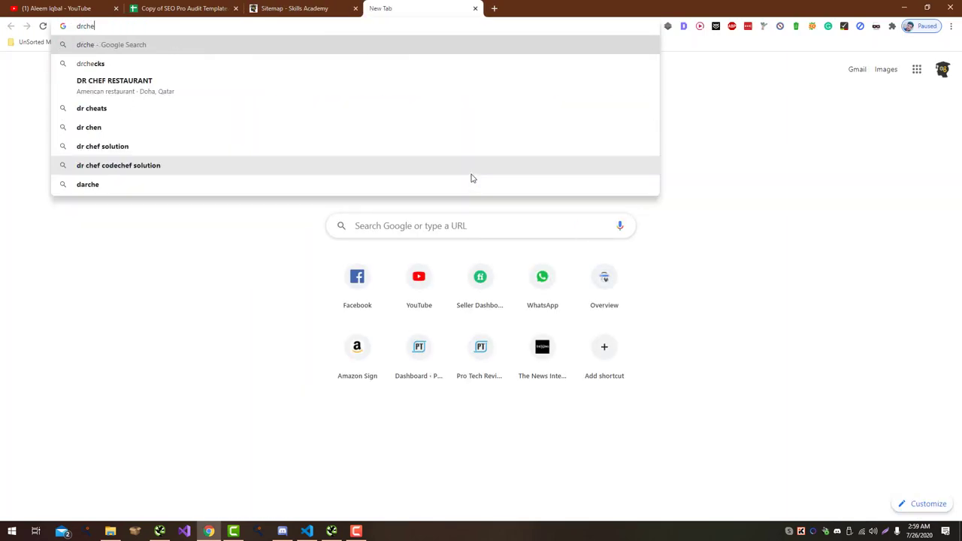
key("BackSpace")
key("BackSpace")
key("BackSpace")
key("BackSpace")
key("BackSpace")
key("BackSpace")
type("rl")
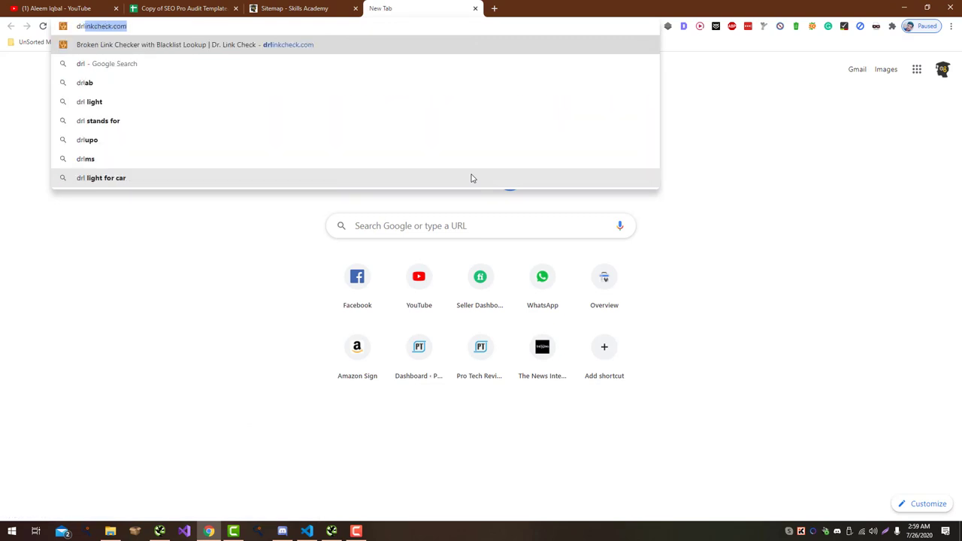
key("Return")
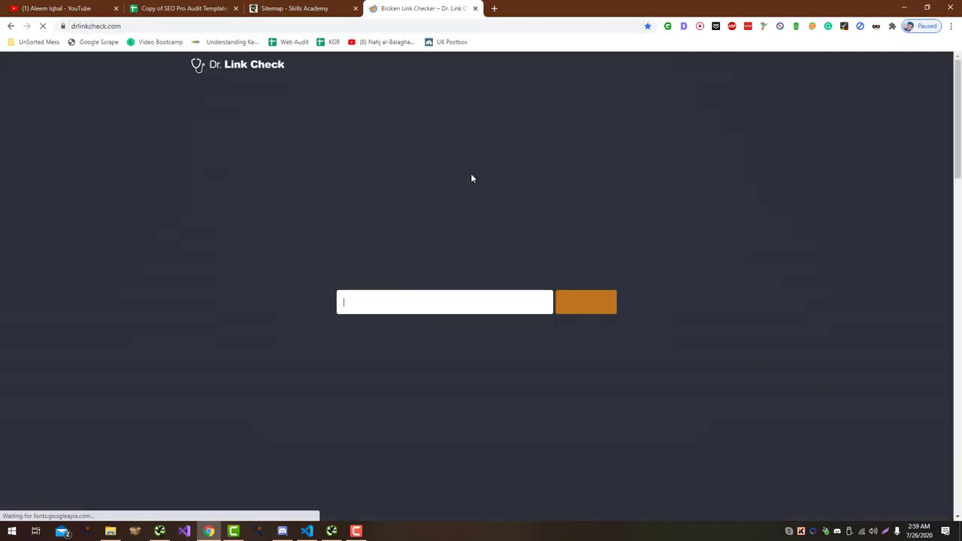
key("ctrl+v")
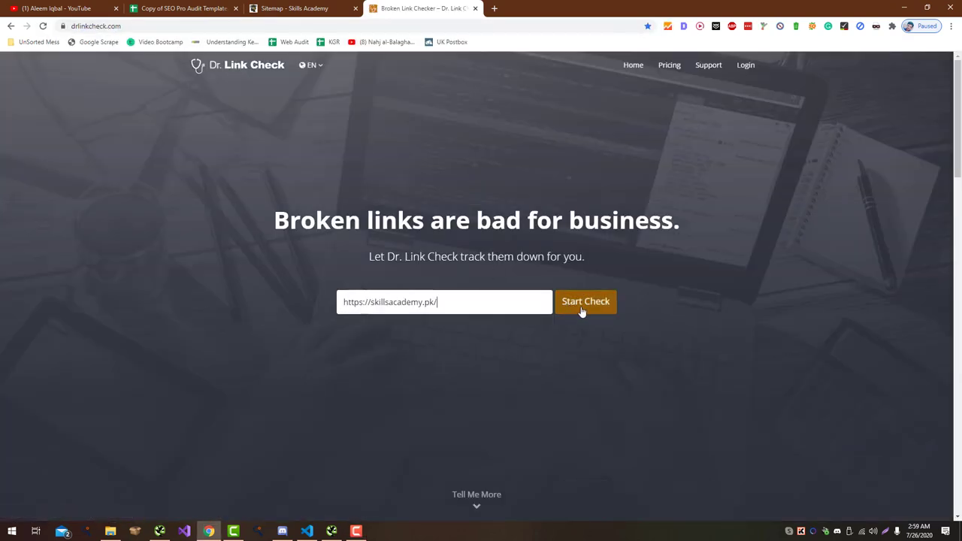
left_click(584, 303)
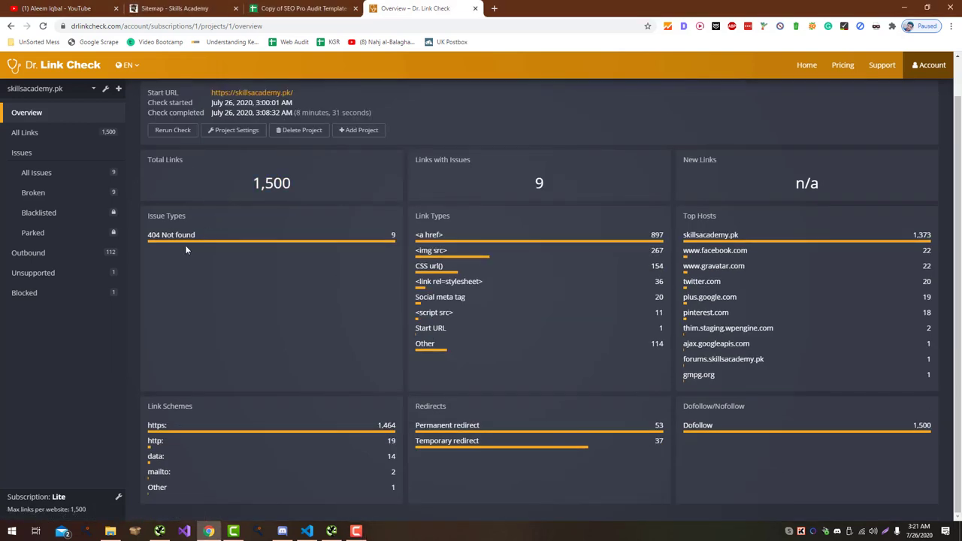
Step: Open Dr. Link Check's 404 Not found list, then switch to Screaming Frog and sort the internal URLs by status code, highest first
left_click(193, 236)
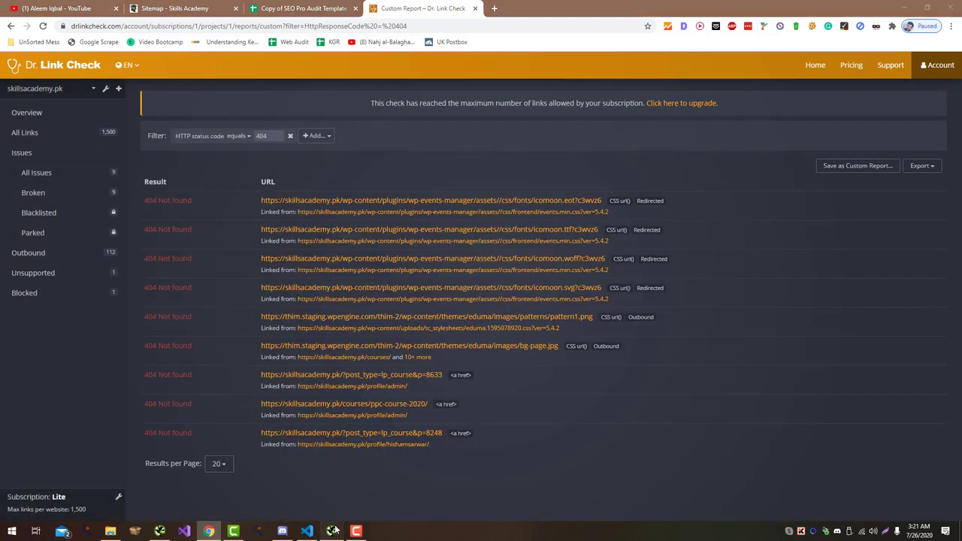
left_click(332, 532)
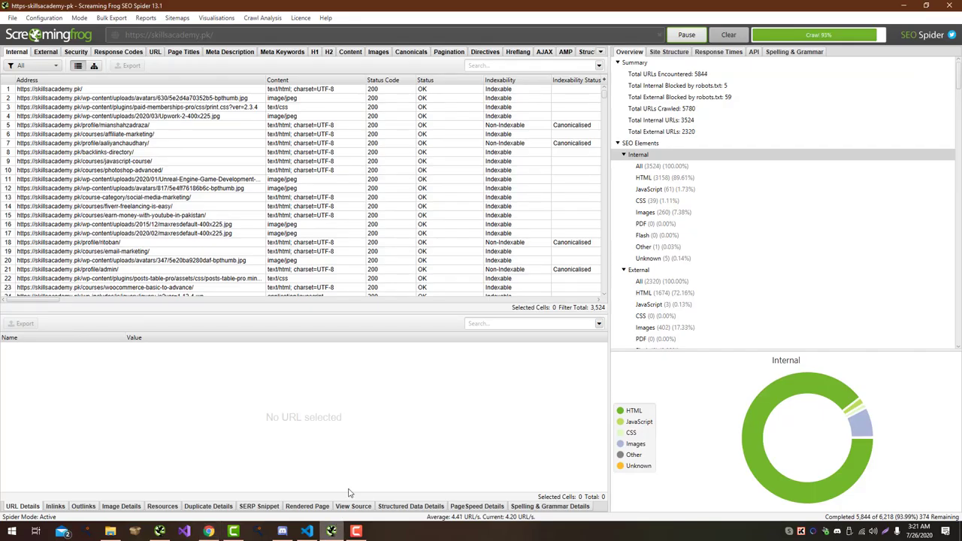
left_click(46, 52)
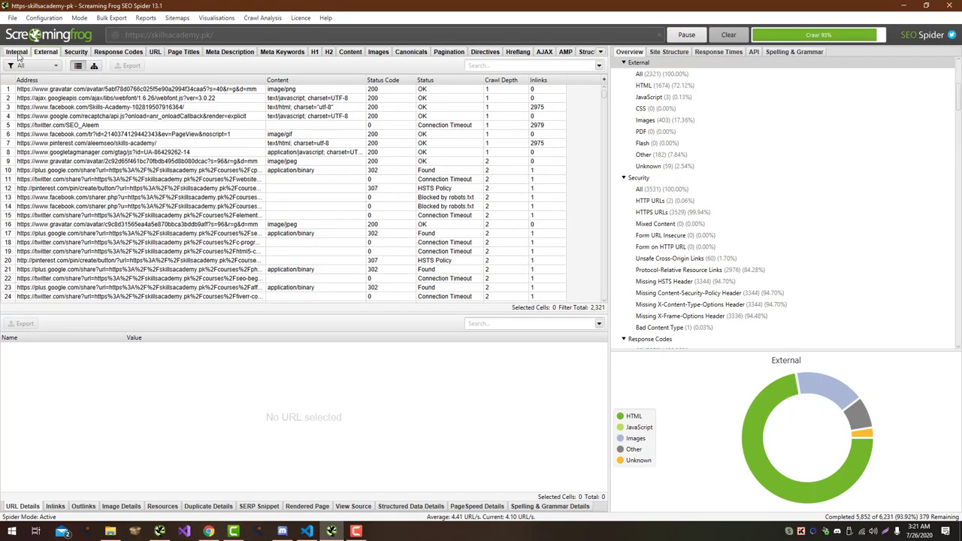
left_click(18, 52)
left_click(362, 81)
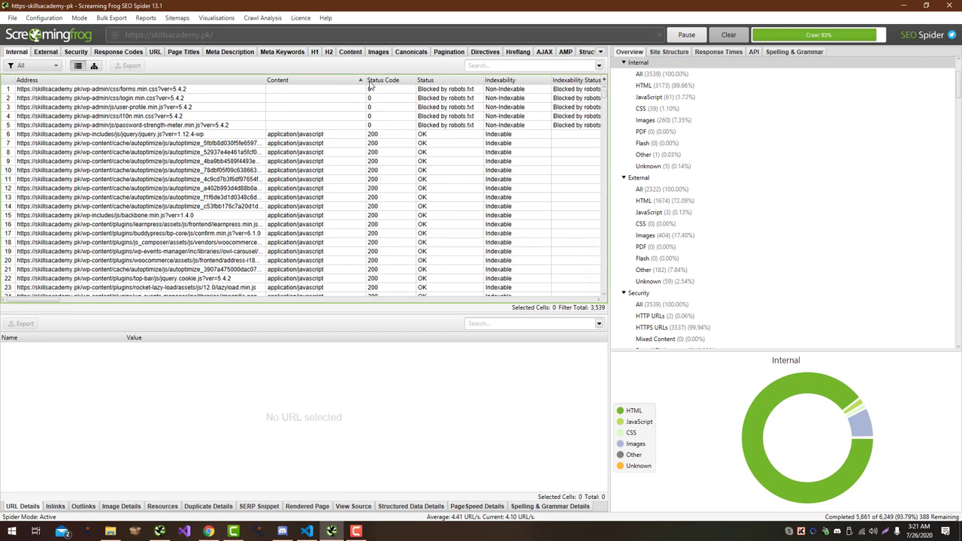
scroll(410, 161, "down", 1)
left_click(383, 80)
left_click(384, 82)
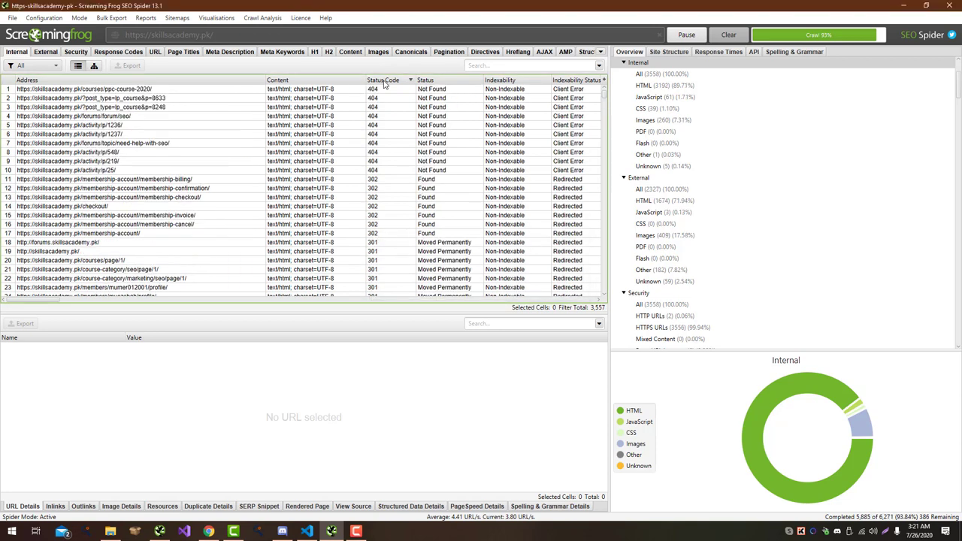
Step: Examine the internal URLs with 404 status in the crawl results and look through the redirected URLs below them
left_click(403, 143)
left_click(405, 174)
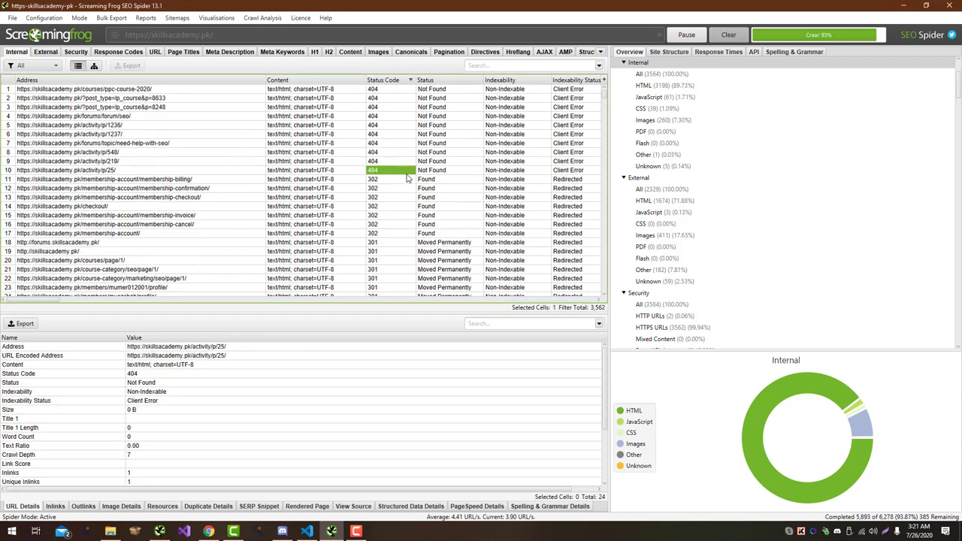
left_click_drag(387, 171, 64, 98)
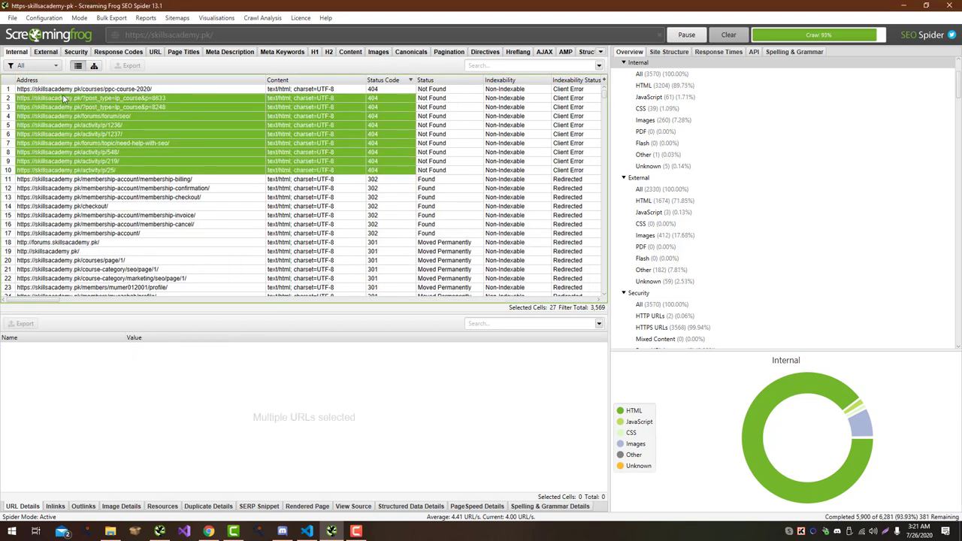
scroll(342, 164, "down", 4)
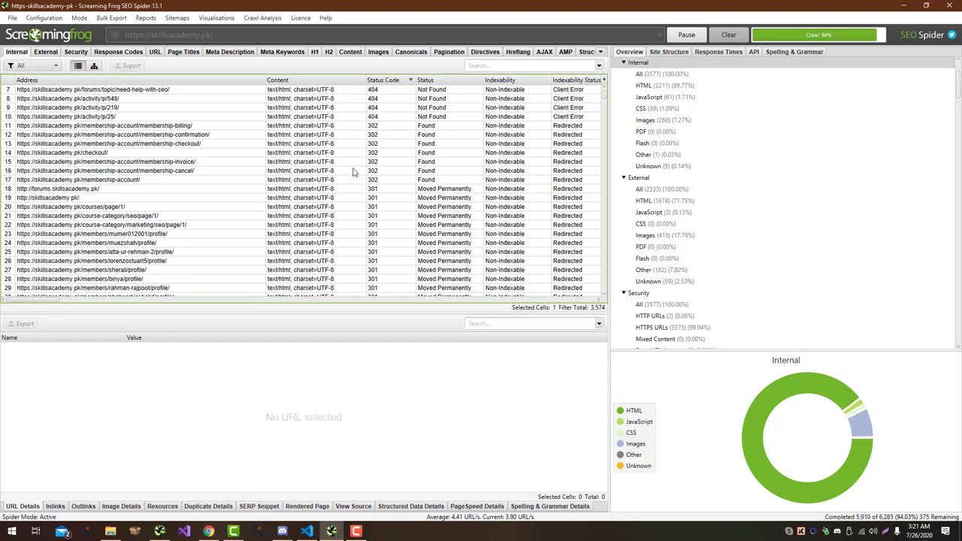
scroll(381, 200, "down", 20)
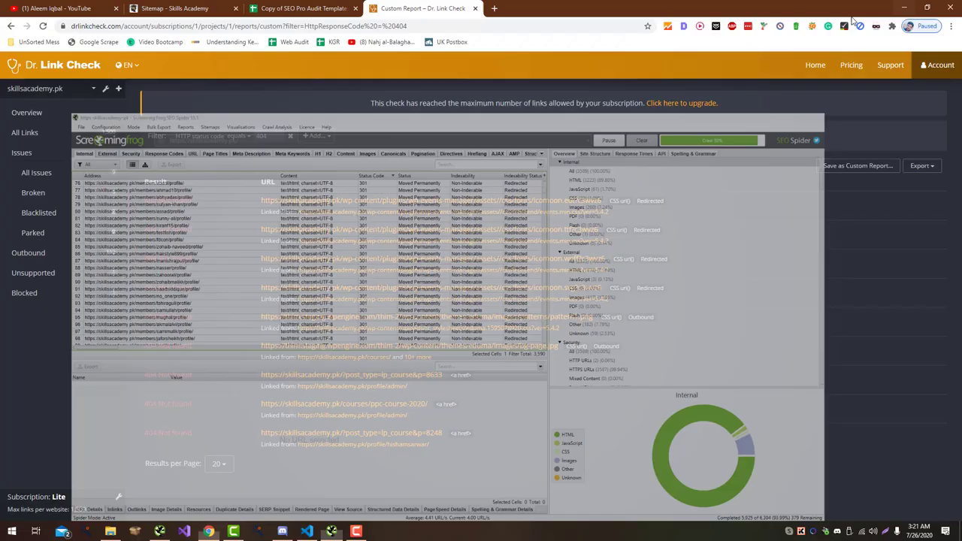
Step: Return to the audit sheet in Chrome and enter Yes as the status of Broken Links
left_click(904, 6)
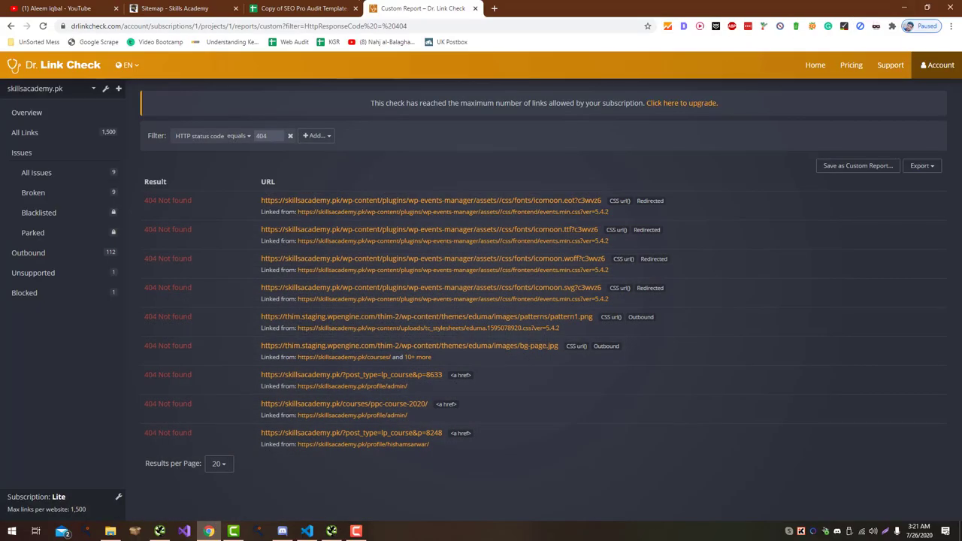
left_click(316, 8)
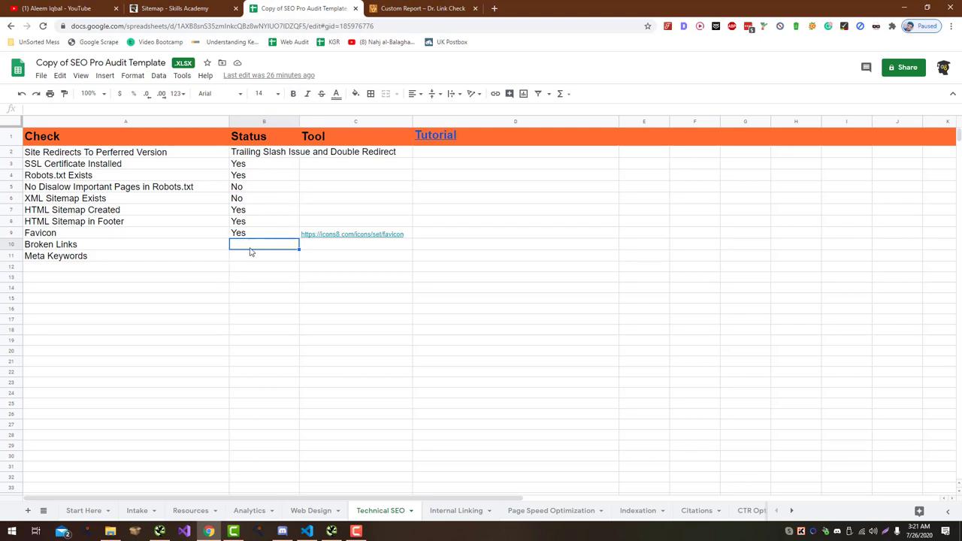
type("Yes")
key("Return")
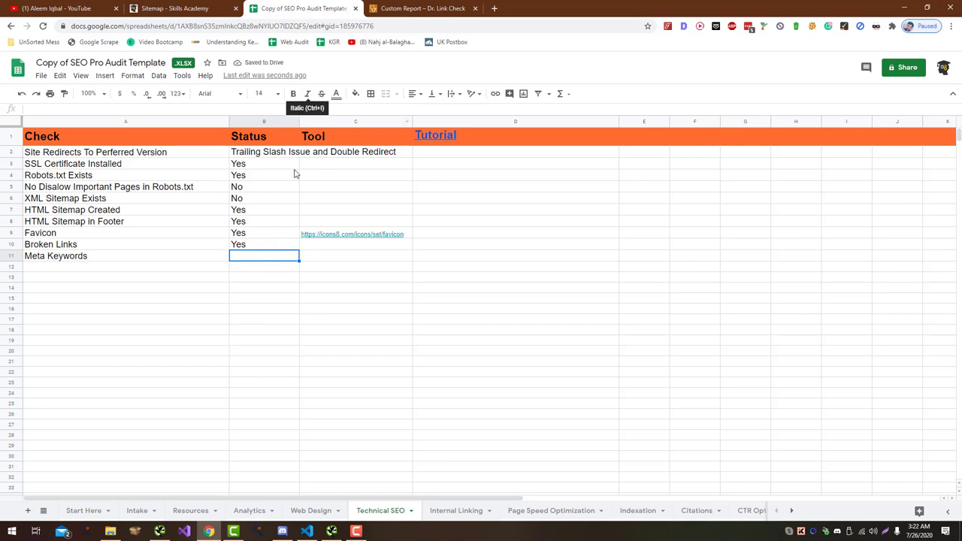
Step: Switch to Screaming Frog, look through the crawl overview and list the pages with missing Meta Keywords
key("alt+Tab")
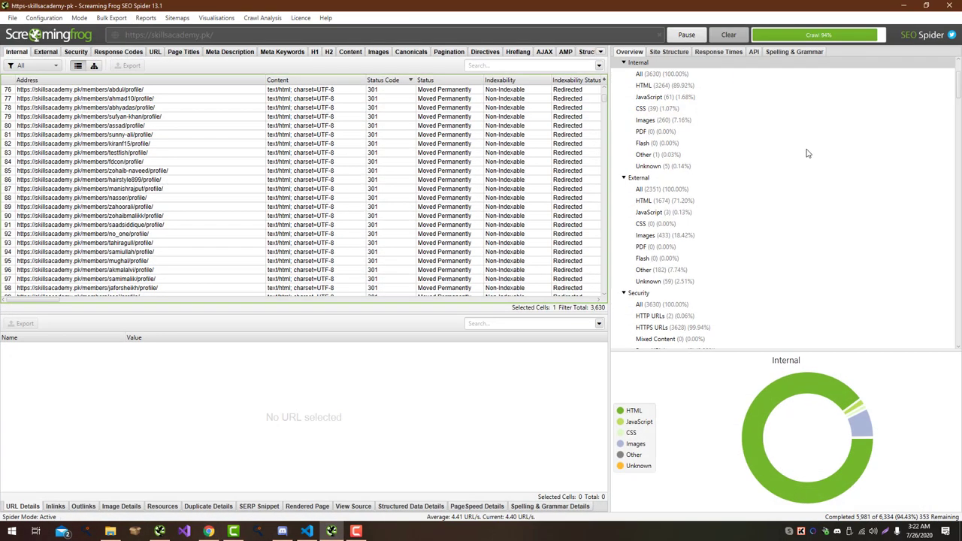
scroll(803, 156, "down", 3)
scroll(799, 166, "down", 4)
scroll(799, 166, "up", 10)
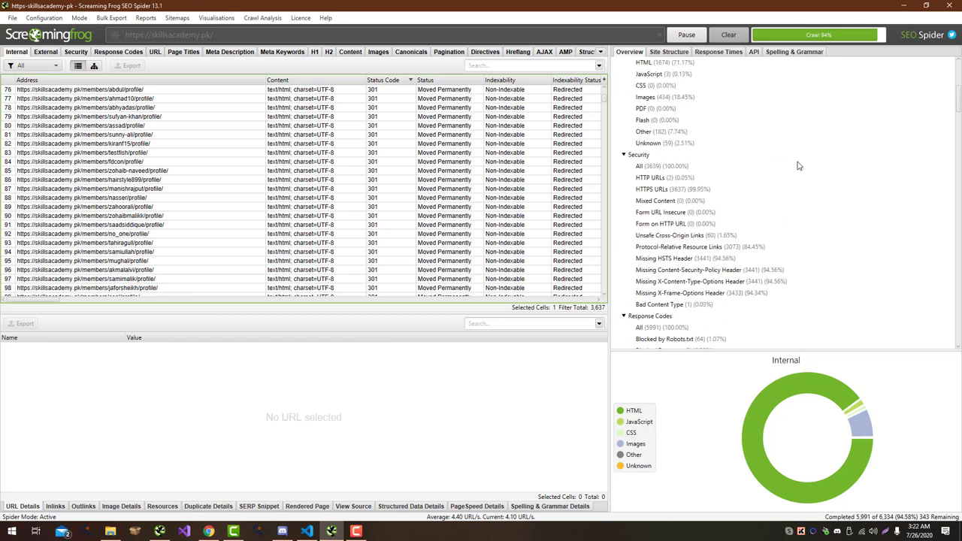
scroll(798, 167, "down", 4)
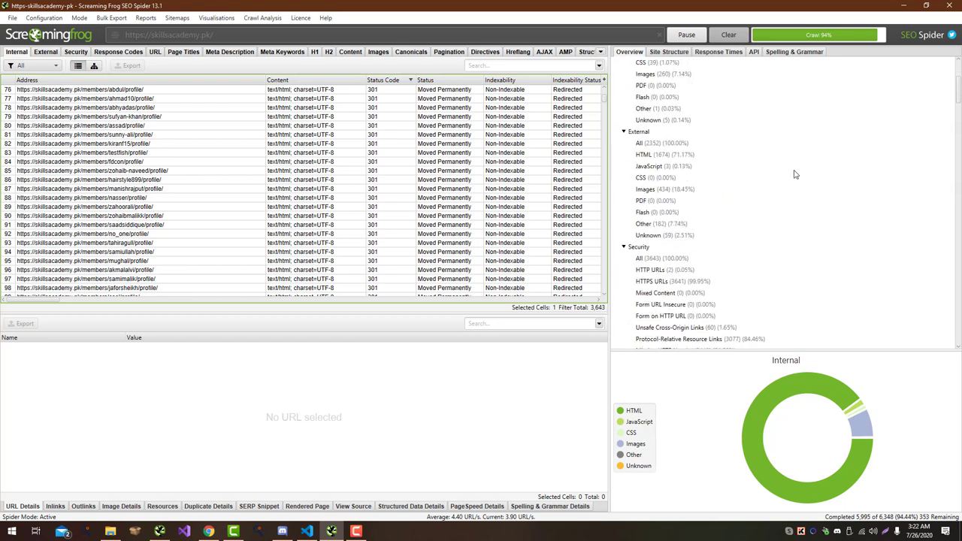
scroll(681, 185, "down", 1)
scroll(681, 184, "down", 10)
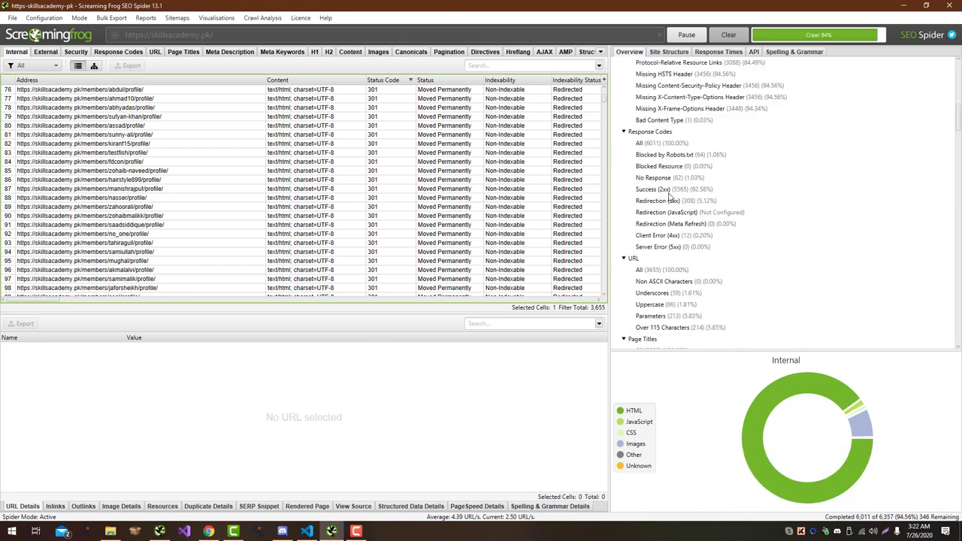
scroll(669, 197, "down", 3)
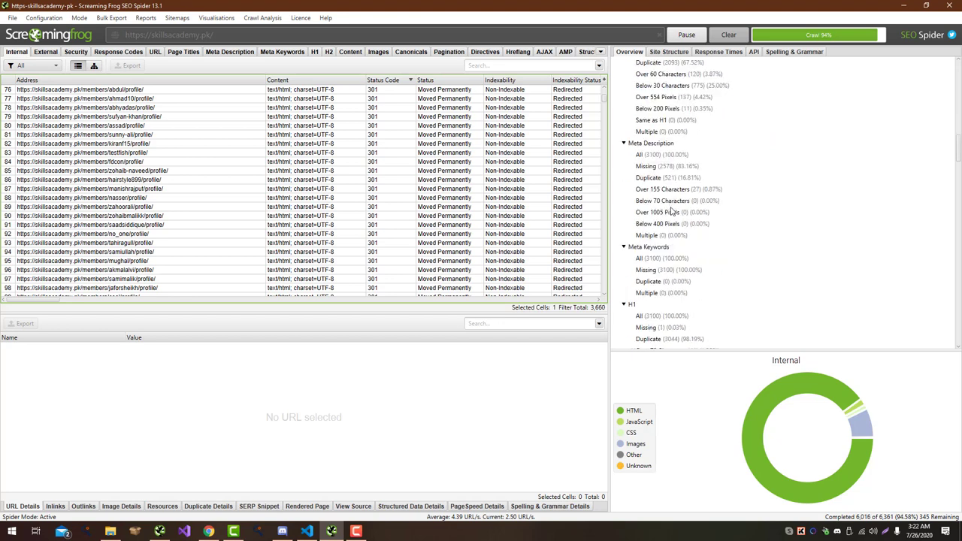
left_click(683, 271)
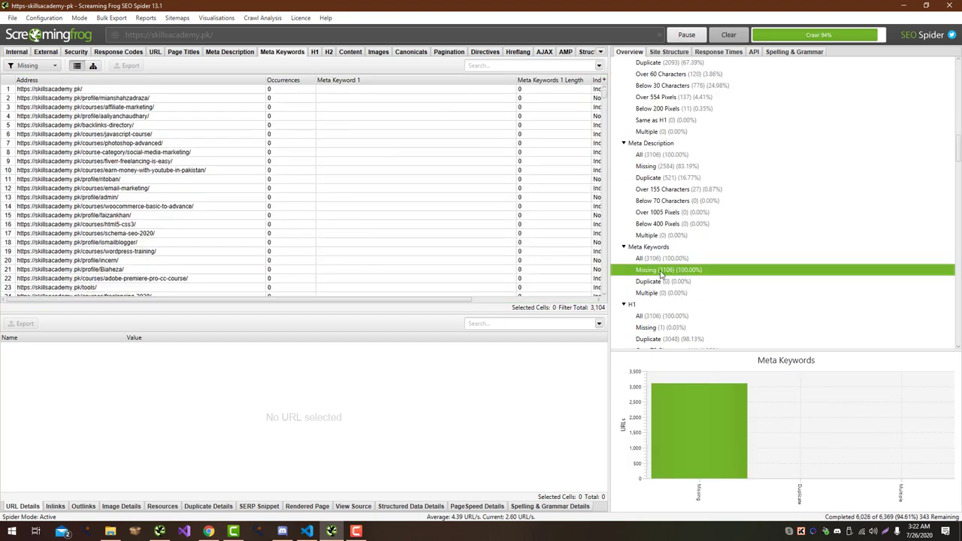
Step: Switch back to the audit sheet and enter Missing as the status of Meta Keywords
key("alt+Tab")
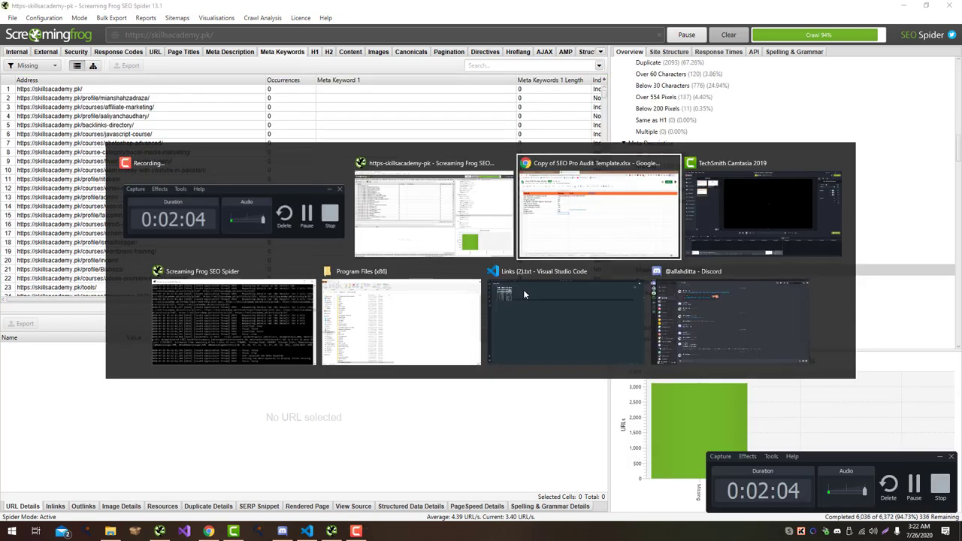
type("Mi")
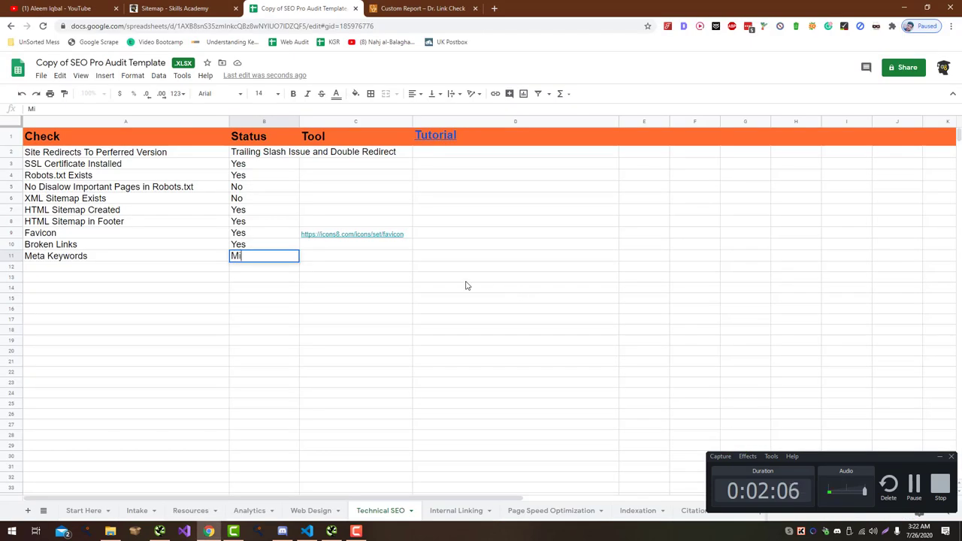
type("ssing")
key("Return")
left_click(939, 456)
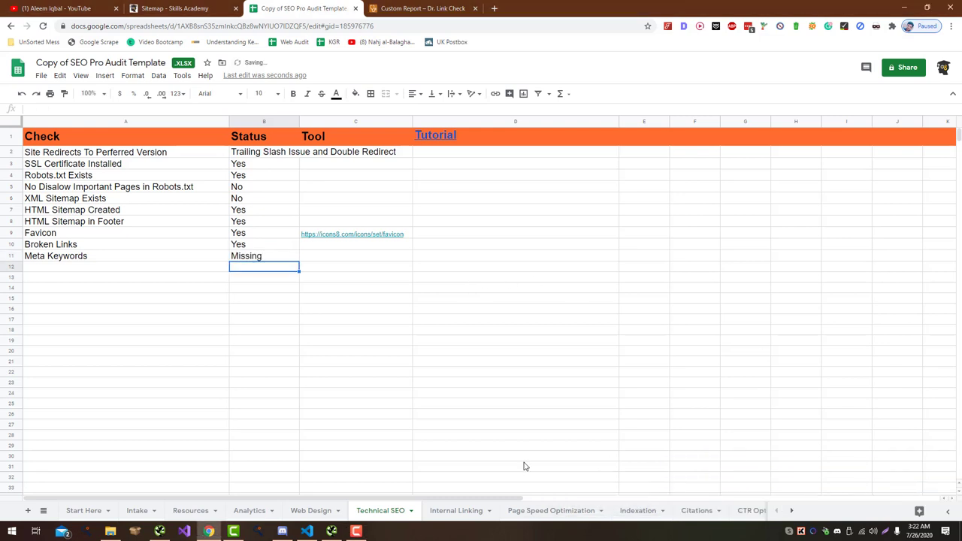
Step: Open the Internal Linking sheet of the audit template, then load ahrefs.com in a new browser tab
left_click(469, 515)
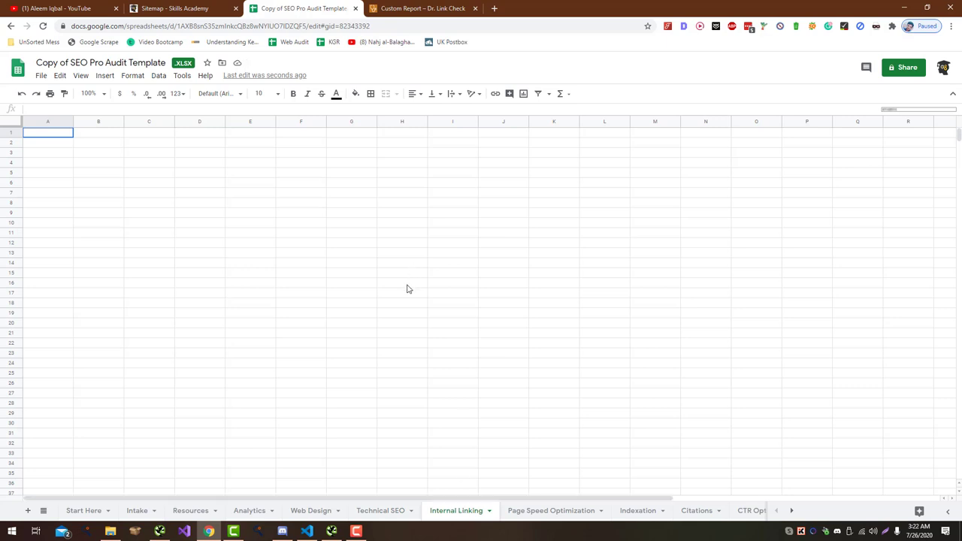
key("ctrl+t")
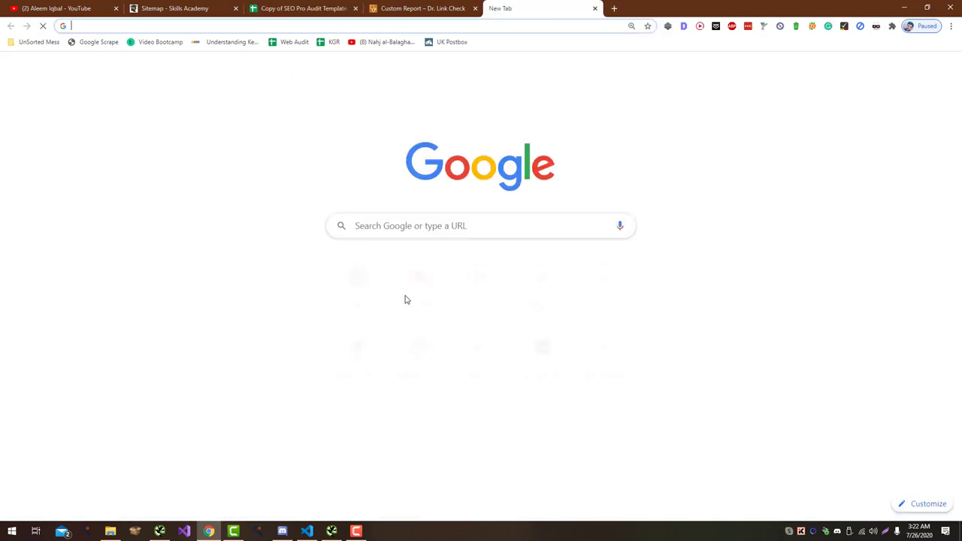
type("ah")
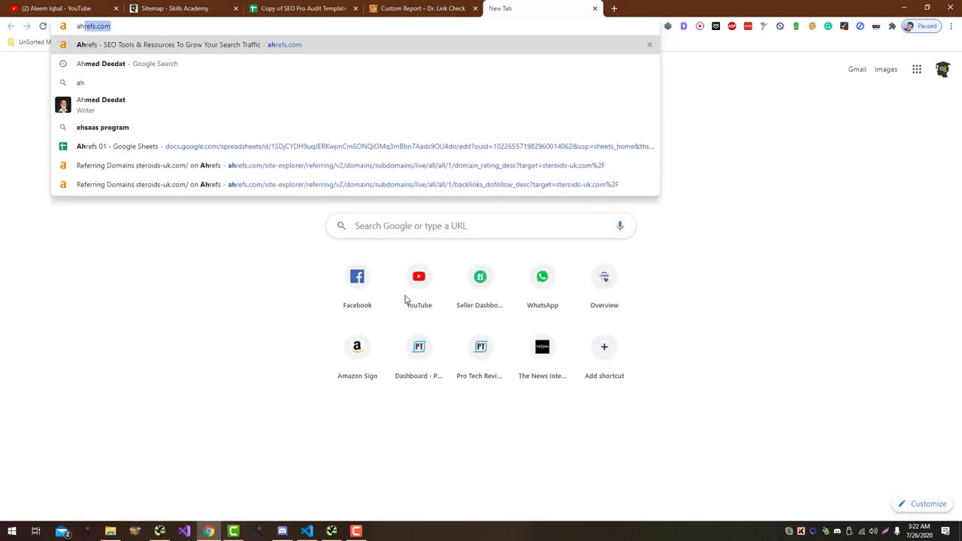
key("Return")
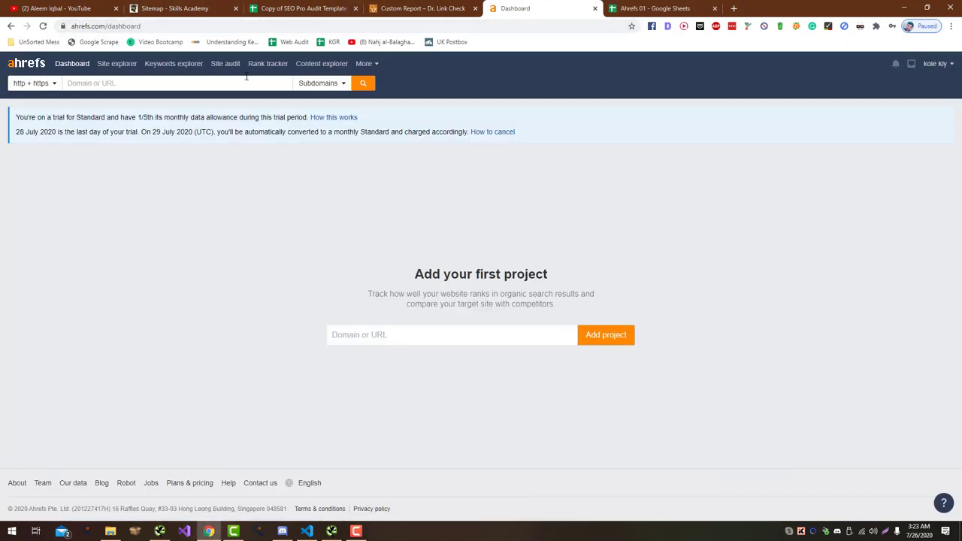
left_click(177, 10)
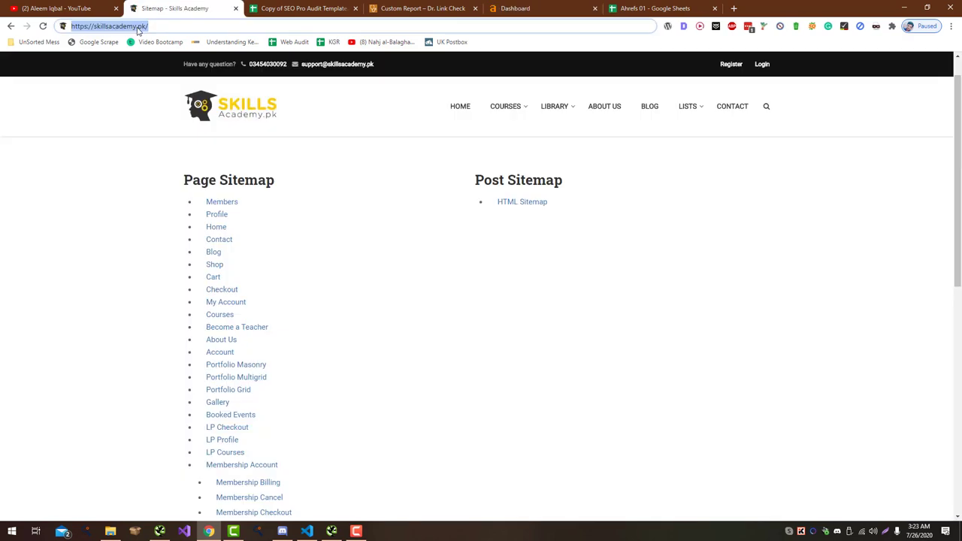
left_click(594, 9)
key("ctrl+shift+t")
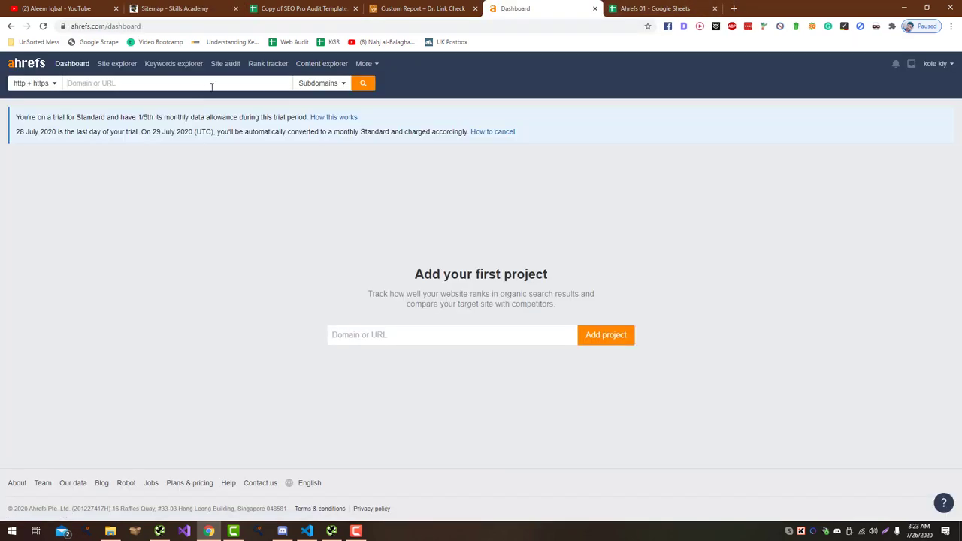
type("https://skillsacademy.pk/")
key("Return")
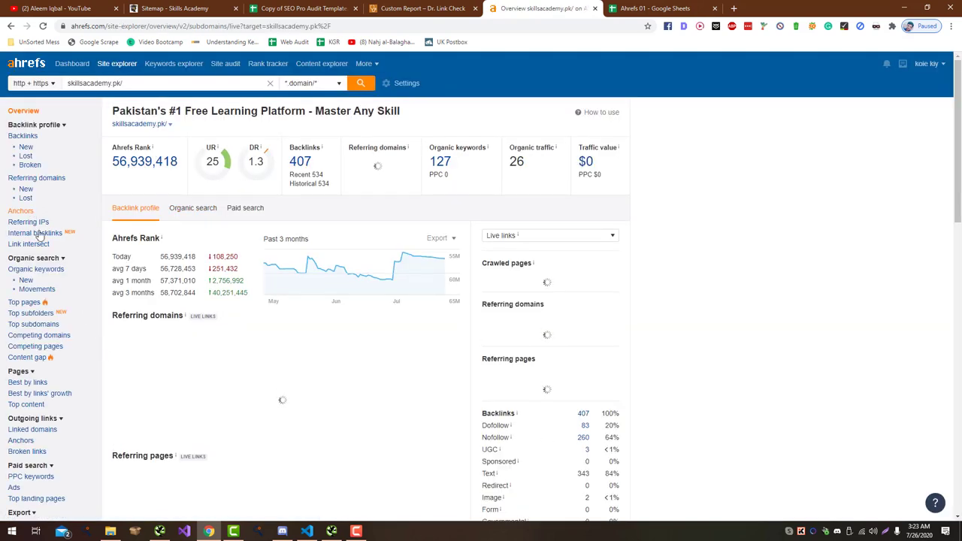
Step: Open the Internal backlinks report for skillsacademy.pk and start a full CSV export in the Microsoft Excel (UTF-16) format
left_click(35, 233)
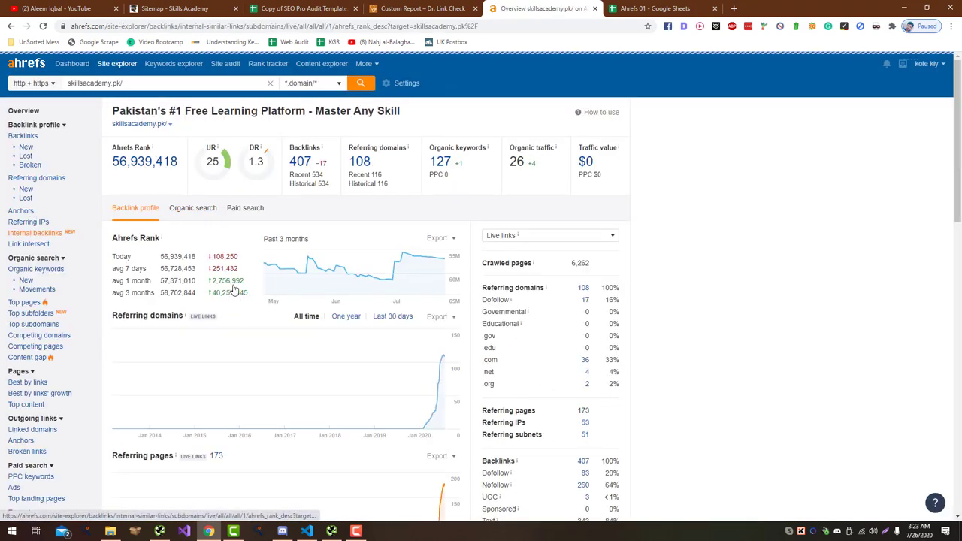
mouse_move(327, 292)
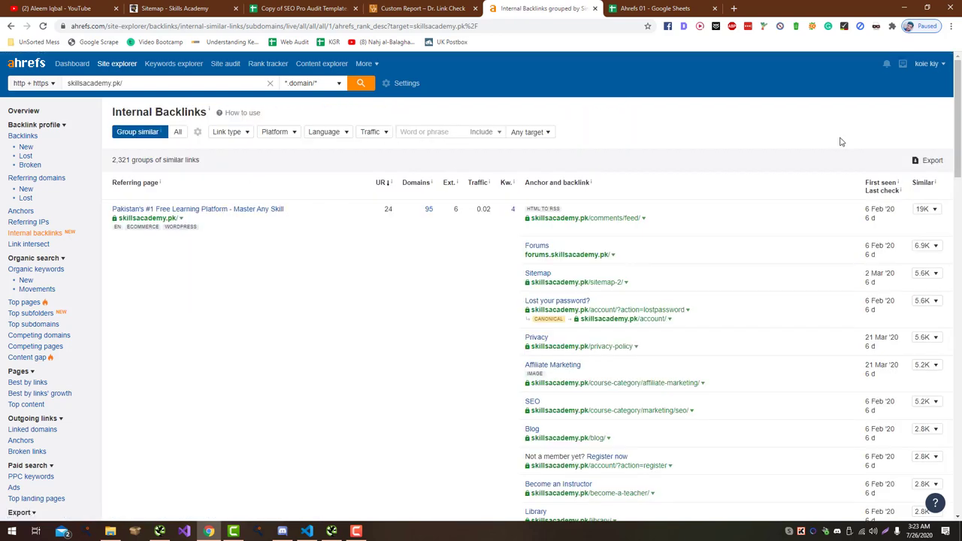
left_click(929, 160)
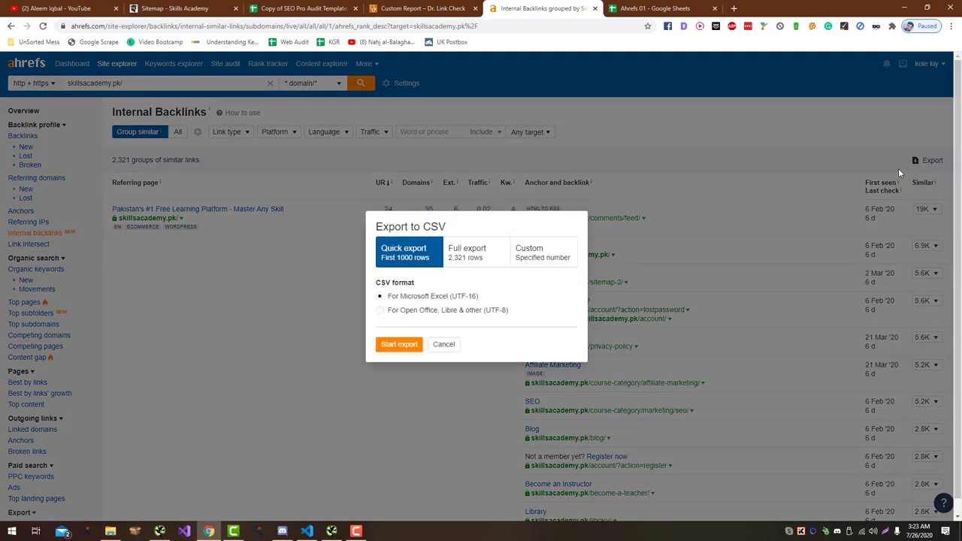
left_click(451, 253)
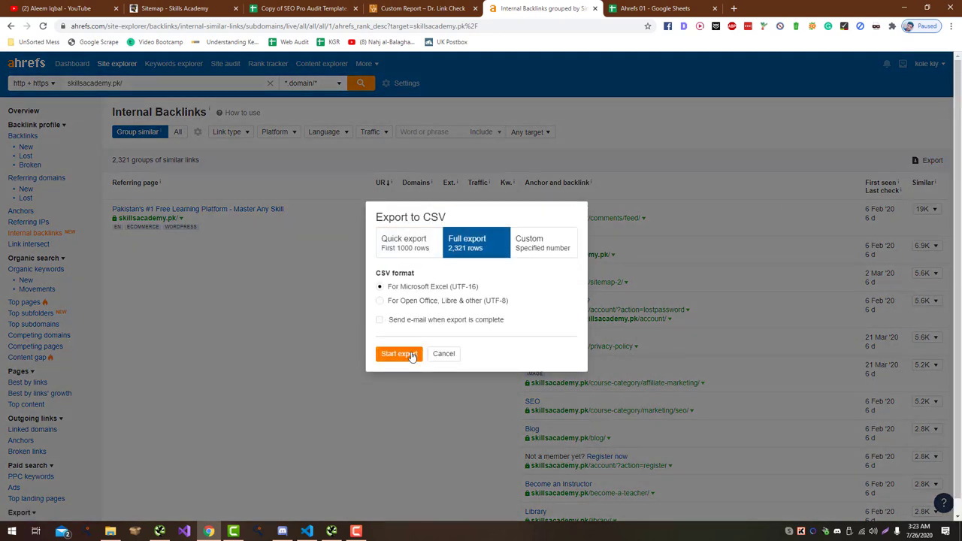
left_click(411, 351)
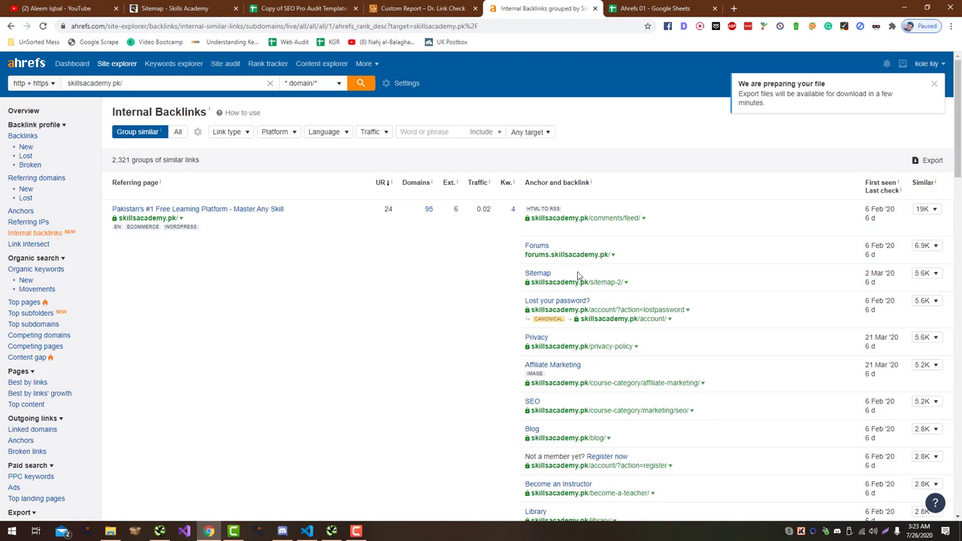
Step: Download the finished skillsacademy.pk internal backlinks export from the Ahrefs exported files and open the CSV in Excel
left_click(934, 84)
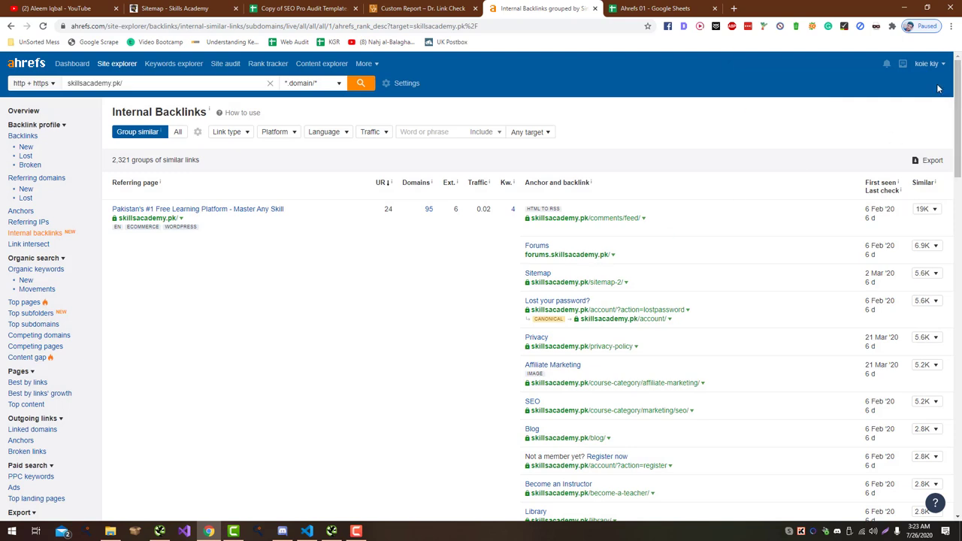
left_click(903, 64)
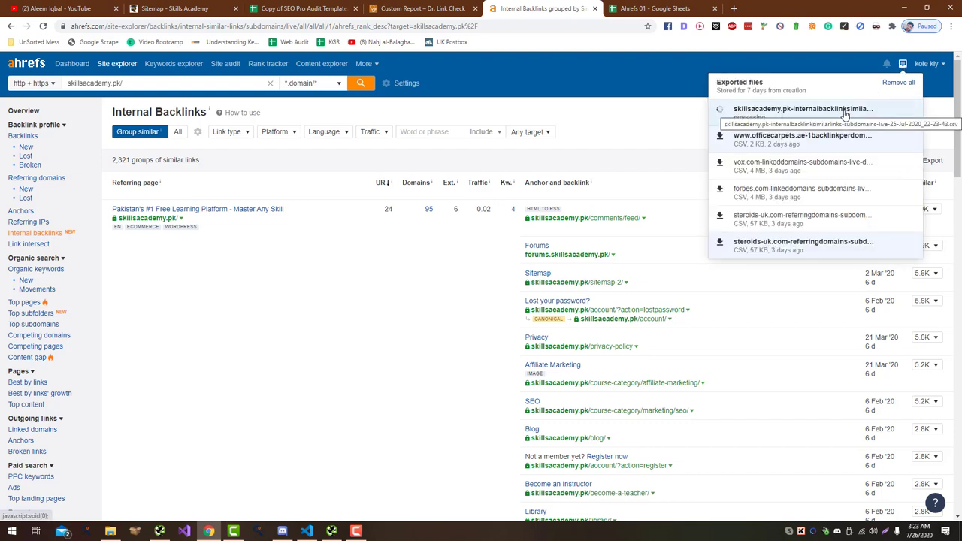
left_click(656, 115)
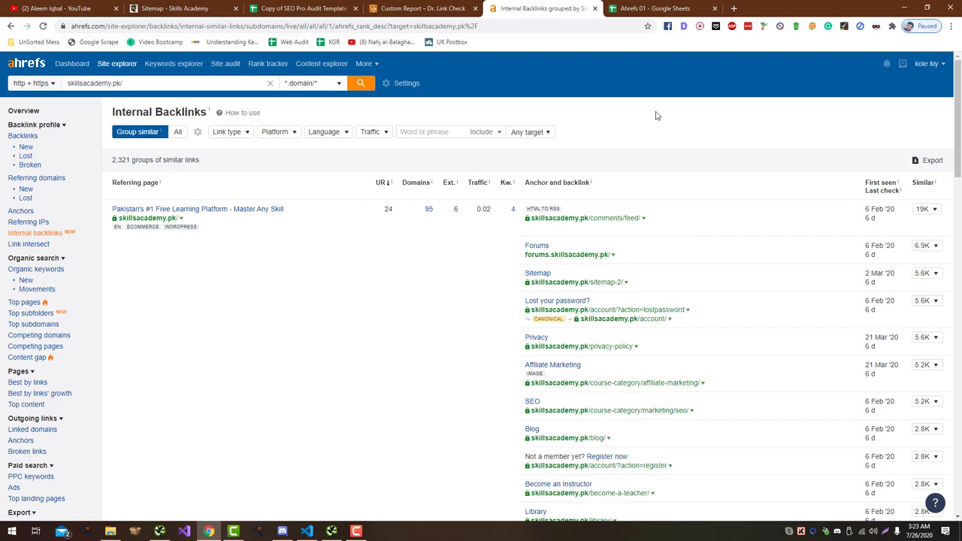
left_click(903, 64)
left_click(772, 112)
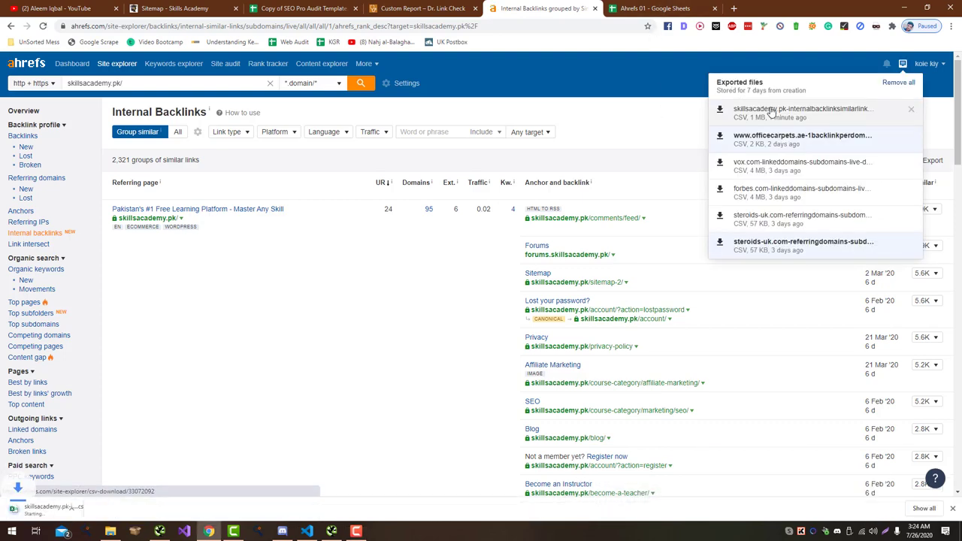
left_click(52, 510)
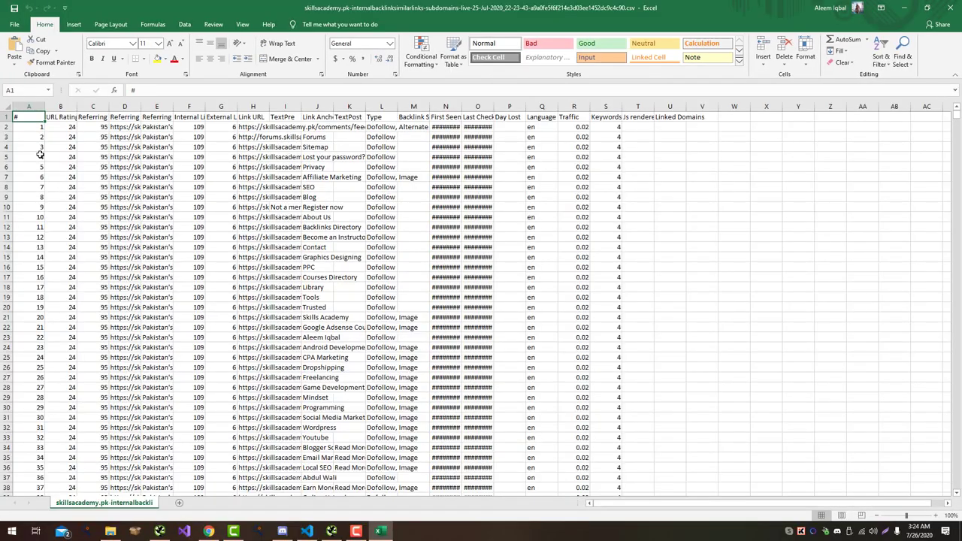
Step: Copy all the exported backlink data in Excel and paste it into the audit template's Internal Linking sheet, starting at cell A1
key("ctrl+shift+End")
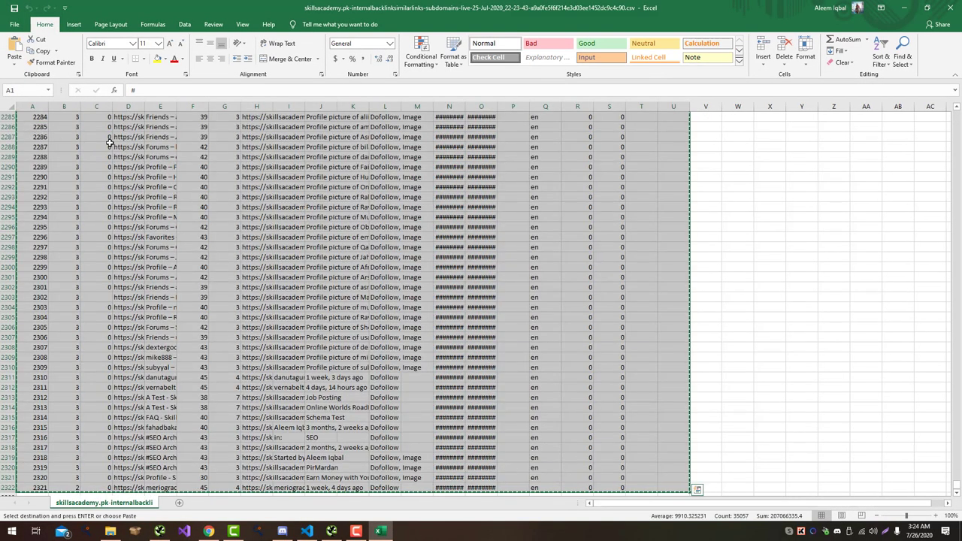
key("alt+Tab")
left_click(376, 8)
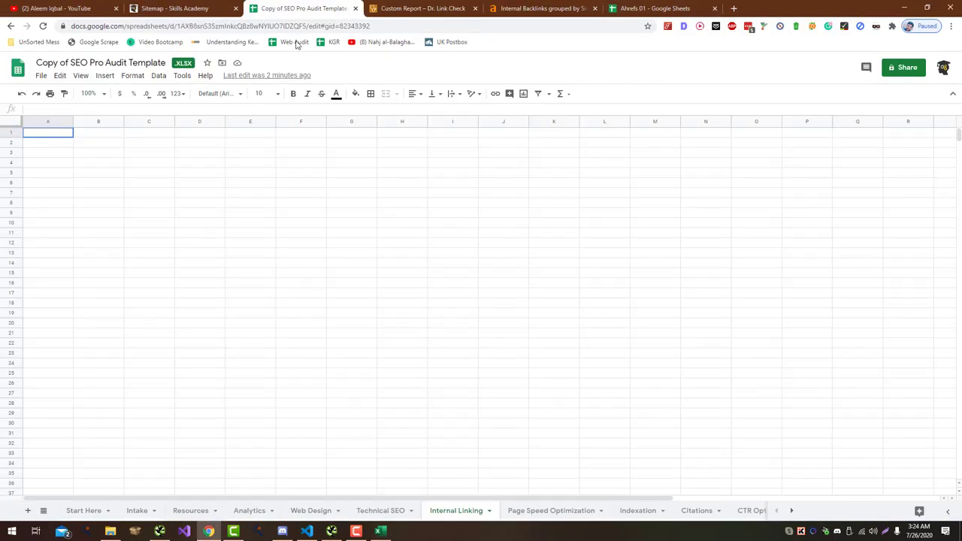
left_click(301, 7)
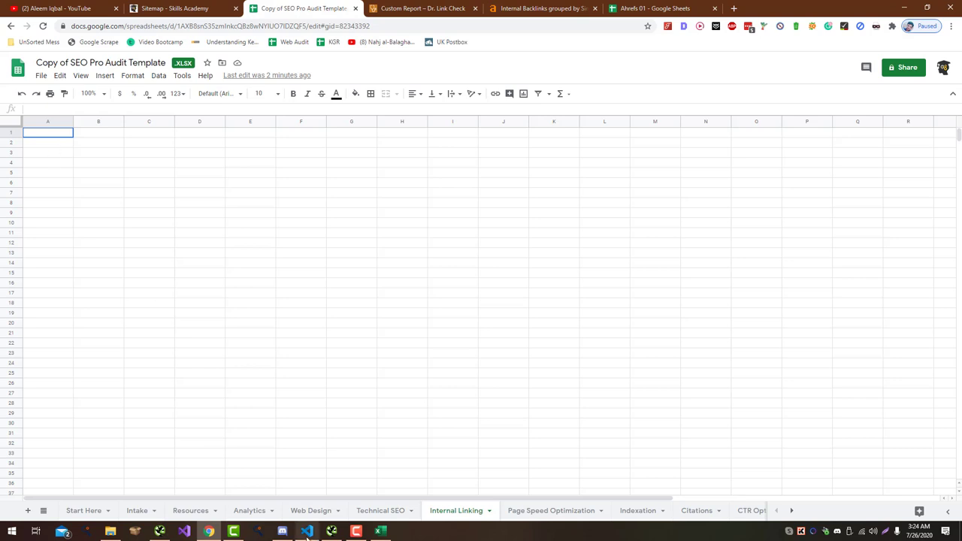
left_click(379, 532)
scroll(489, 401, "down", 3)
scroll(489, 402, "up", 3)
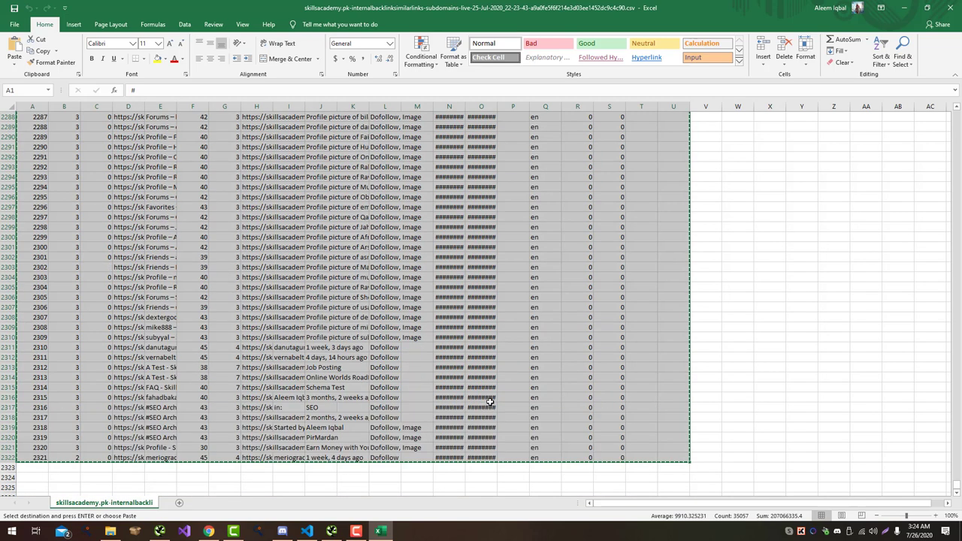
key("alt+Tab")
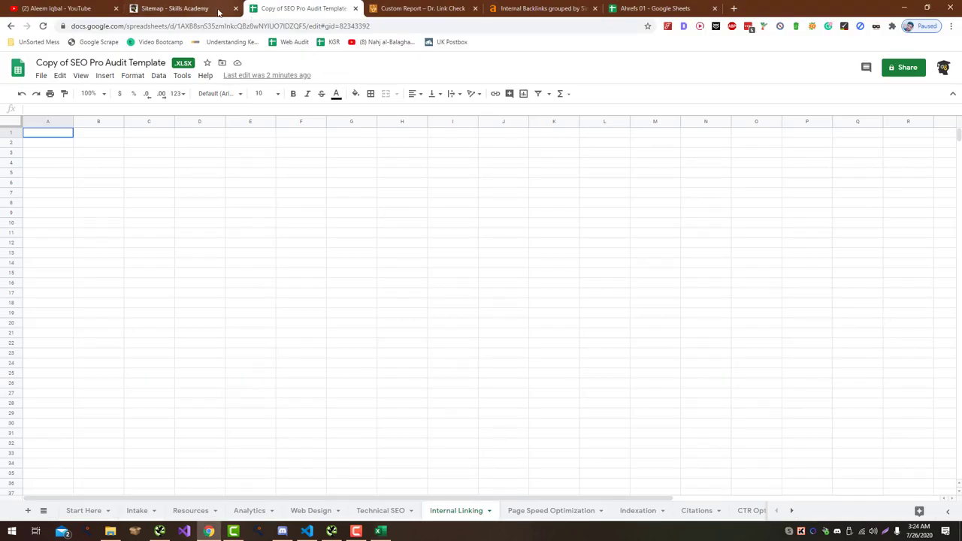
key("ctrl+v")
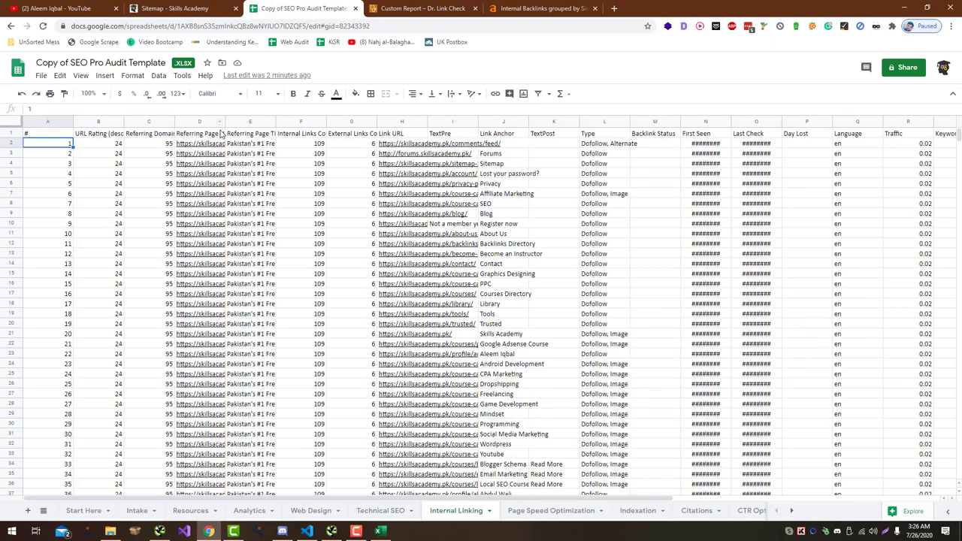
Step: Widen the Referring Page URL and Link URL columns of the Internal Linking sheet so their addresses are readable
left_click_drag(224, 121, 337, 120)
scroll(335, 188, "down", 1)
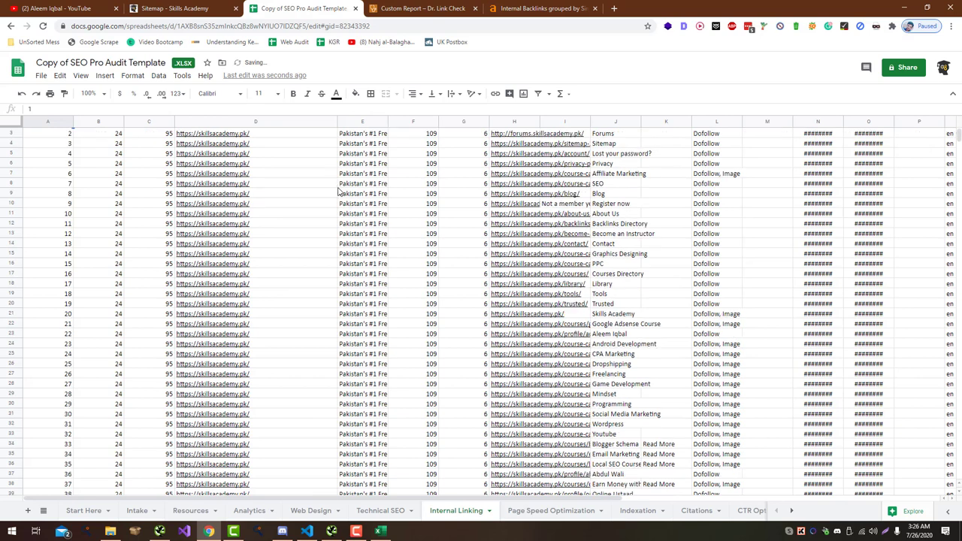
scroll(372, 184, "up", 1)
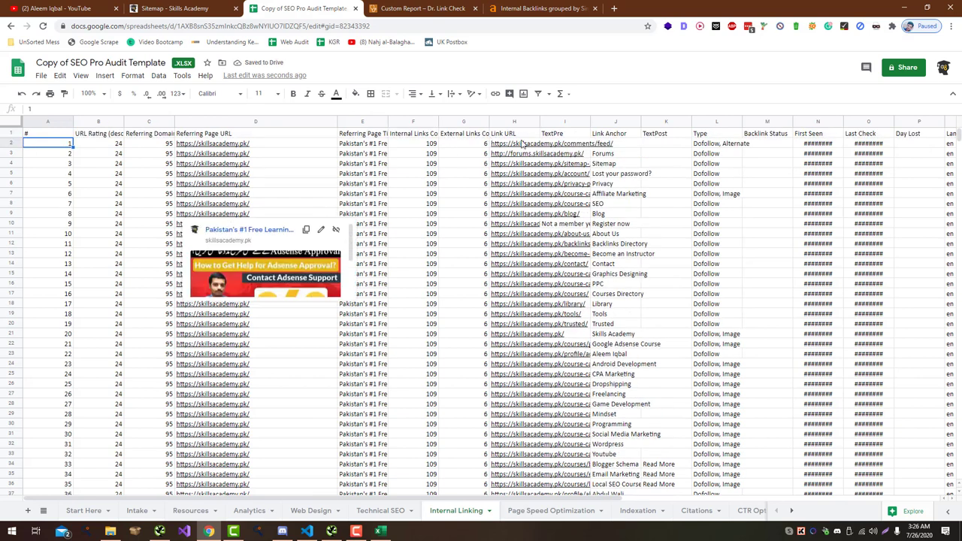
left_click_drag(540, 122, 654, 122)
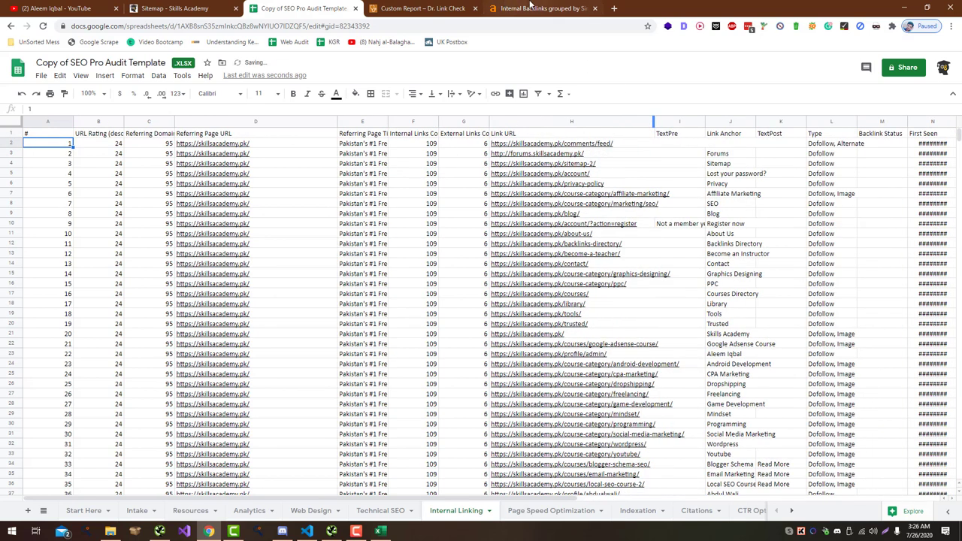
Step: Move the Ahrefs page next to the audit sheet, then compare its internal backlinks with the rows in the Internal Linking sheet
left_click_drag(526, 7, 445, 6)
left_click(391, 298)
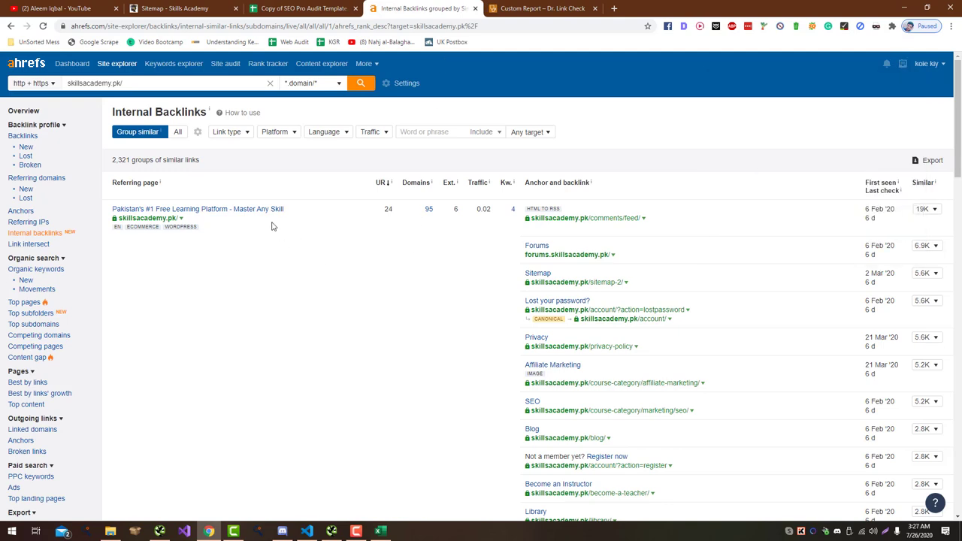
scroll(273, 226, "down", 20)
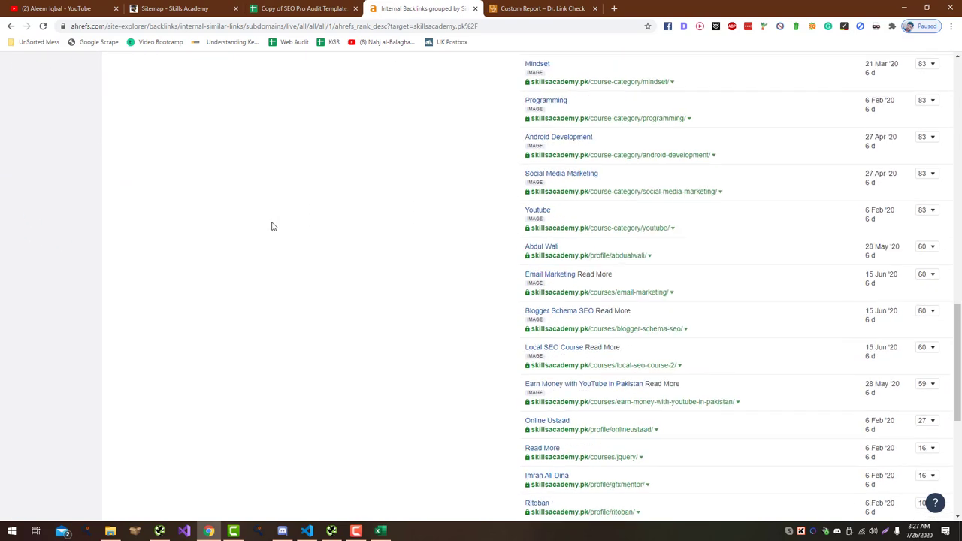
left_click(304, 7)
scroll(330, 282, "down", 6)
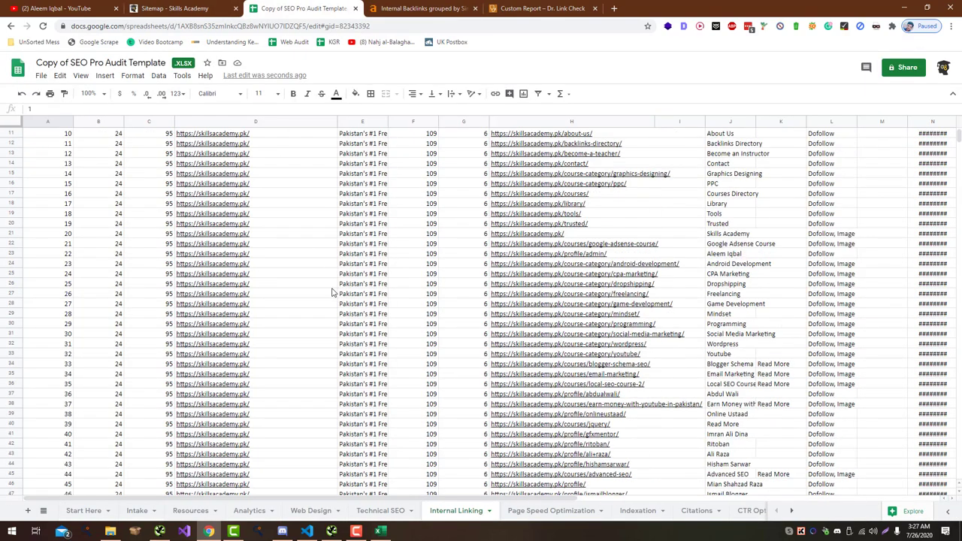
scroll(333, 291, "down", 5)
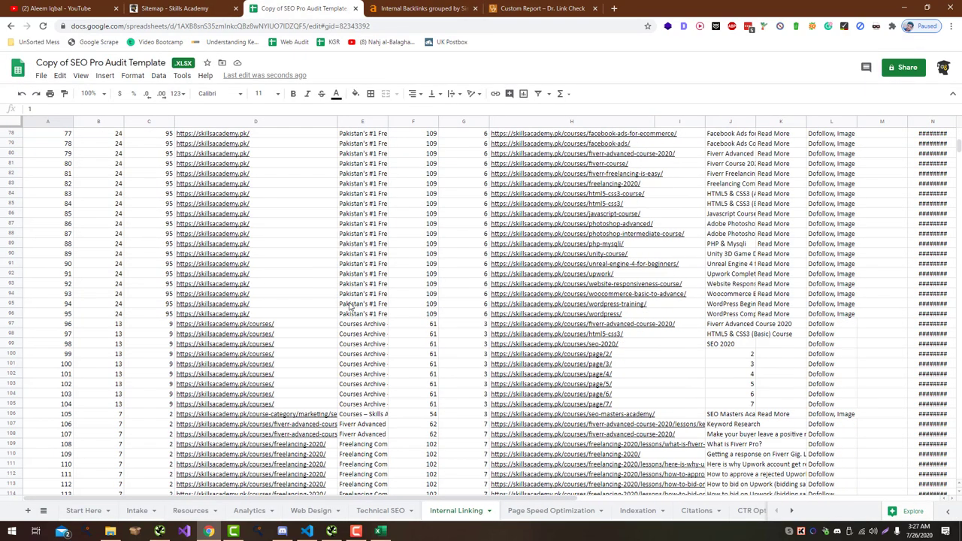
scroll(531, 330, "down", 12)
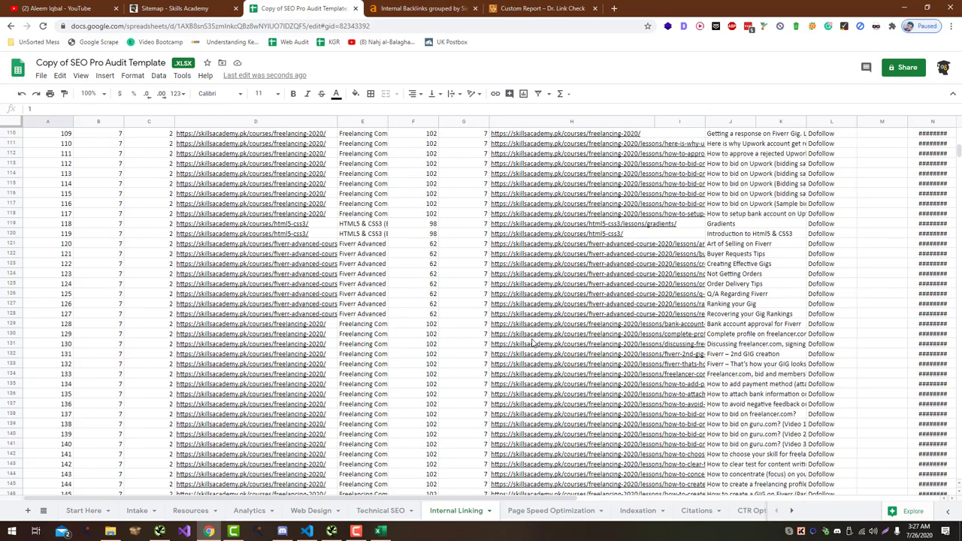
scroll(532, 342, "down", 7)
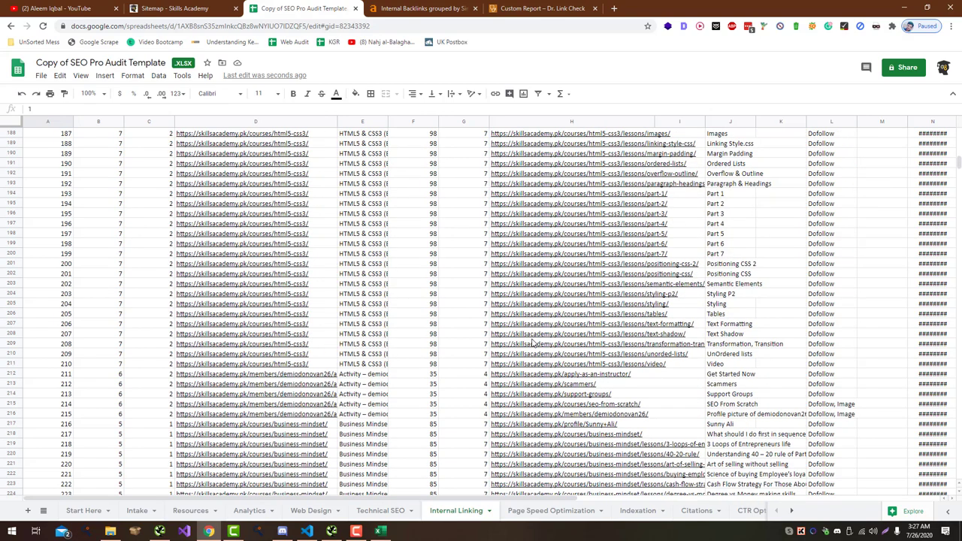
left_click(518, 511)
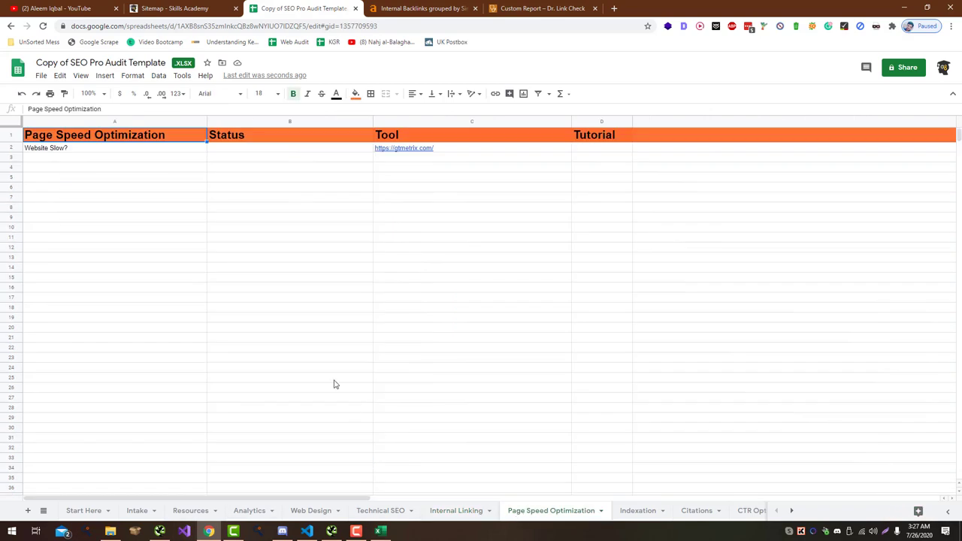
left_click(434, 152)
left_click(434, 167)
left_click(421, 6)
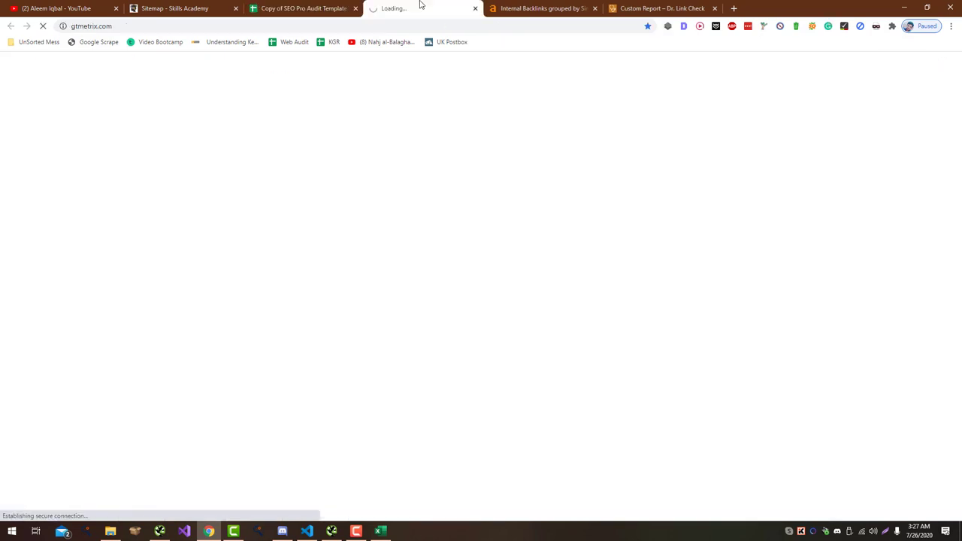
left_click(182, 6)
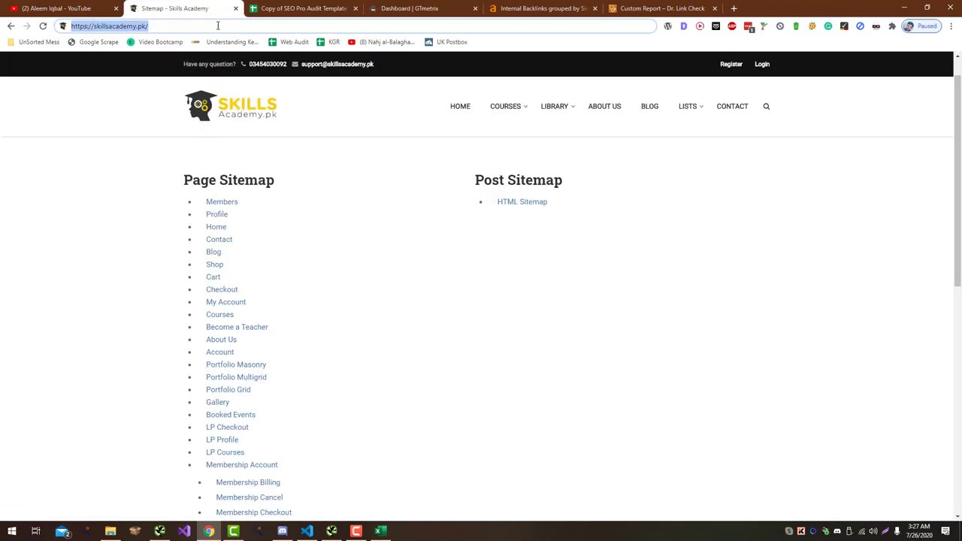
left_click(455, 8)
left_click(720, 175)
type("https://skillsacademy.pk/")
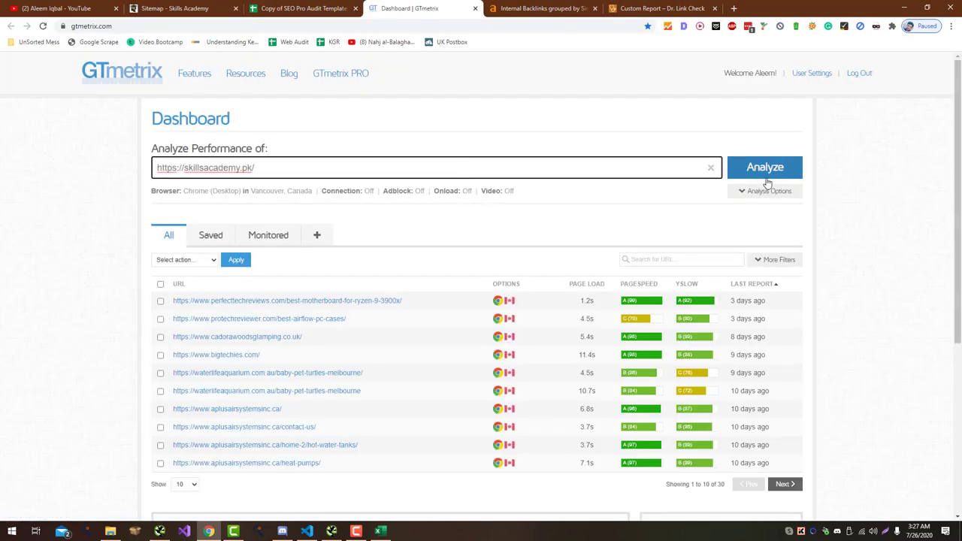
left_click(761, 167)
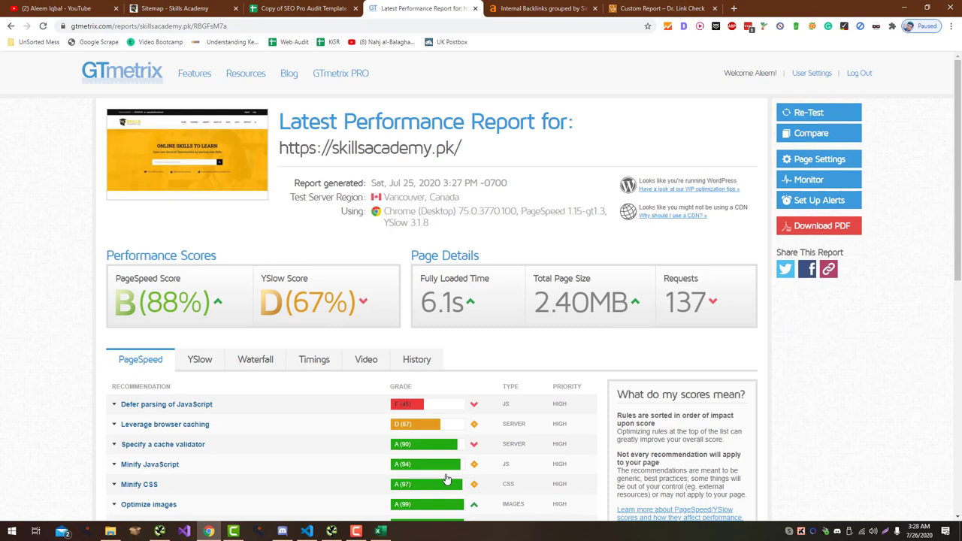
Step: Expand the Defer parsing of JavaScript recommendation and examine the PageSpeed grades and performance scores in the GTmetrix report
left_click(449, 406)
scroll(449, 408, "down", 2)
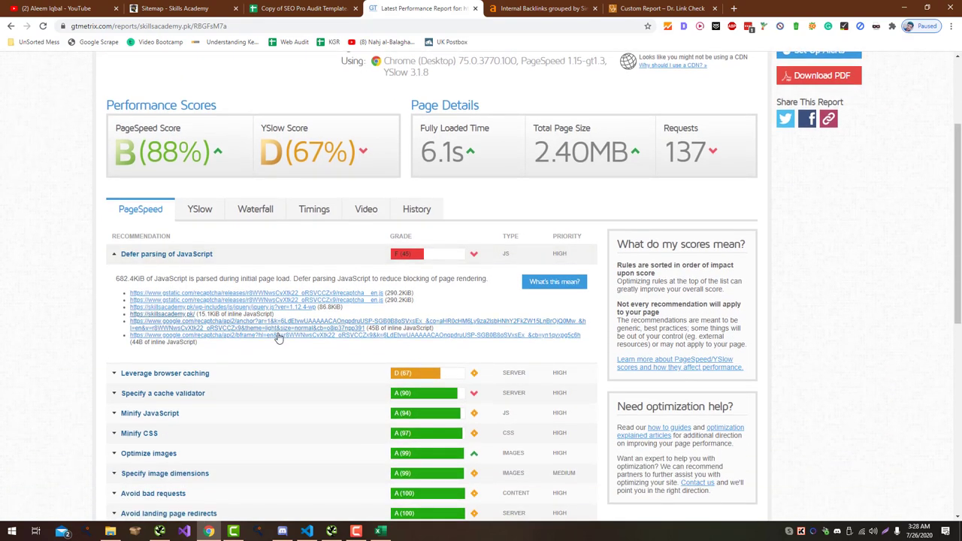
left_click(263, 6)
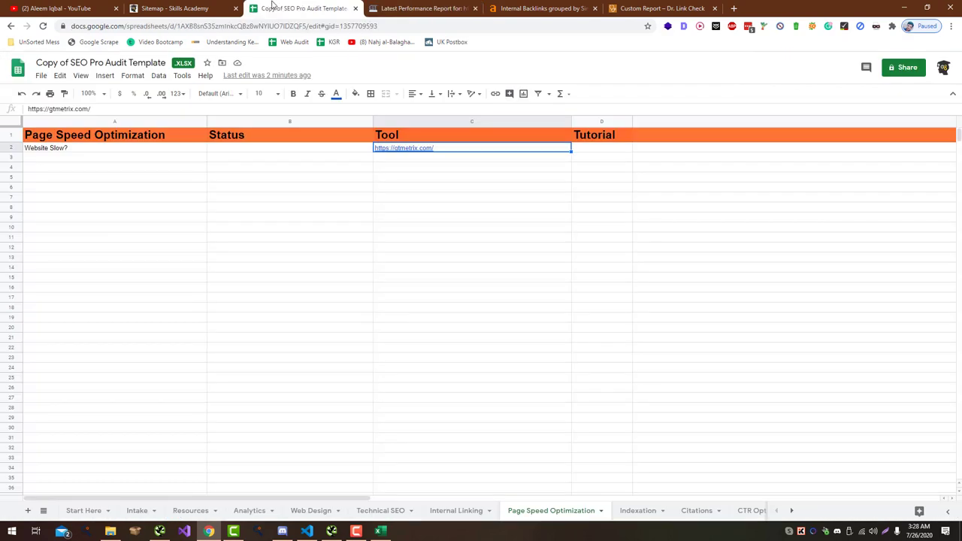
left_click(391, 7)
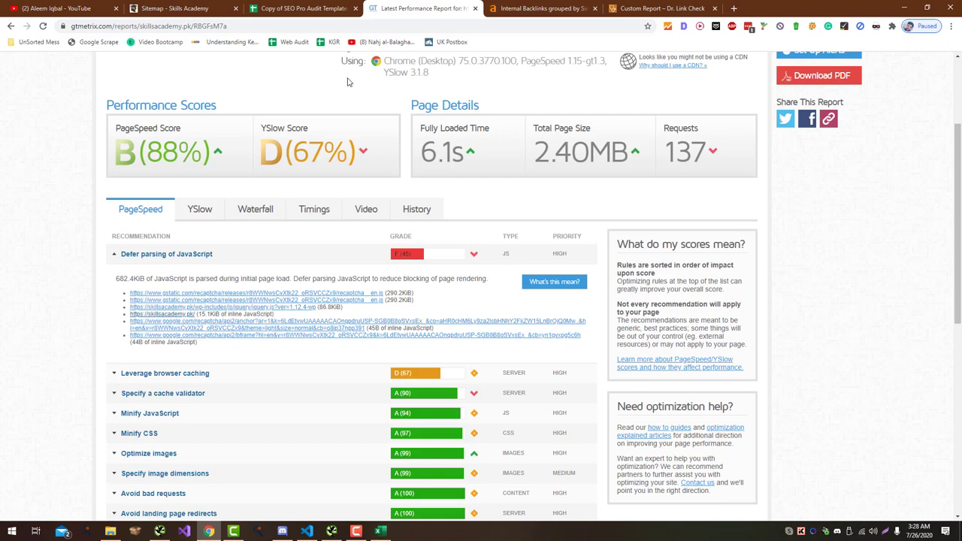
left_click(335, 381)
scroll(335, 381, "down", 3)
scroll(335, 381, "up", 5)
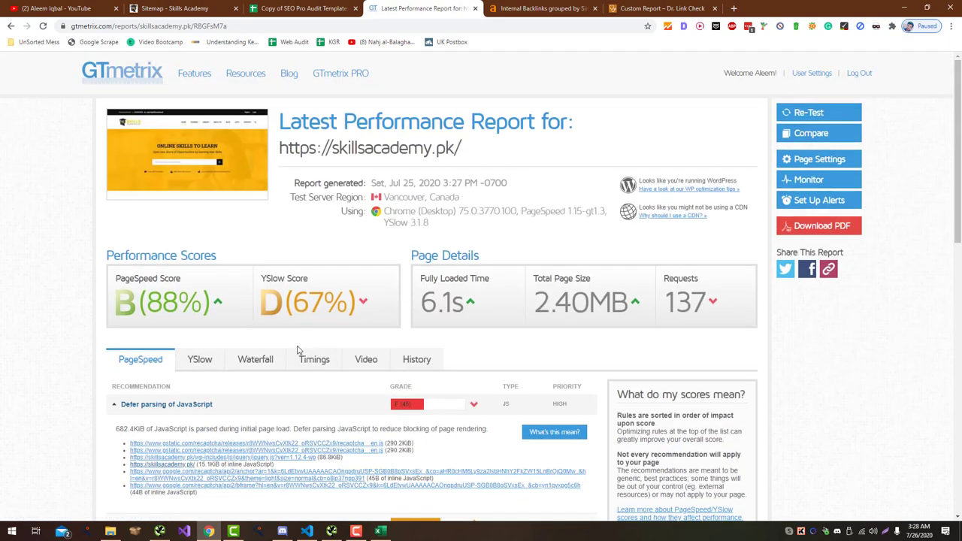
Step: Show only image requests in the GTmetrix waterfall chart and sort them by size from largest to smallest
left_click(263, 359)
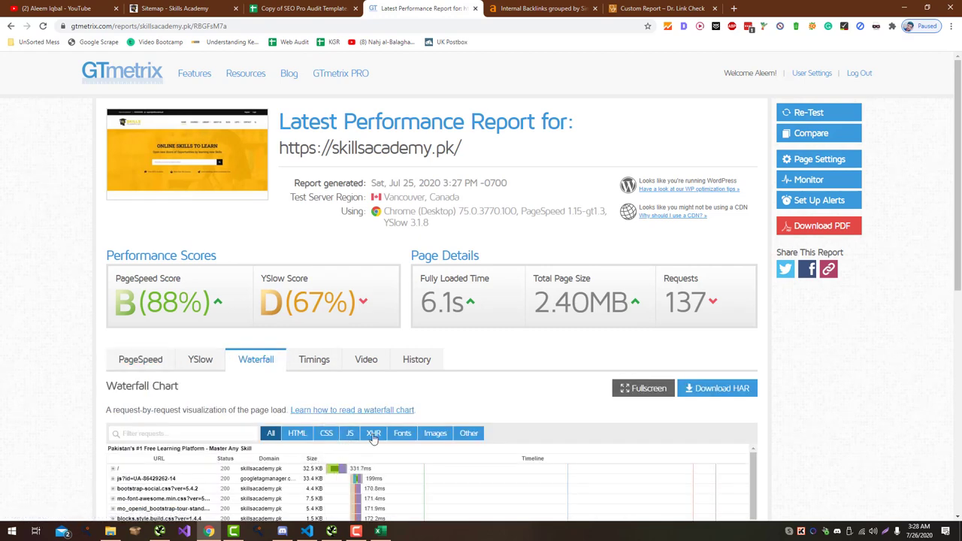
left_click(435, 433)
scroll(431, 410, "down", 2)
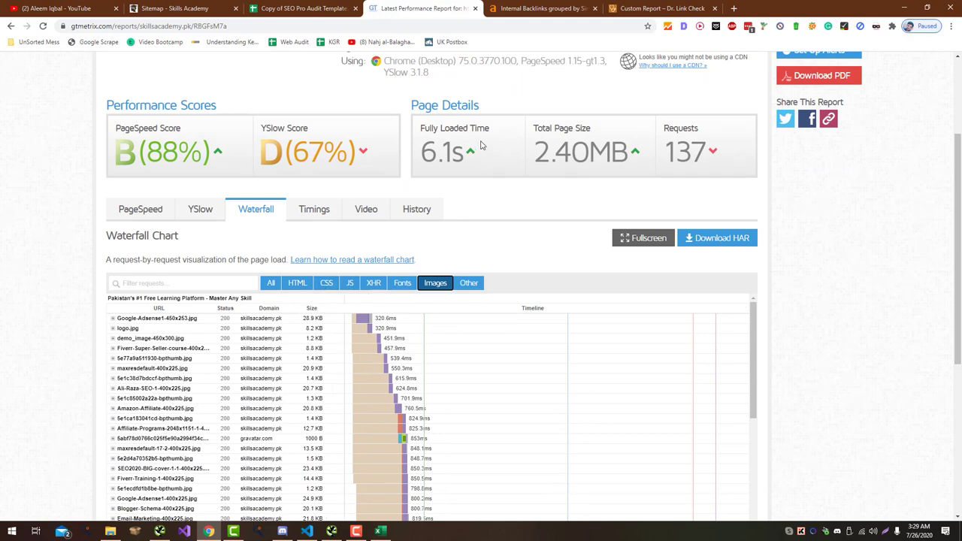
mouse_move(471, 154)
left_click(311, 309)
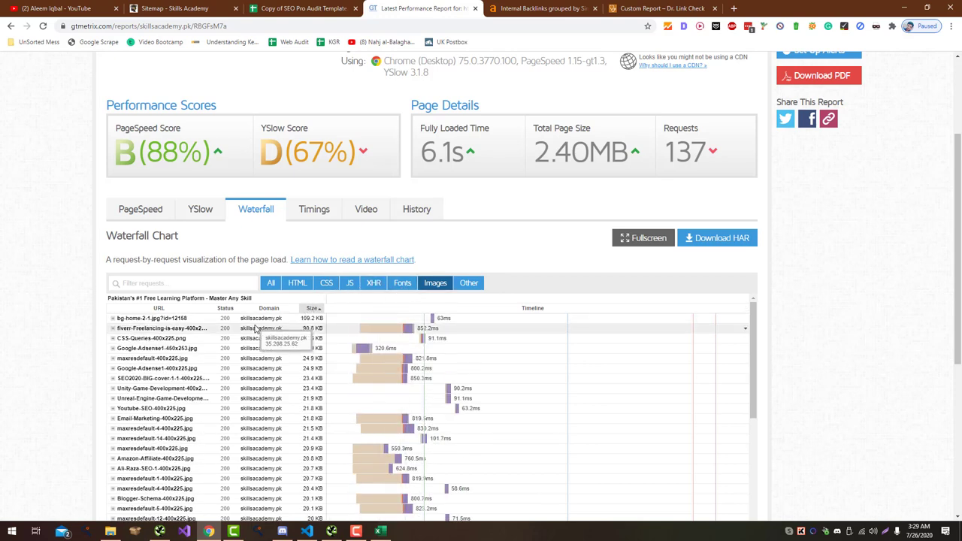
Step: Switch back to the audit sheet and enter No as the status of Website Slow?
left_click(301, 8)
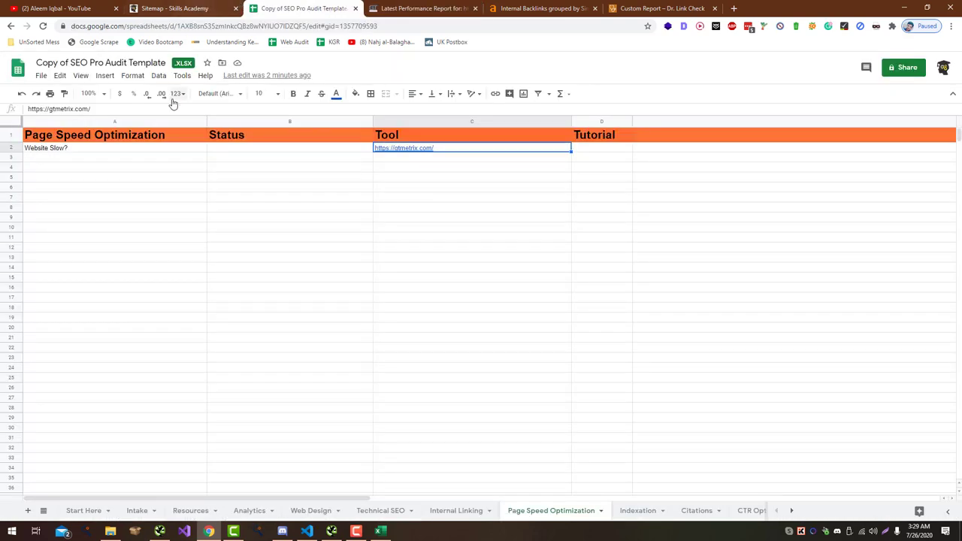
left_click(219, 151)
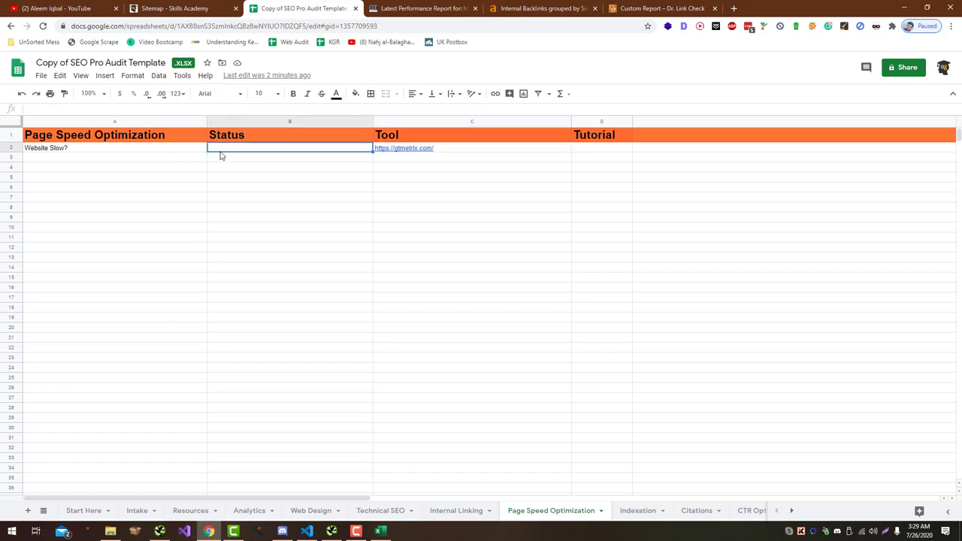
type("No")
key("Return")
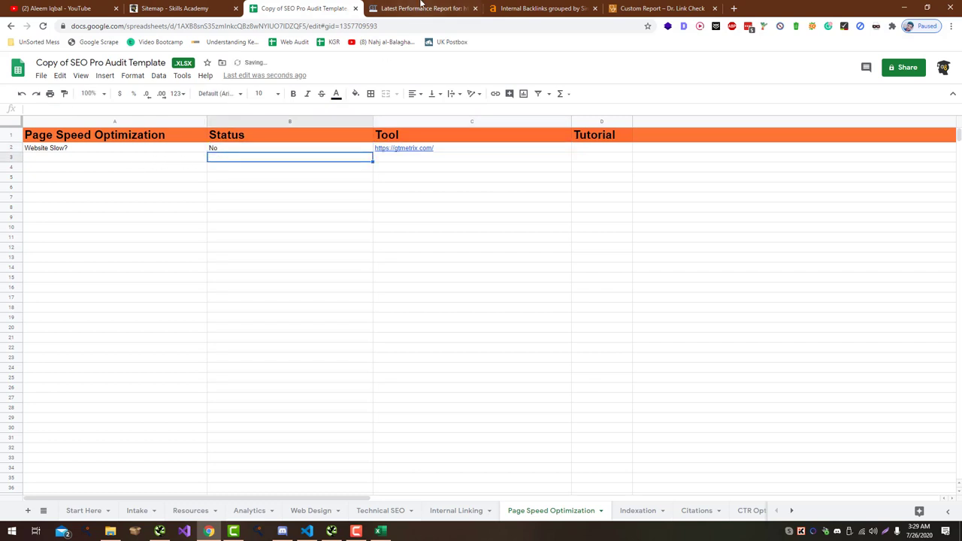
left_click(422, 8)
left_click(301, 8)
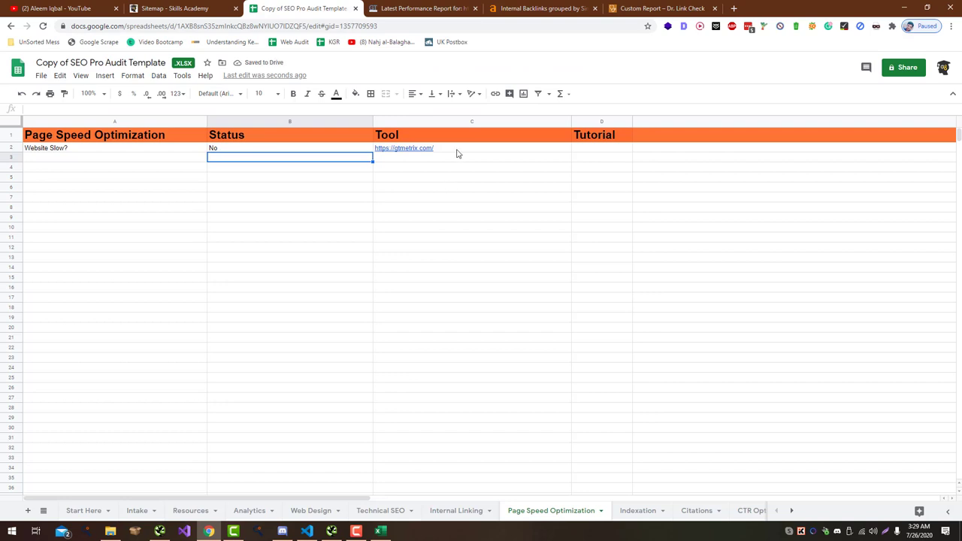
left_click(457, 149)
left_click(356, 317)
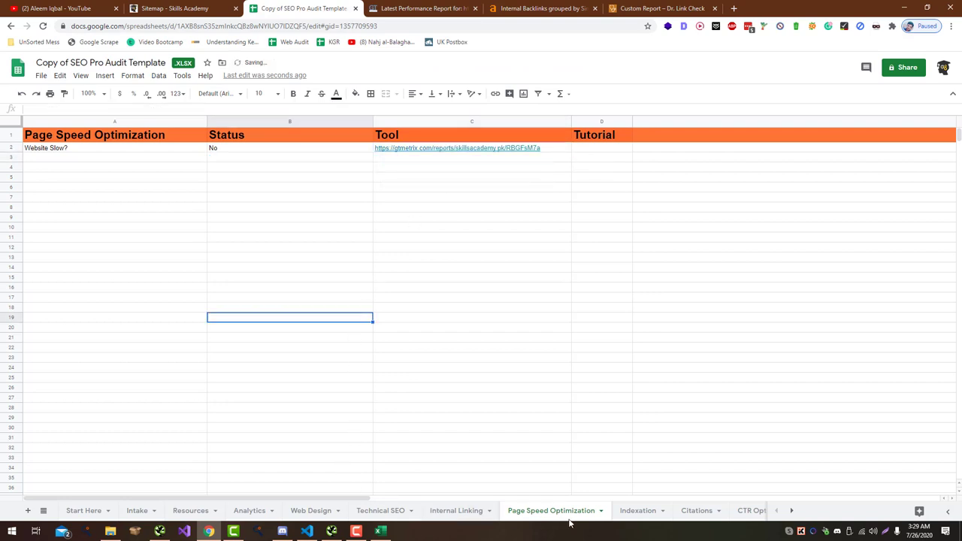
Step: Open the Indexation sheet at the Thank You Pages status cell and move the audit and Sitemap browser tabs to the end
left_click(637, 511)
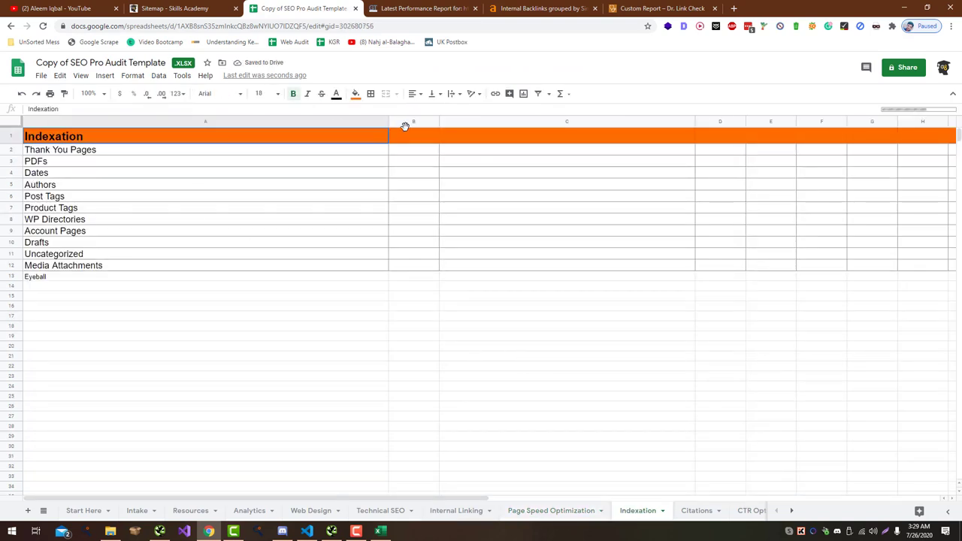
left_click(412, 151)
left_click_drag(323, 9, 615, 9)
left_click_drag(214, 9, 677, 8)
key("ctrl+t")
type("s")
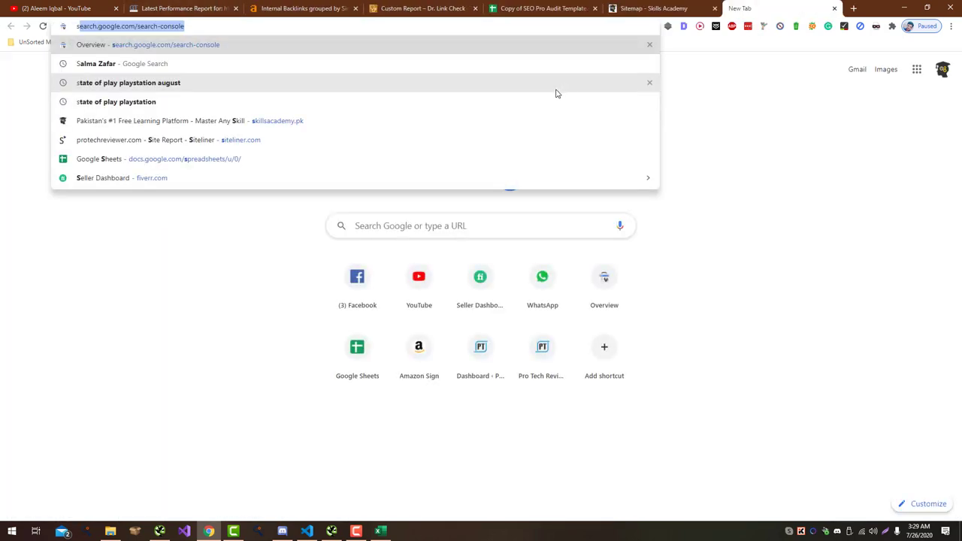
type("ite:")
type("https://skillsacademy.pk/")
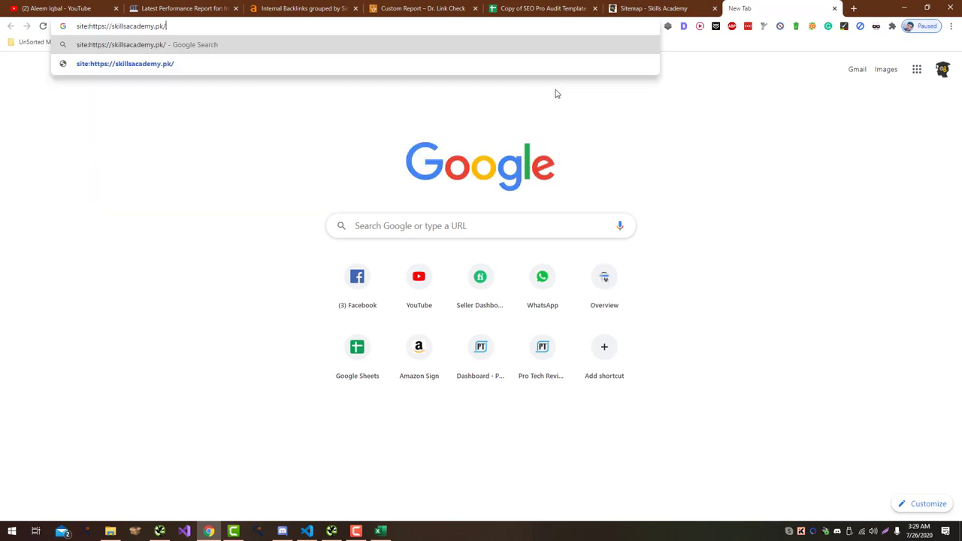
type("thank you")
key("Return")
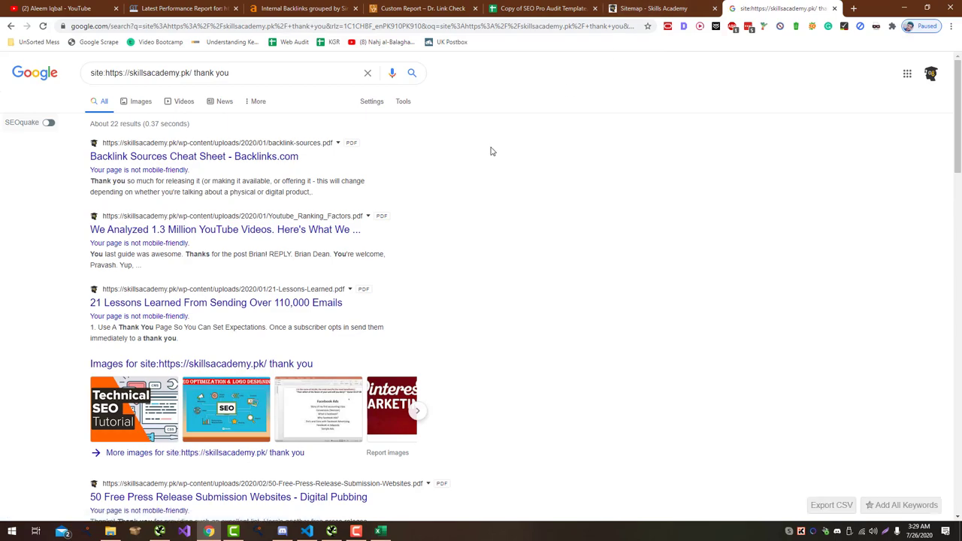
scroll(494, 165, "down", 15)
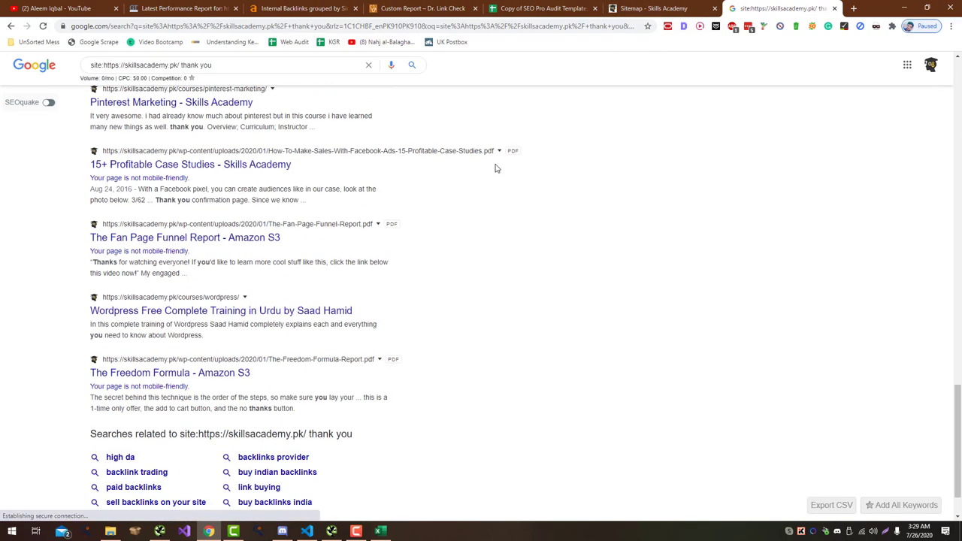
Step: Return to the Indexation sheet and enter No for Thank You Pages
left_click(635, 8)
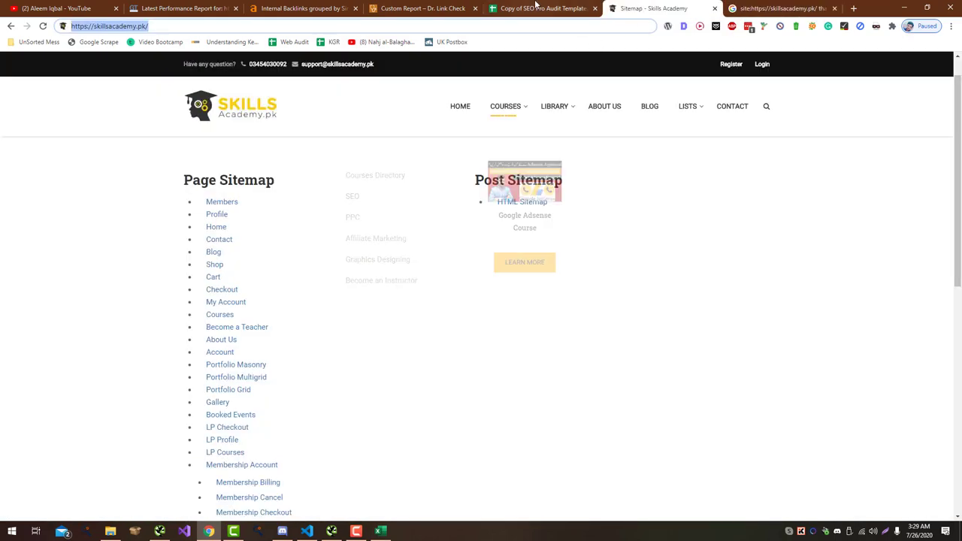
left_click(536, 6)
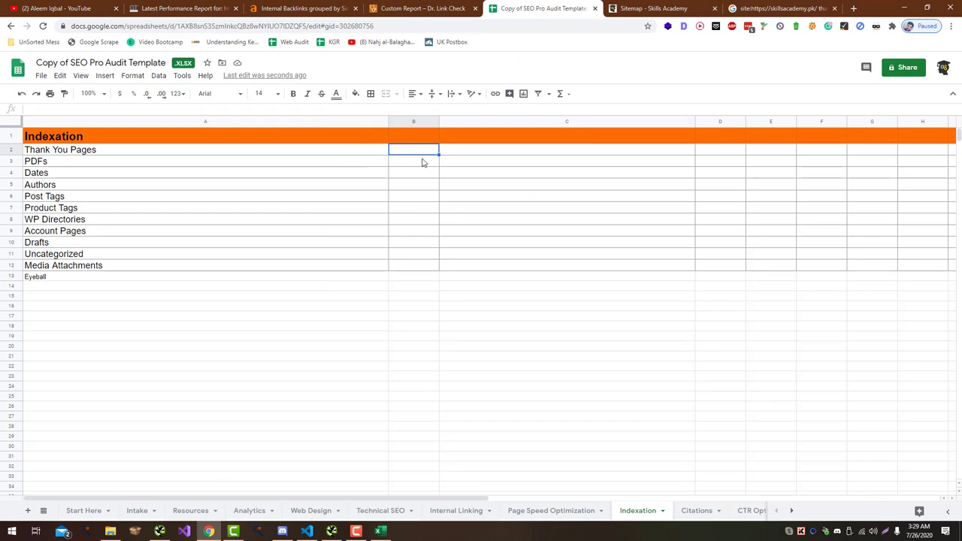
type("No")
key("Return")
left_click(782, 8)
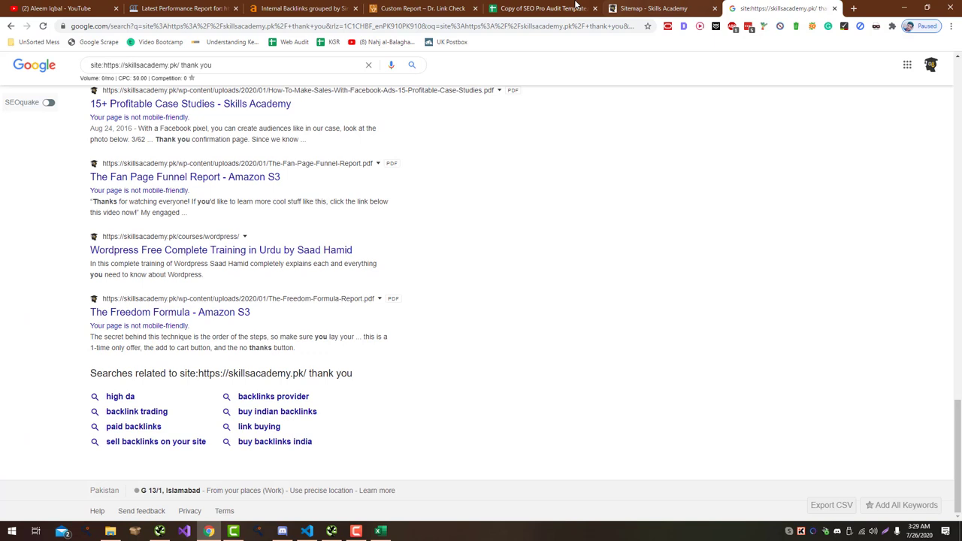
double_click(273, 62)
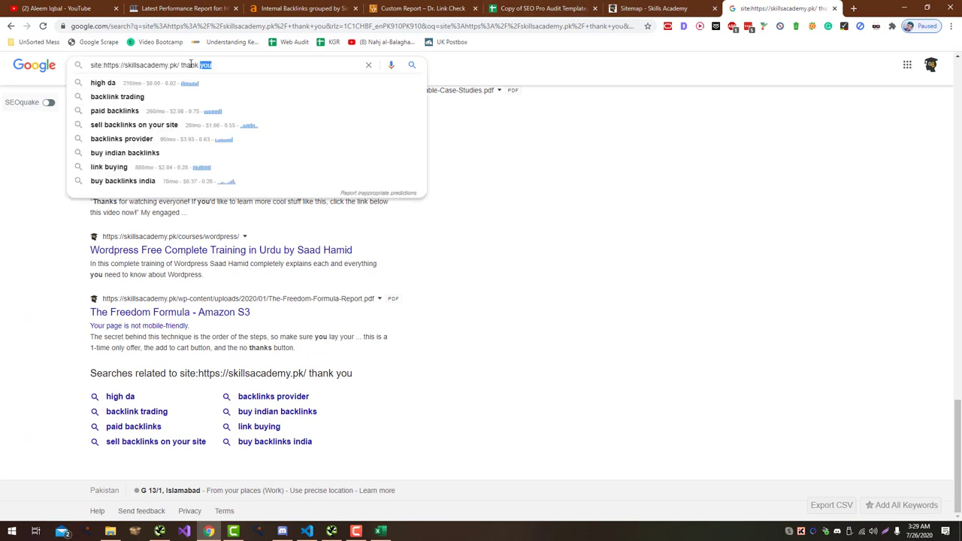
left_click_drag(181, 65, 305, 71)
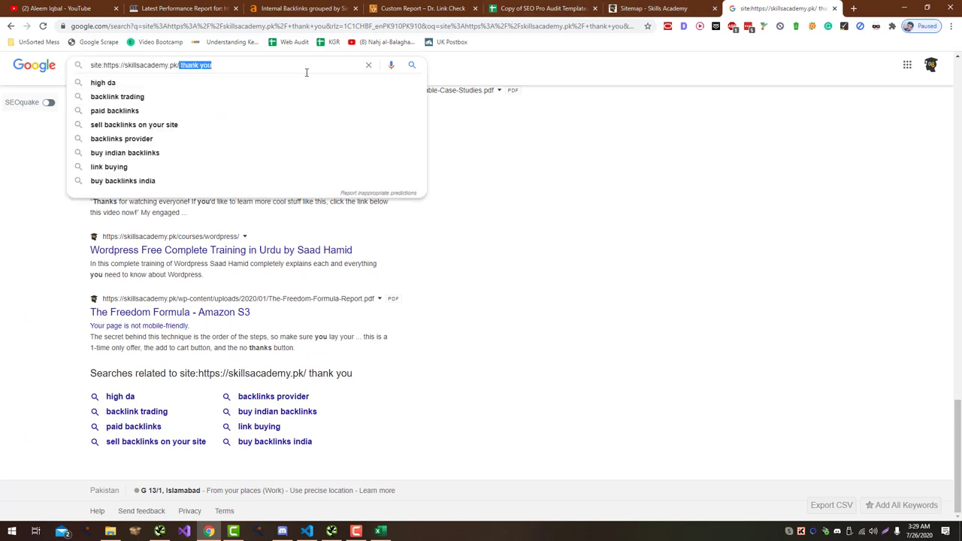
key("BackSpace")
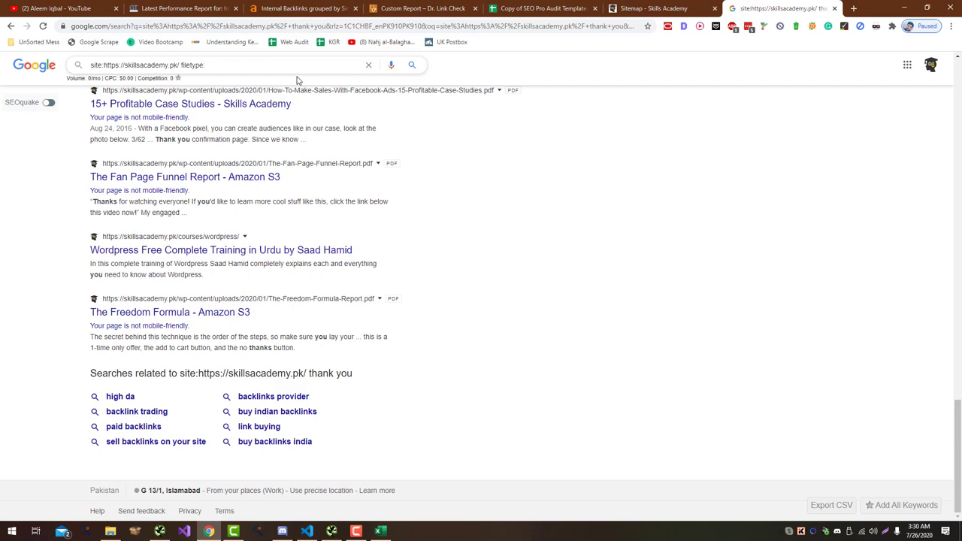
key("Return")
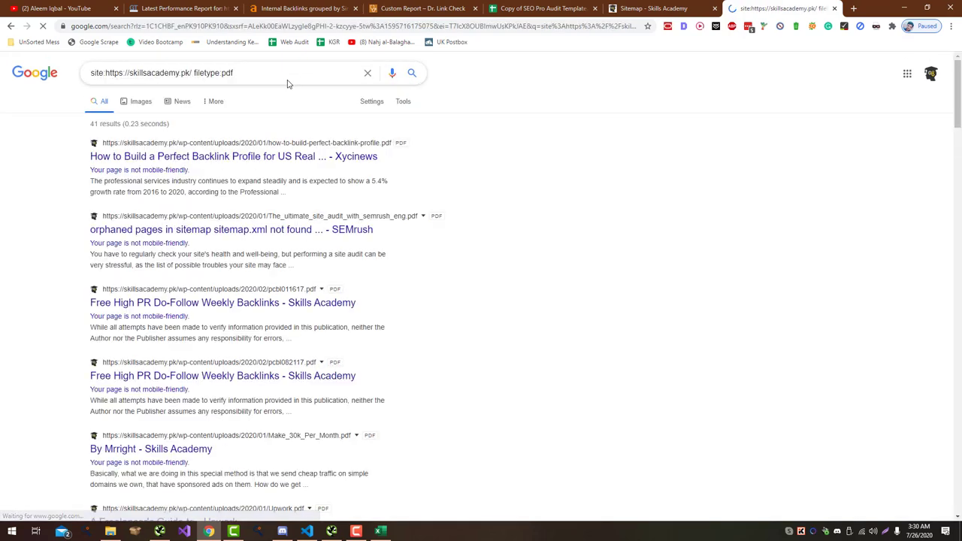
scroll(313, 222, "down", 5)
scroll(463, 269, "down", 5)
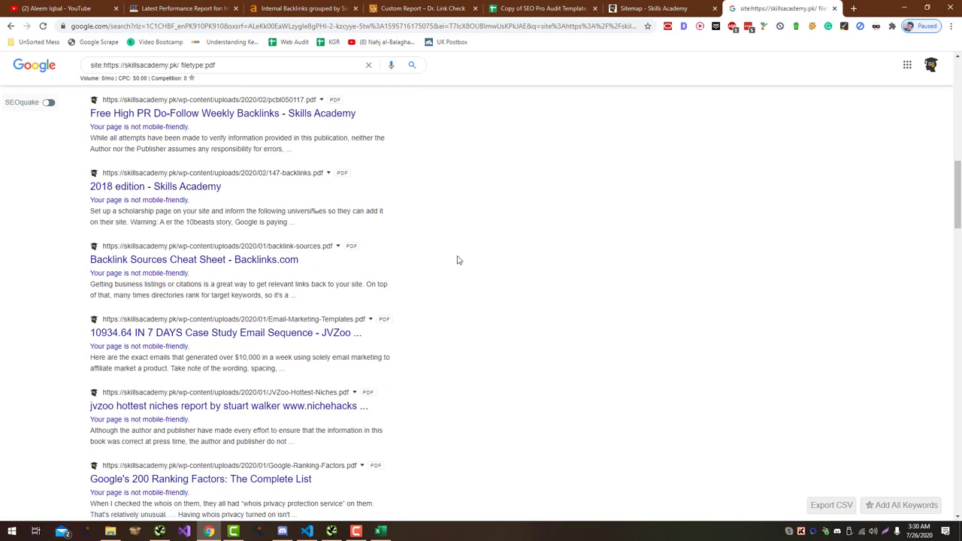
scroll(523, 512, "down", 10)
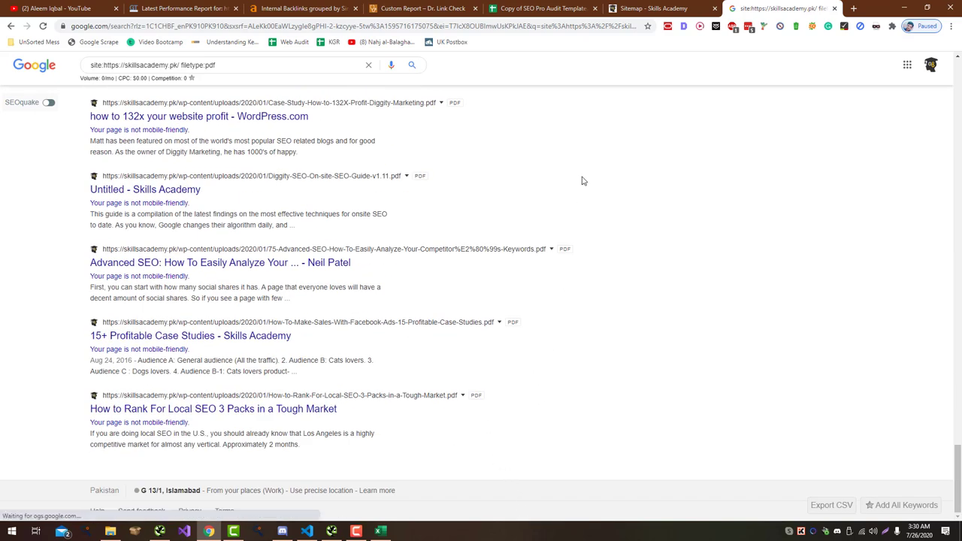
Step: Enter Yes for PDFs in the Indexation sheet, with 41 in the cell beside it
left_click(681, 6)
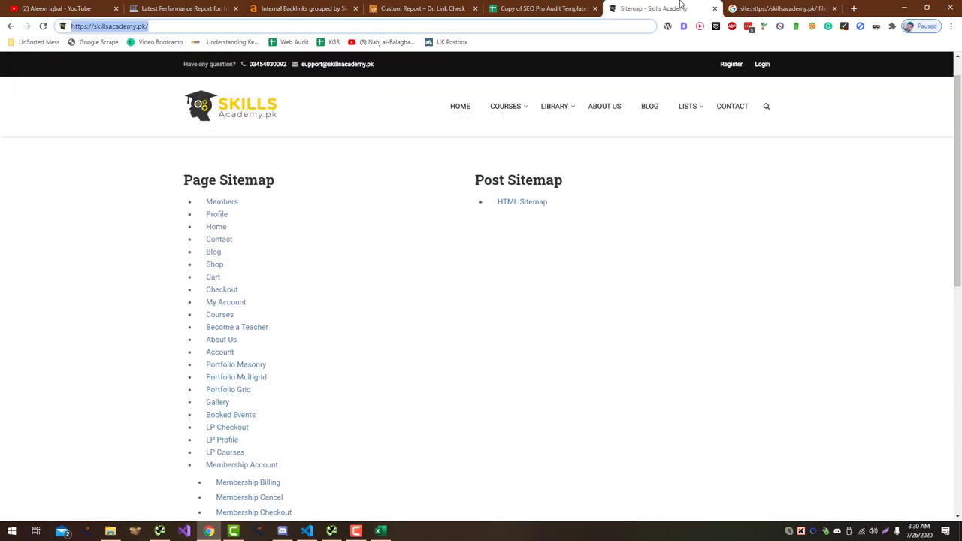
left_click(549, 7)
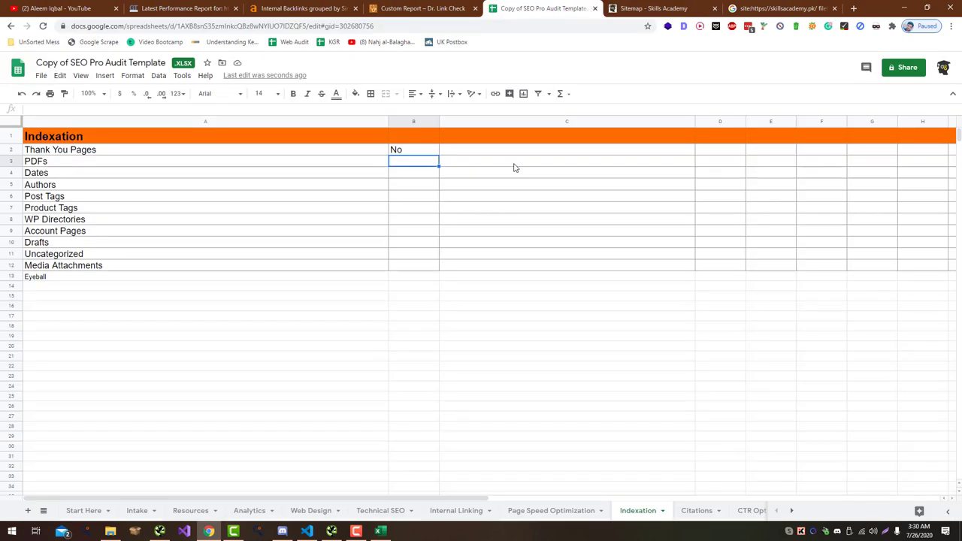
type("Yes")
left_click(509, 167)
type("41")
key("Return")
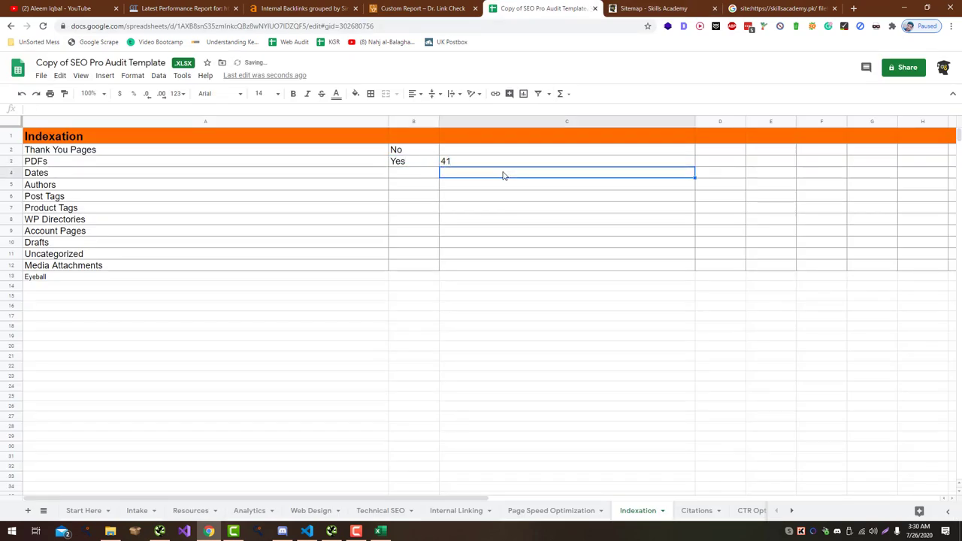
left_click(797, 7)
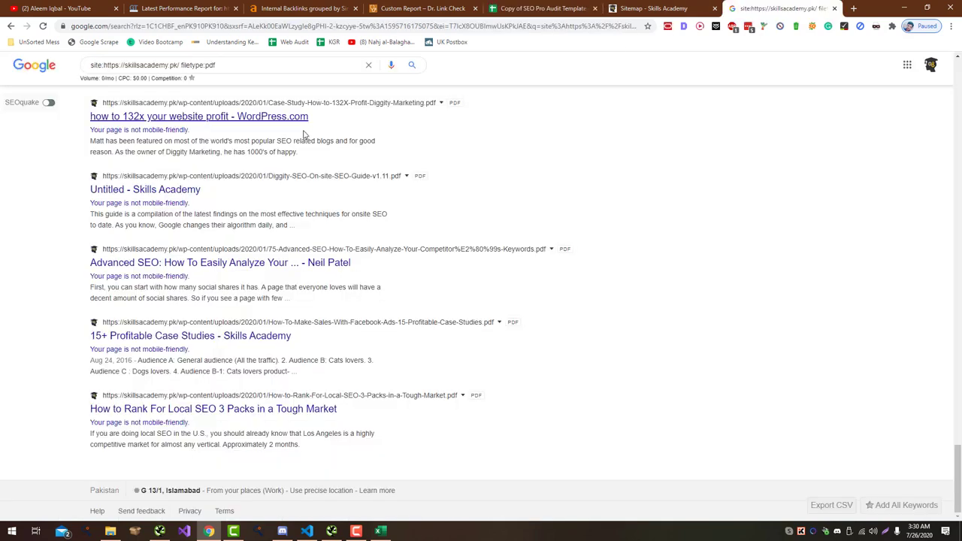
double_click(209, 66)
left_click_drag(192, 67, 184, 66)
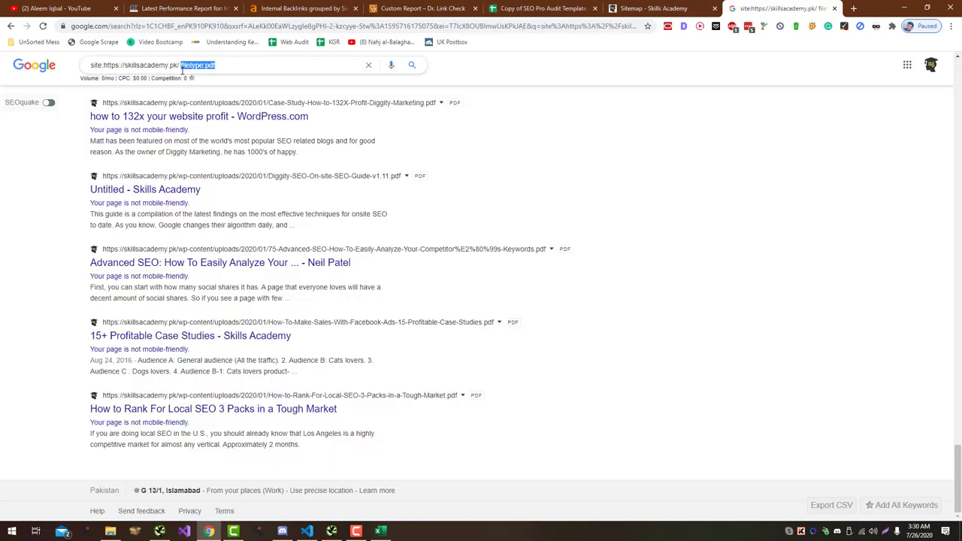
type("inur")
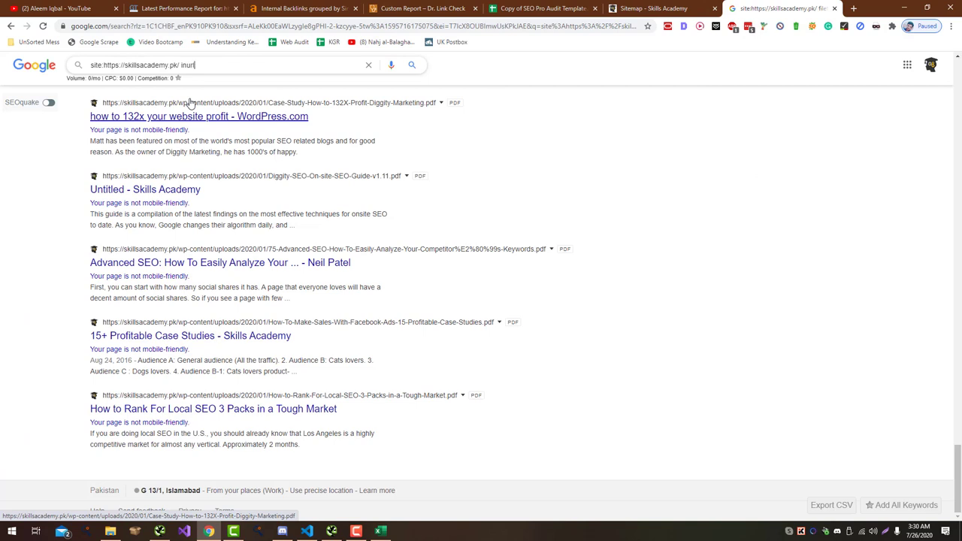
type("l:2020")
key("Return")
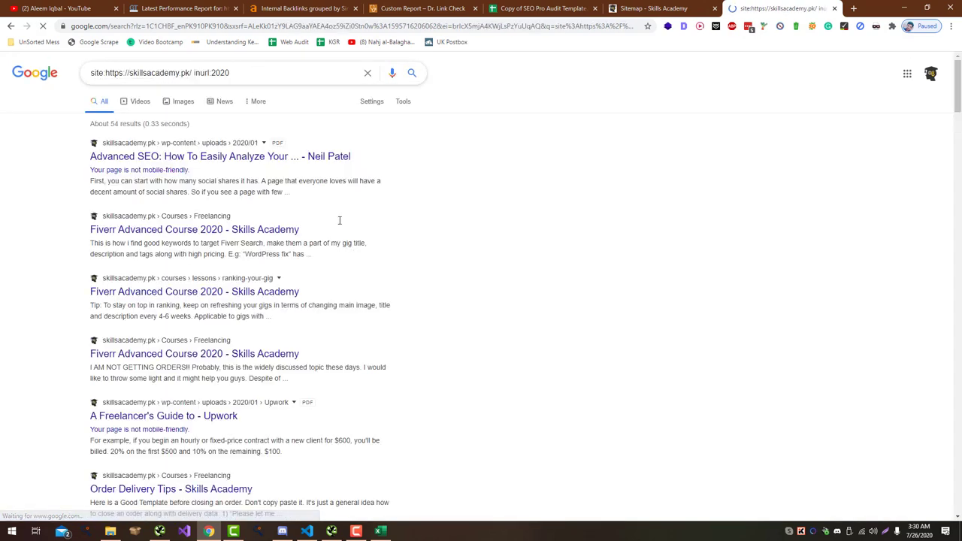
scroll(346, 242, "down", 5)
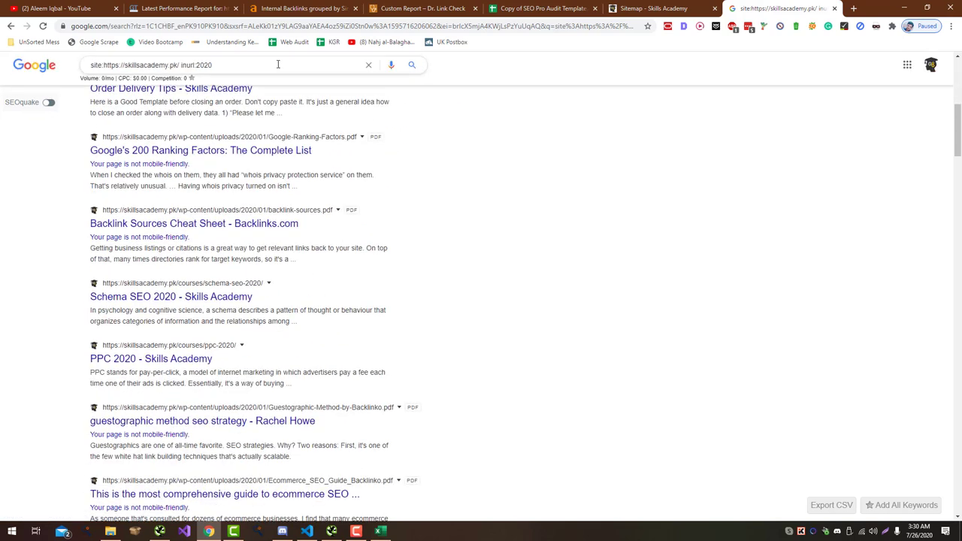
Step: Exclude PDF files from the inurl:2020 search with -filetype:pdf and look through the remaining results
left_click(278, 64)
type("-")
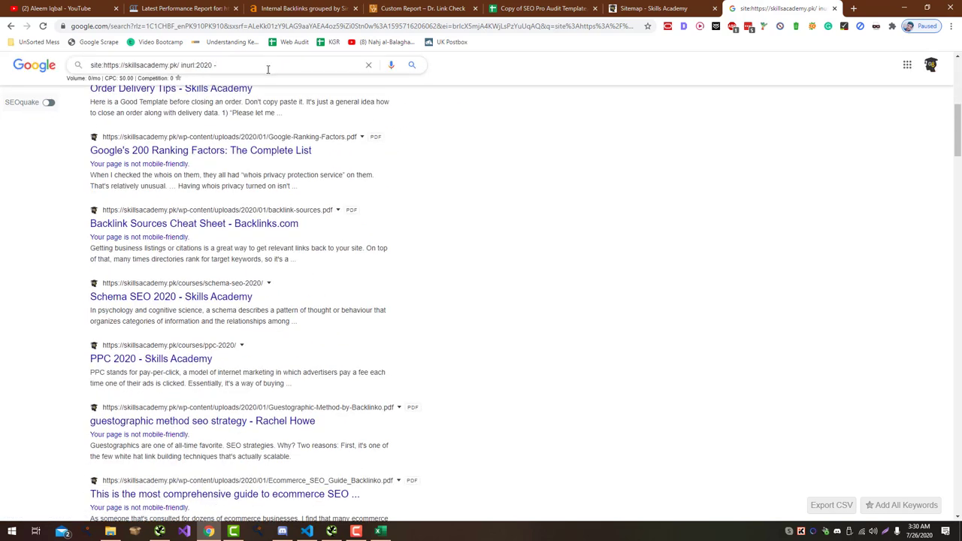
type("filetype:pdf")
key("Return")
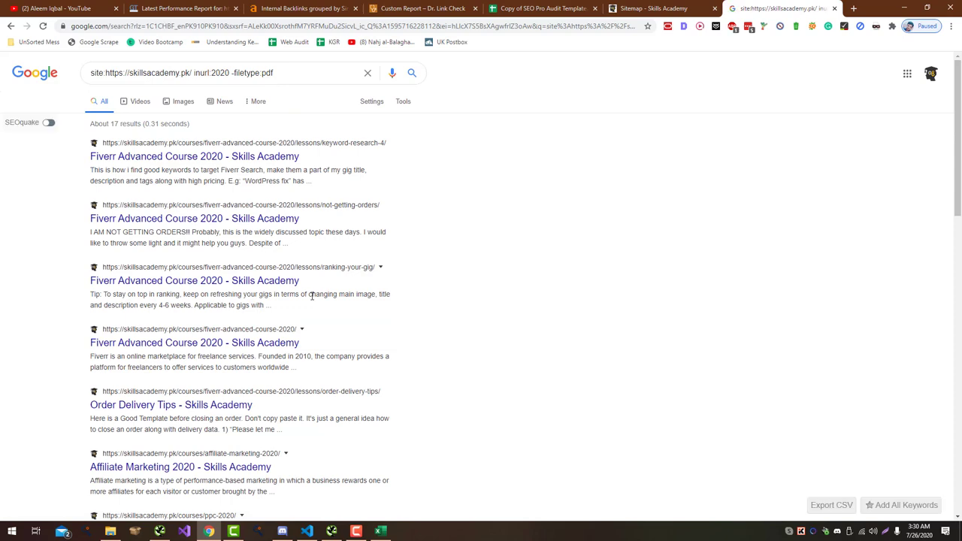
scroll(313, 299, "down", 4)
scroll(313, 299, "down", 10)
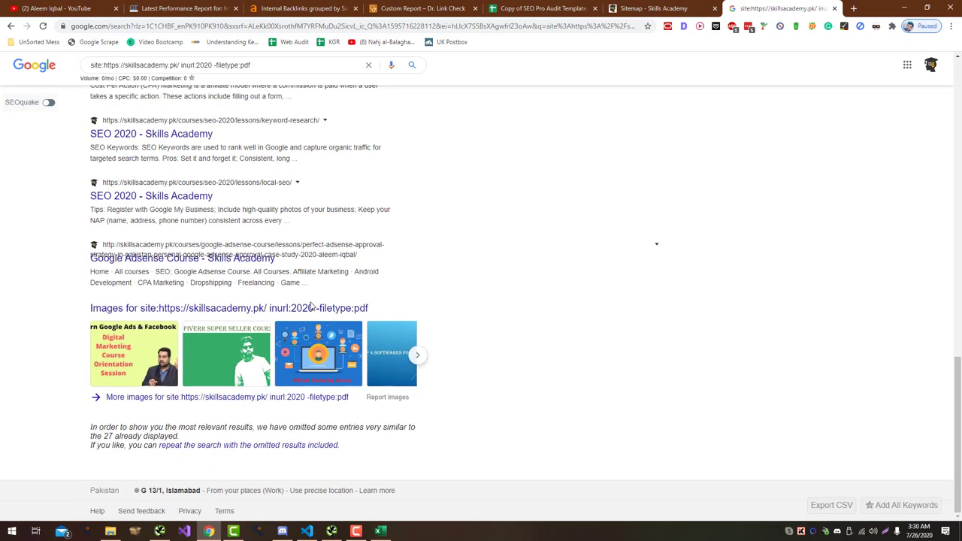
Step: Repeat the search with the omitted results included and examine the result URLs for indexed date archives
left_click(256, 446)
scroll(308, 426, "down", 4)
scroll(310, 425, "down", 8)
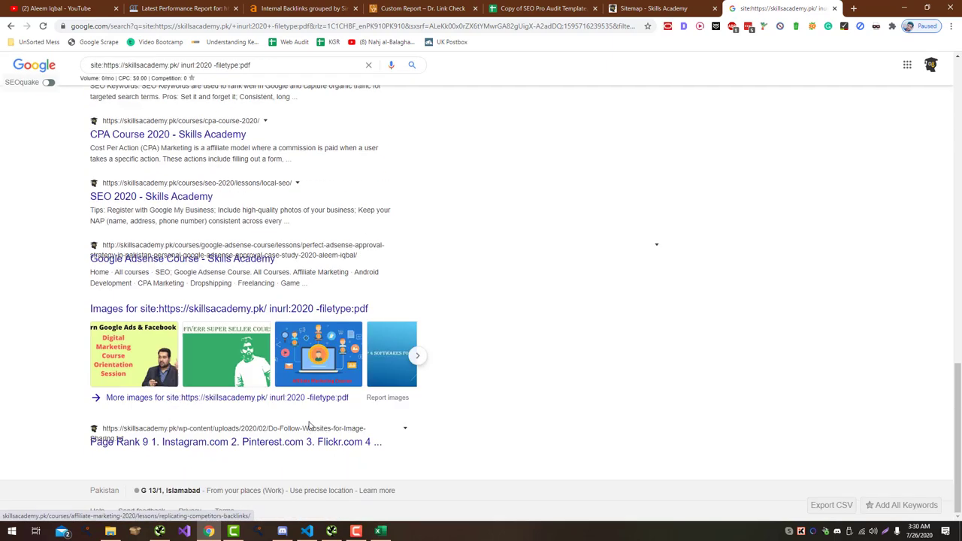
scroll(311, 436, "up", 6)
scroll(312, 440, "up", 6)
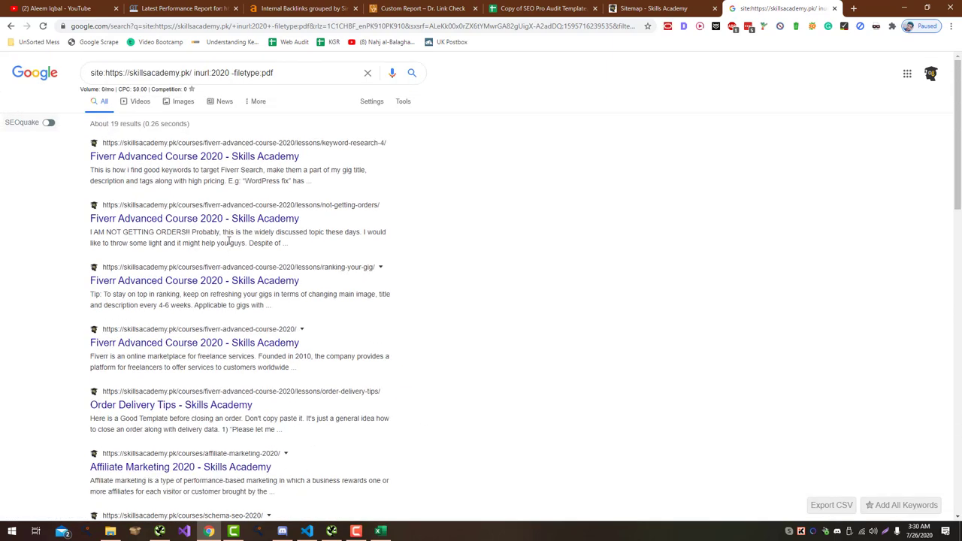
scroll(218, 300, "down", 7)
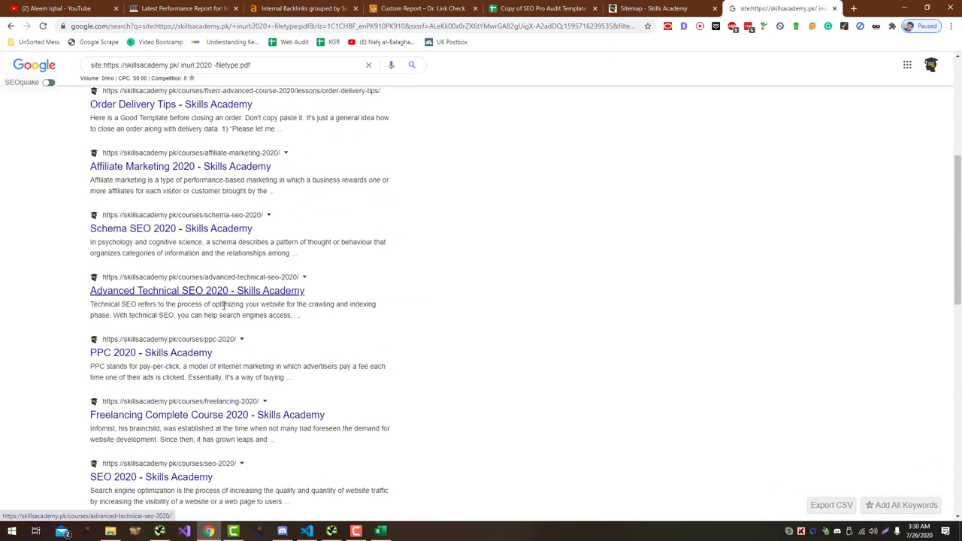
scroll(223, 304, "down", 6)
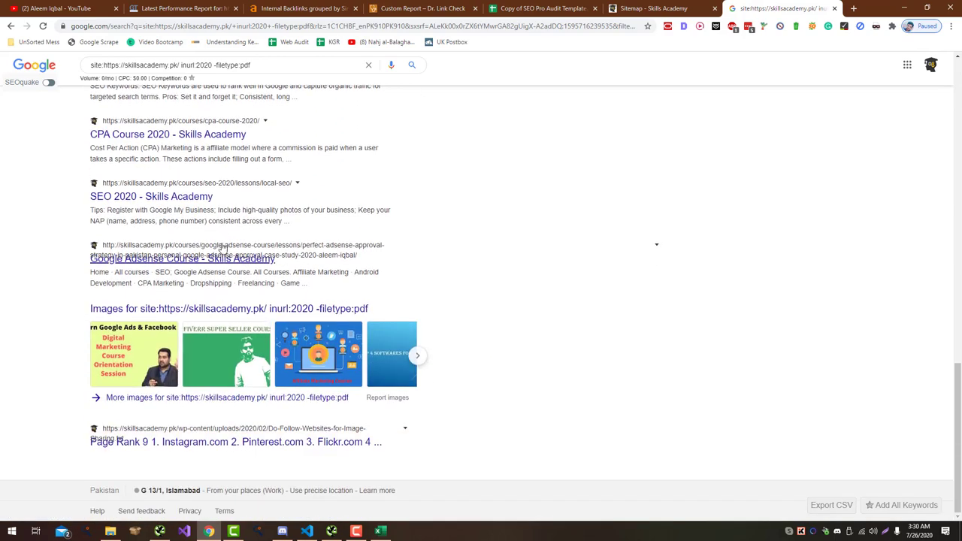
scroll(222, 248, "up", 6)
scroll(223, 249, "up", 7)
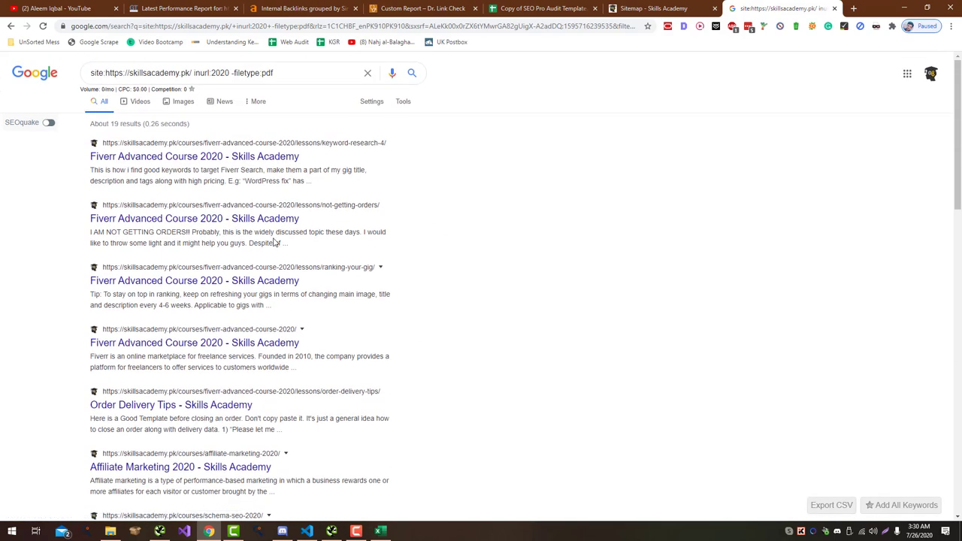
Step: Enter No for Dates in the Indexation sheet and move the Google results browser tab next to the audit sheet
left_click(506, 10)
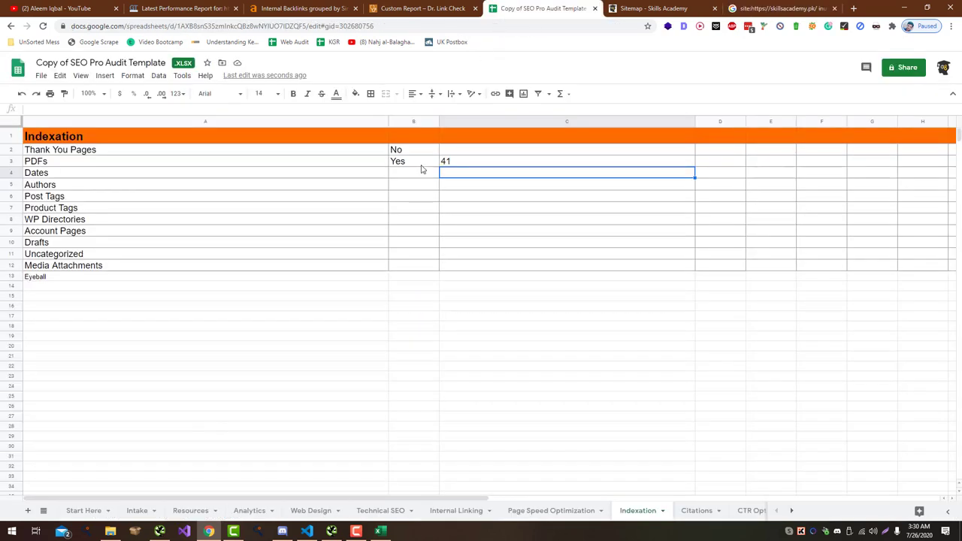
left_click(419, 173)
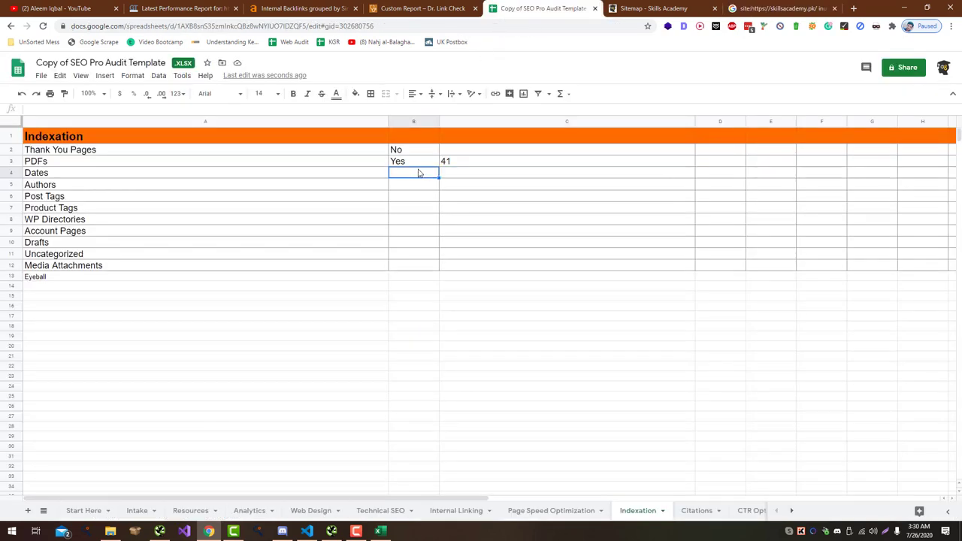
type("No")
left_click_drag(736, 9, 624, 8)
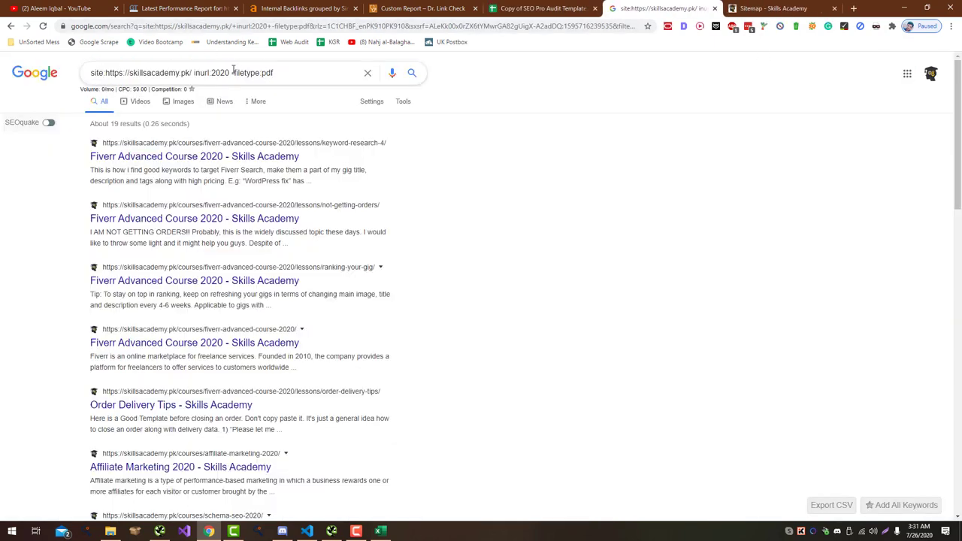
left_click_drag(212, 73, 469, 113)
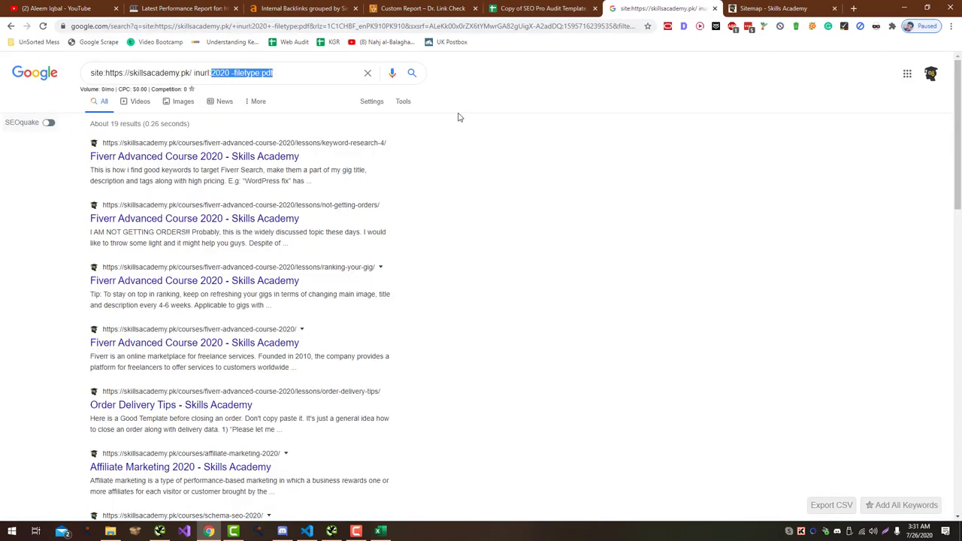
left_click(356, 531)
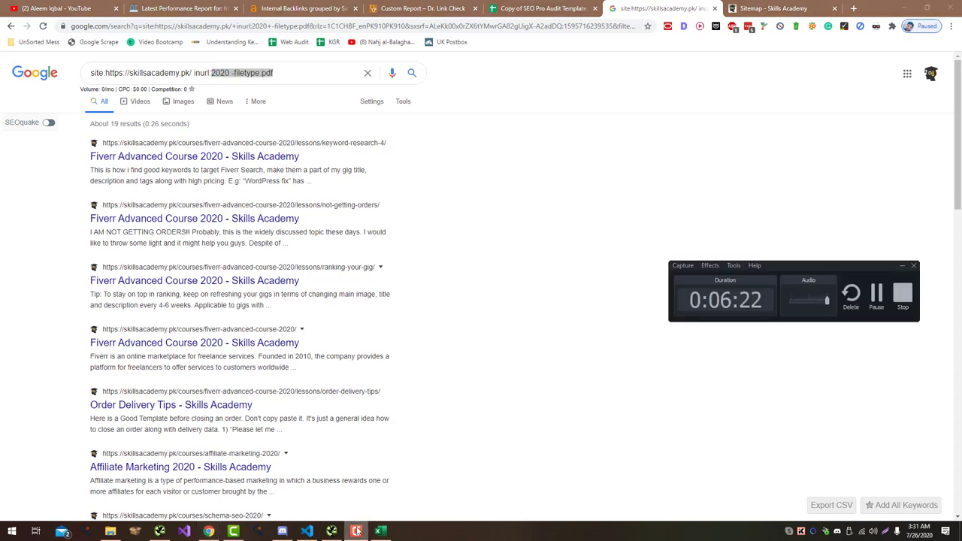
left_click(356, 531)
type("author")
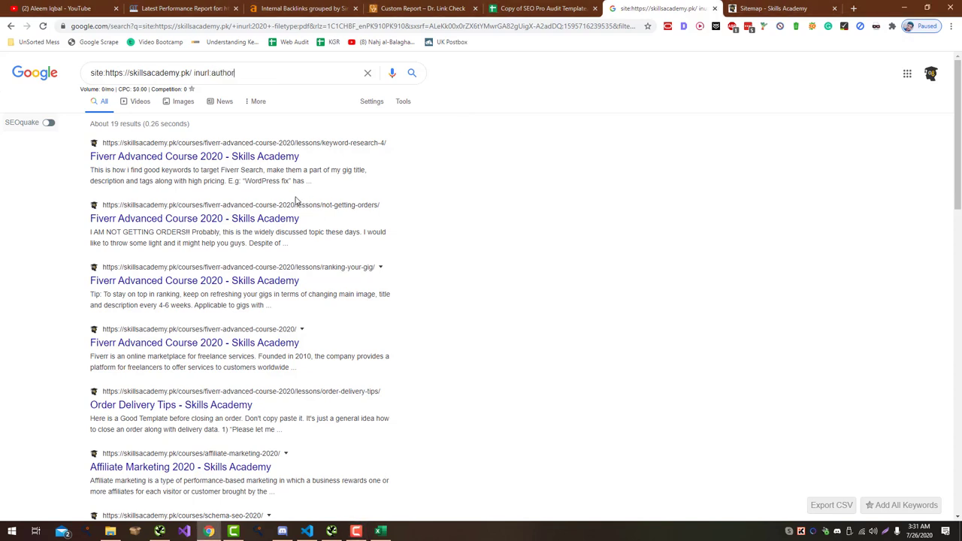
key("Return")
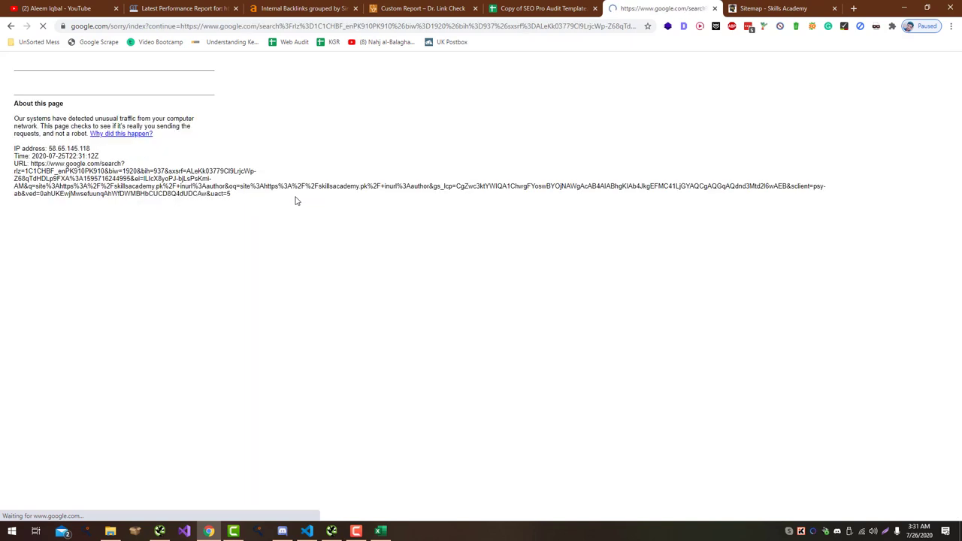
left_click(27, 103)
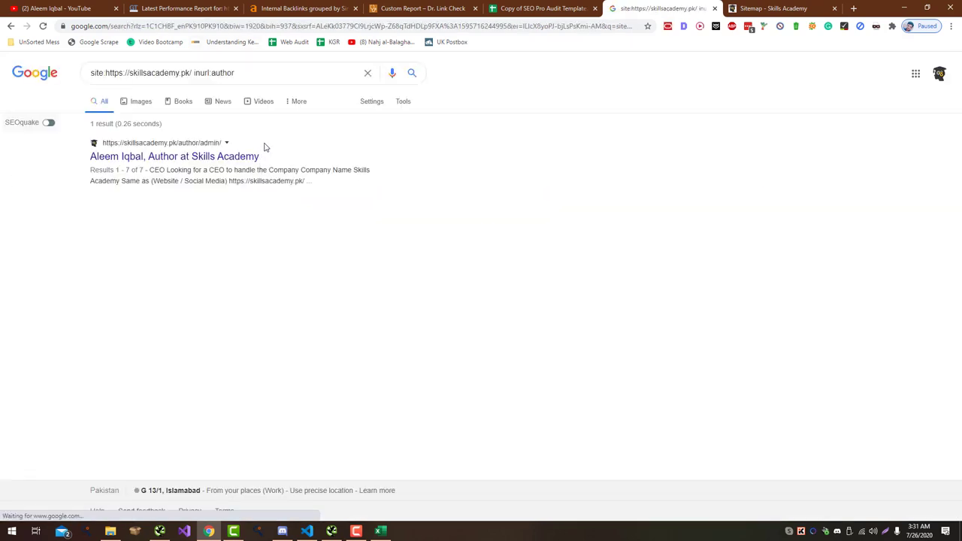
Step: Enter Yes for Authors in the Indexation sheet, rechecking the author search results in Google
left_click(569, 7)
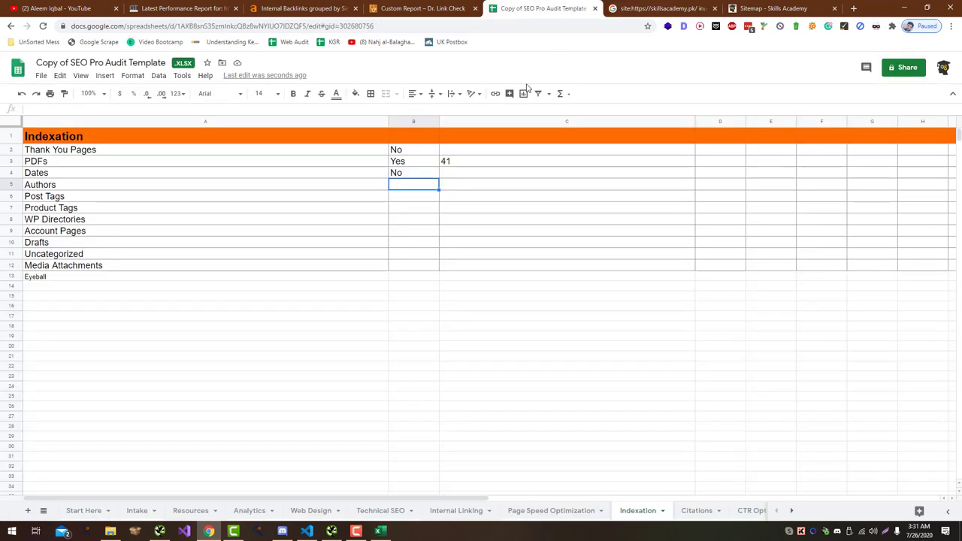
type("Yes")
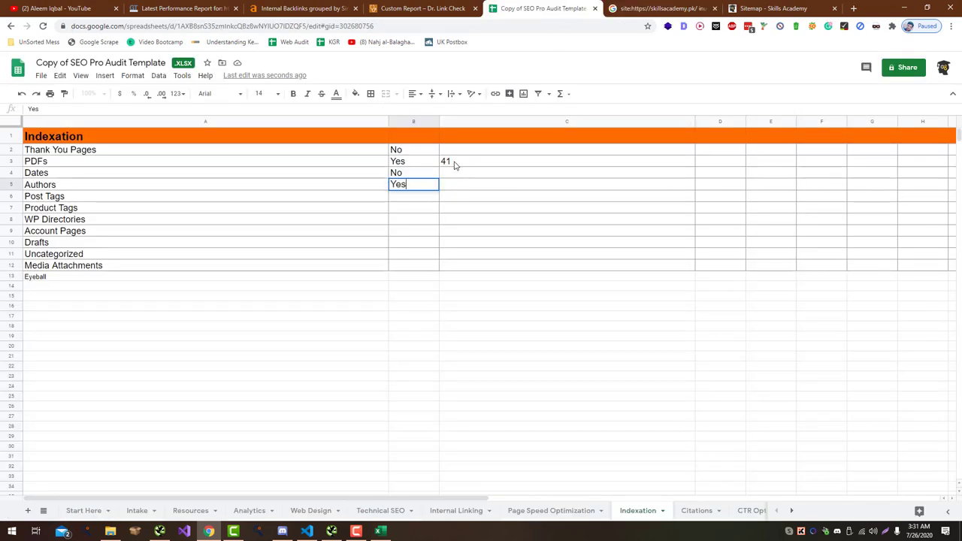
left_click(684, 3)
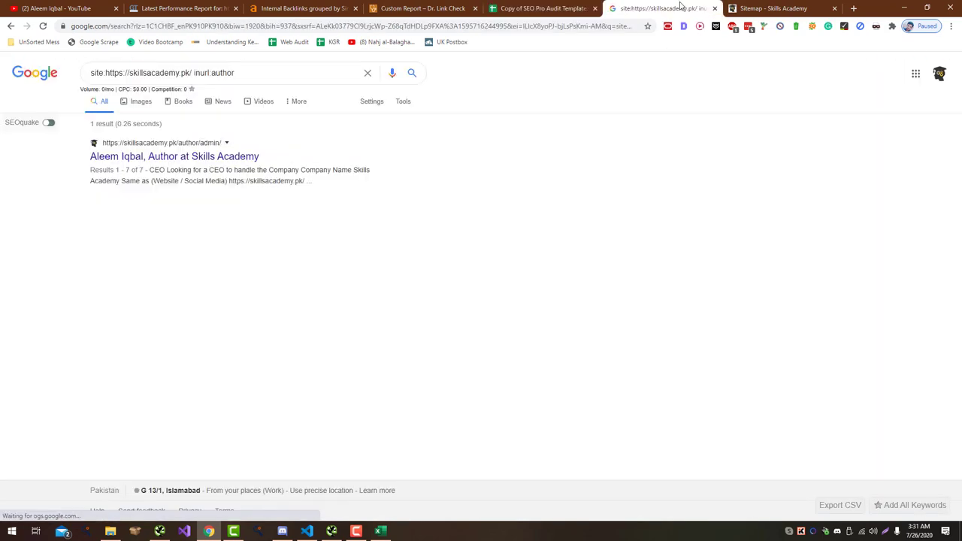
left_click(524, 6)
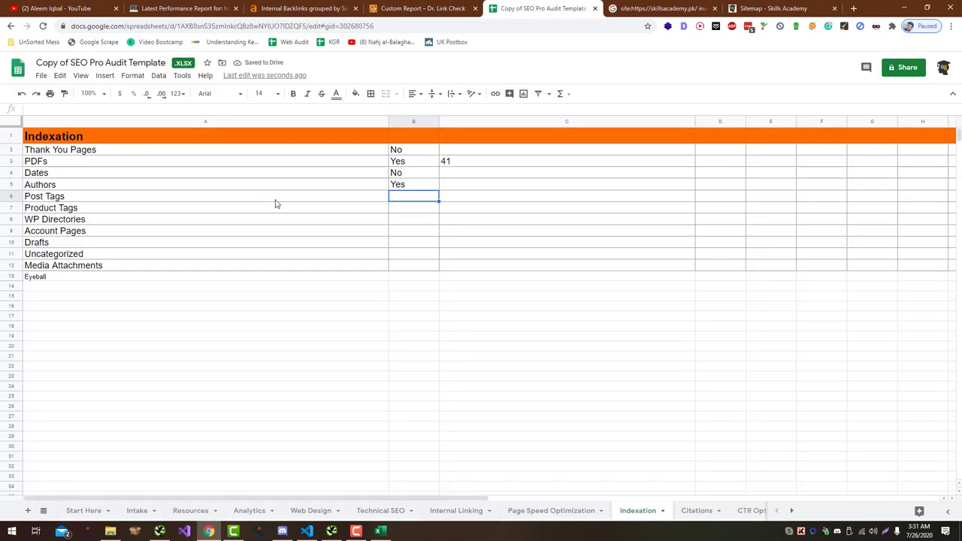
left_click(639, 8)
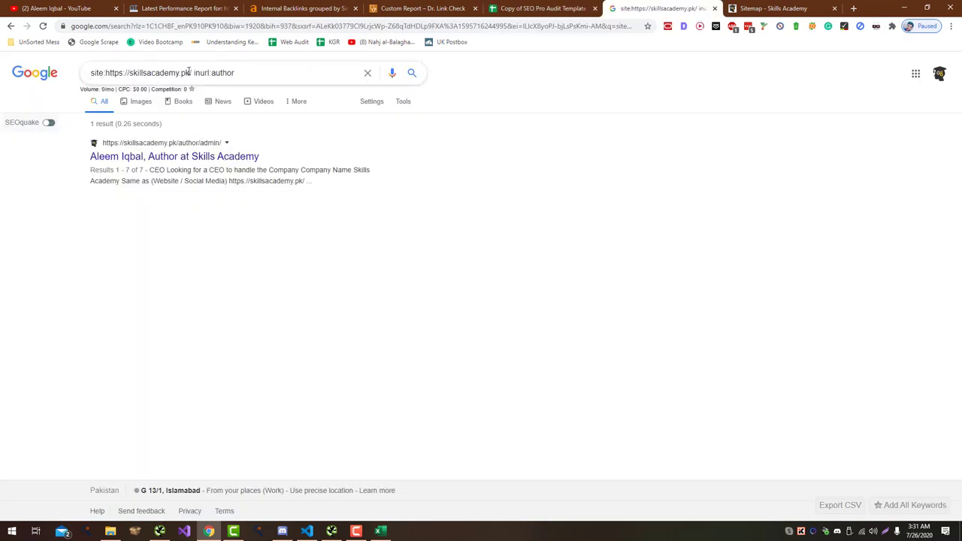
double_click(212, 75)
type("tag")
key("Return")
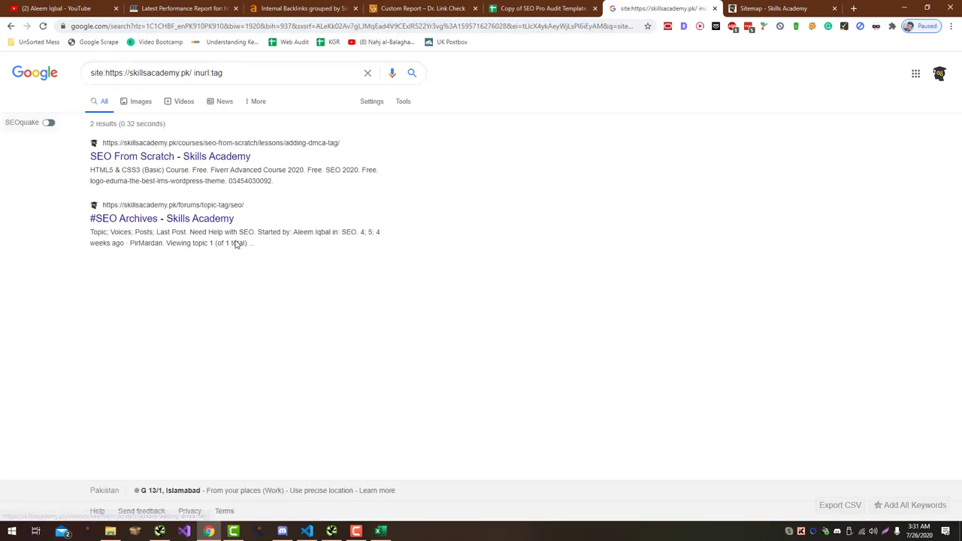
left_click(541, 9)
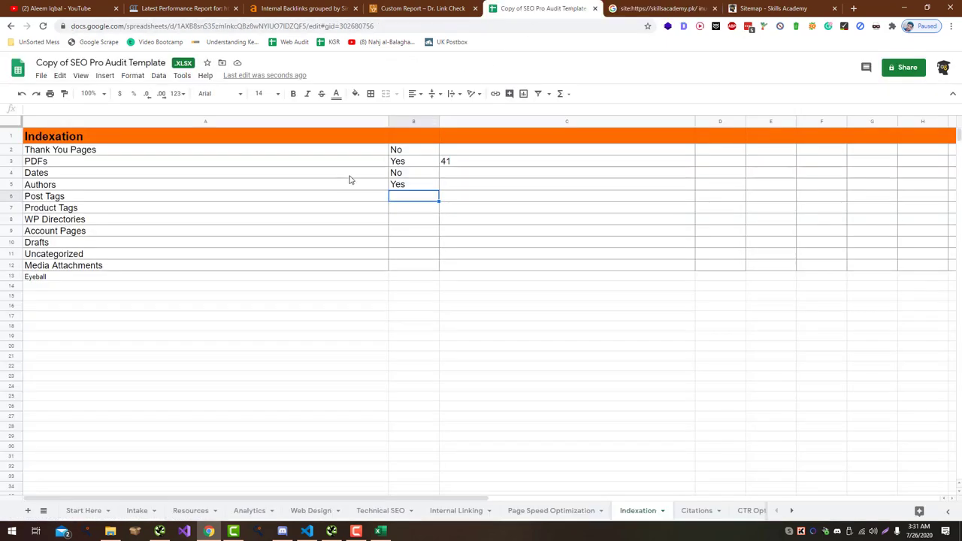
type("No")
key("Return")
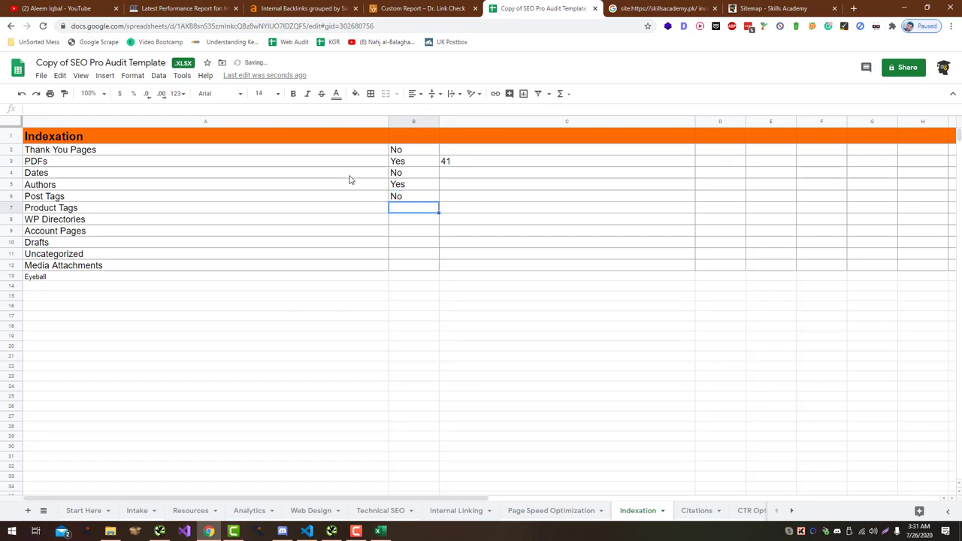
left_click(676, 8)
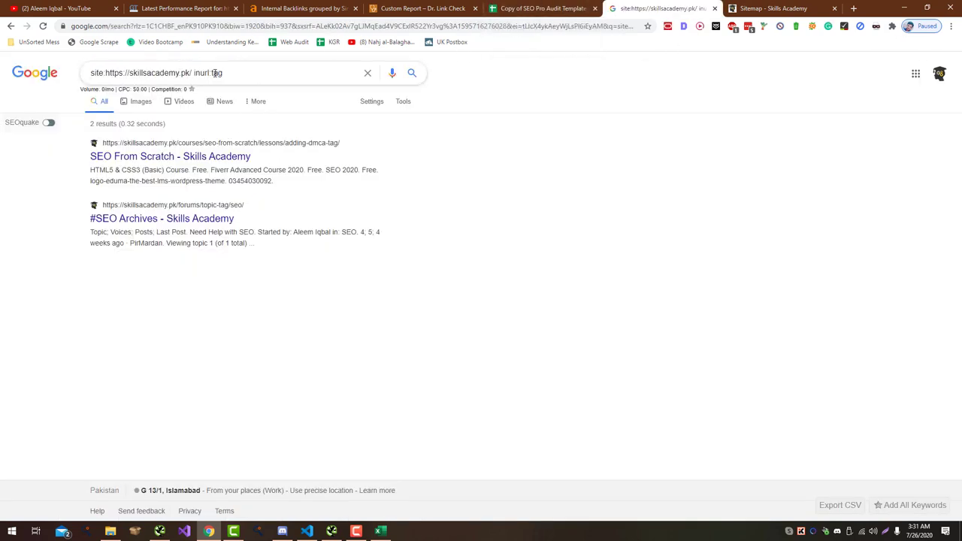
left_click(212, 72)
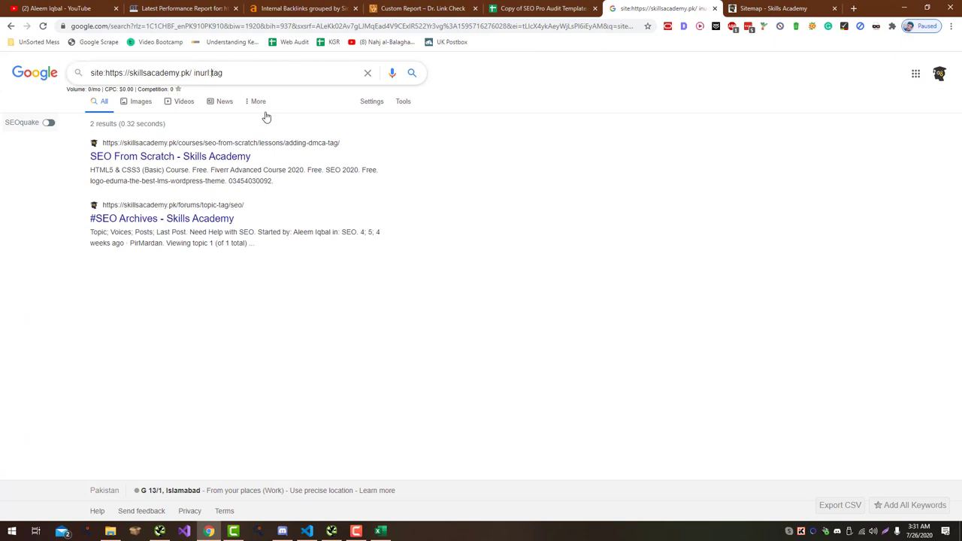
type("product-")
key("Return")
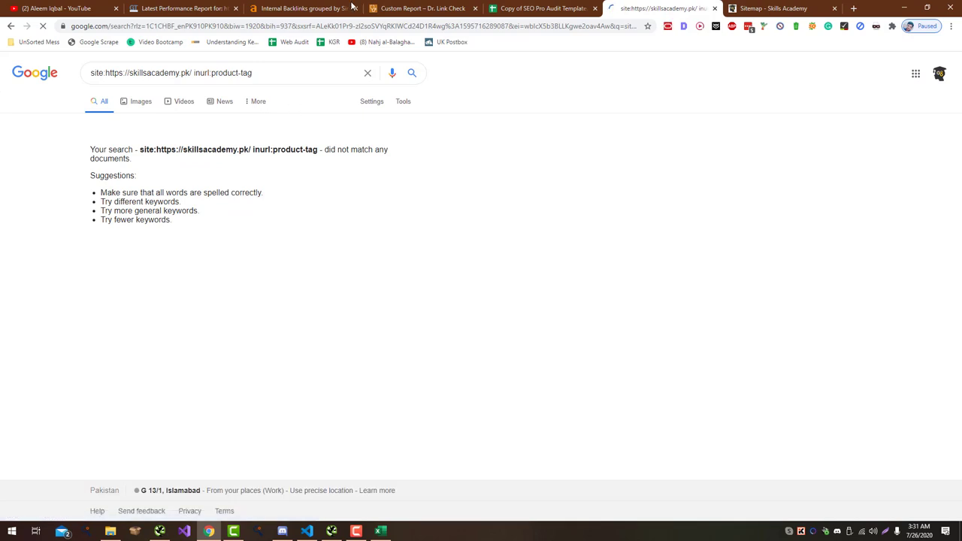
left_click(572, 8)
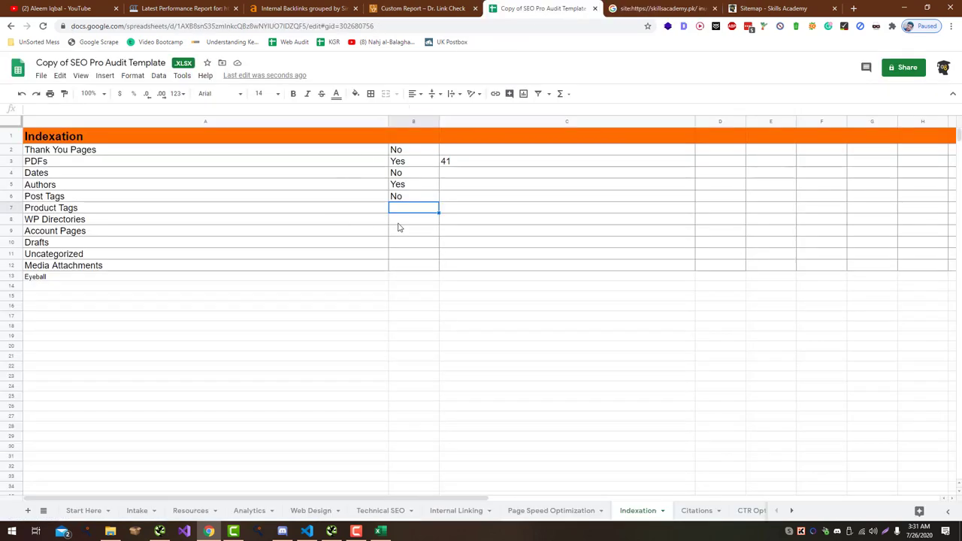
type("N")
key("Return")
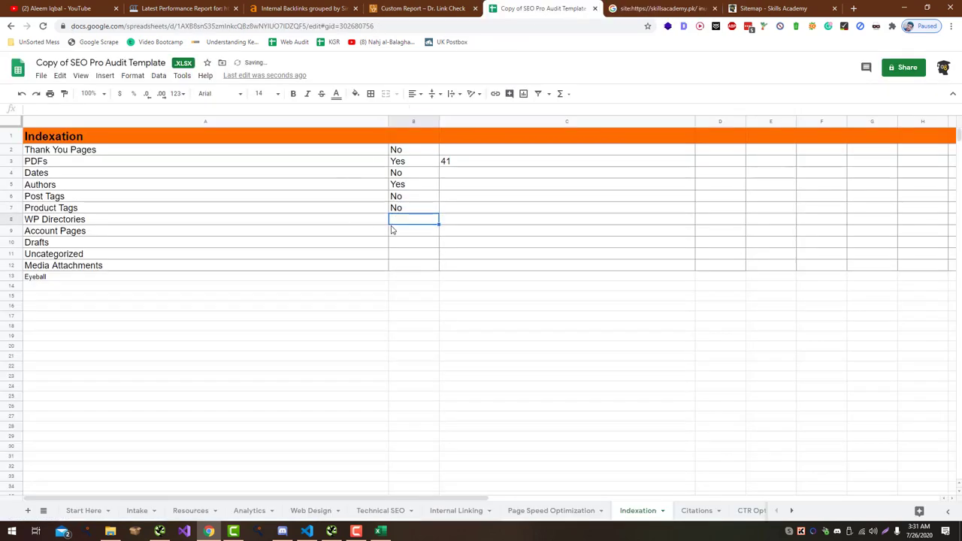
left_click(654, 8)
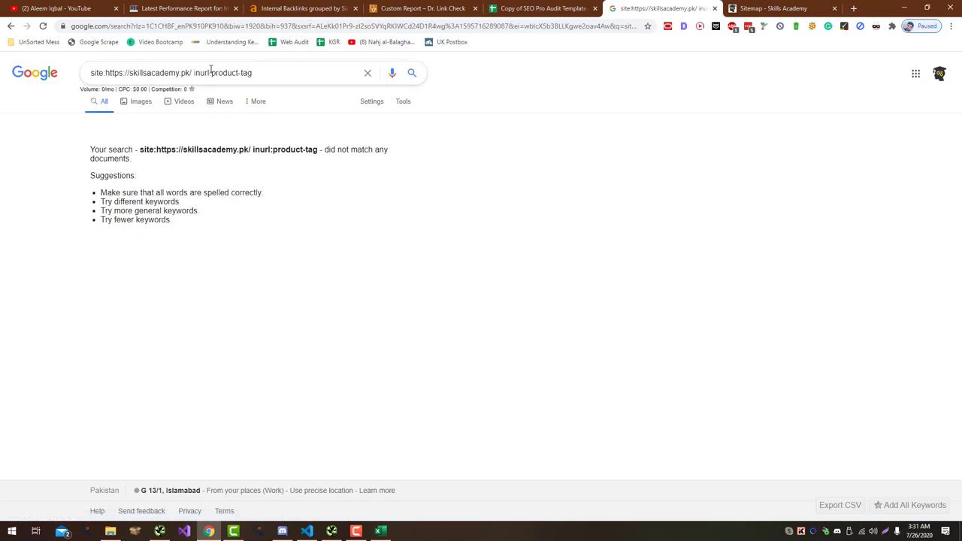
left_click_drag(211, 72, 218, 73)
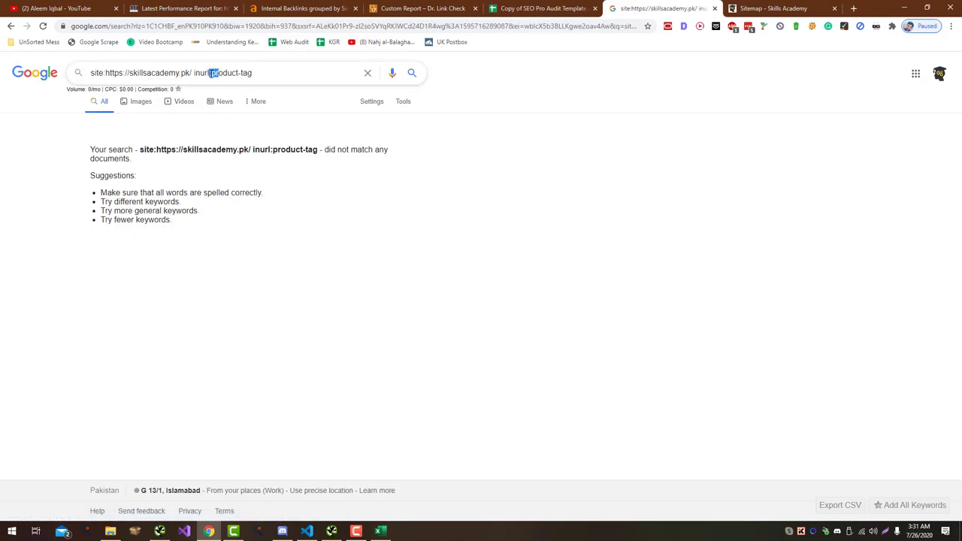
key("shift+End")
key("BackSpace")
type("wp-content")
key("Return")
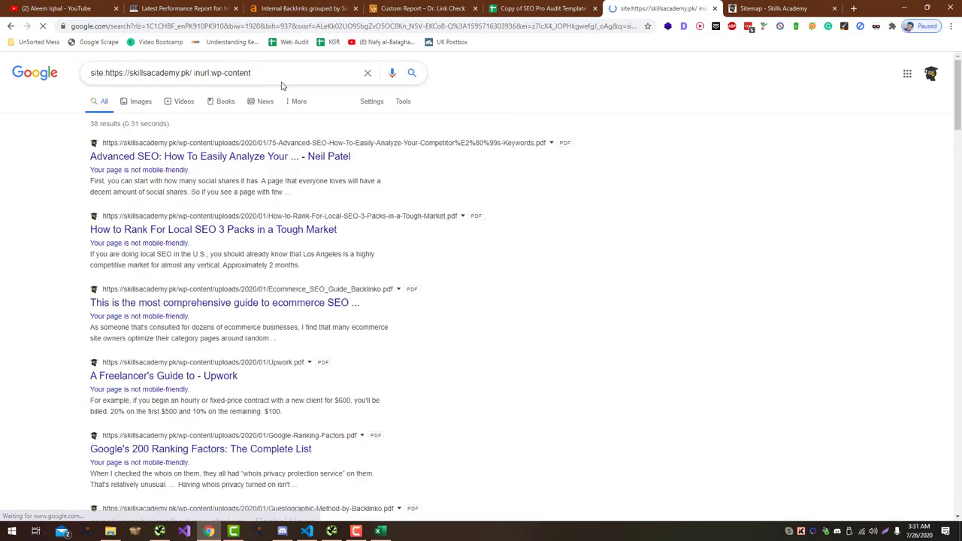
scroll(366, 214, "down", 10)
scroll(383, 219, "down", 4)
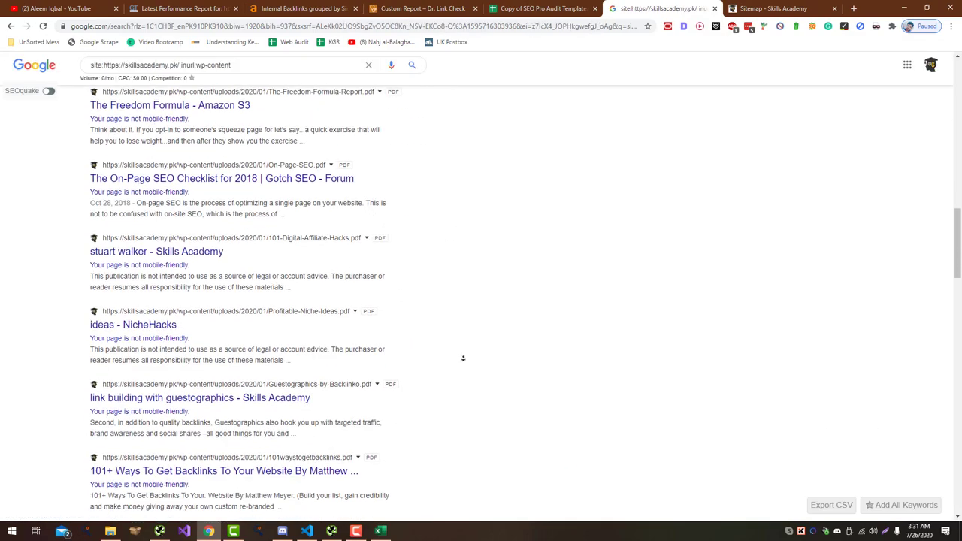
scroll(464, 359, "down", 8)
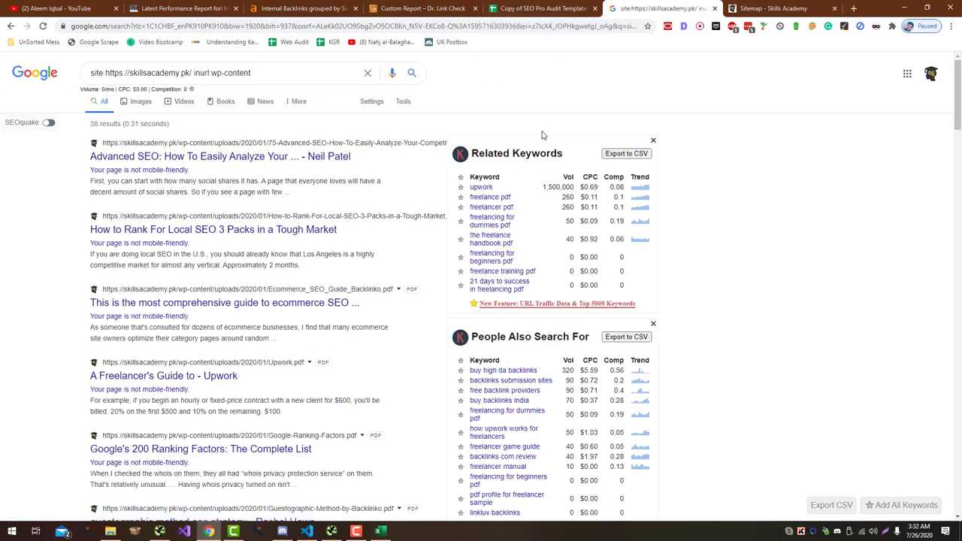
scroll(543, 140, "down", 7)
scroll(633, 174, "down", 15)
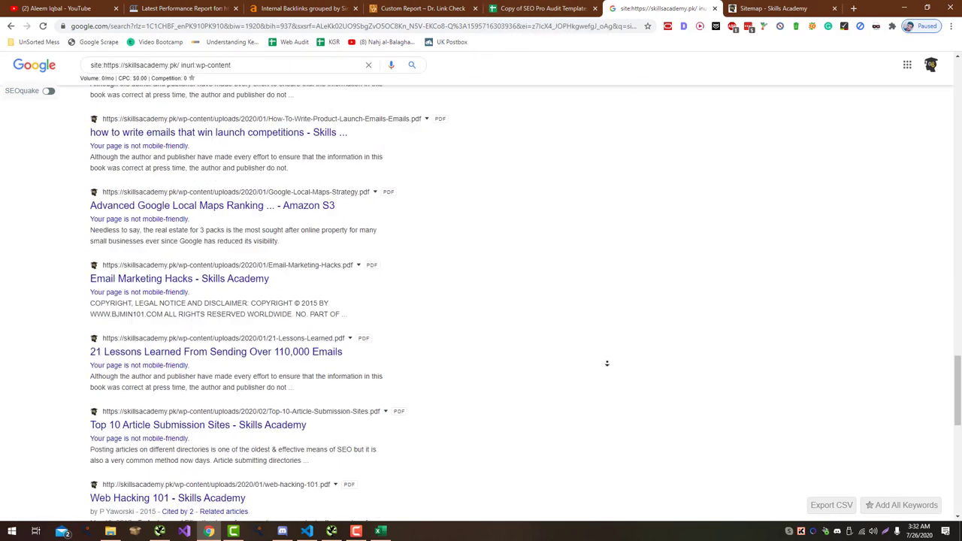
Step: Exclude PDF files from the wp-content search with -filetype:pdf and repeat it with the omitted results included
left_click(297, 66)
type("-f")
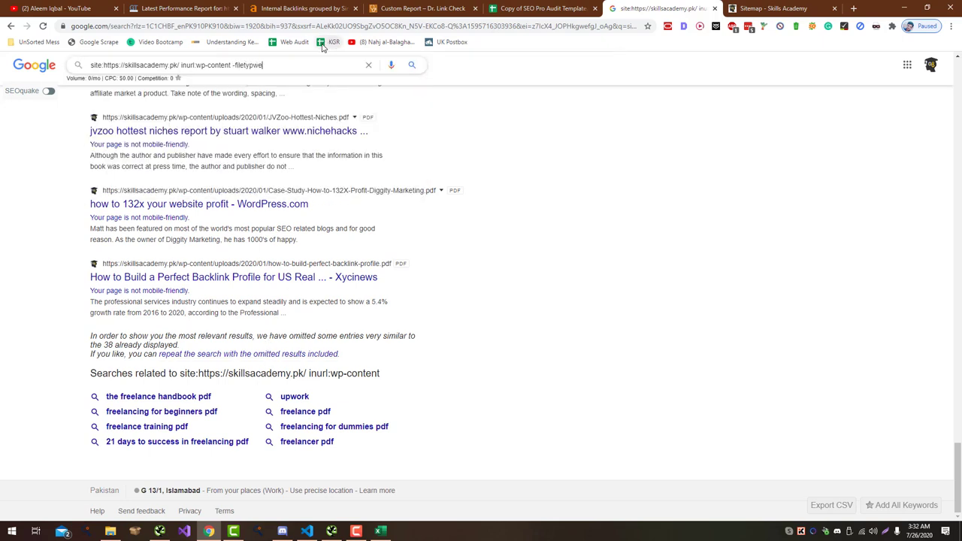
type("iletype pdf")
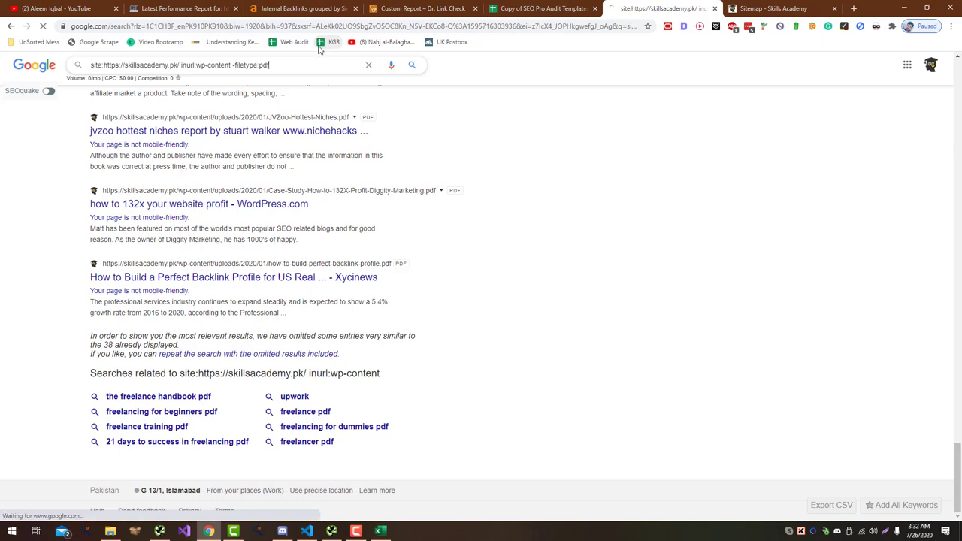
key("Return")
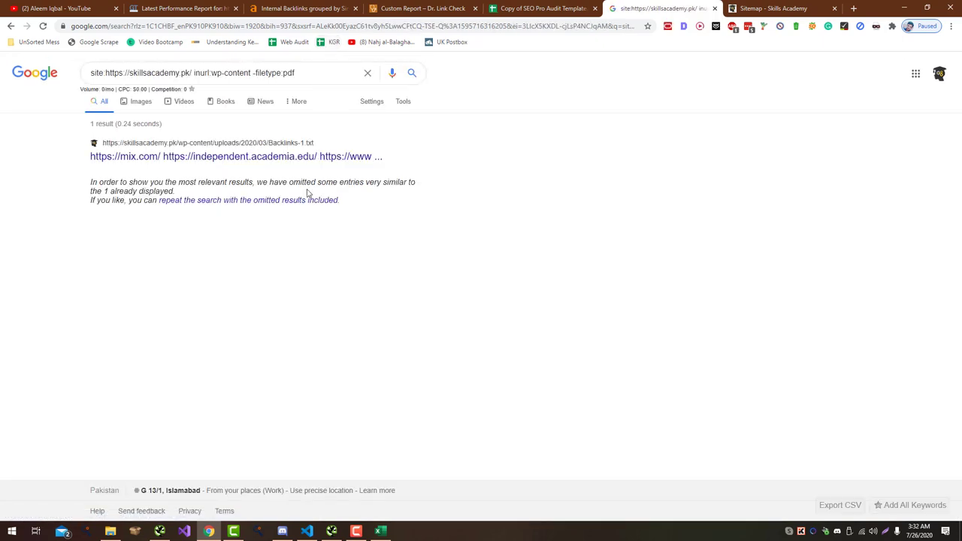
left_click(308, 200)
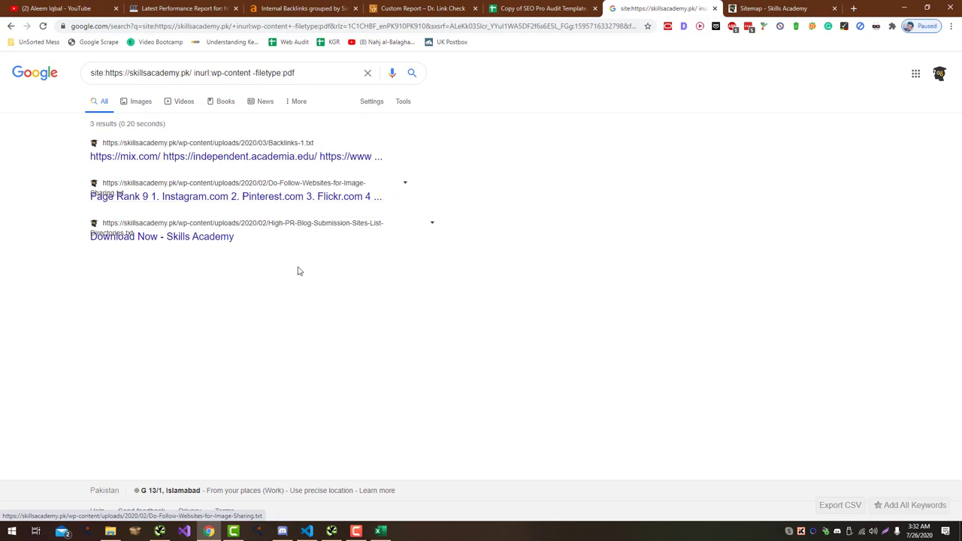
Step: Enter No for WP Directories in the Indexation sheet
left_click(527, 9)
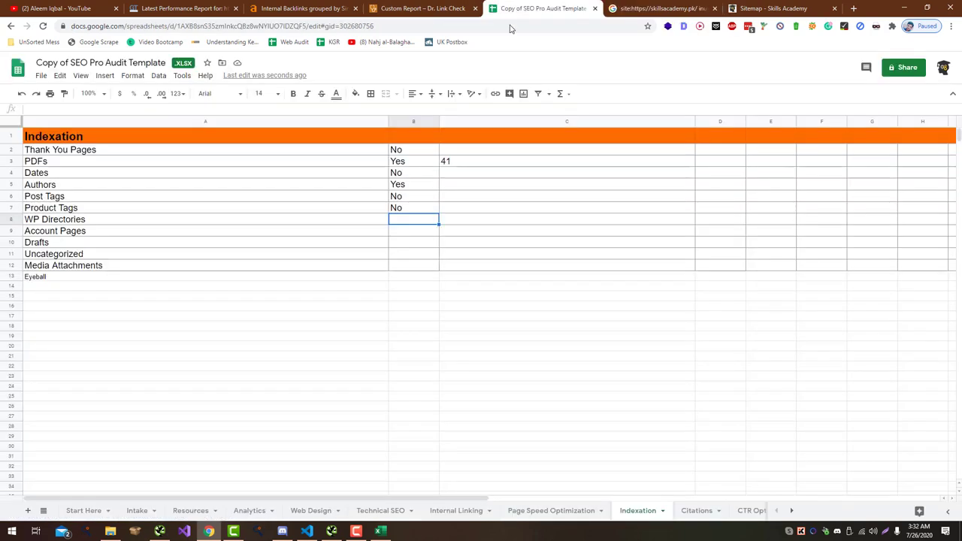
type("N")
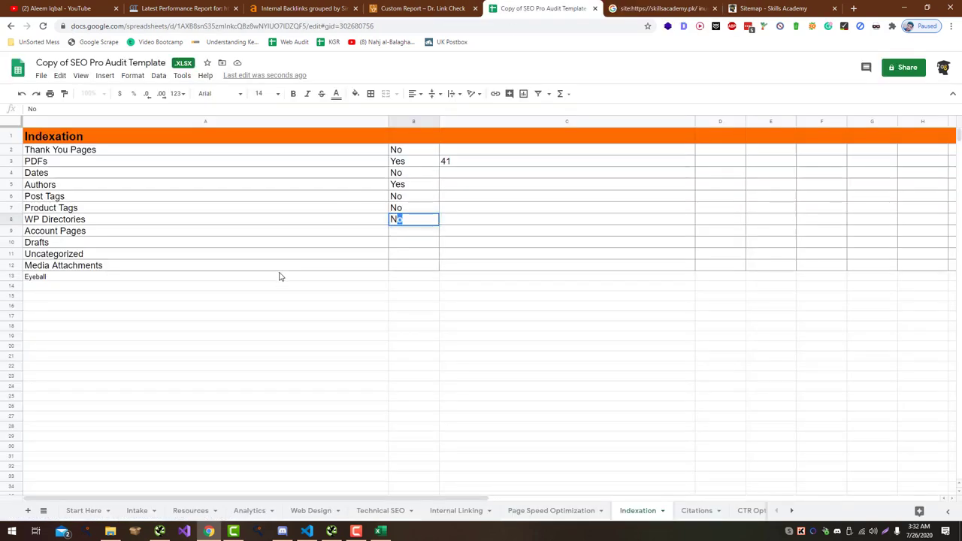
key("Return")
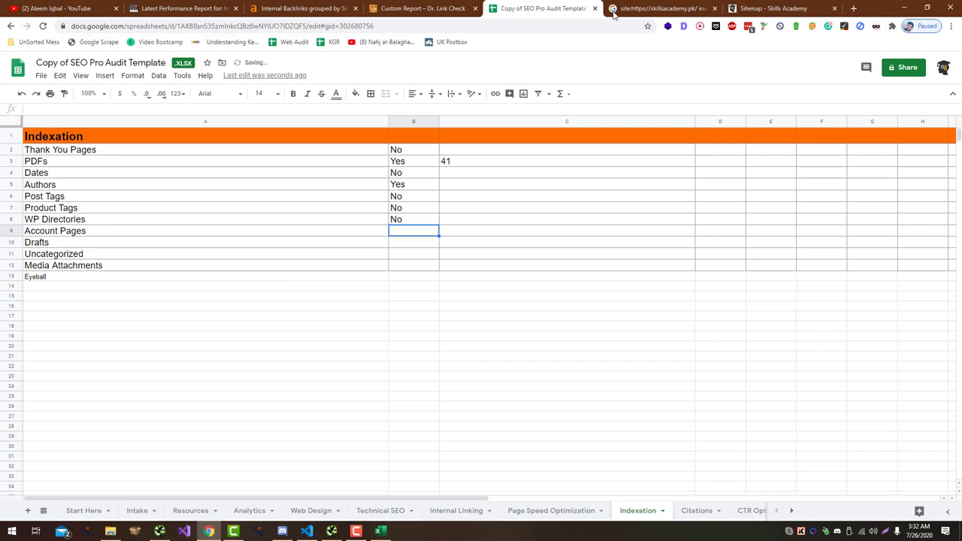
left_click(654, 9)
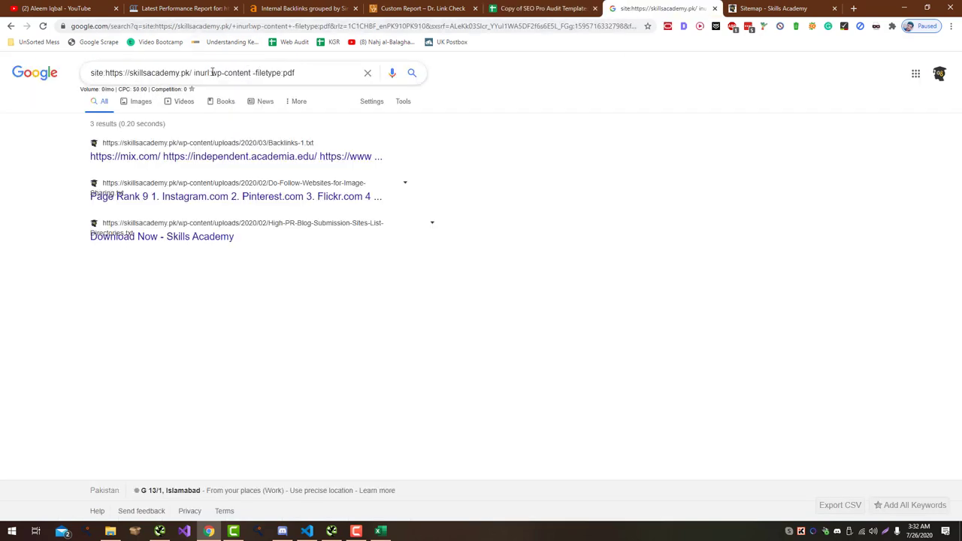
left_click_drag(211, 72, 495, 76)
type("my")
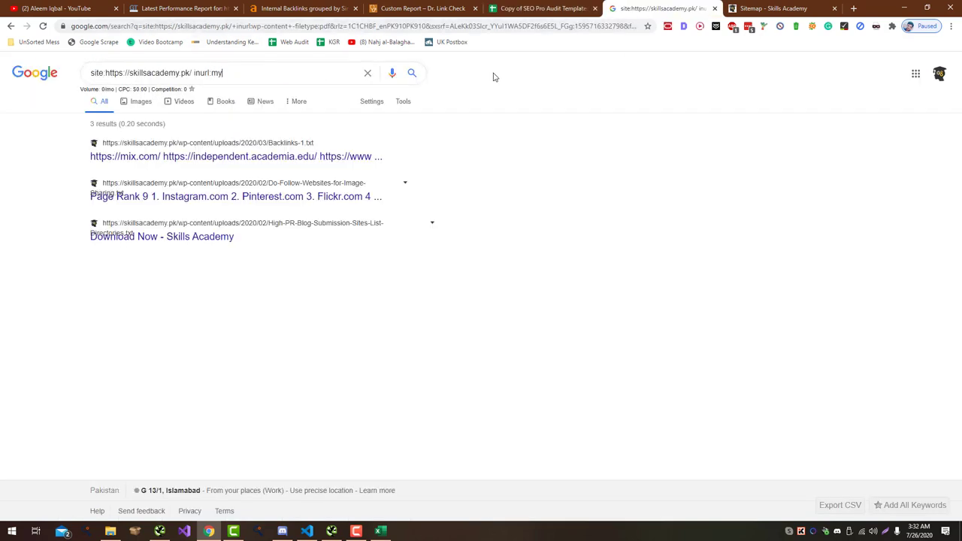
type("-account")
key("Return")
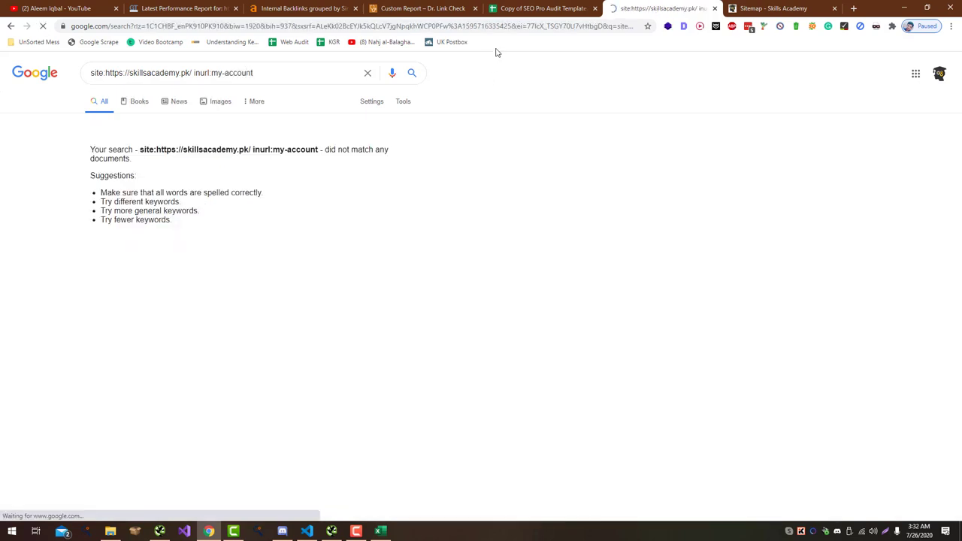
left_click(543, 8)
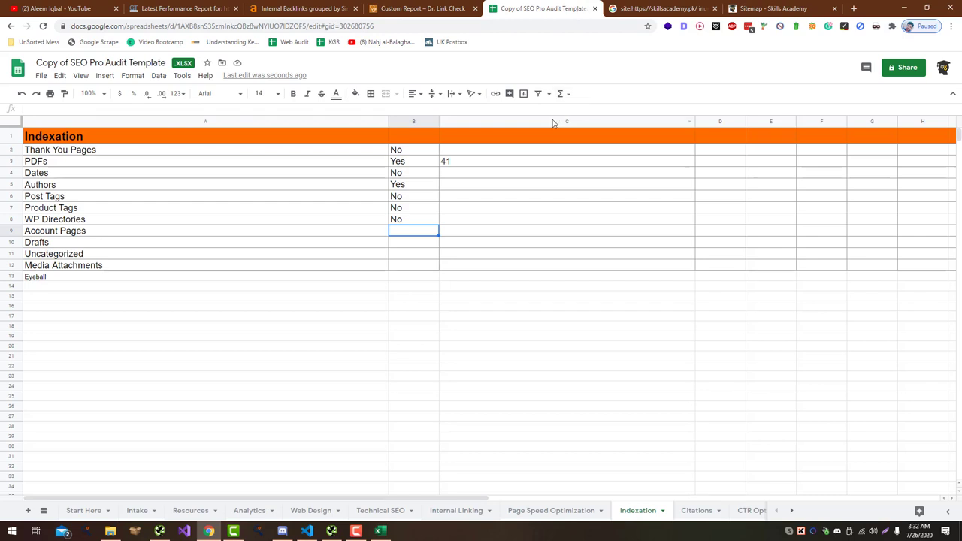
Step: Enter No for Account Pages in the Indexation sheet
type("No")
key("Return")
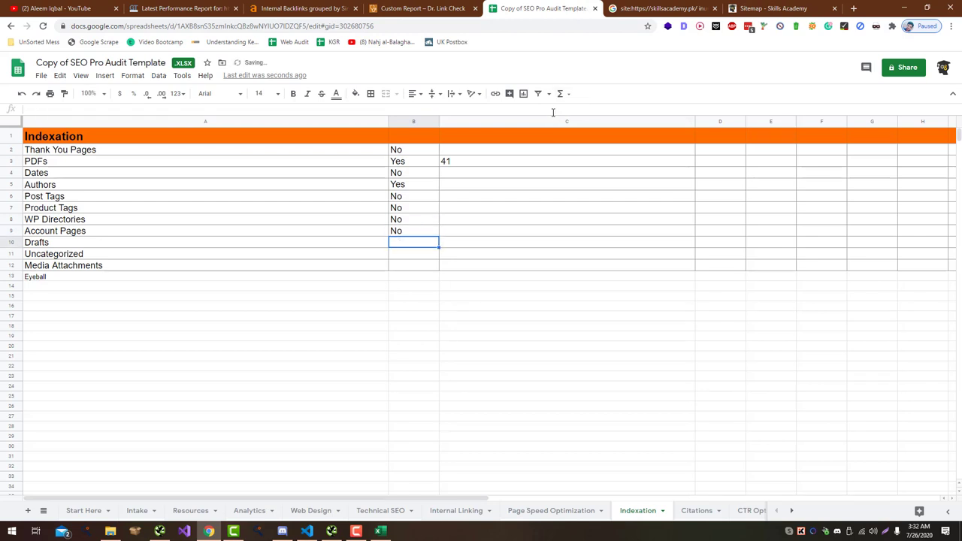
left_click(659, 8)
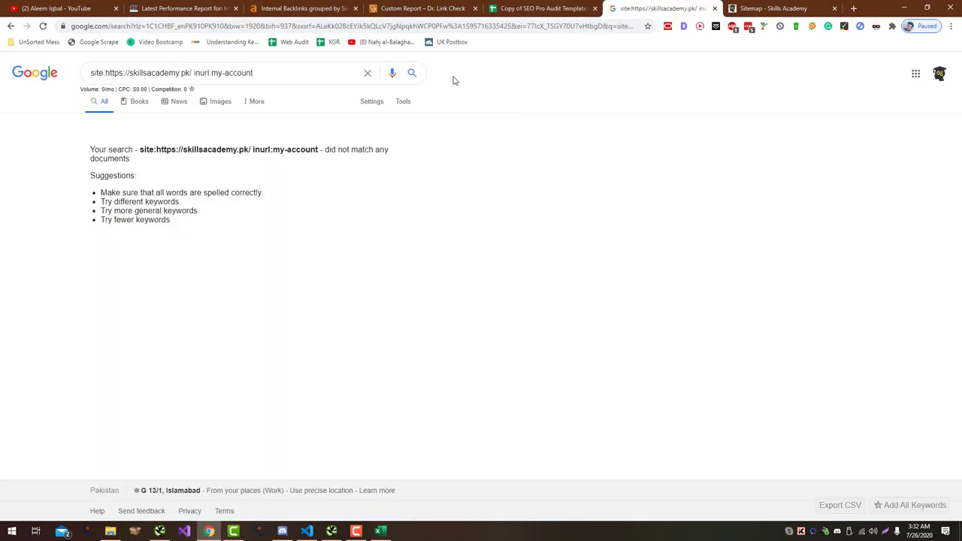
left_click_drag(213, 73, 455, 60)
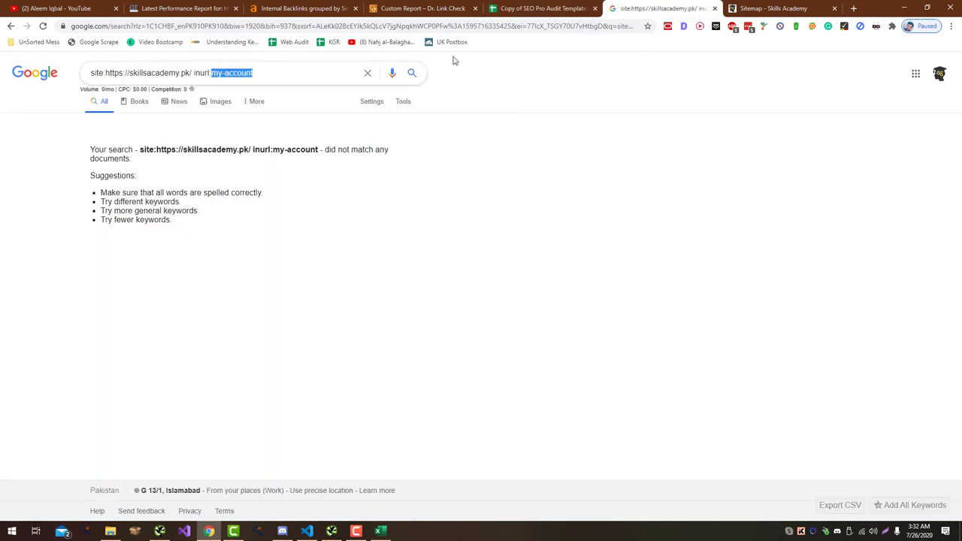
type("draft")
key("Return")
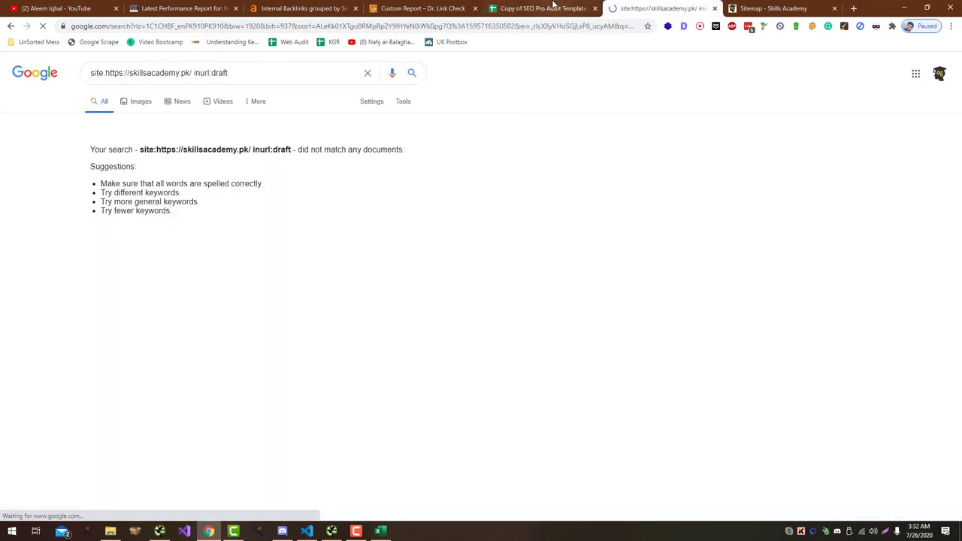
left_click(542, 8)
type("No")
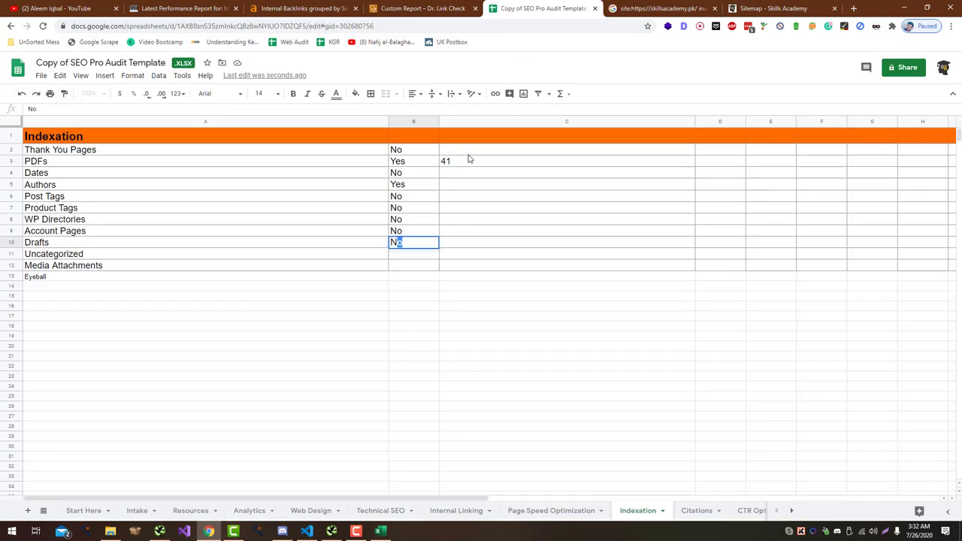
key("Return")
left_click(662, 9)
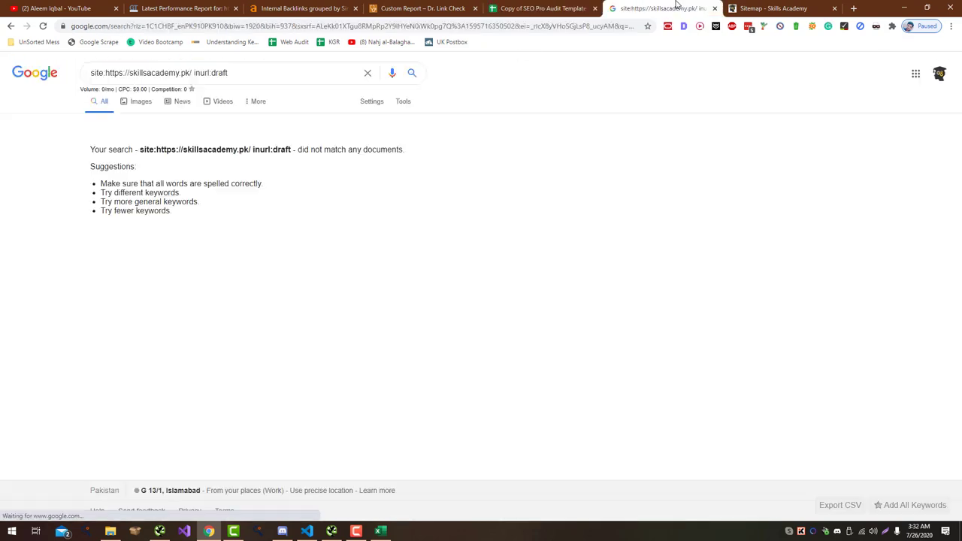
left_click(212, 73)
double_click(212, 73)
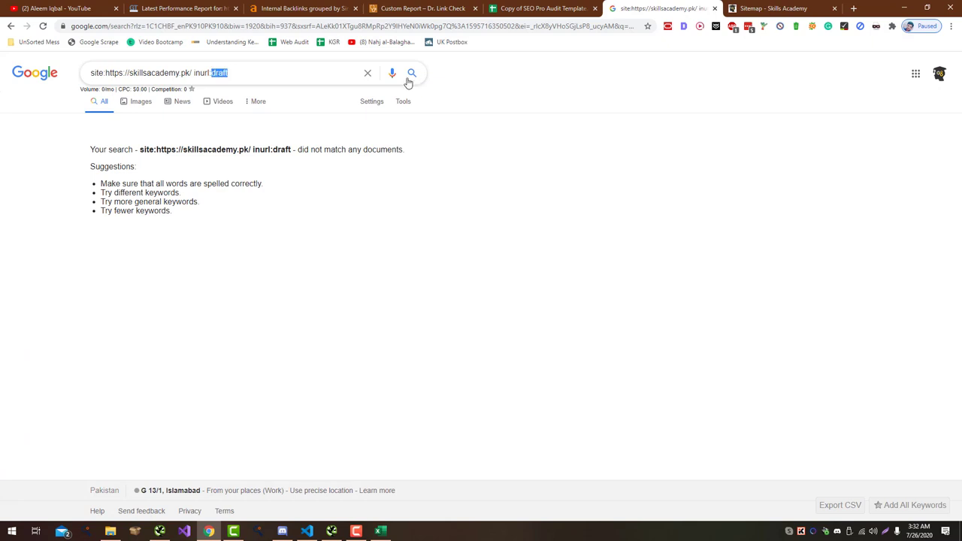
type("uncategorize")
key("Return")
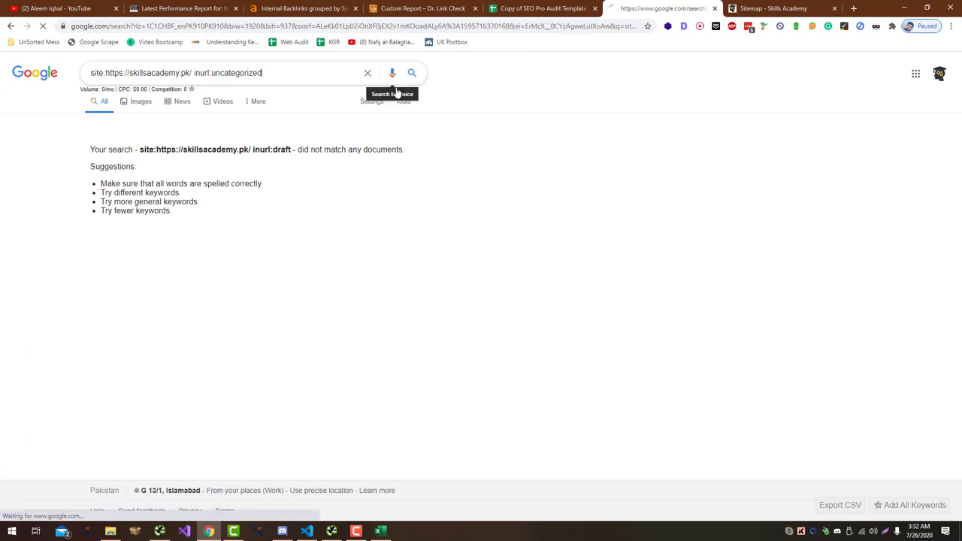
left_click(556, 8)
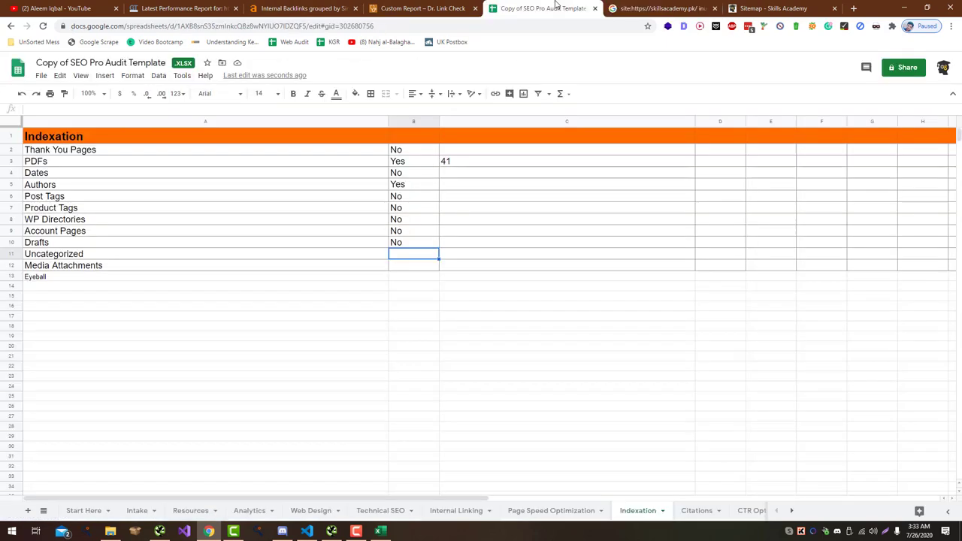
type("Yes")
key("Return")
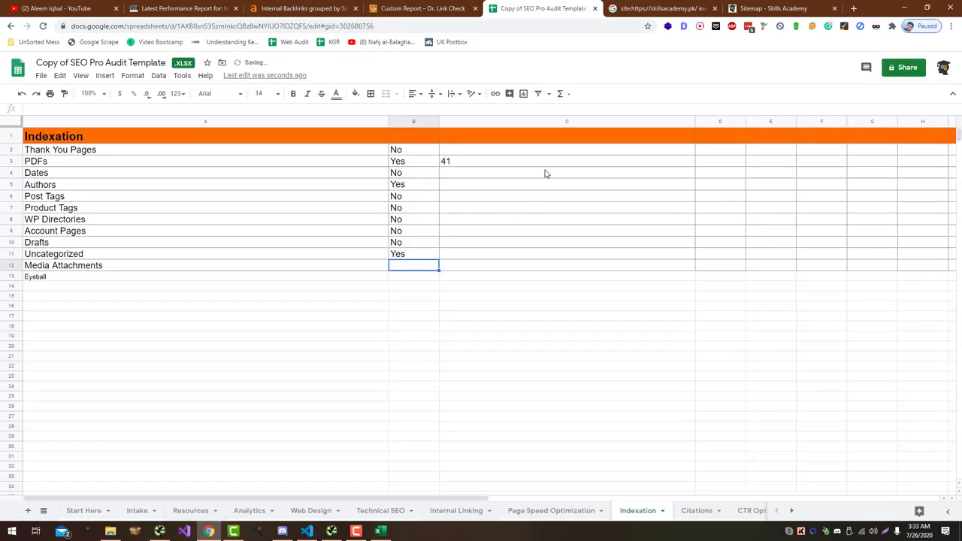
left_click(651, 7)
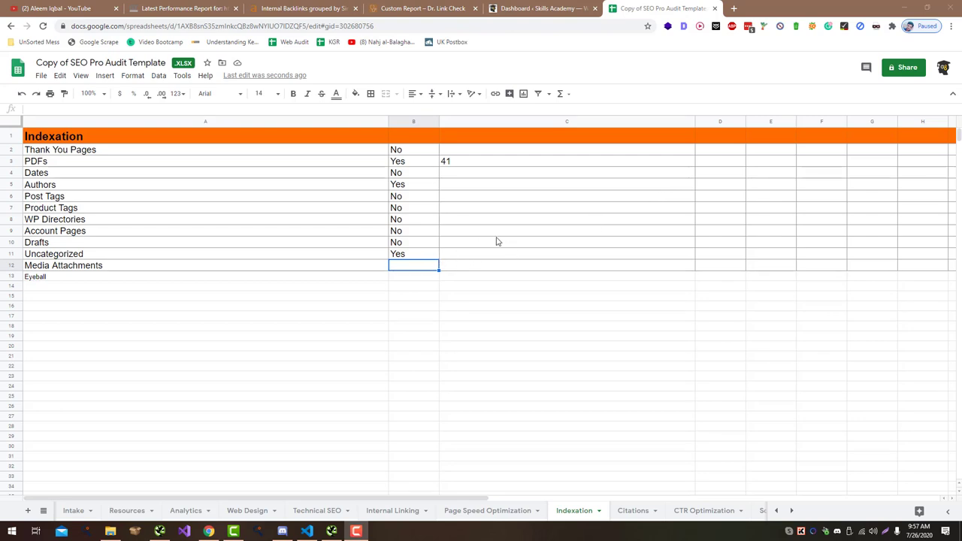
Step: Open Yoast's Search Appearance settings from the WordPress dashboard in a new tab and check the Media attachment URL redirect option
left_click(585, 6)
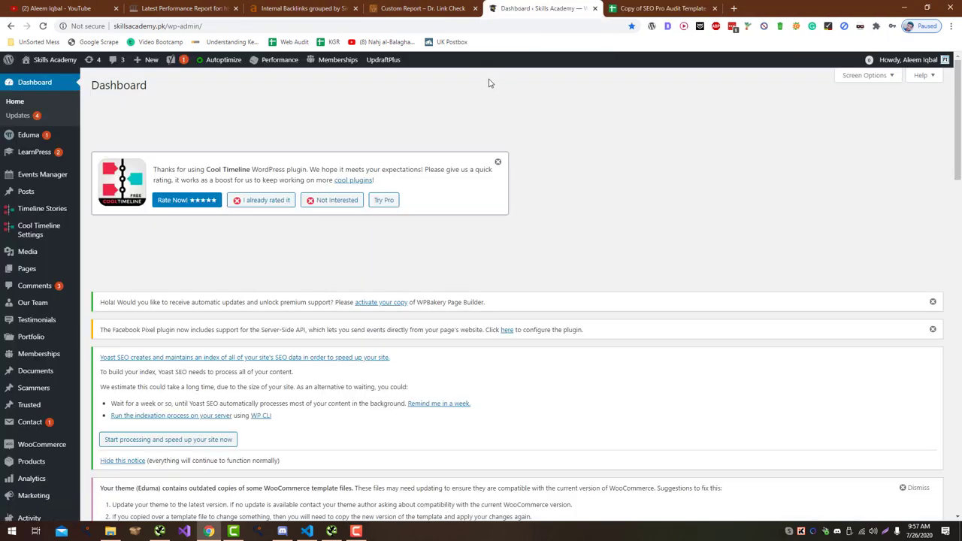
scroll(60, 357, "down", 5)
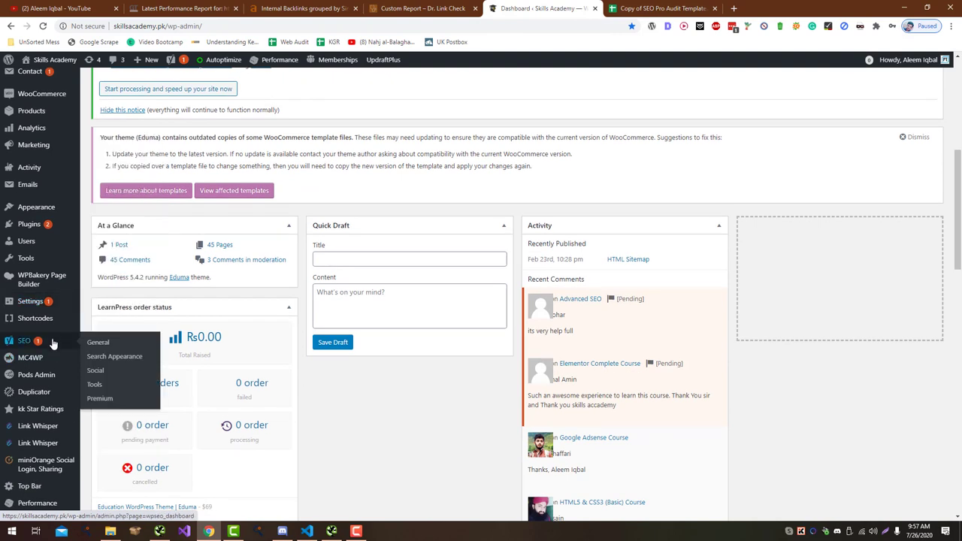
middle_click(115, 359)
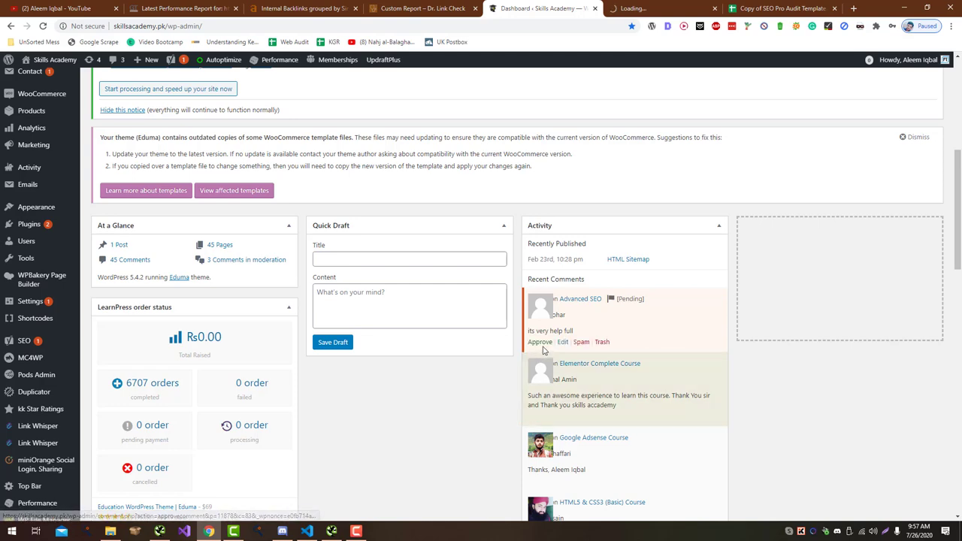
left_click(726, 7)
left_click(693, 8)
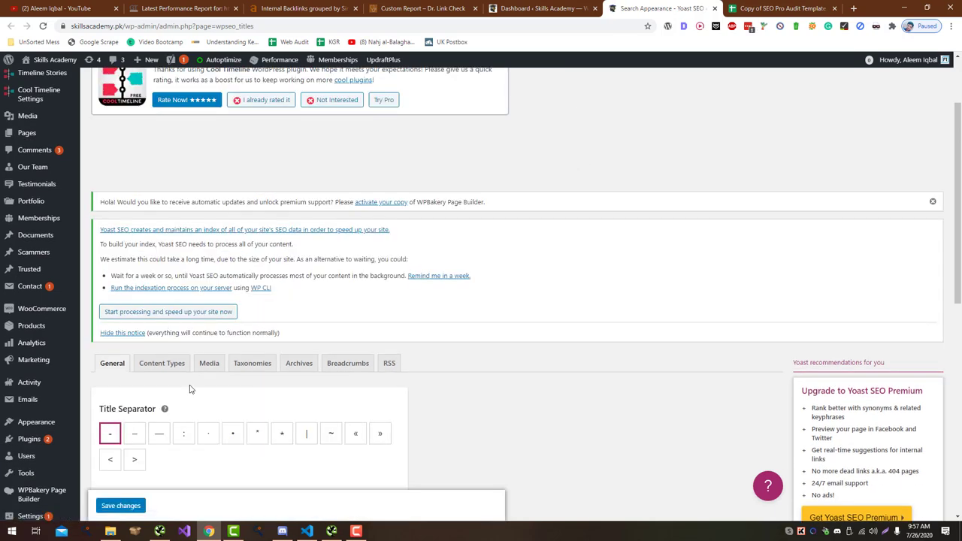
left_click(207, 364)
scroll(241, 361, "down", 2)
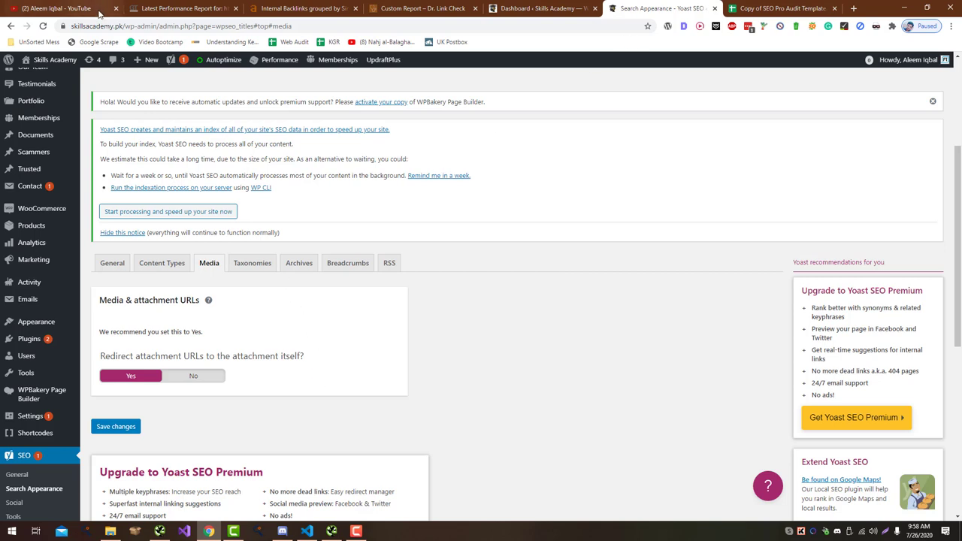
left_click(127, 26)
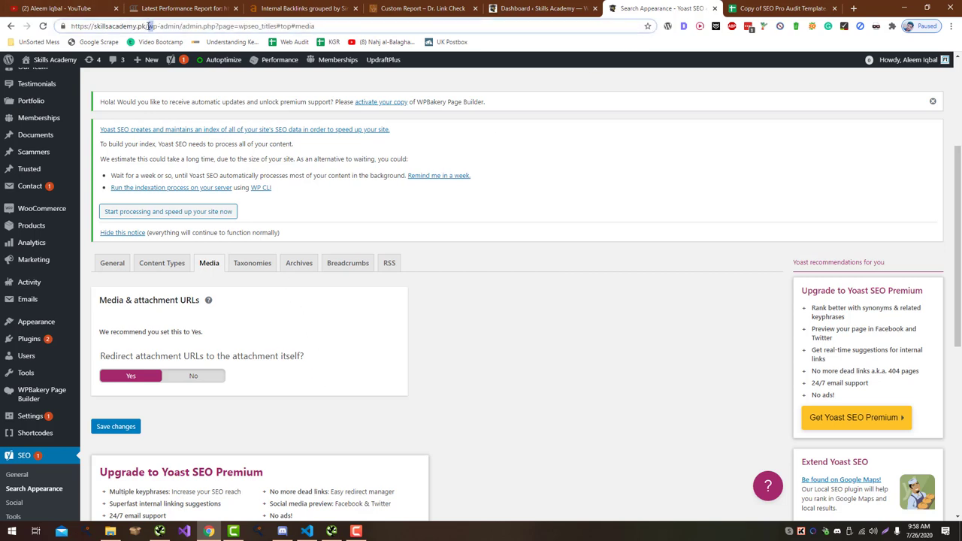
left_click_drag(148, 27, 2, 25)
key("ctrl+c")
key("ctrl+t")
type("s")
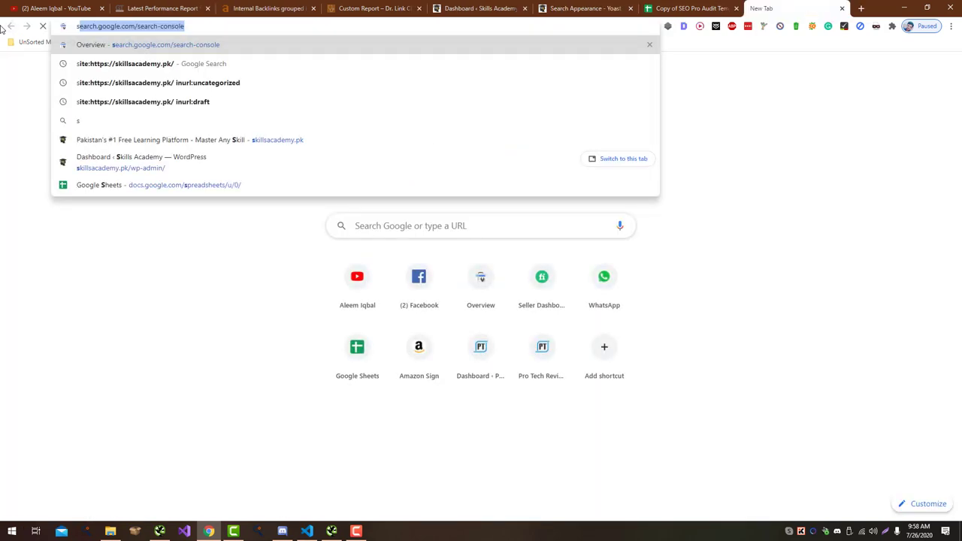
type("ite:")
key("ctrl+v")
key("Return")
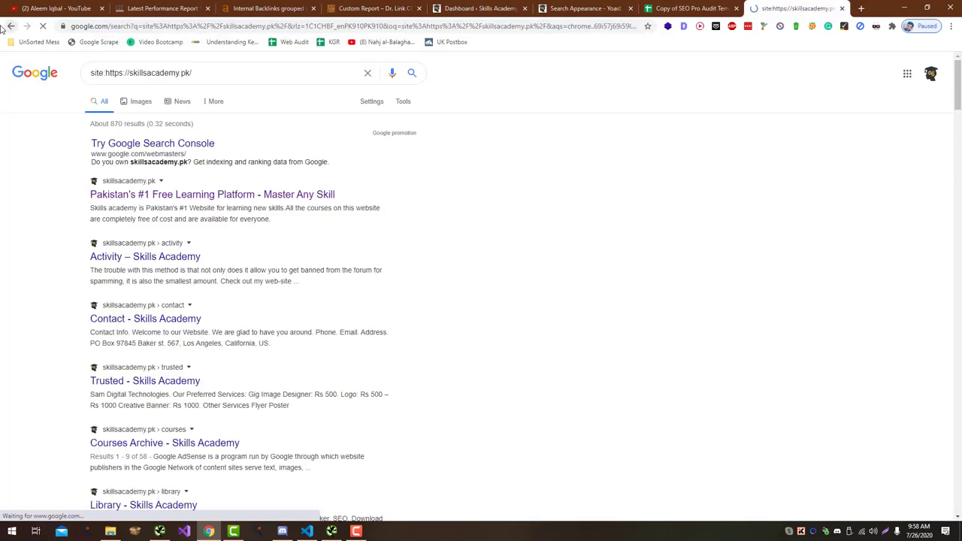
Step: Extract the links from the search results with the Google Scrape bookmarklet and look through the URL list
left_click(89, 41)
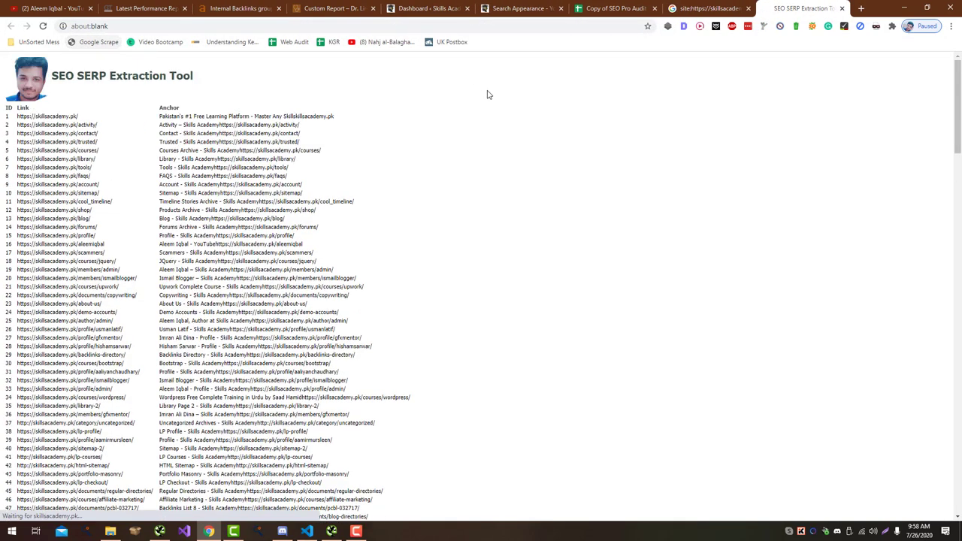
scroll(523, 184, "down", 10)
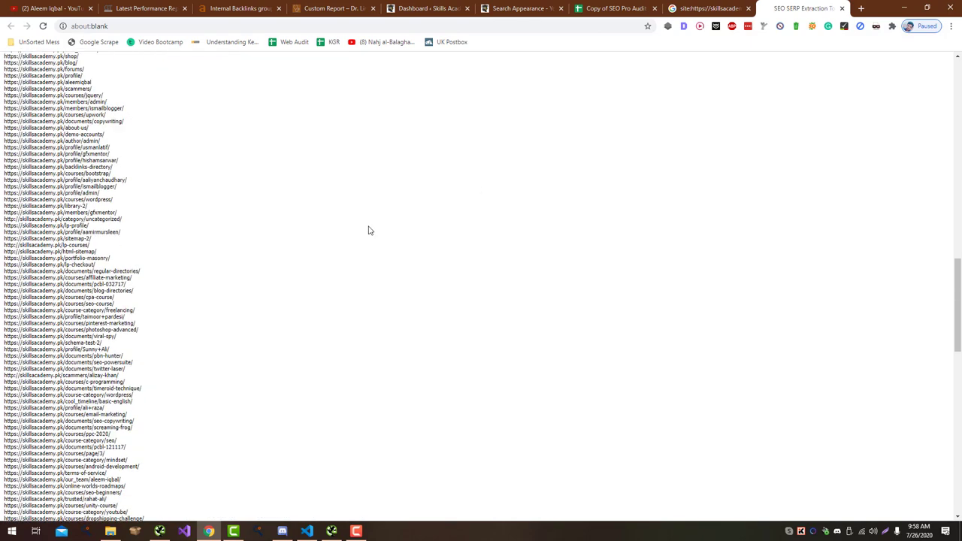
scroll(93, 348, "down", 5)
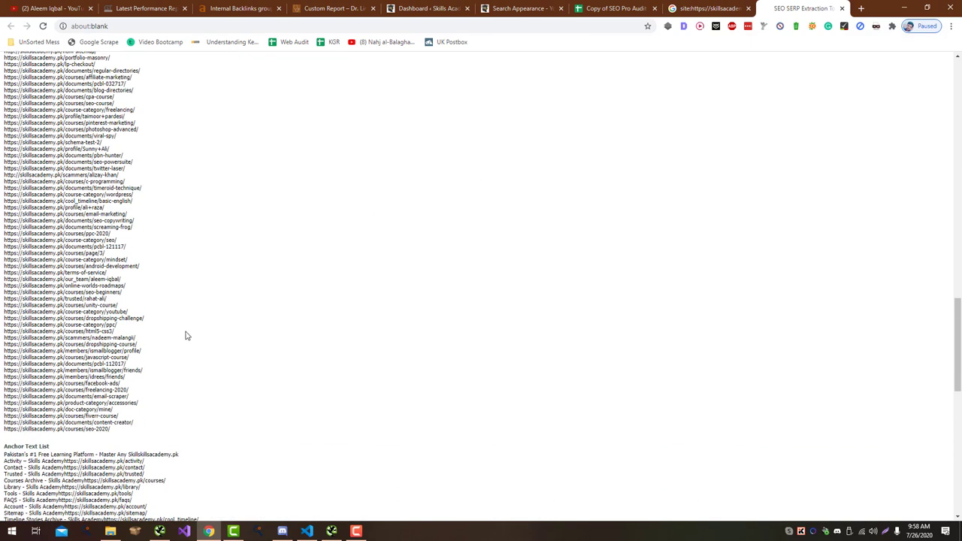
key("ctrl+shift+Tab")
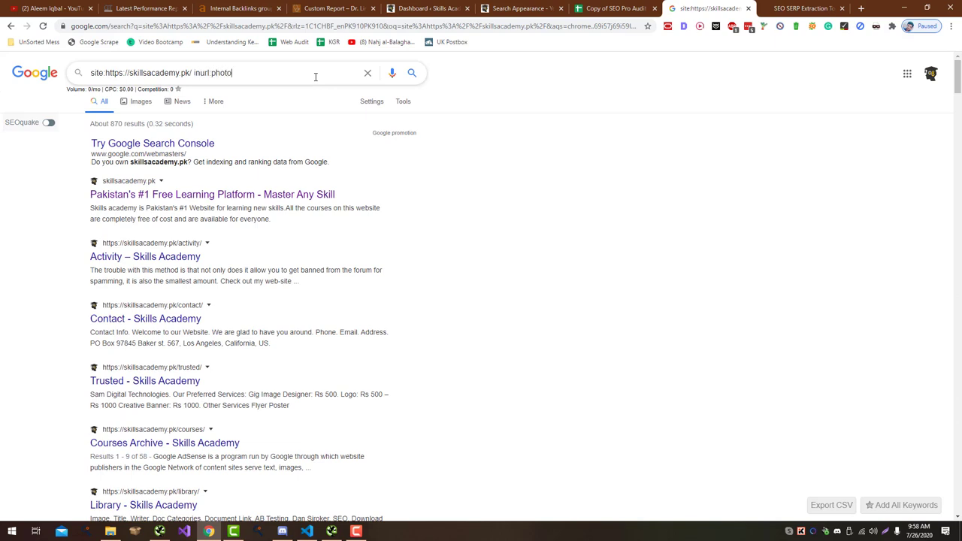
key("Return")
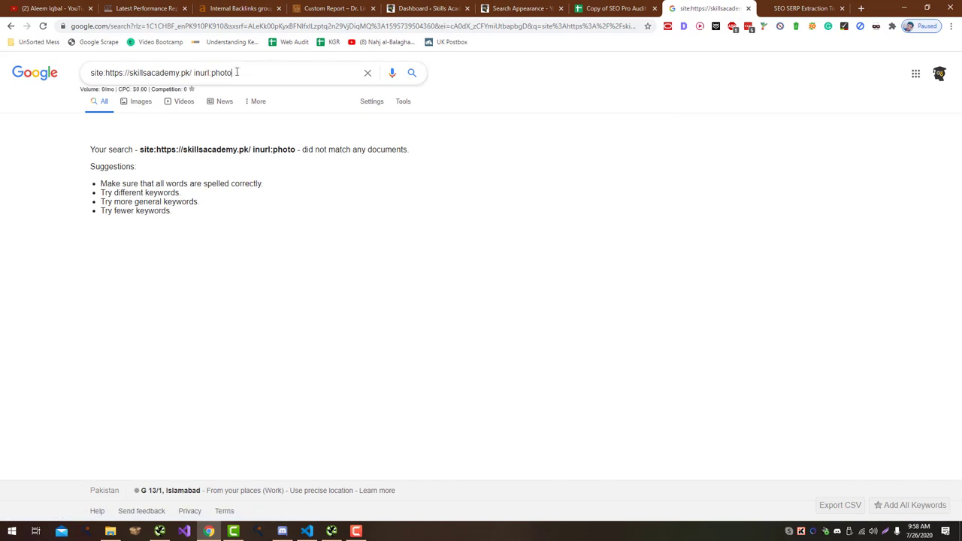
left_click_drag(237, 72, 211, 72)
type("p")
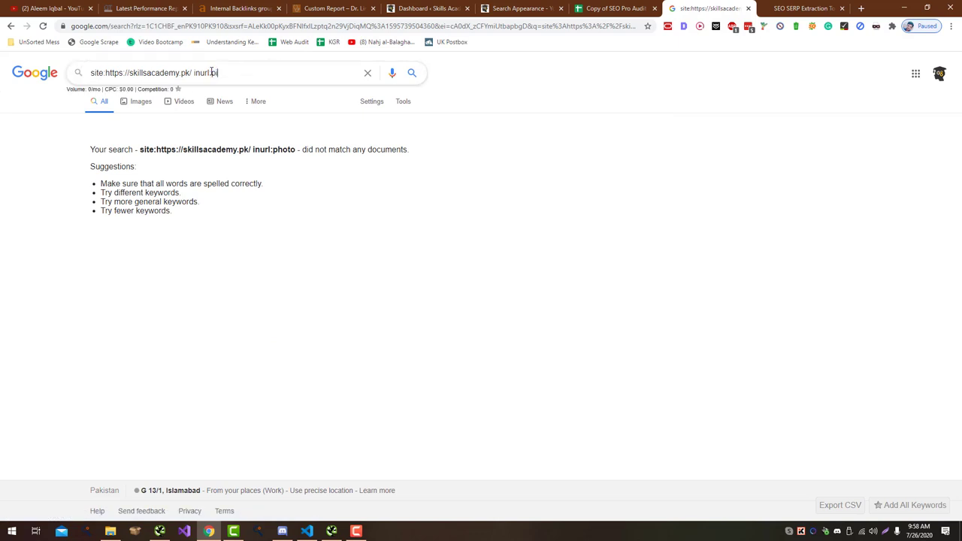
type("icture")
key("Return")
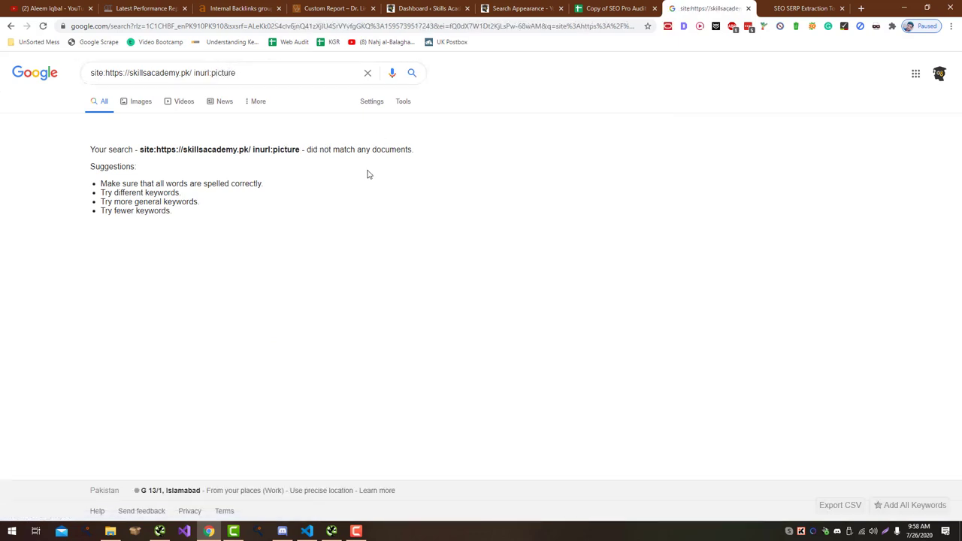
Step: Return to the SEO SERP Extraction Tool list and look through the extracted URLs for media attachment pages
left_click(434, 8)
left_click(337, 9)
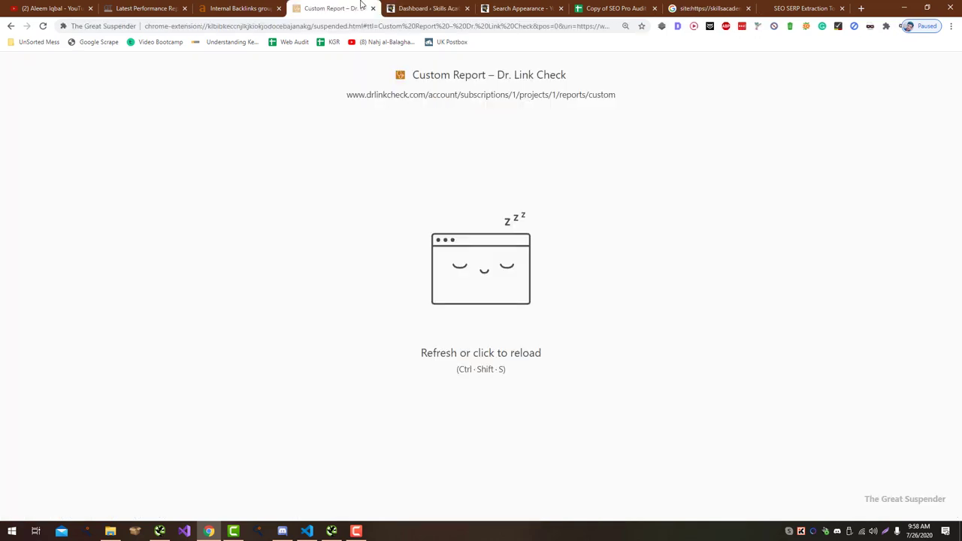
left_click(660, 6)
left_click(803, 8)
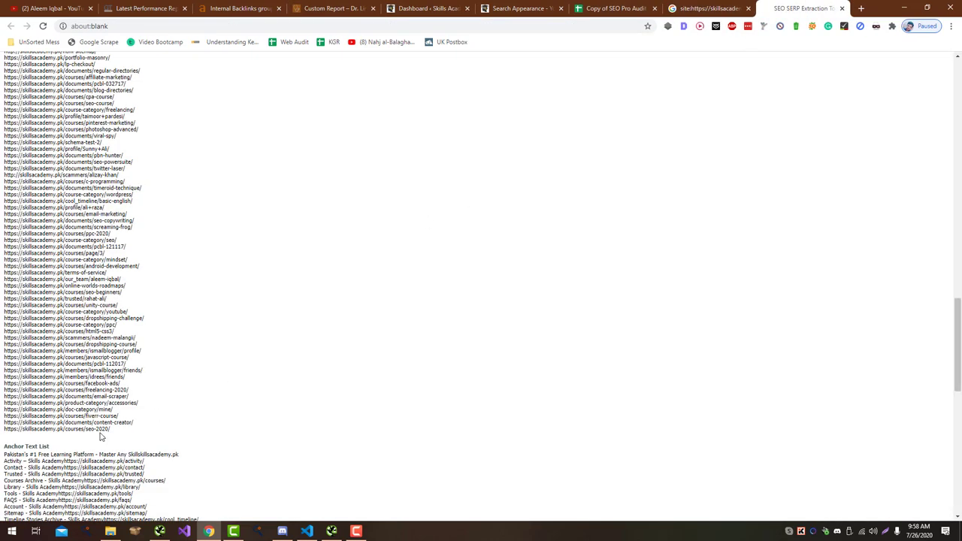
scroll(100, 406, "up", 1)
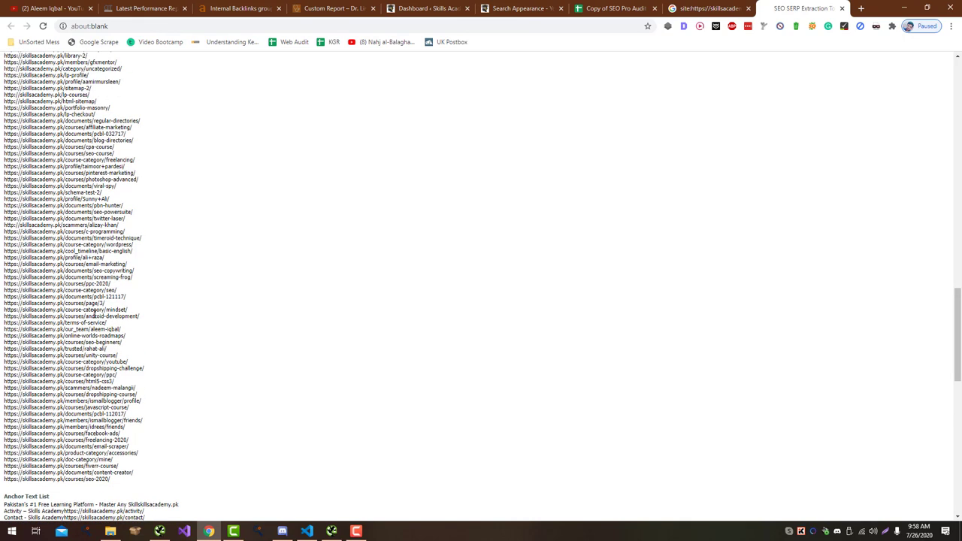
scroll(106, 262, "up", 6)
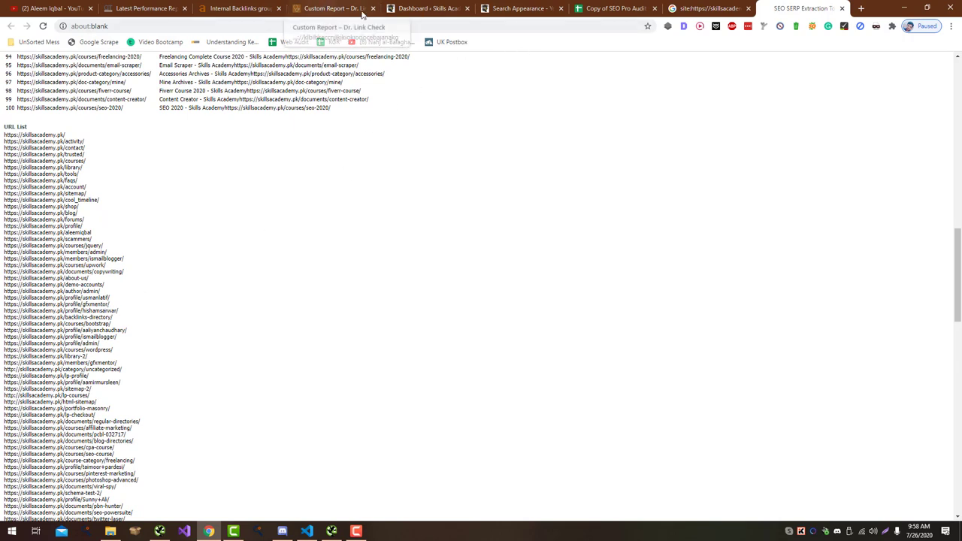
Step: Enter No for Media Attachments in the Indexation sheet
left_click(624, 11)
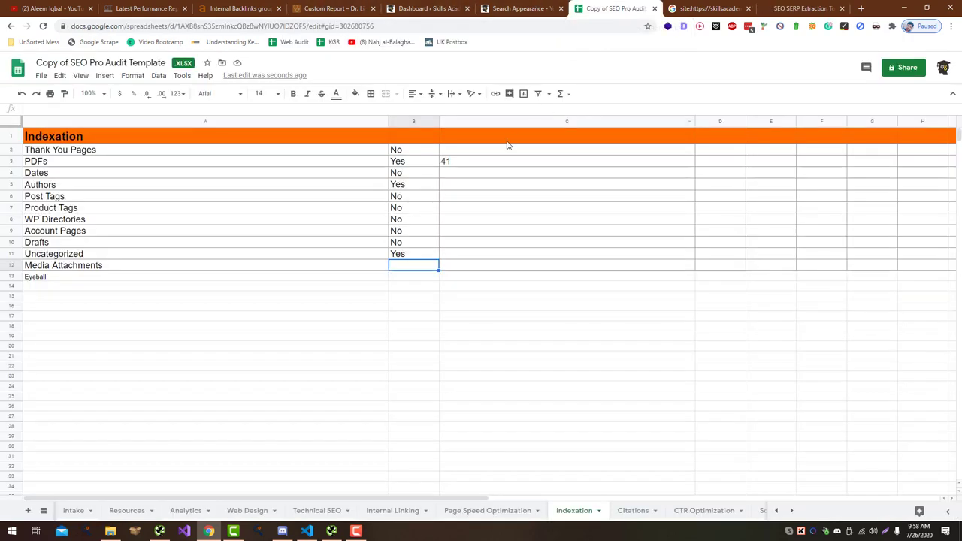
type("No")
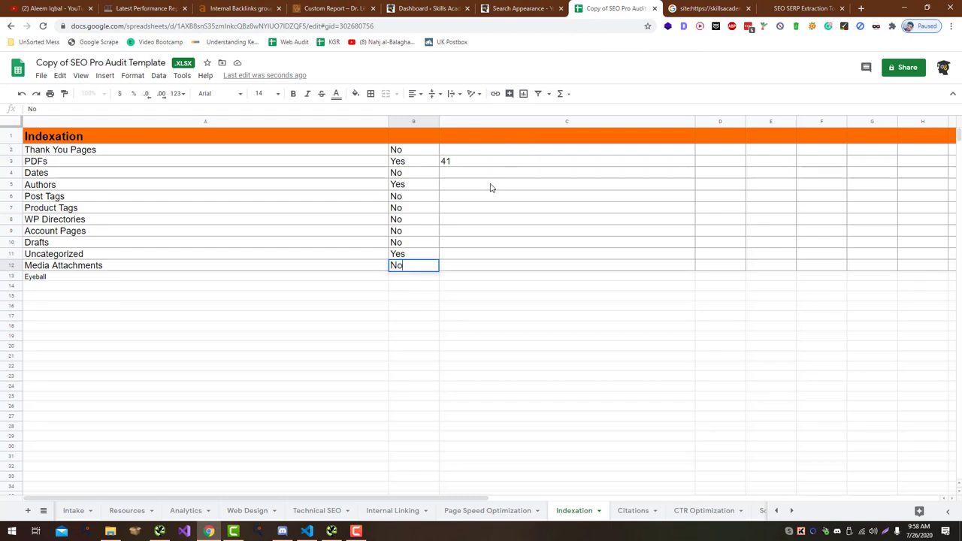
key("Return")
left_click(463, 266)
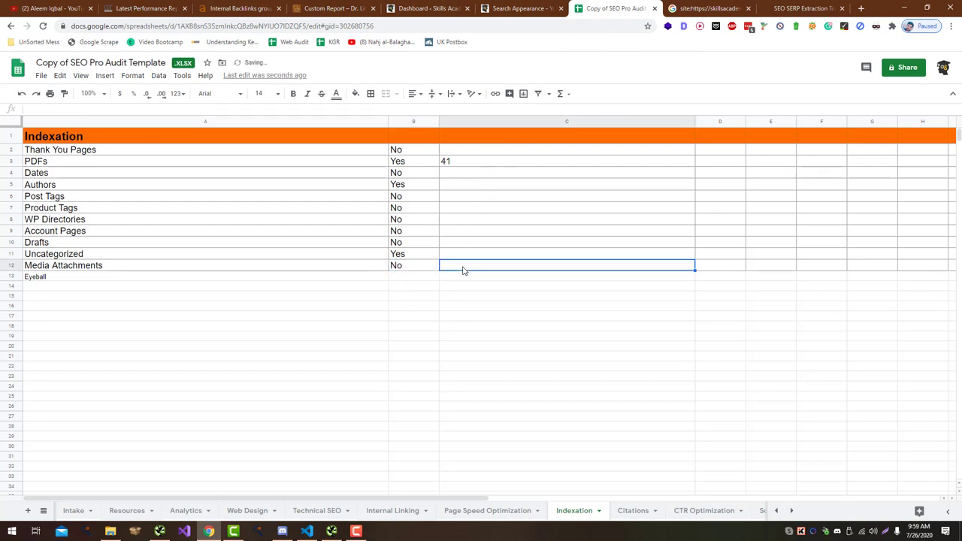
Step: Move the PDF count of 41 from column C to column D in the PDFs row
left_click(491, 162)
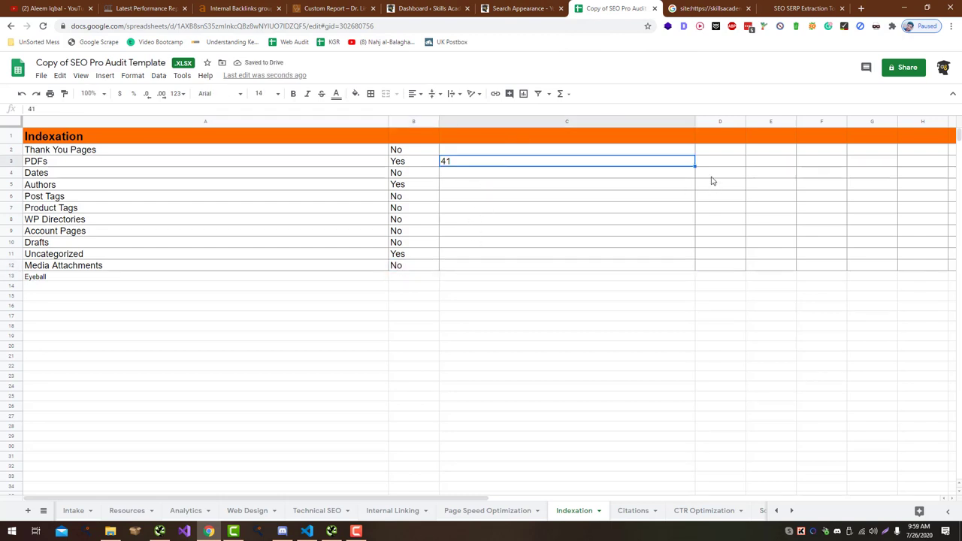
key("ctrl+x")
left_click(703, 164)
key("ctrl+v")
Step: Enter the example URL example.com/wp-content/2020/08/example.pdf in column C of the PDFs row
left_click(634, 164)
type("example")
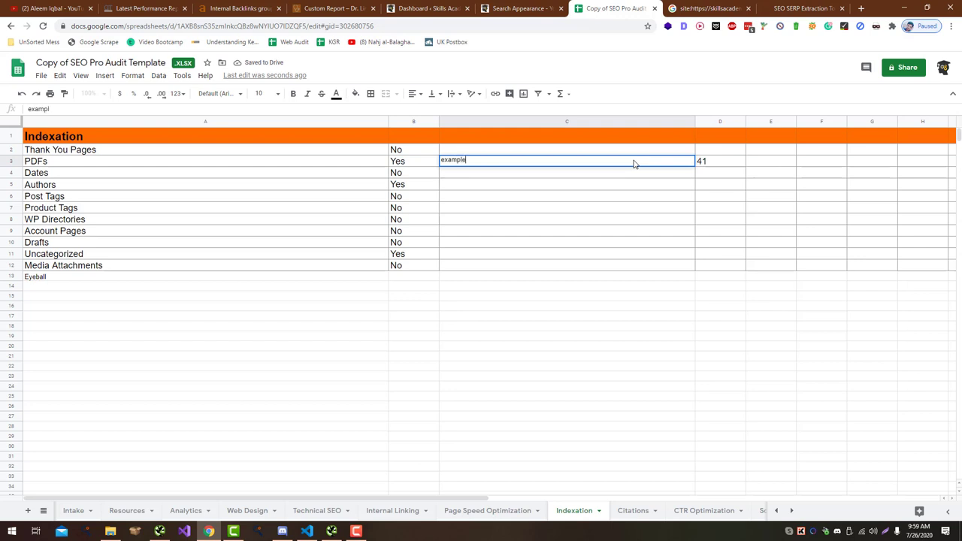
type(".com/wp-conten")
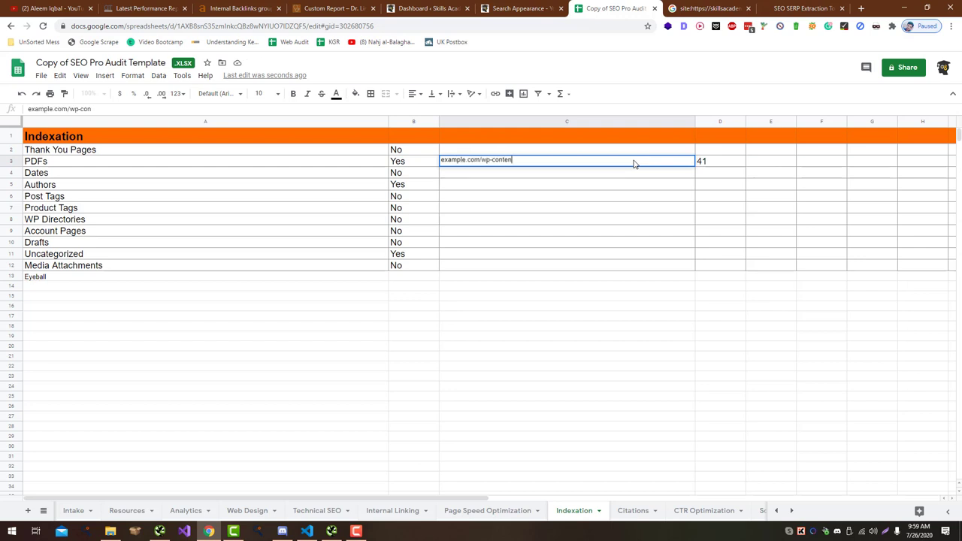
type("t/201")
key("BackSpace")
type("20/08/e")
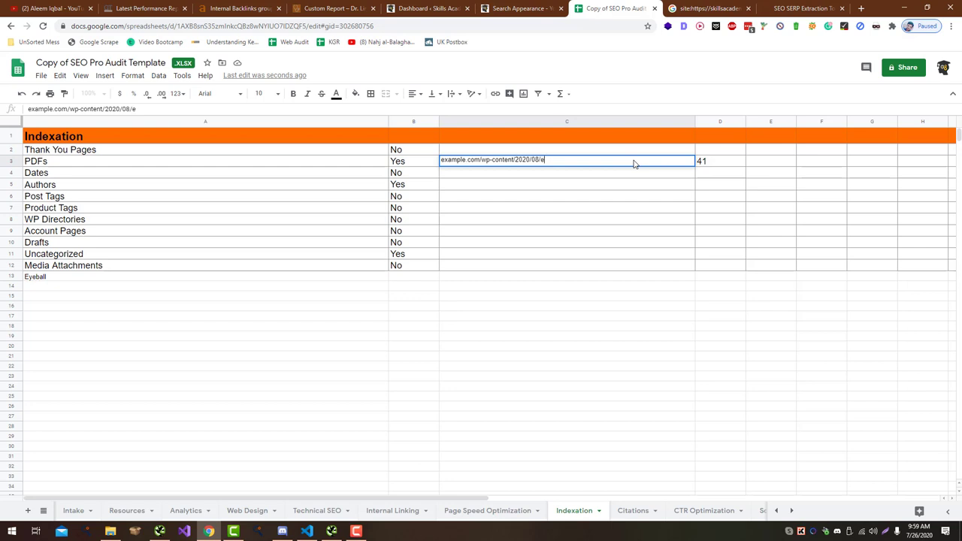
type("xample.co")
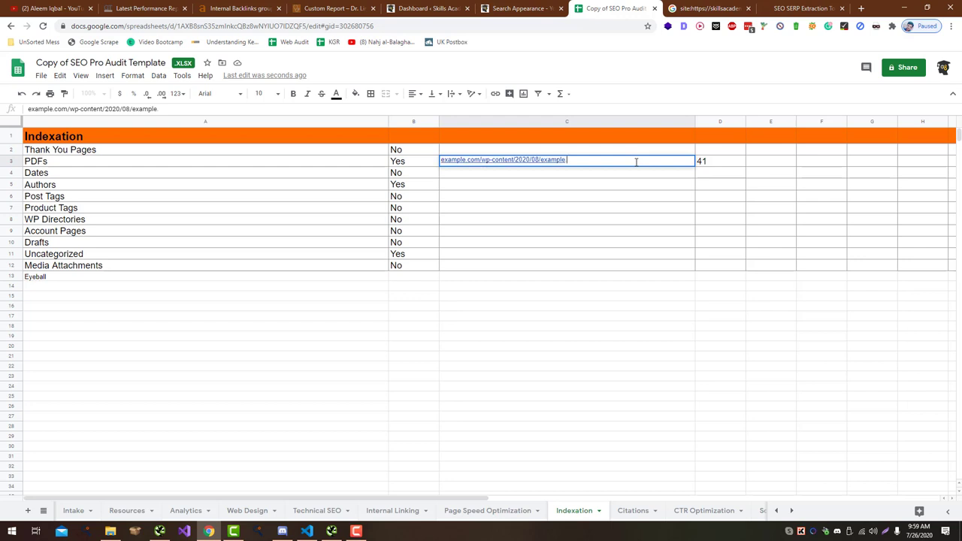
type("pdf")
key("Return")
Step: Enter the example URL example.com/thank-you in column C of the Thank You Pages row
key("Up")
key("Up")
key("ctrl+v")
type("xa")
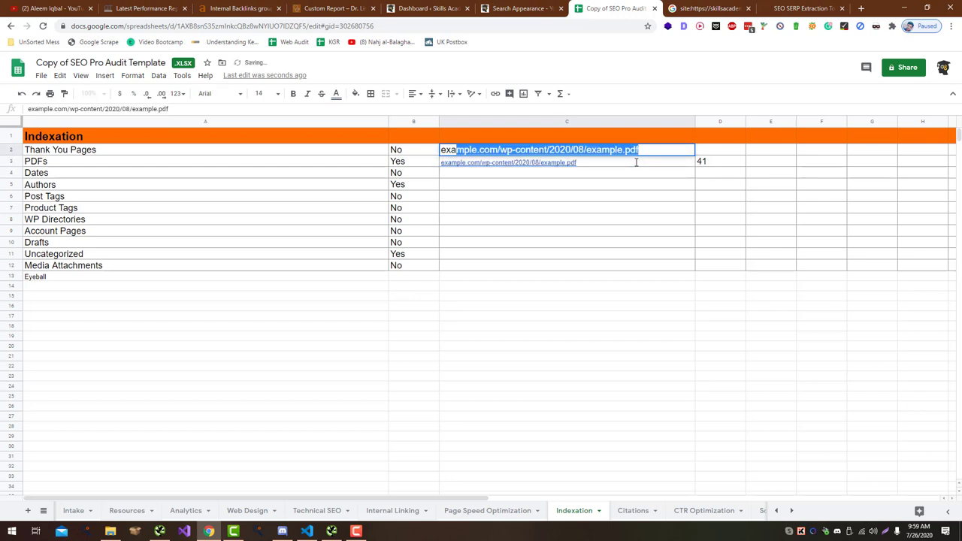
type("mple.com/t")
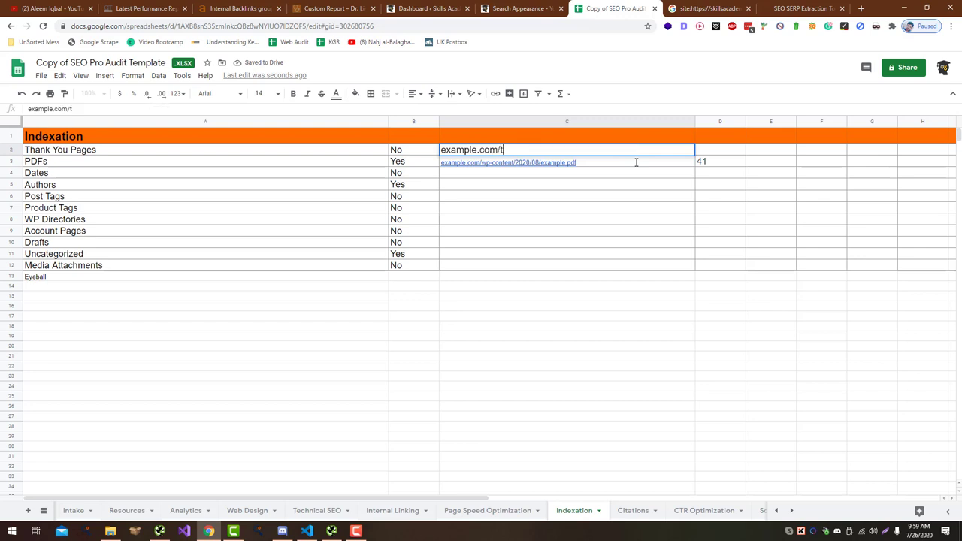
type("hank-=you")
key("Return")
Step: Enter the example URL example.com/2018/08 in column C of the Dates row
key("Down")
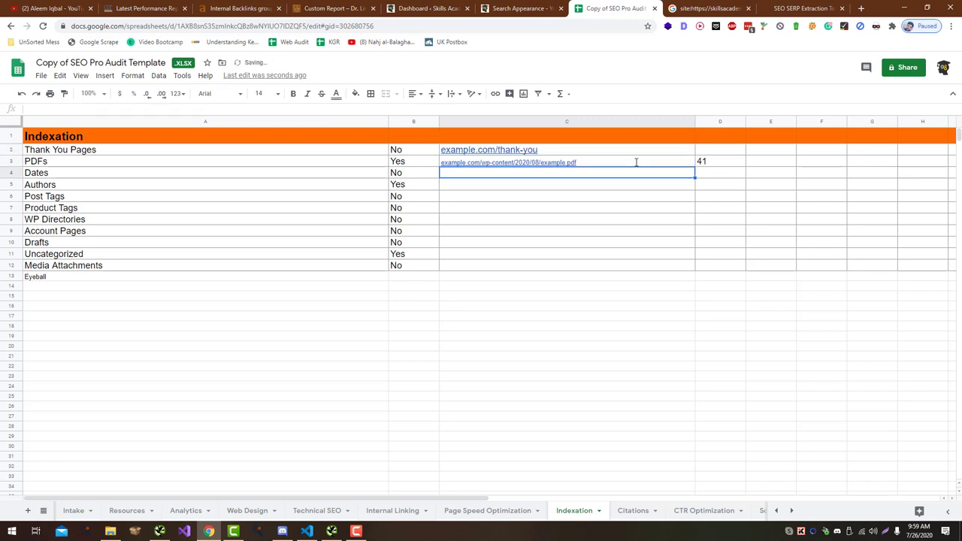
type("example.co")
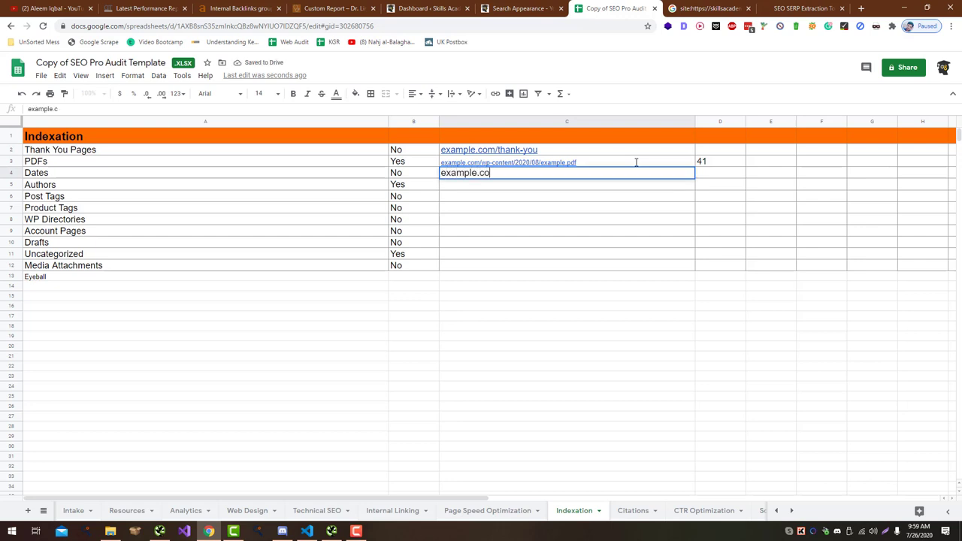
type("m/wp-content")
key("BackSpace")
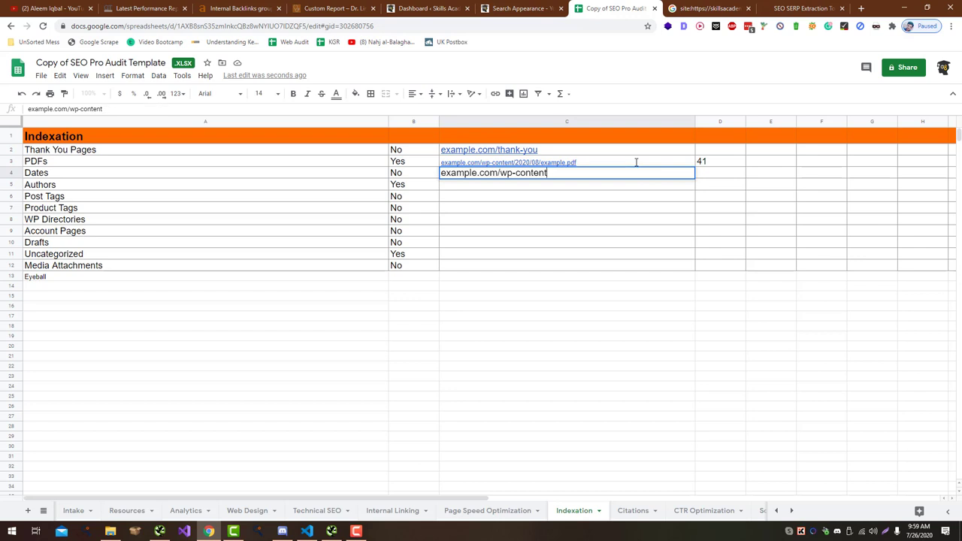
key("ctrl+BackSpace")
key("ctrl+BackSpace")
type("201")
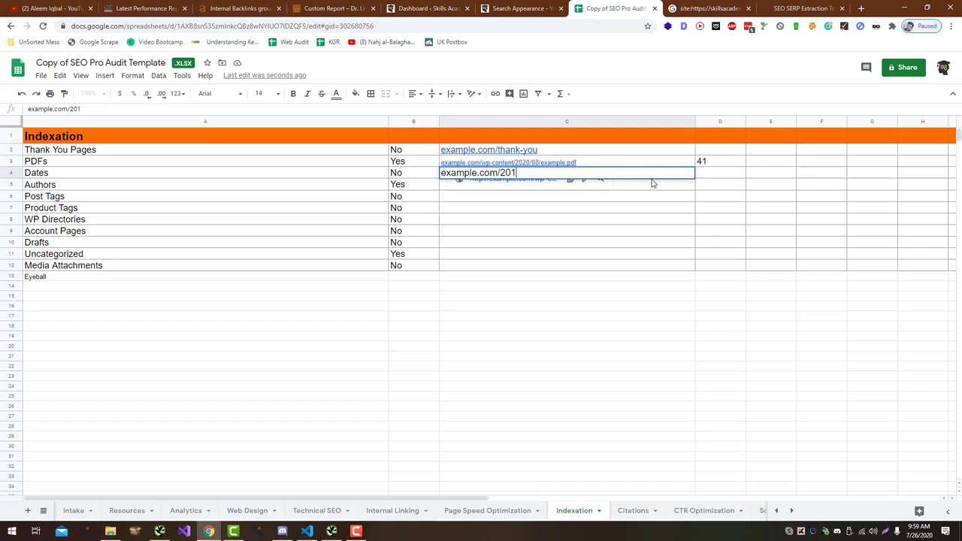
type("8/08")
key("Return")
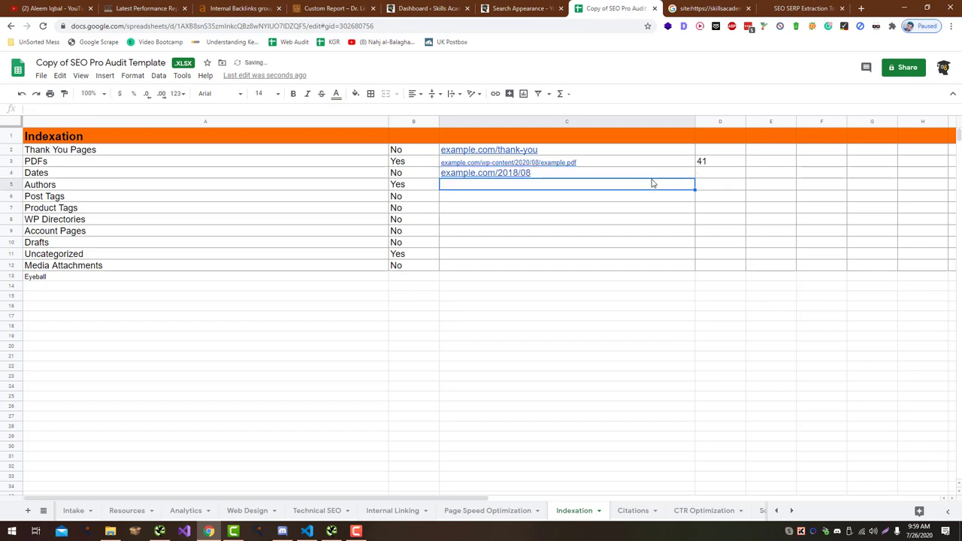
Step: Enter the example URLs example.com/author/admin for Authors and example.com/tag/test for Post Tags in column C
type("examp")
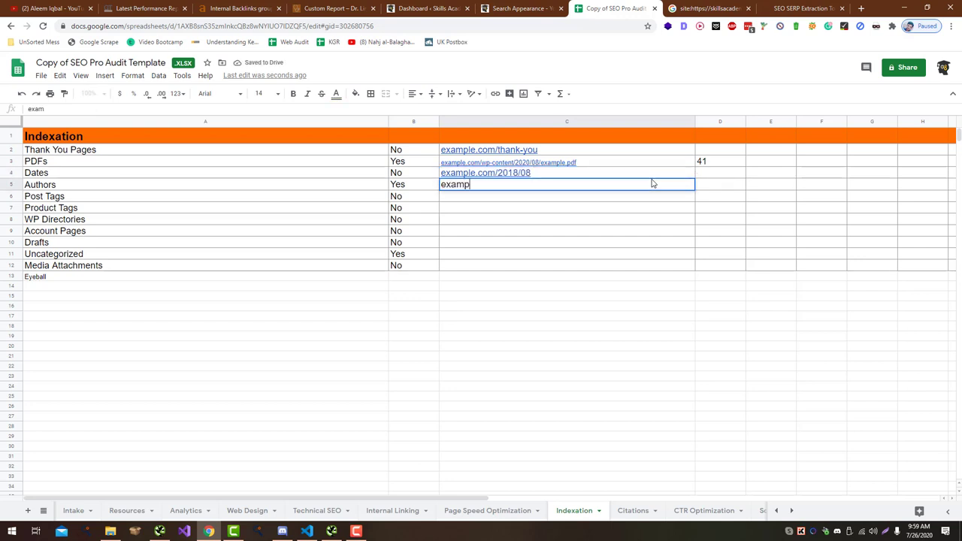
type("le.com/author/admin")
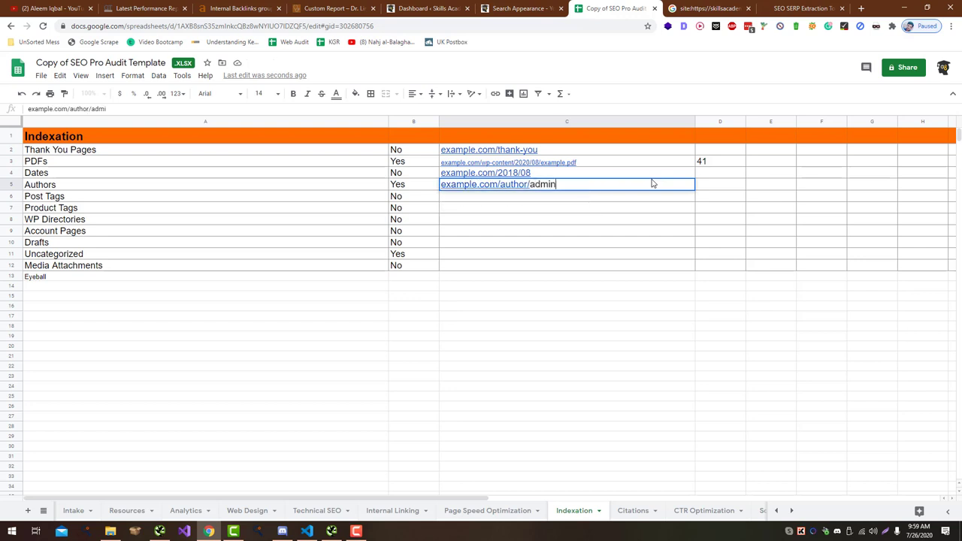
key("Return")
type("e")
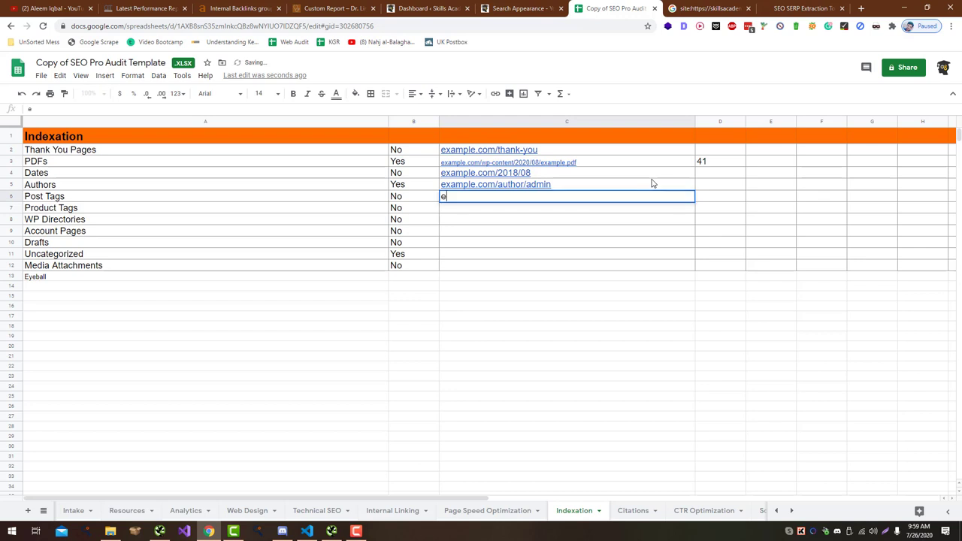
type("xample.com/")
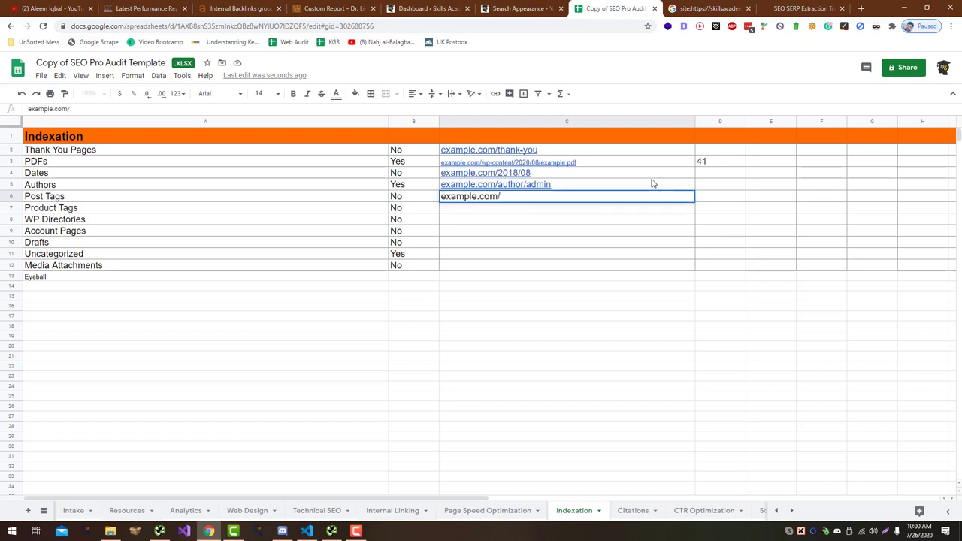
type("tag/test")
key("Return")
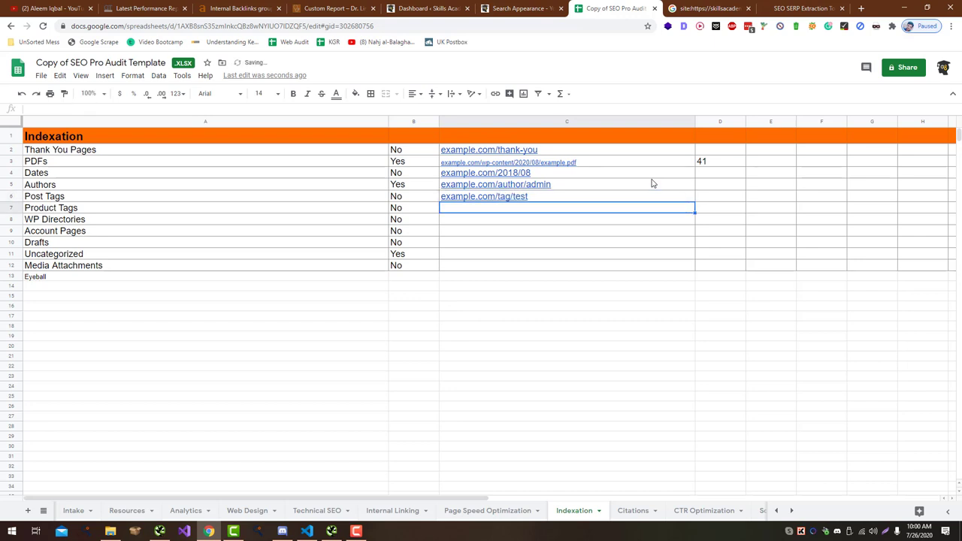
Step: Enter example.com/produce-tag/test as the example URL in the Product Tags row of the Indexation sheet
type("exa")
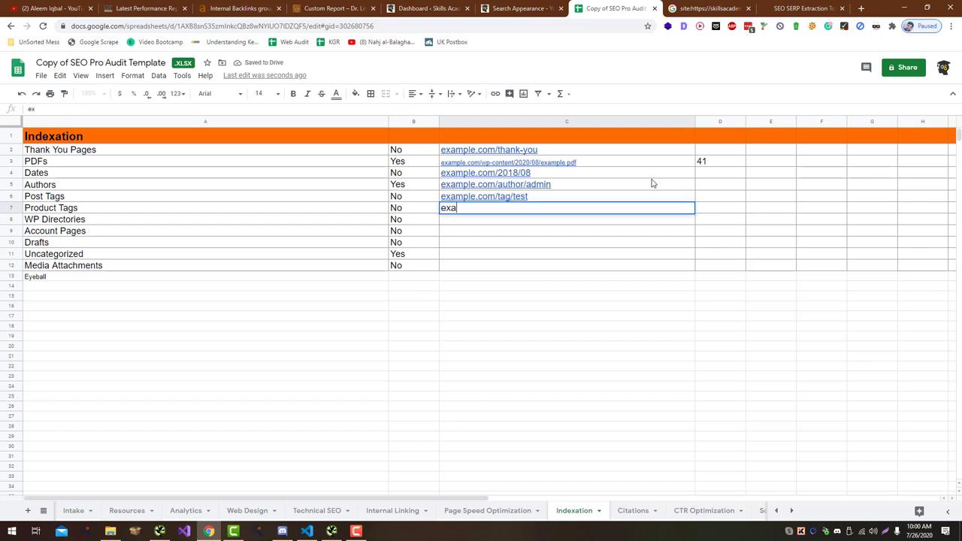
type("mple.com/t")
key("BackSpace")
type("p;od")
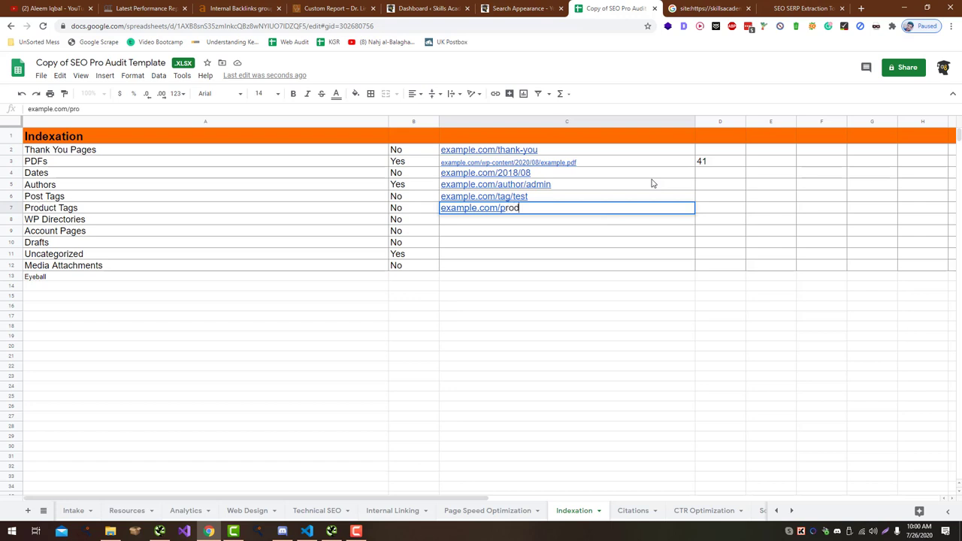
type("uce0-tag/test")
key("Return")
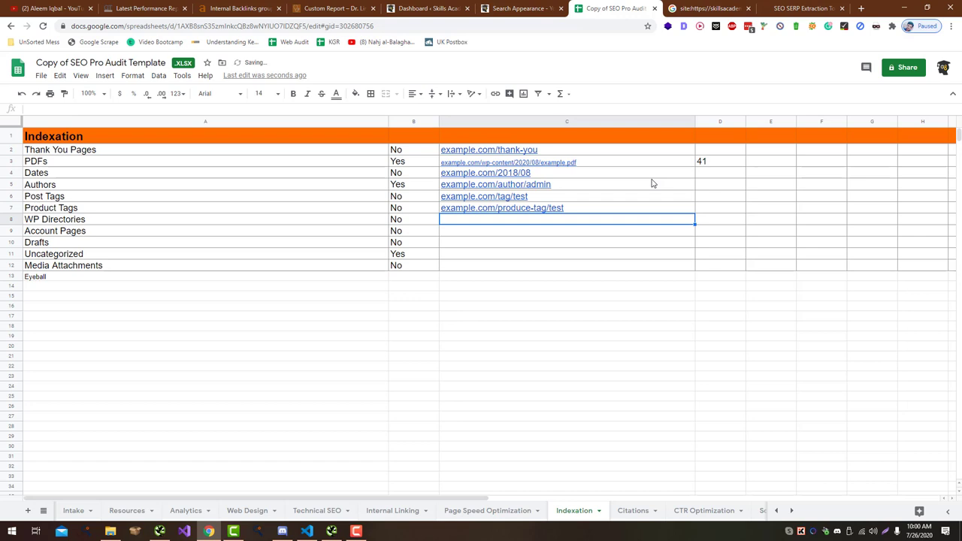
Step: Enter example.com/wp-content/plugins/ as the example URL in the WP Directories row
type("exam")
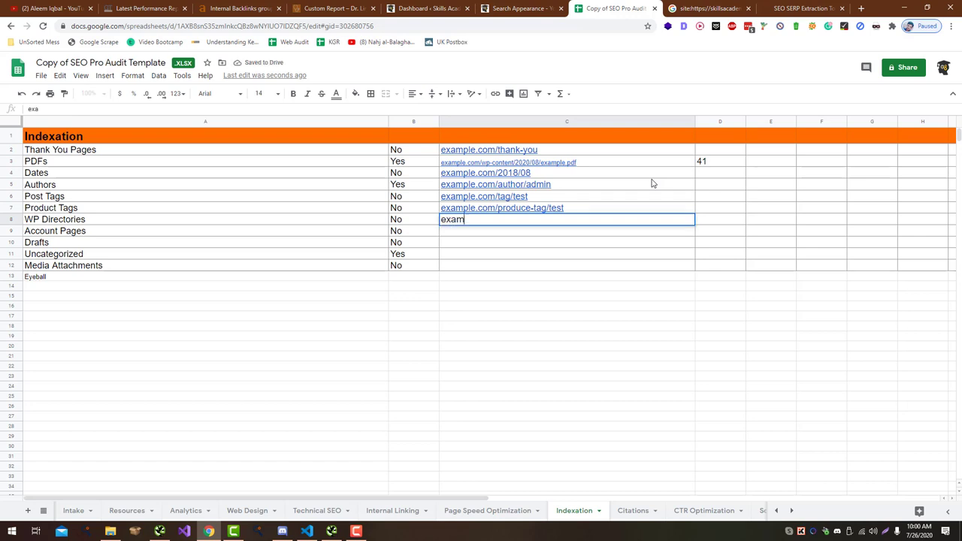
type("ple.com/")
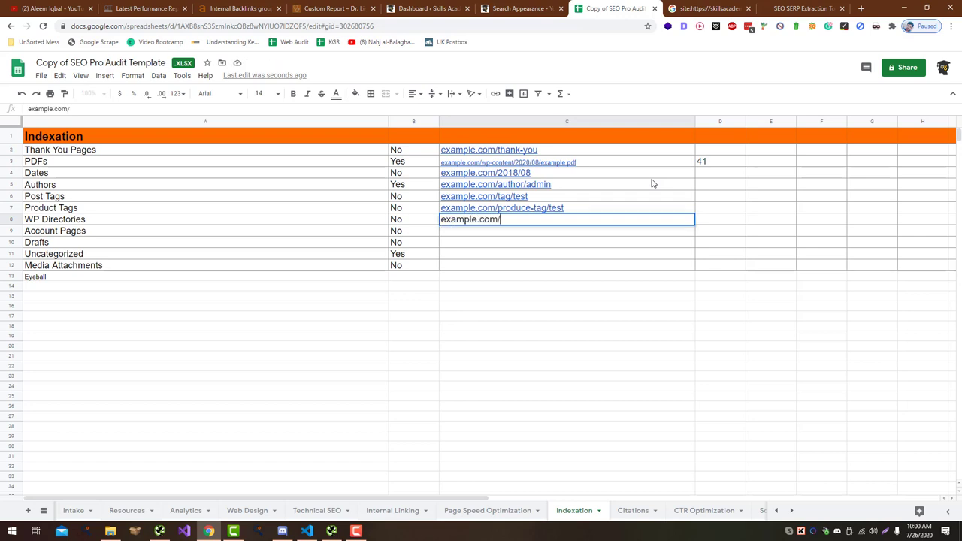
type("wp-content")
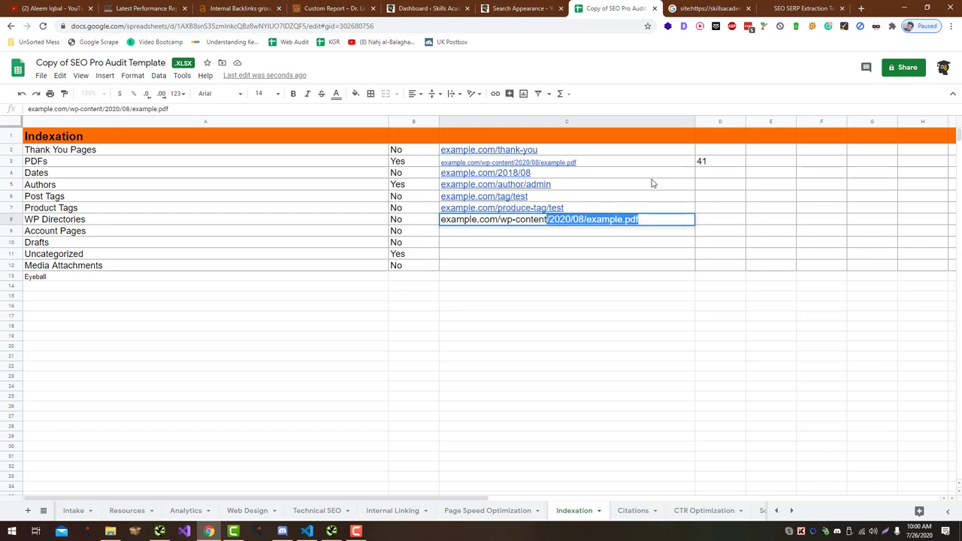
type("/plu")
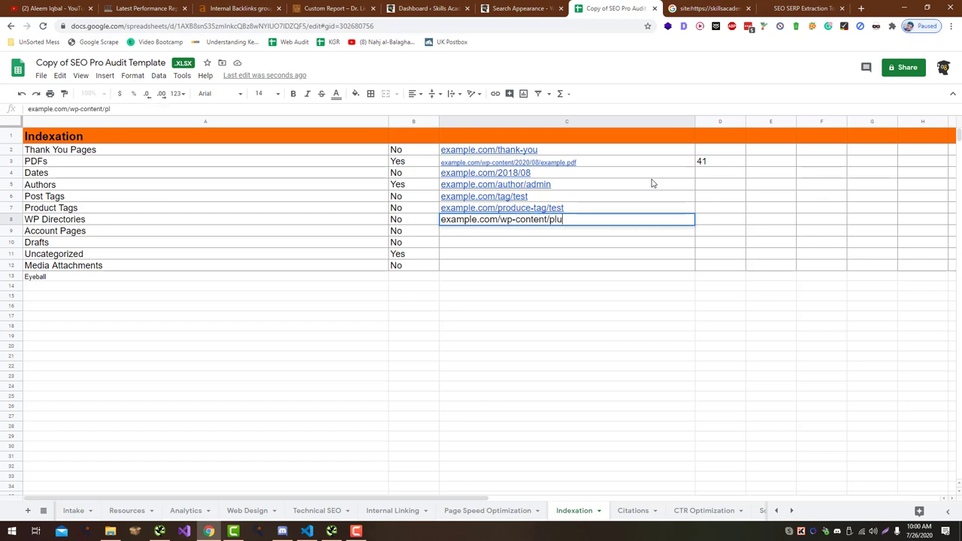
type("gins/")
key("Return")
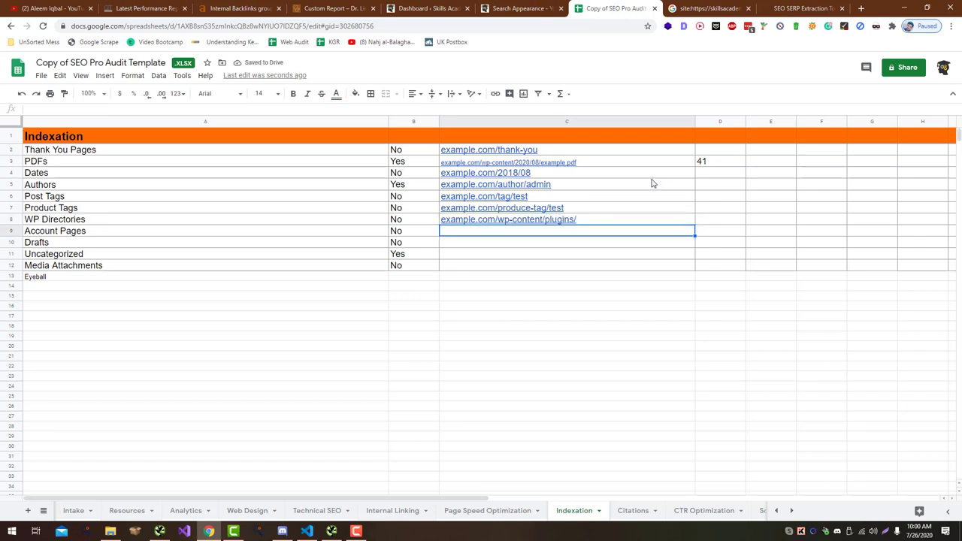
Step: Enter the example URLs example.com/my-account for Account Pages and example.com/draft for Drafts
type("exampl")
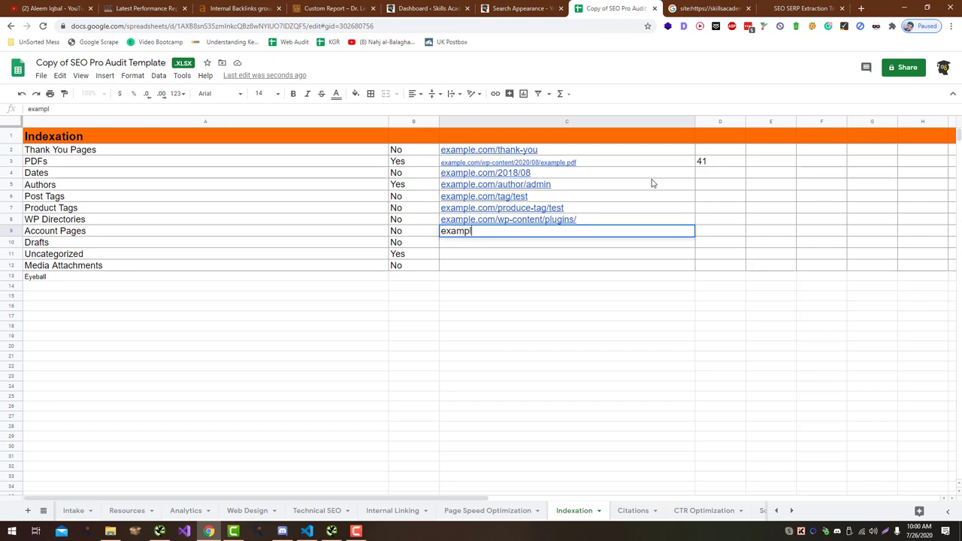
type("e.com/my-account")
key("Return")
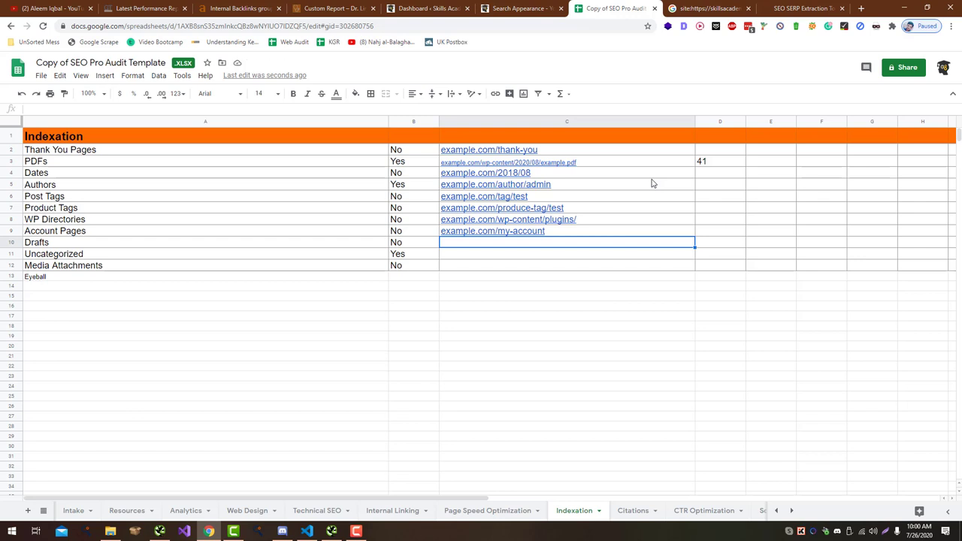
type("exam")
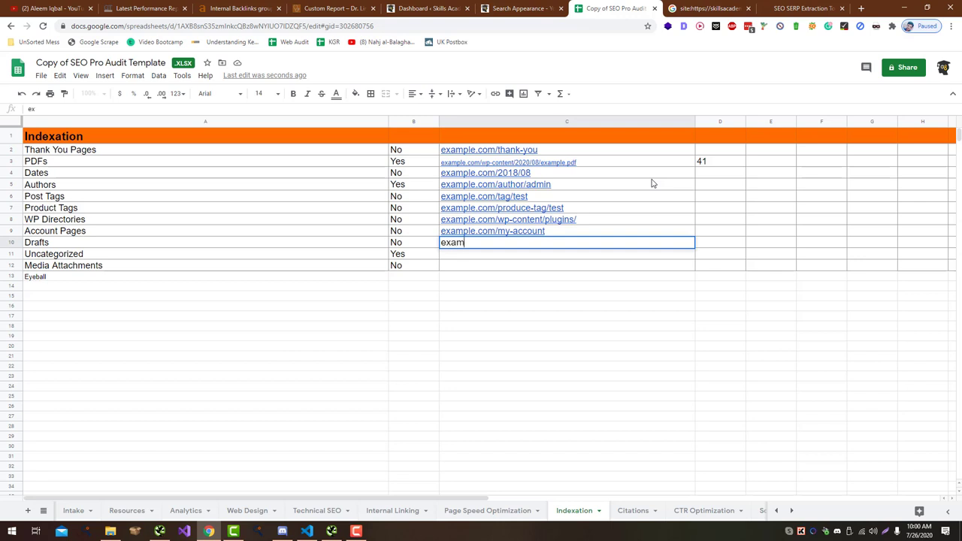
type("ple.com/drafta")
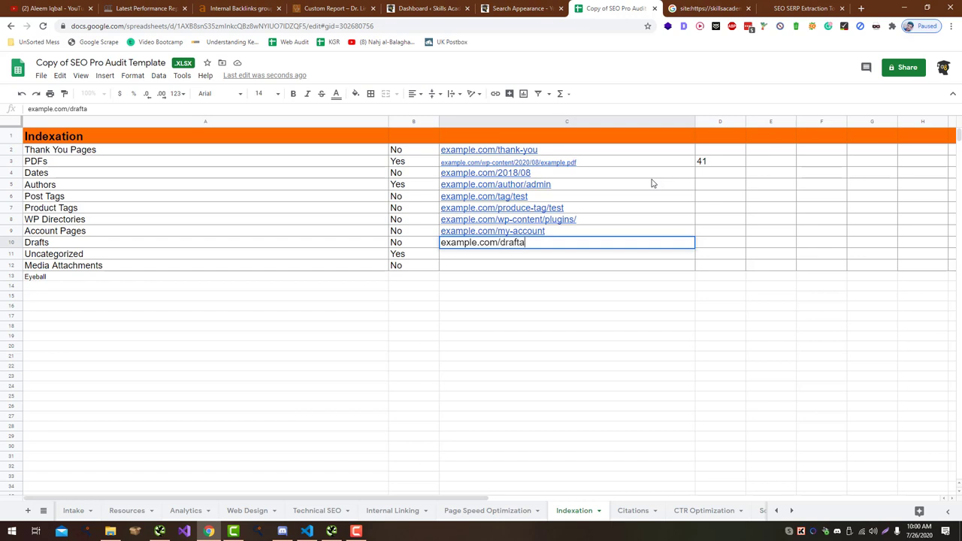
key("Return")
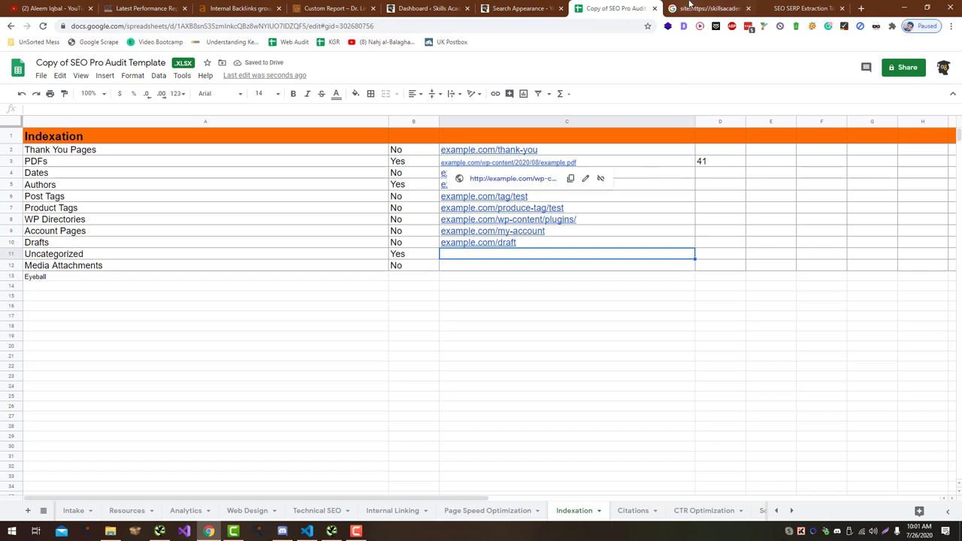
left_click(692, 6)
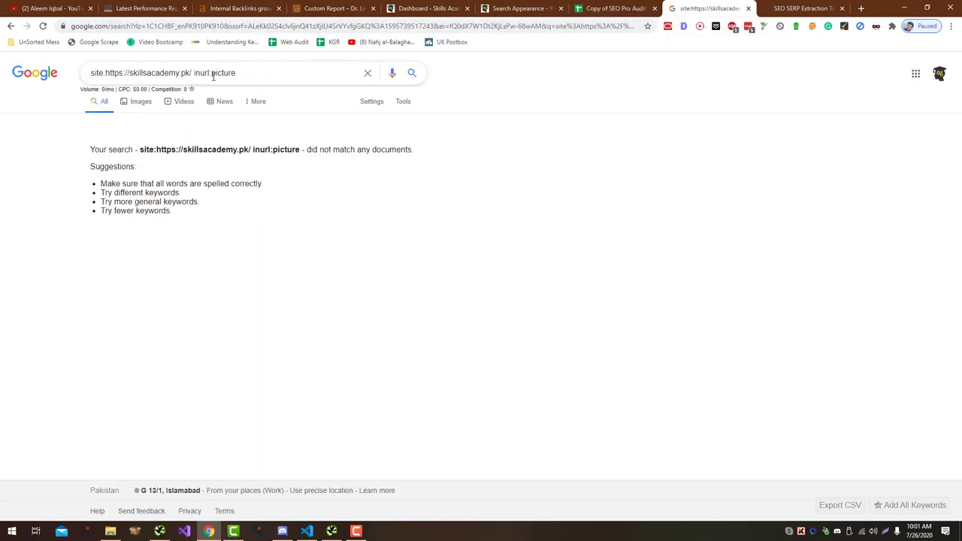
left_click_drag(212, 79, 260, 78)
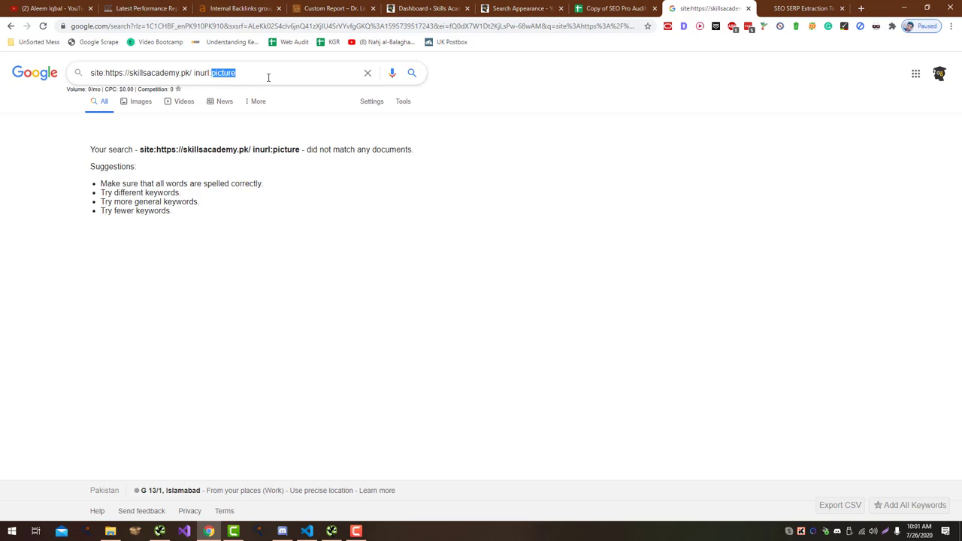
type("photo")
key("Return")
left_click(612, 8)
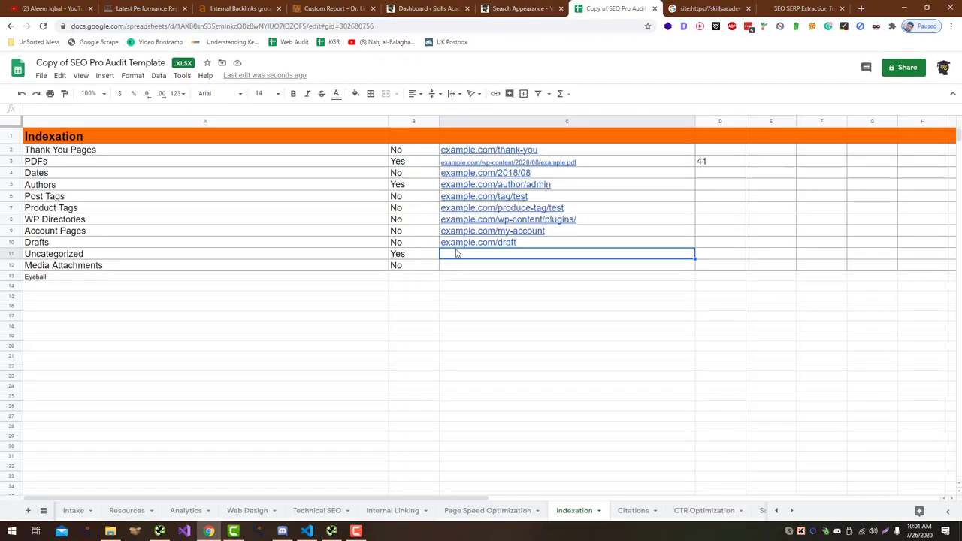
left_click(707, 8)
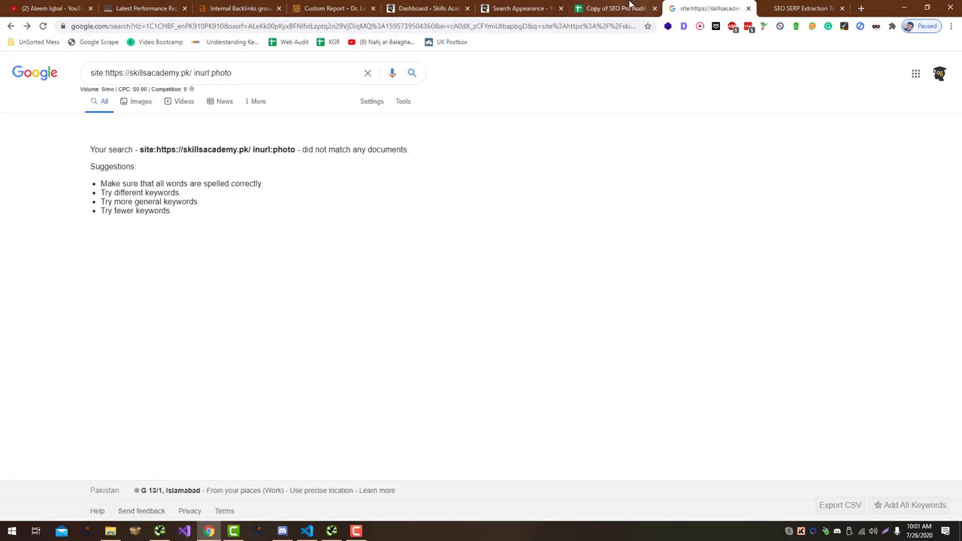
Step: Return to the audit spreadsheet and enter example.com/category/uncategorized as the example URL in the Uncategorized row
left_click(613, 8)
type("exampl")
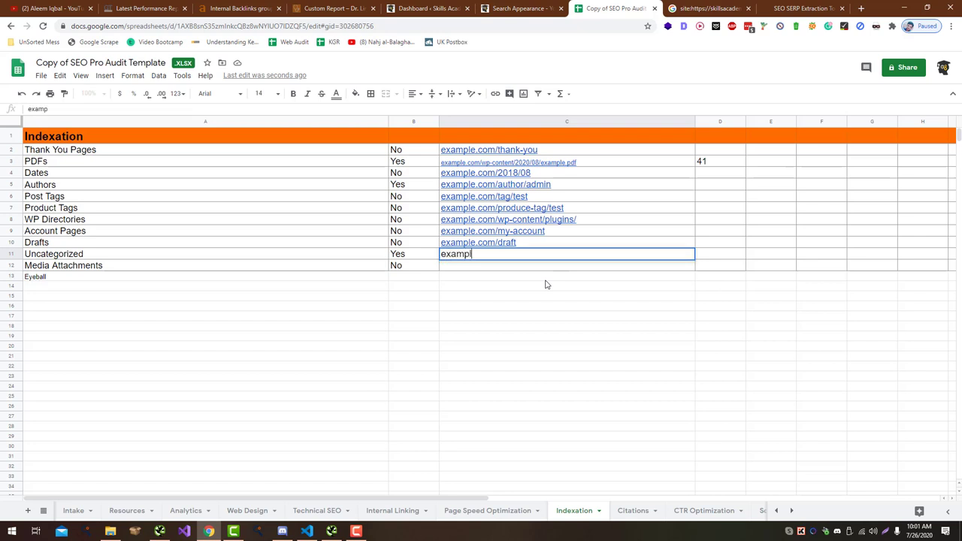
type("e.com/categ")
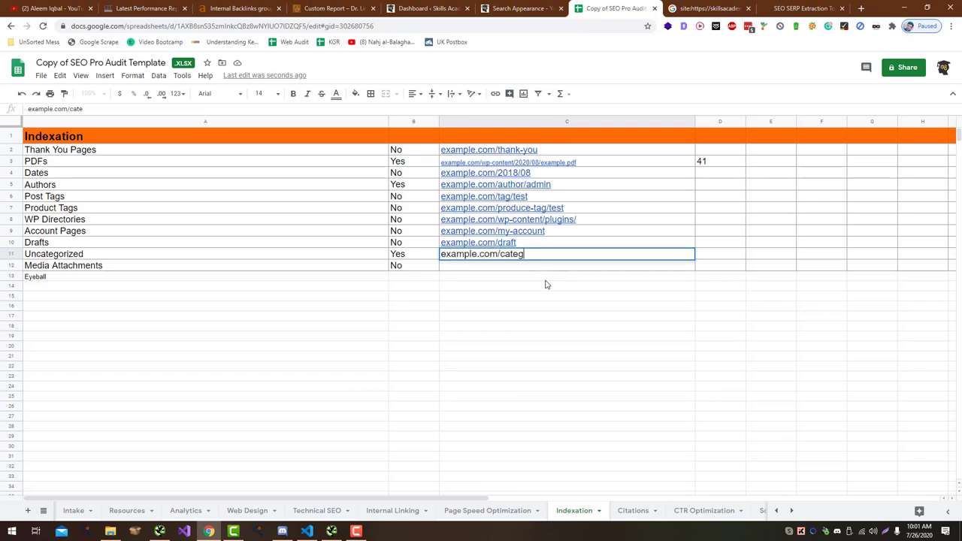
type("ory/")
type("uj")
type("categoriz")
type("d")
key("Return")
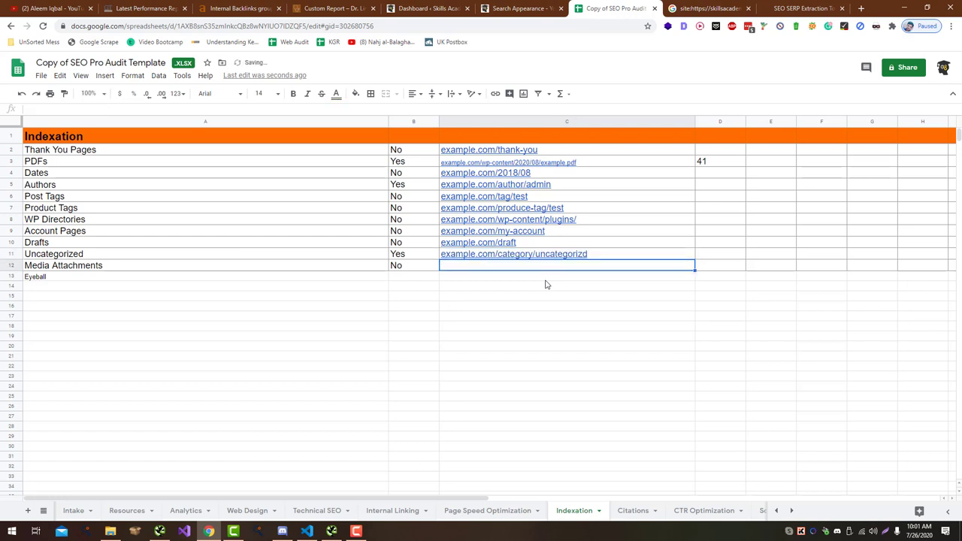
left_click(599, 253)
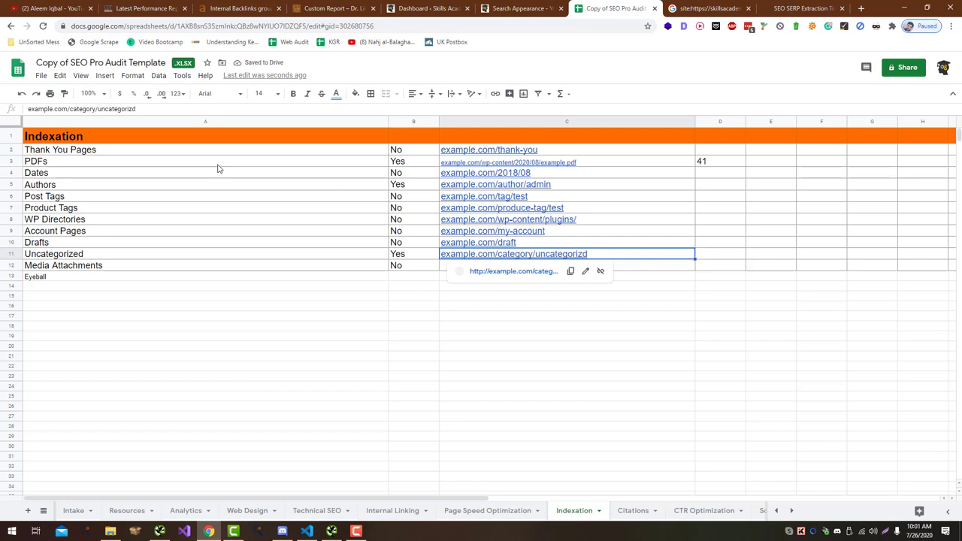
left_click(132, 110)
type("e")
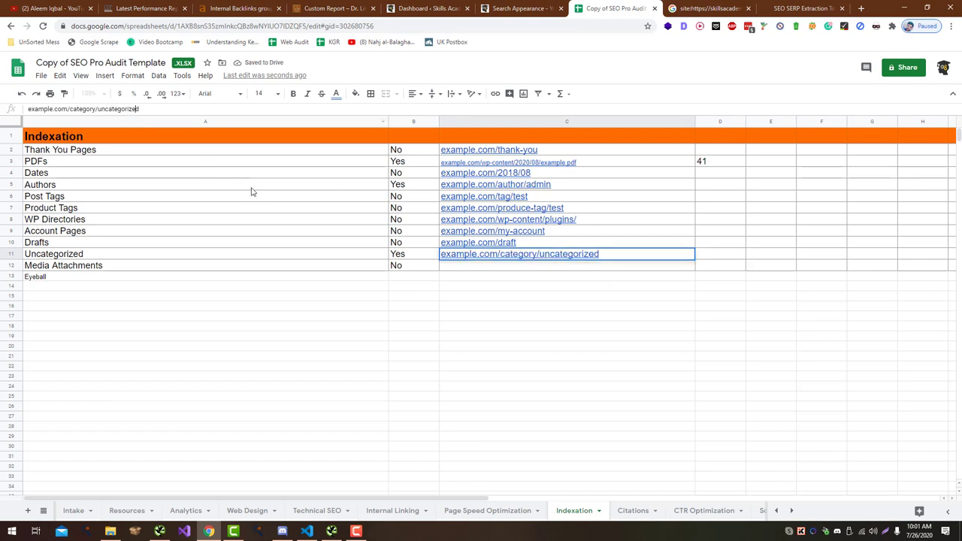
key("Return")
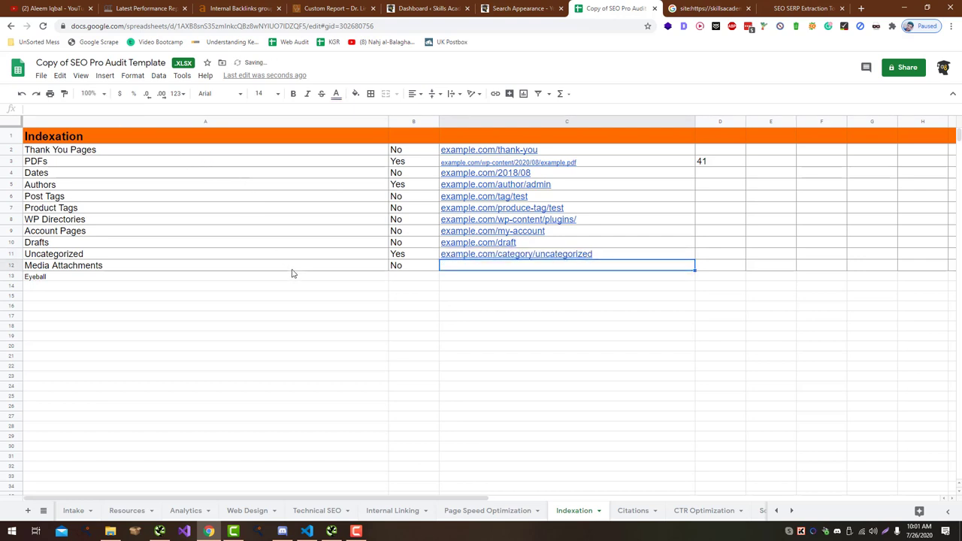
Step: Enter example.com/post-link/test-image as the example URL in the Media Attachments row
type("example.com")
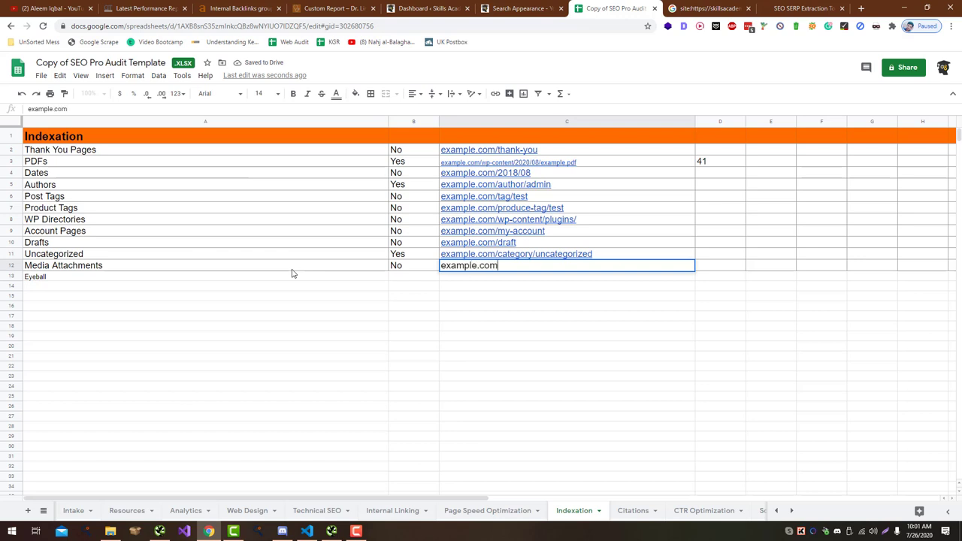
type("/post-link")
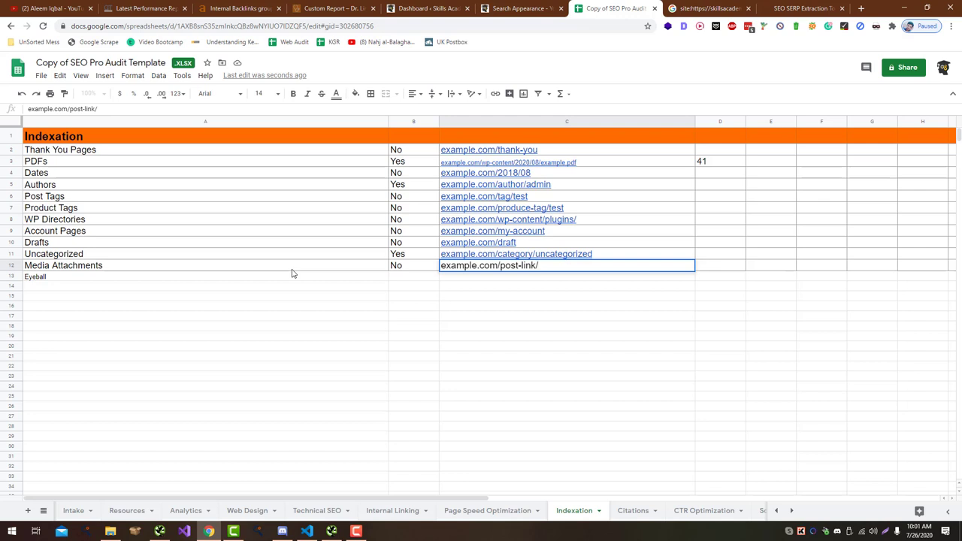
type("/test-image")
key("Return")
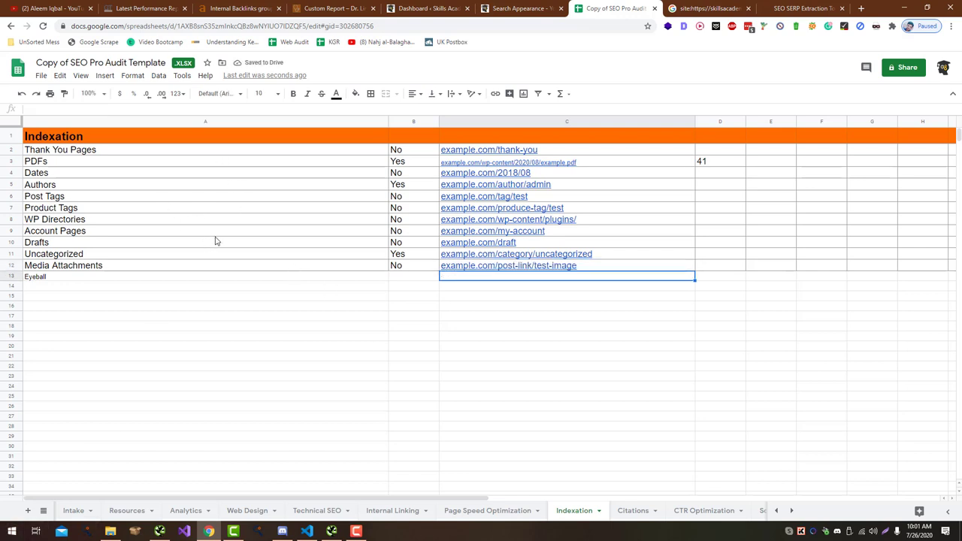
Step: Look over the listed pages on the CTR Optimization sheet
left_click(700, 511)
scroll(526, 451, "down", 2)
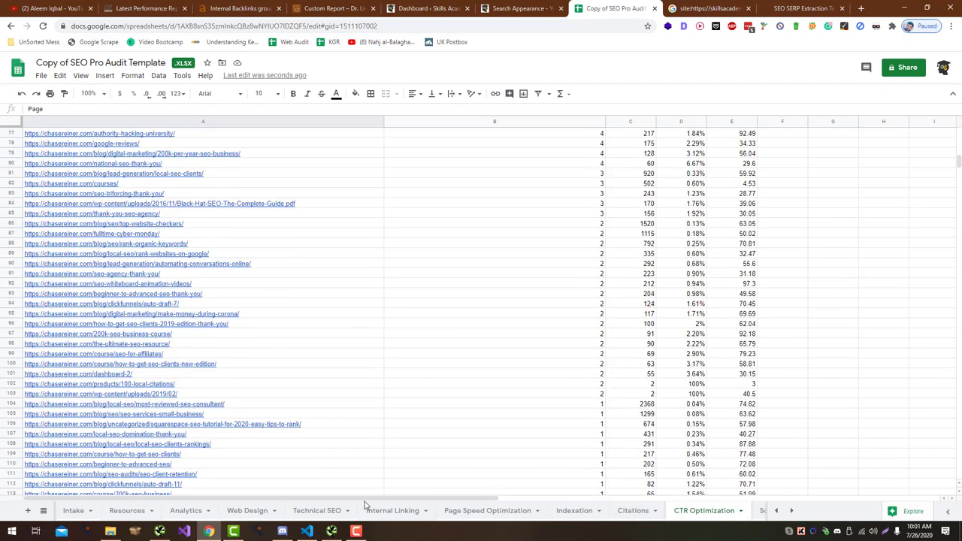
left_click(340, 532)
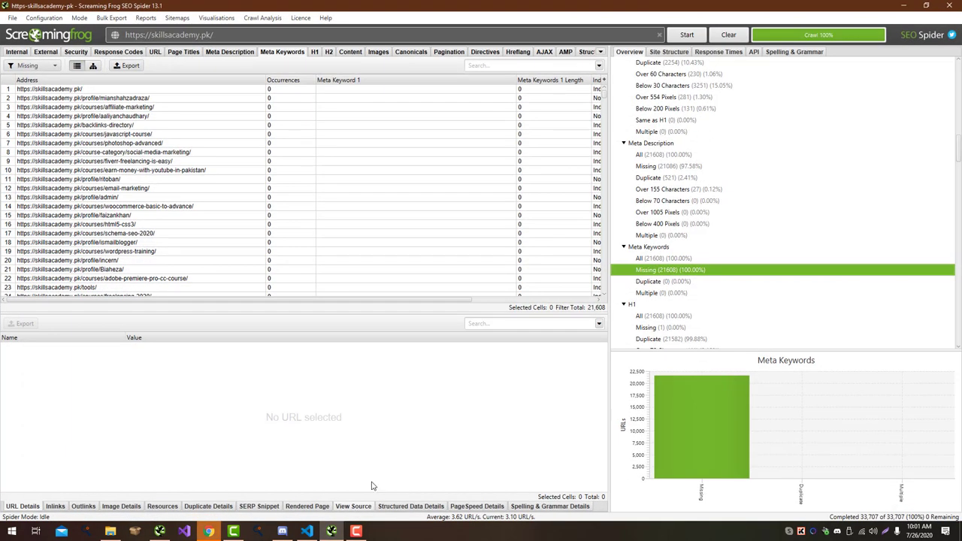
left_click(755, 52)
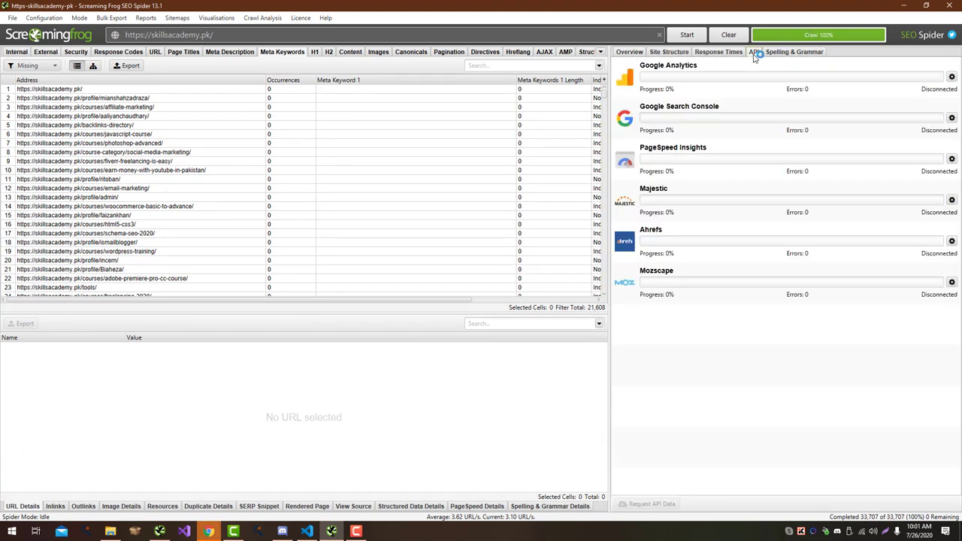
left_click(951, 118)
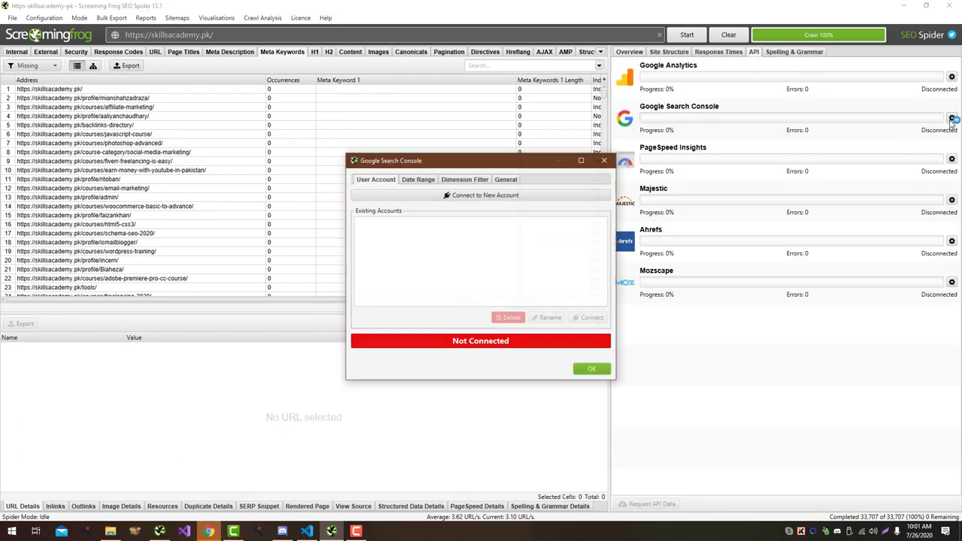
left_click(489, 196)
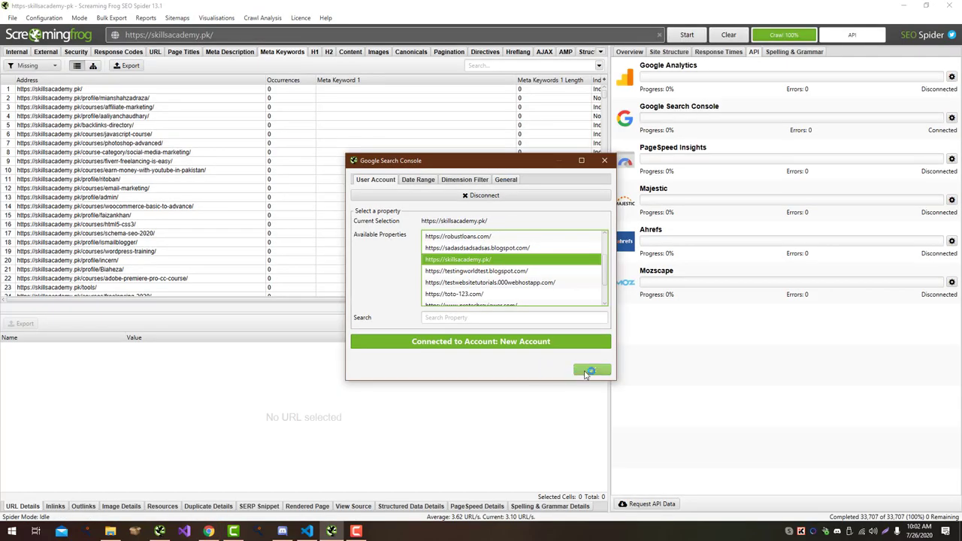
left_click(590, 370)
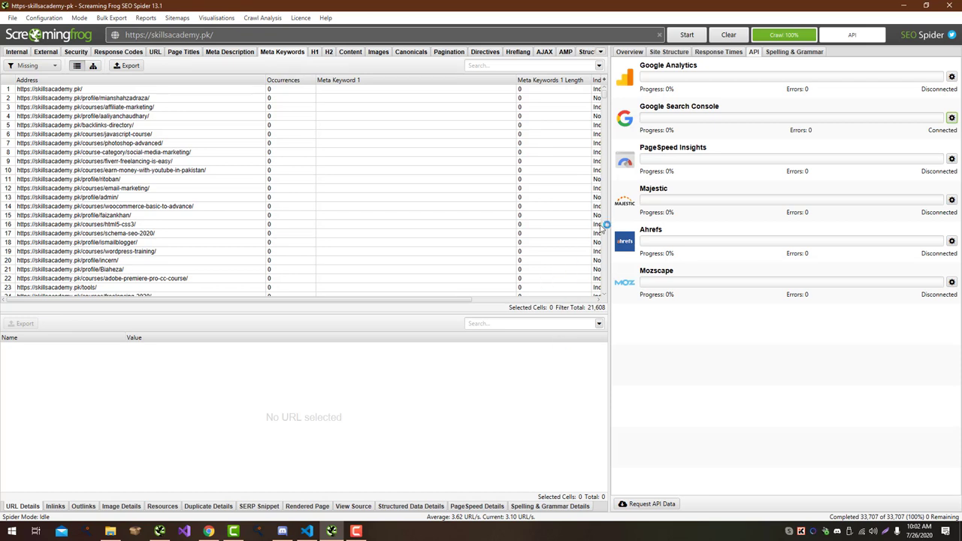
left_click(689, 36)
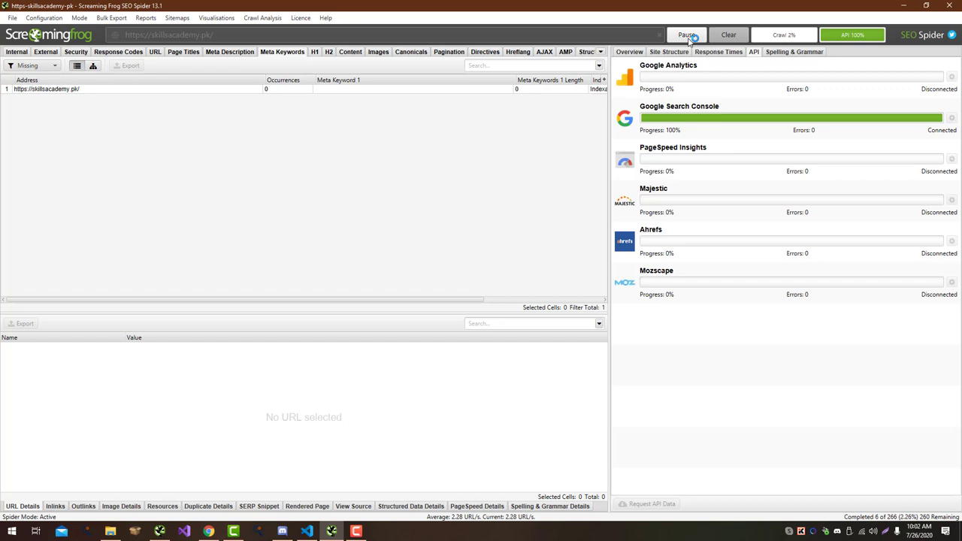
left_click(629, 52)
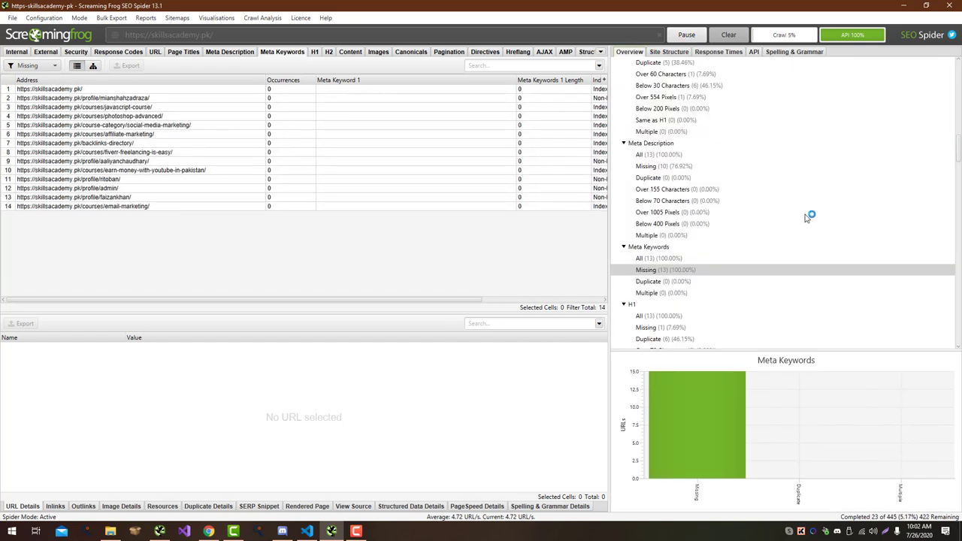
scroll(808, 222, "down", 15)
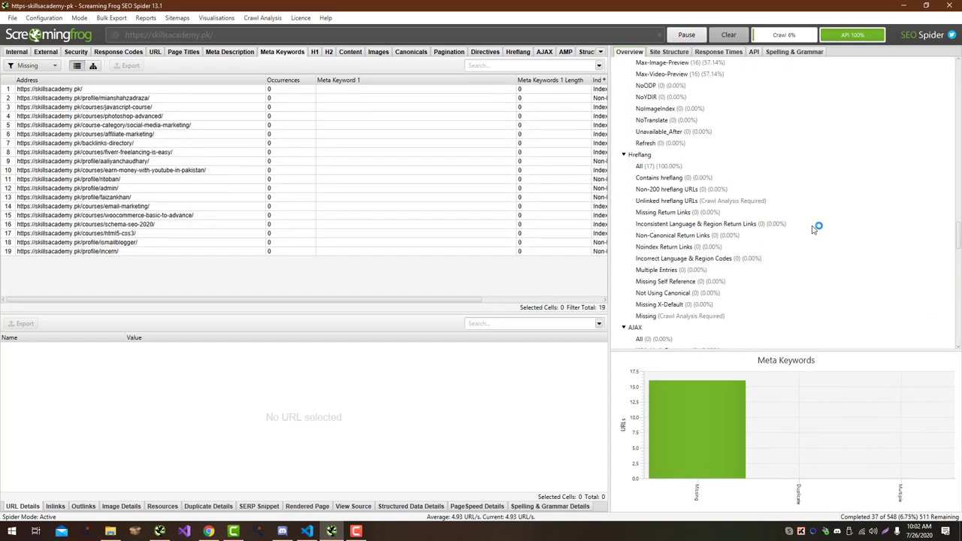
scroll(814, 228, "down", 15)
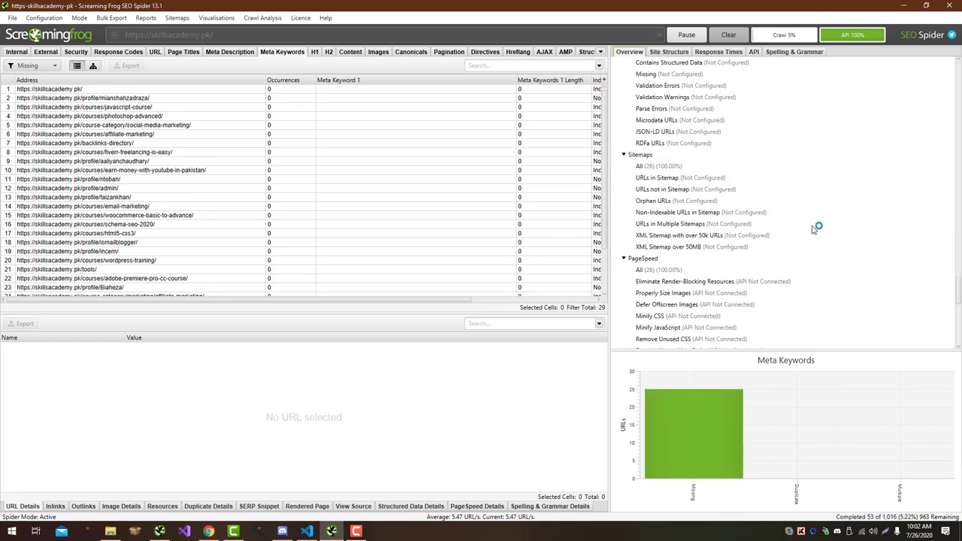
scroll(814, 227, "down", 12)
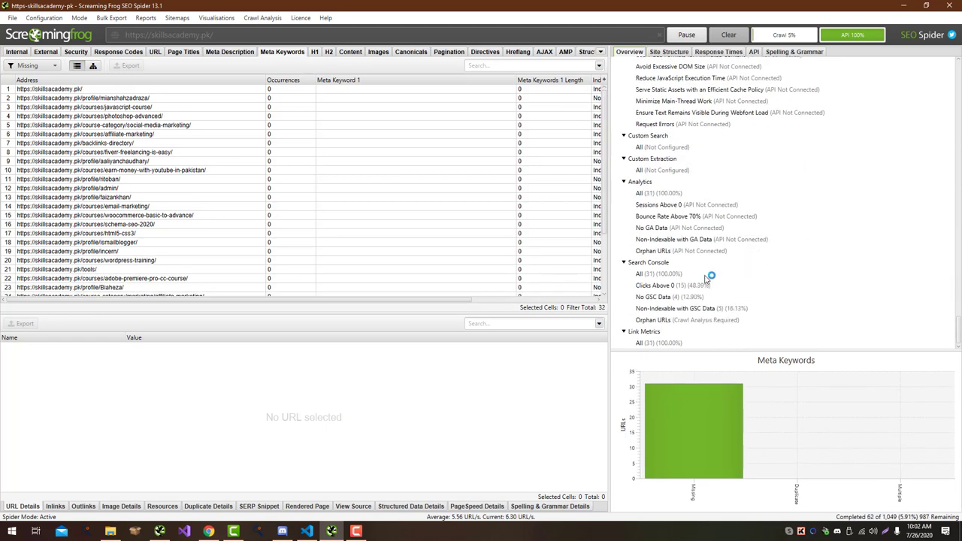
left_click(706, 275)
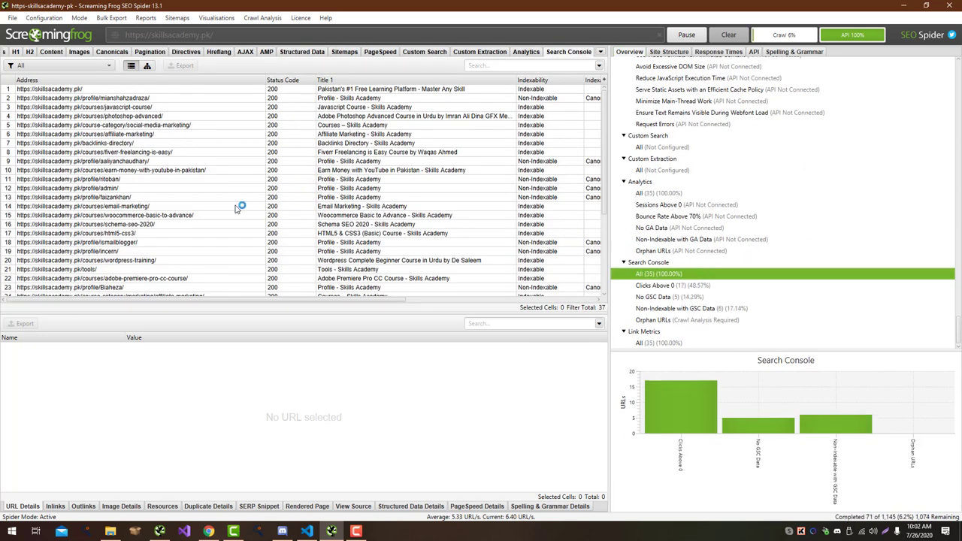
Step: Rearrange the Search Console results so the Clicks, Impressions, CTR and Position columns directly follow the Address column
left_click_drag(41, 300, 200, 302)
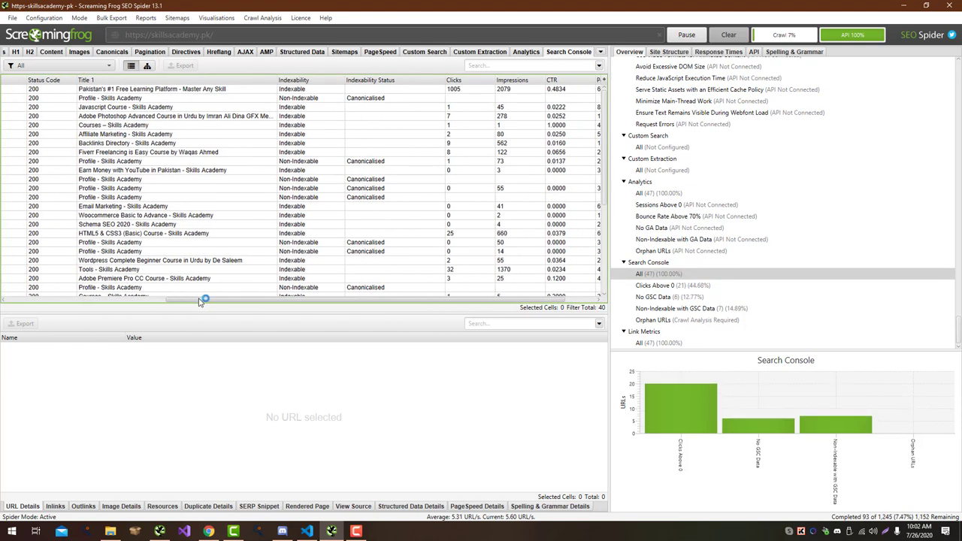
left_click_drag(454, 80, 19, 82)
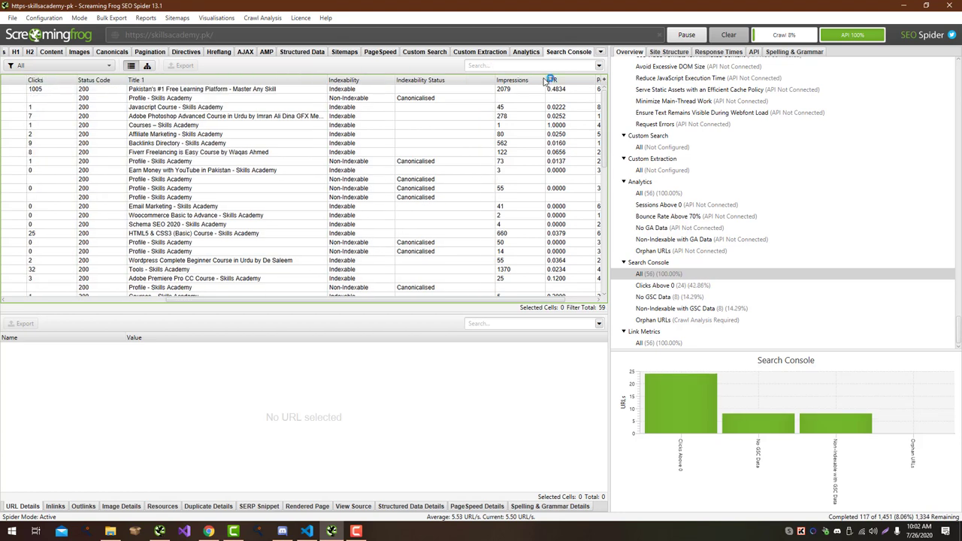
left_click_drag(548, 80, 97, 83)
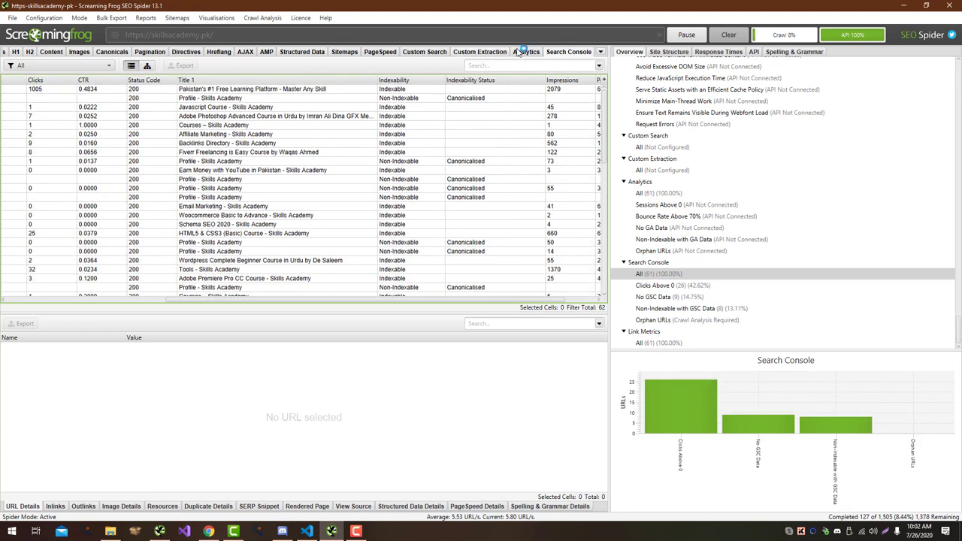
left_click_drag(565, 81, 79, 82)
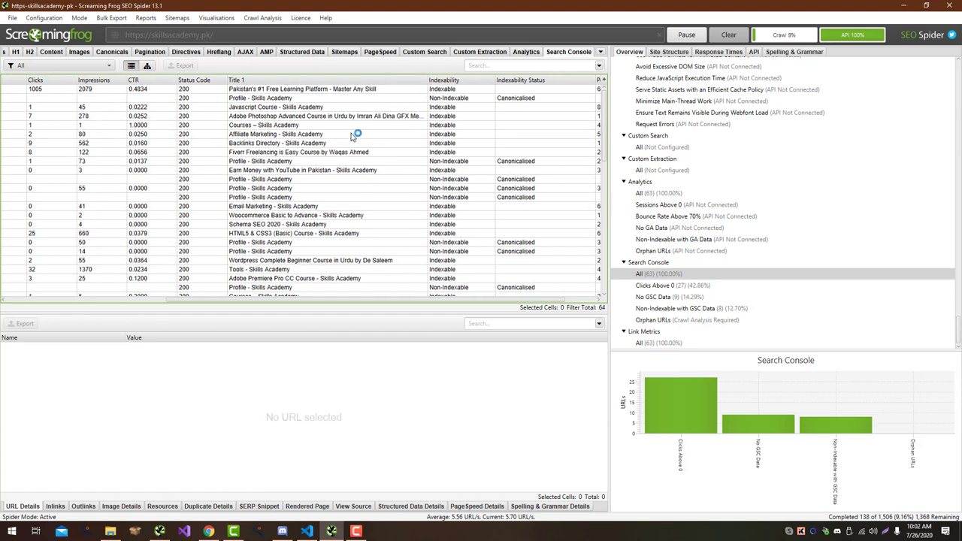
left_click_drag(203, 300, 248, 301)
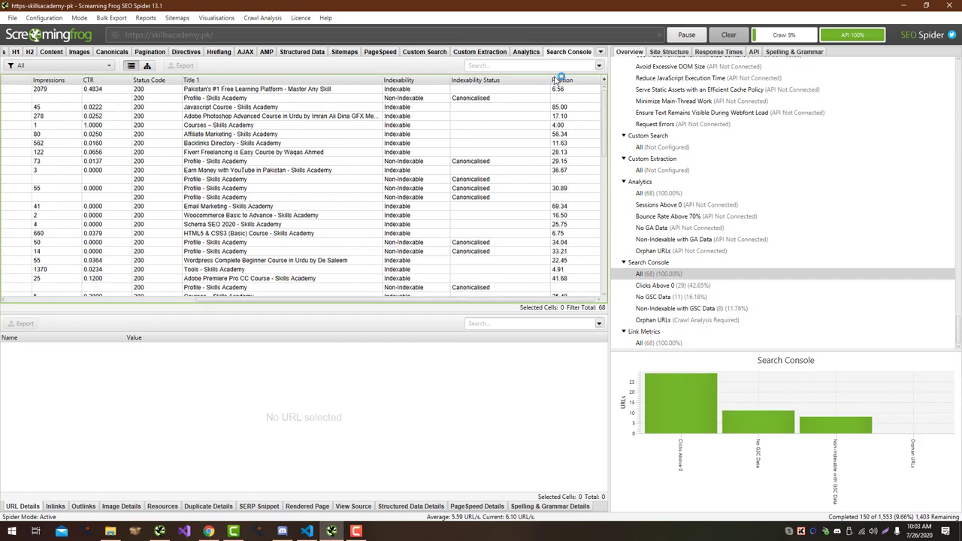
left_click_drag(559, 80, 129, 91)
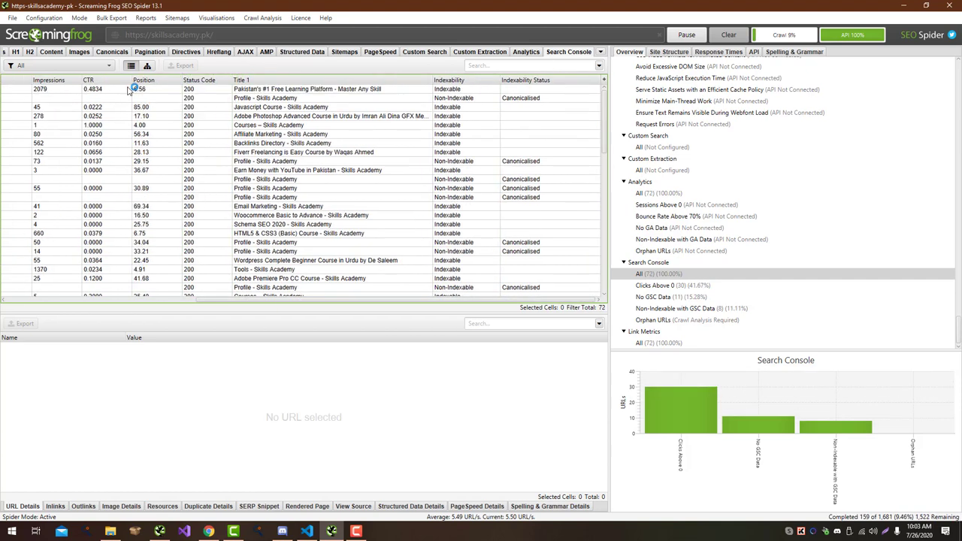
left_click_drag(214, 301, 4, 299)
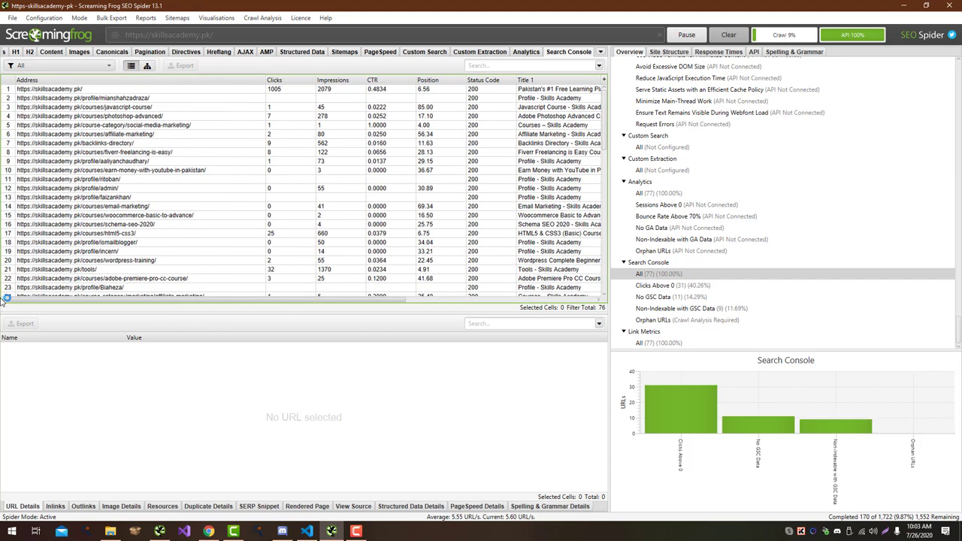
Step: Enlarge the results table's pane and sort the crawled pages by Indexability in ascending order
left_click_drag(150, 299, 175, 300)
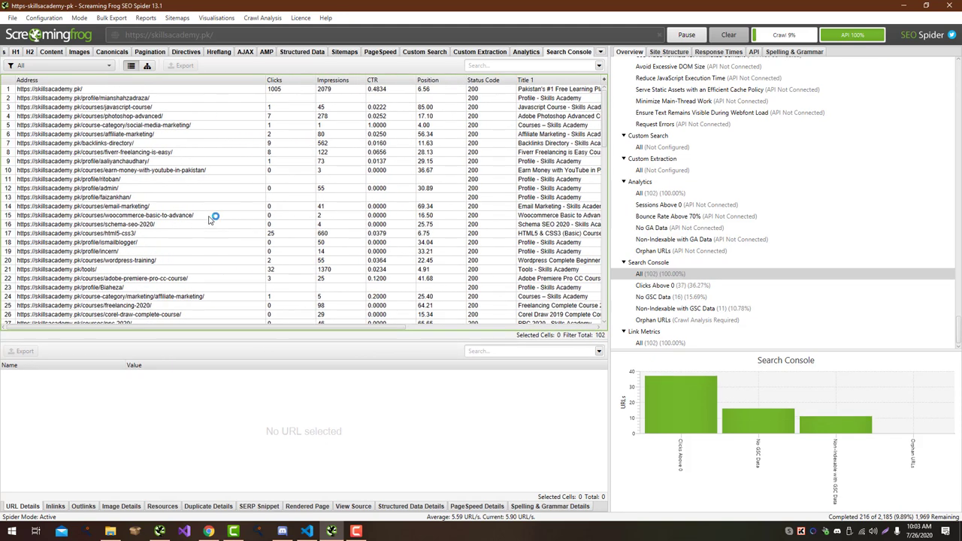
left_click_drag(197, 325, 155, 343)
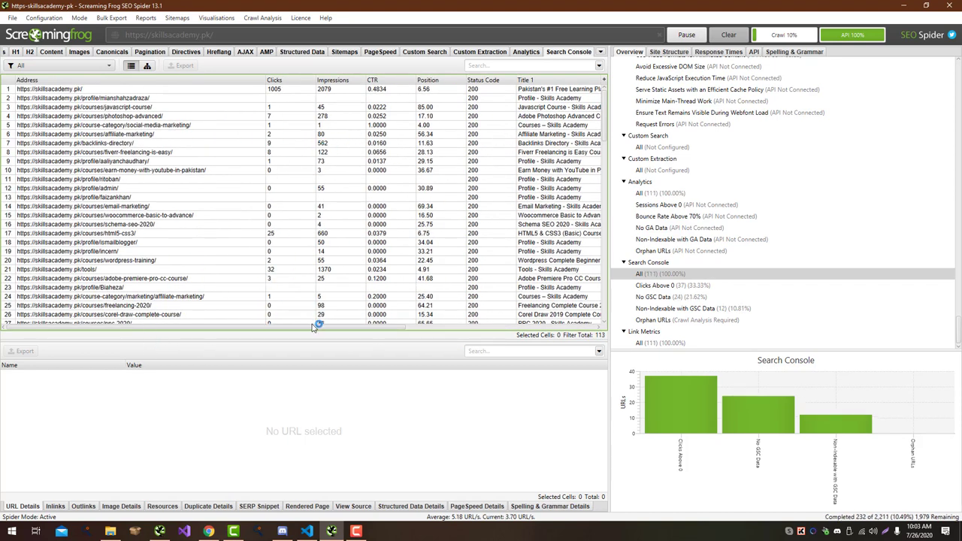
left_click_drag(314, 327, 496, 315)
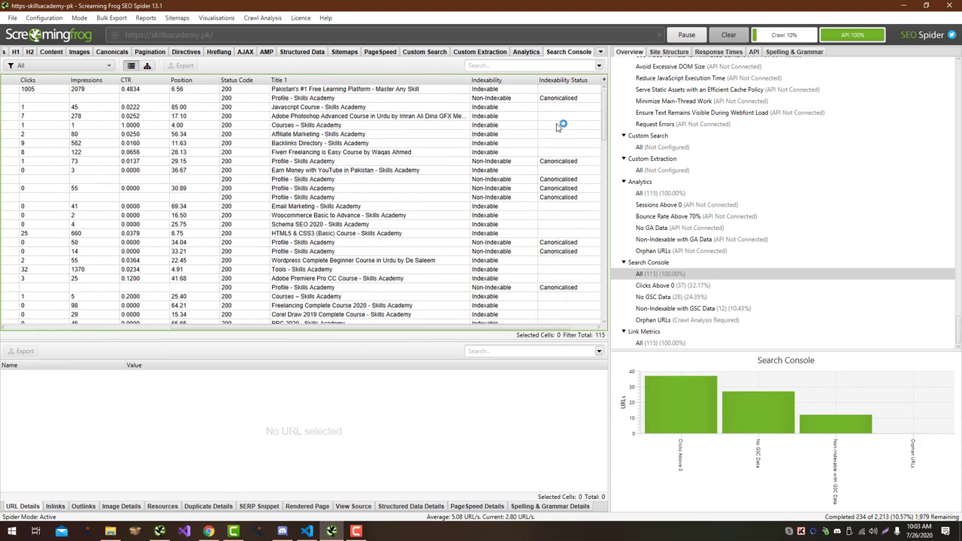
left_click(526, 80)
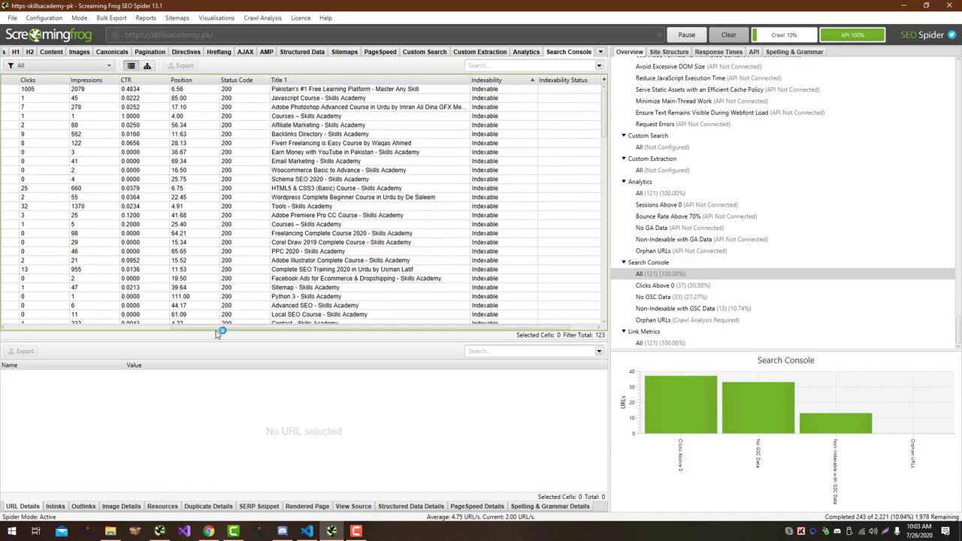
scroll(190, 337, "left", 10)
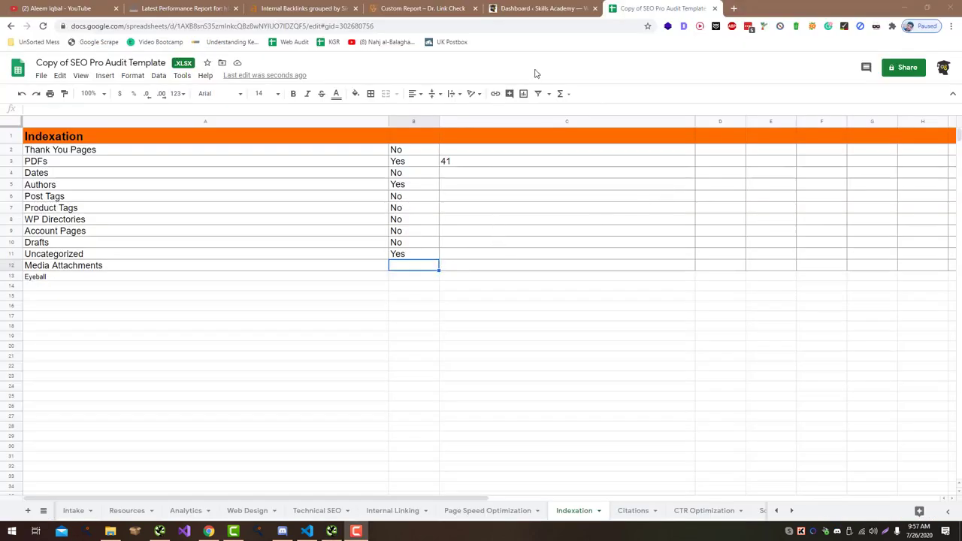
Step: Switch to the WordPress dashboard in Chrome, open Yoast SEO's Search Appearance in a new tab, and approve the pending Elementor Complete Course comment
left_click(541, 8)
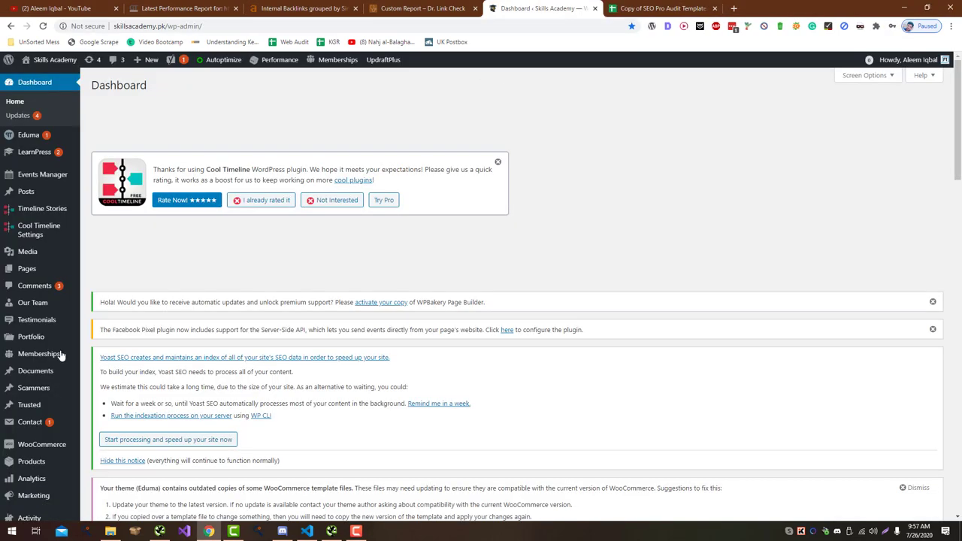
scroll(62, 355, "down", 5)
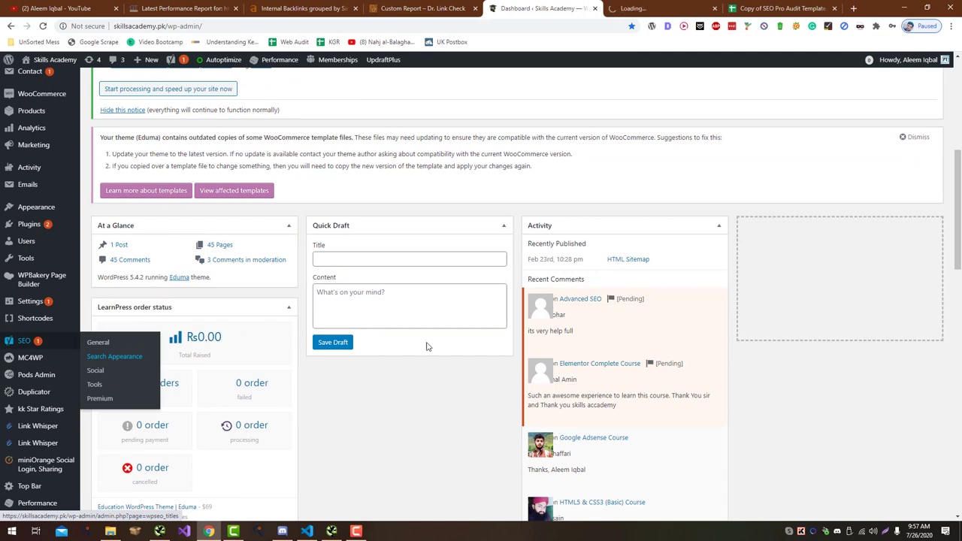
left_click(534, 418)
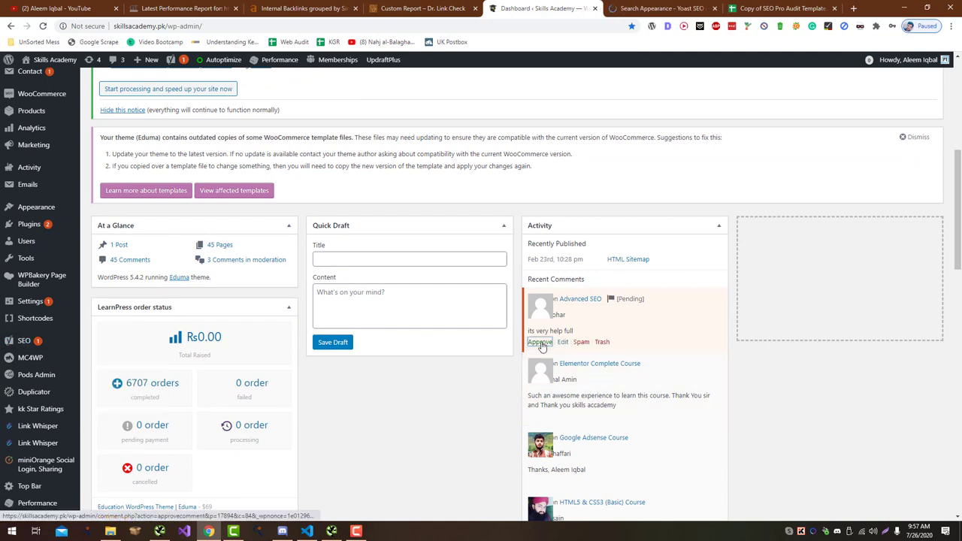
Step: Check the Media & attachment URLs redirect setting in Yoast SEO's Search Appearance
left_click(733, 8)
left_click(695, 7)
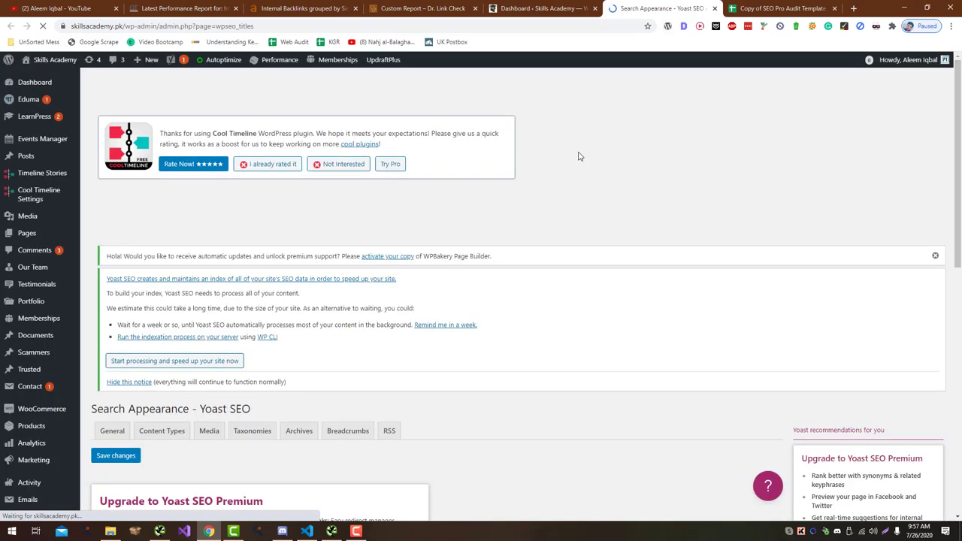
scroll(578, 154, "down", 2)
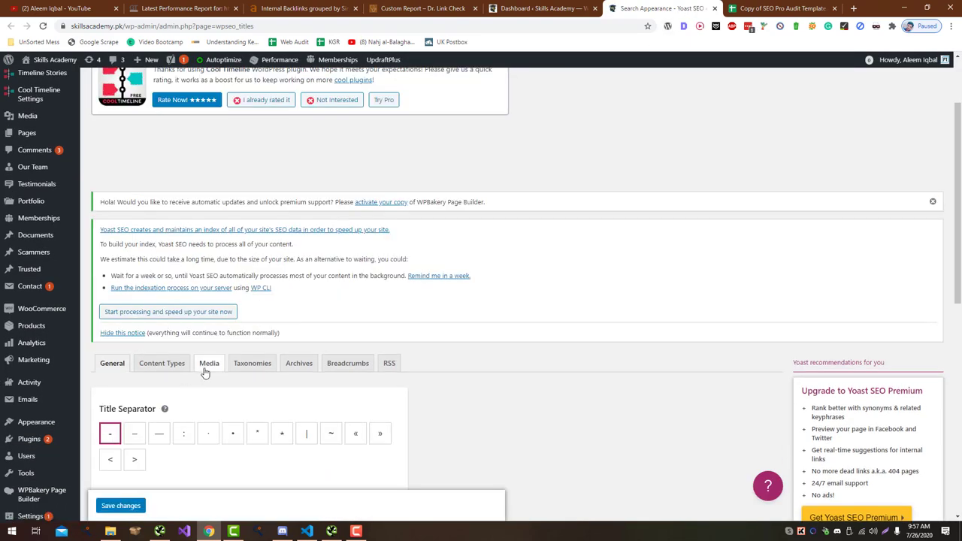
left_click(209, 363)
scroll(225, 360, "down", 1)
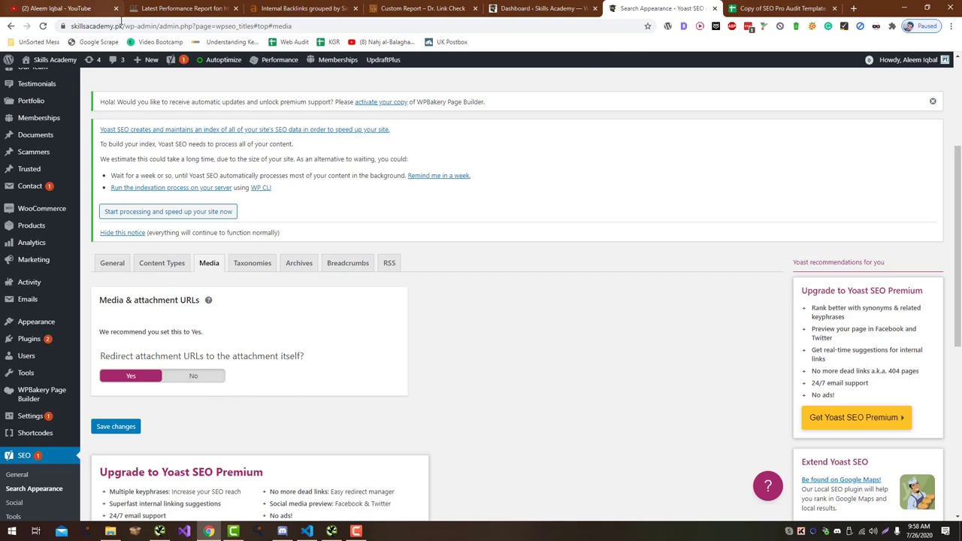
left_click_drag(127, 25, 3, 27)
key("ctrl+c")
key("ctrl+t")
type("site")
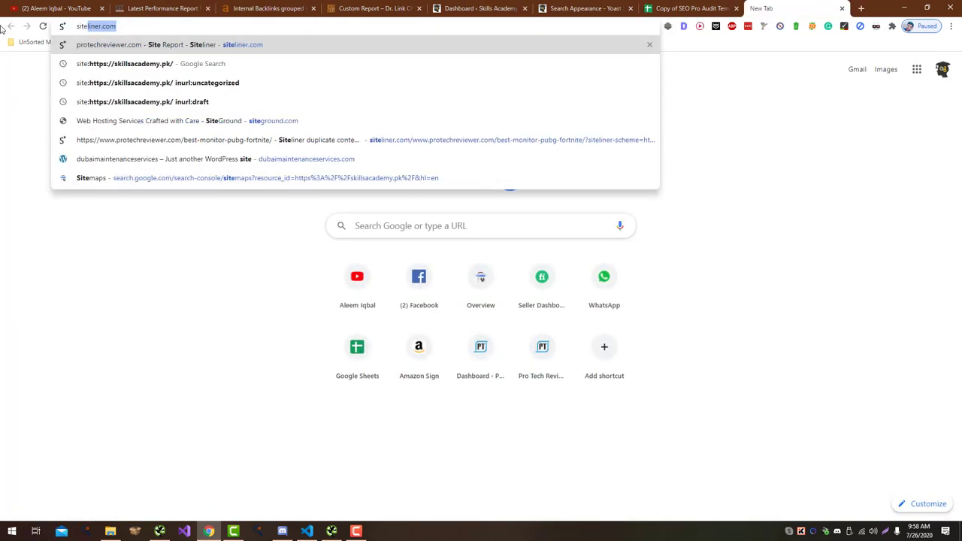
type(":")
key("ctrl+v")
key("Return")
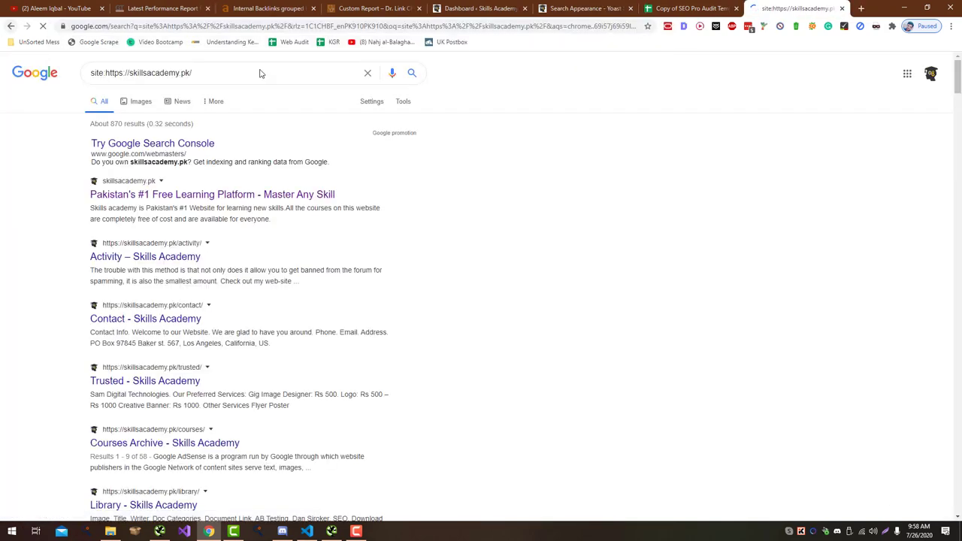
Step: Run the Google Scrape bookmarklet on the search results and look through the extracted list of indexed URLs
left_click(87, 41)
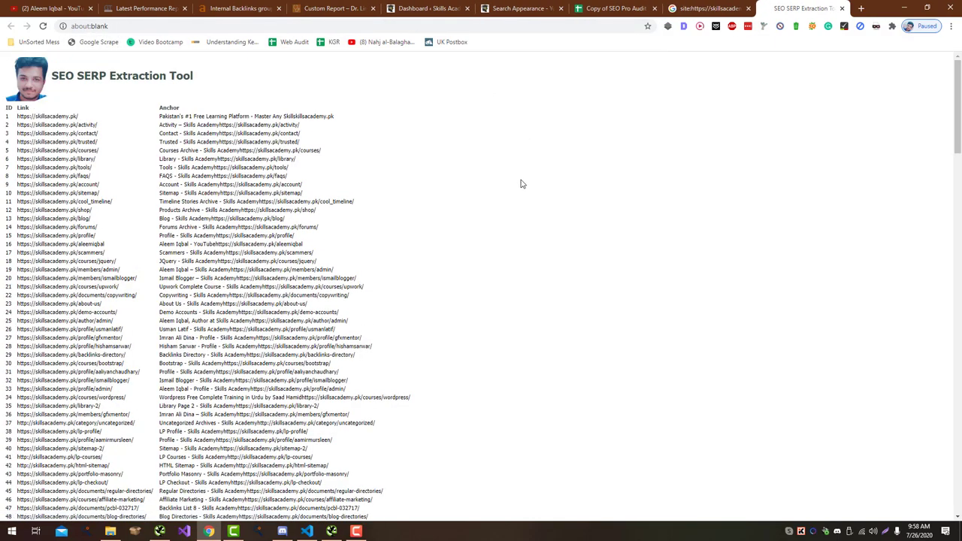
scroll(523, 184, "down", 15)
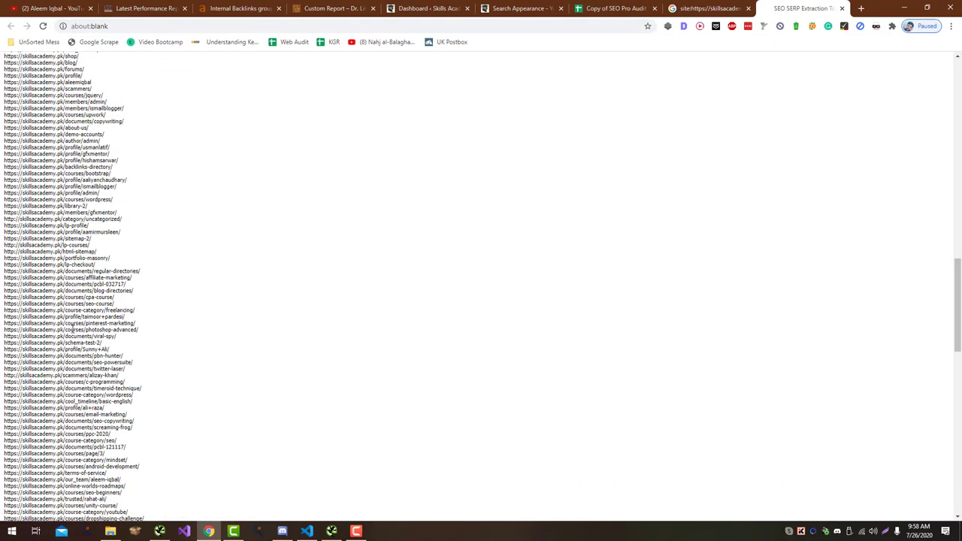
scroll(107, 347, "down", 3)
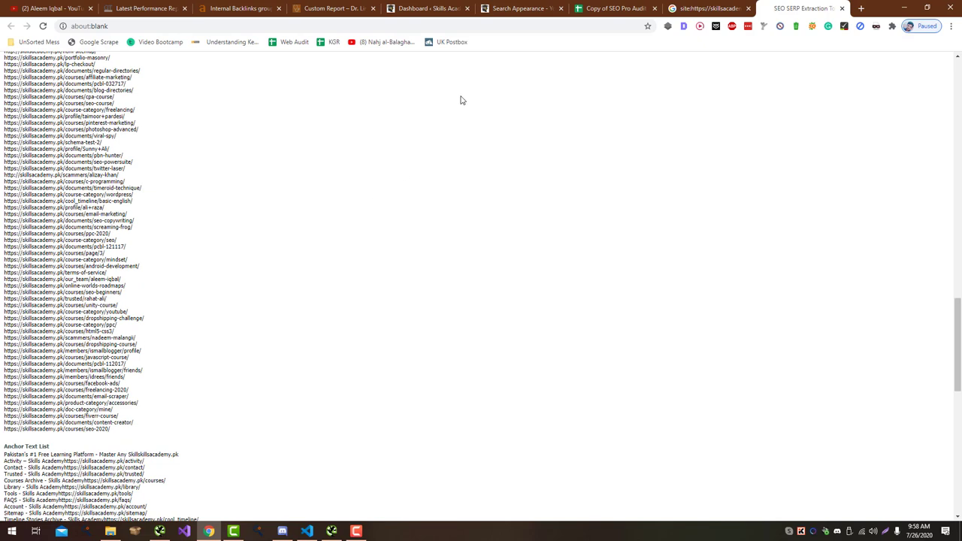
Step: Search Google for indexed skillsacademy.pk pages with inurl:photo and with inurl:picture
left_click(707, 8)
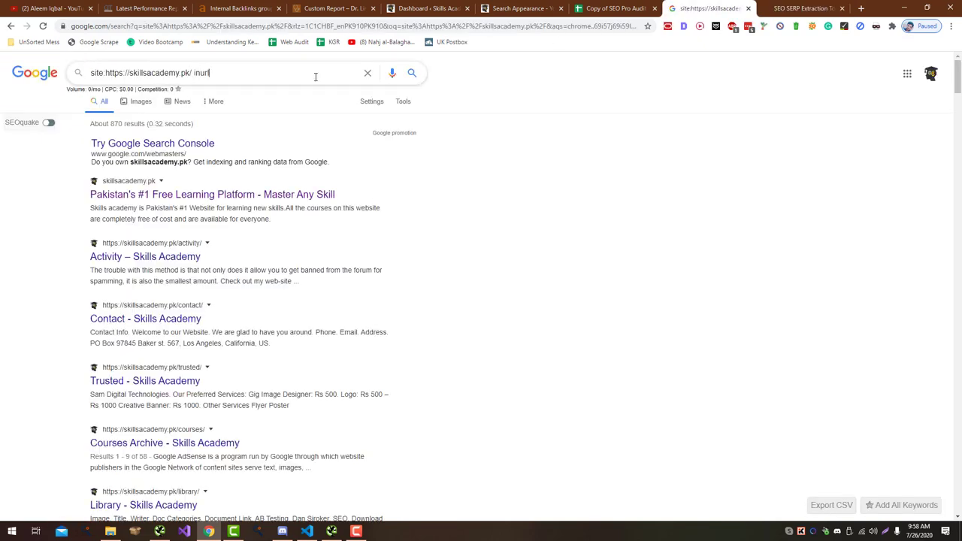
type("ot")
key("Return")
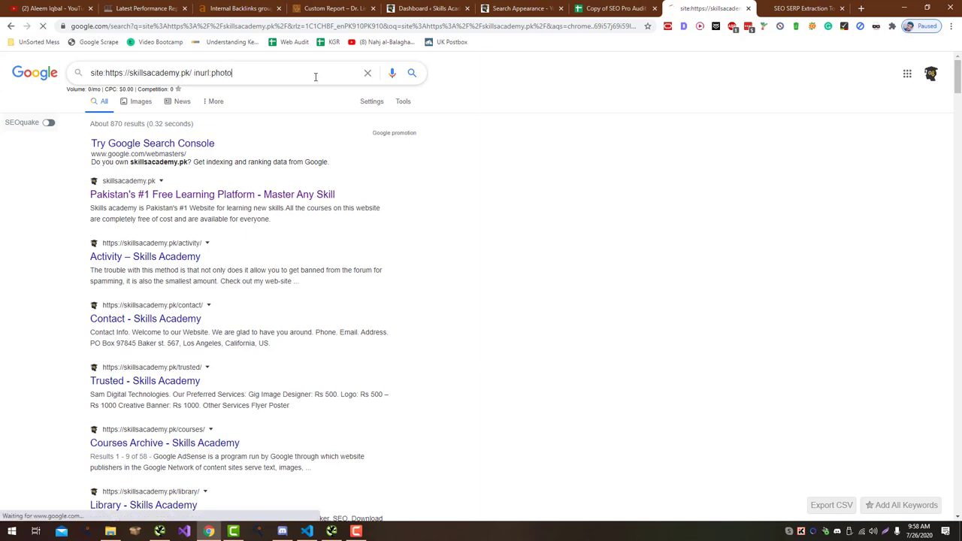
left_click_drag(248, 72, 214, 73)
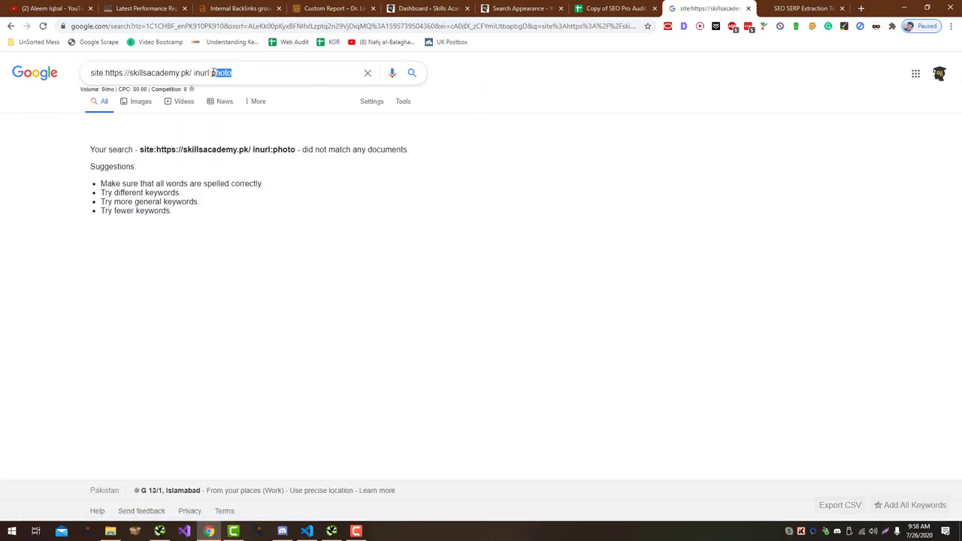
type("pict")
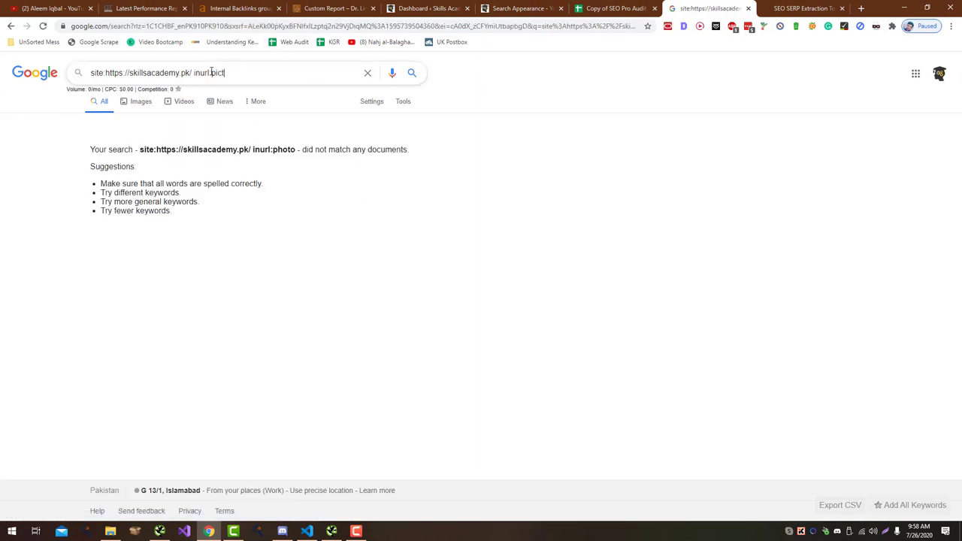
type("ure")
key("Return")
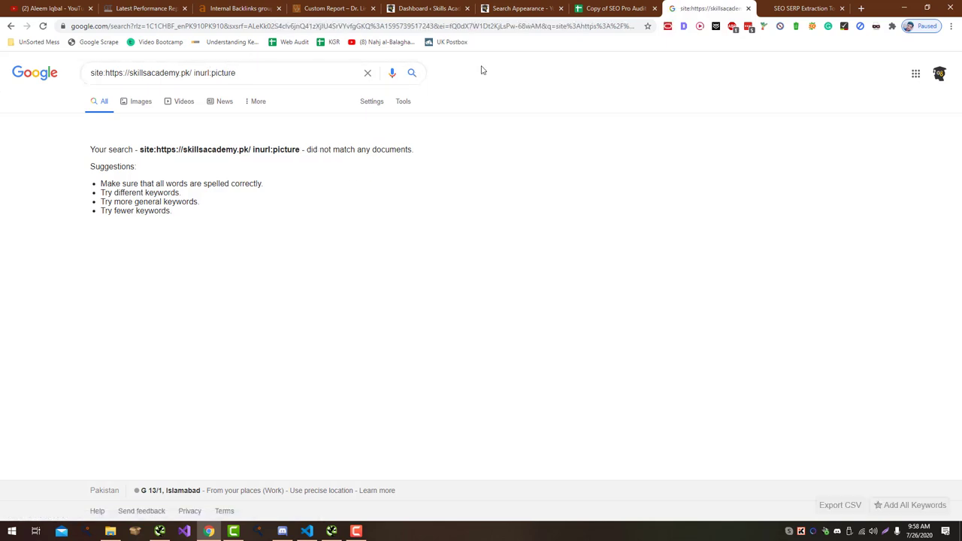
left_click(440, 7)
left_click(352, 8)
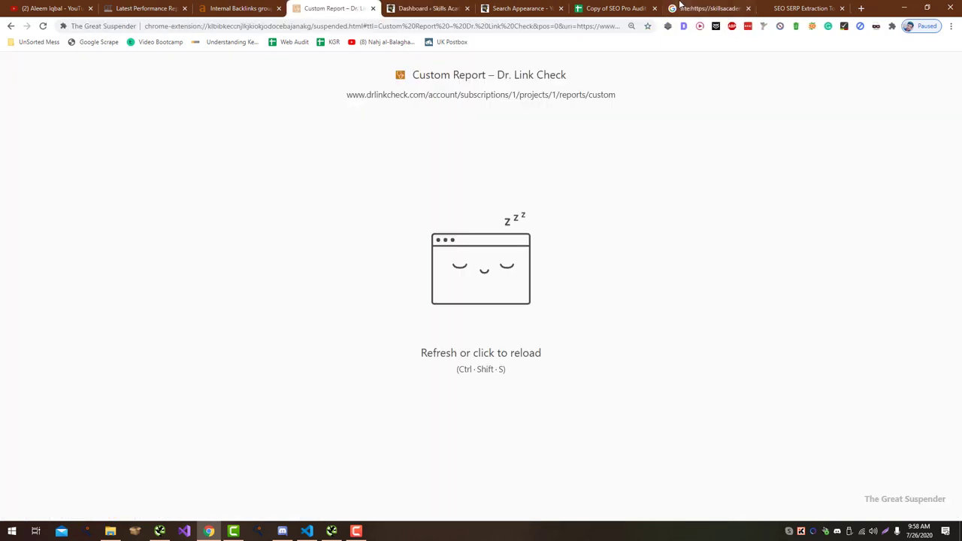
Step: Review the extracted list of indexed URLs for media attachments and enter No for Media Attachments in the Indexation sheet
left_click(656, 8)
left_click(702, 8)
key("ctrl+Tab")
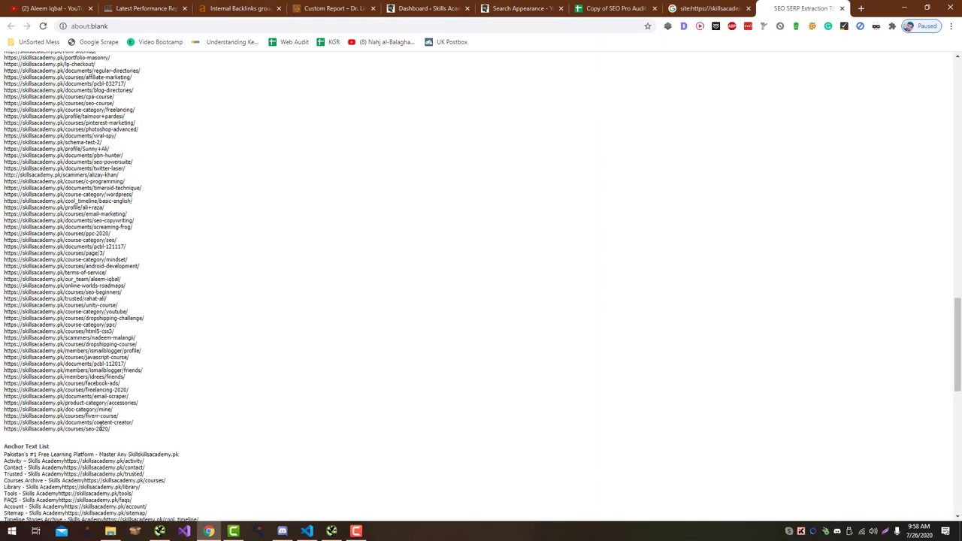
scroll(101, 408, "up", 1)
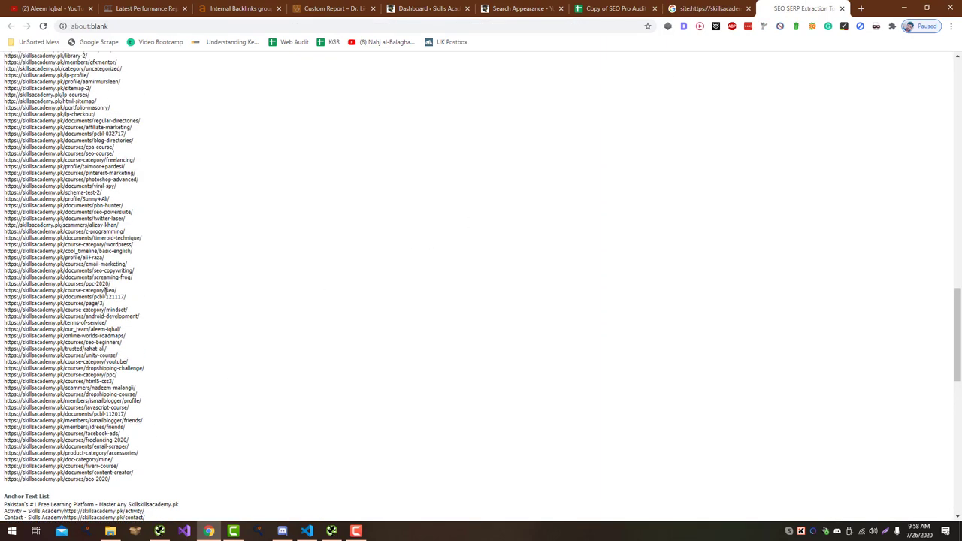
scroll(106, 261, "up", 4)
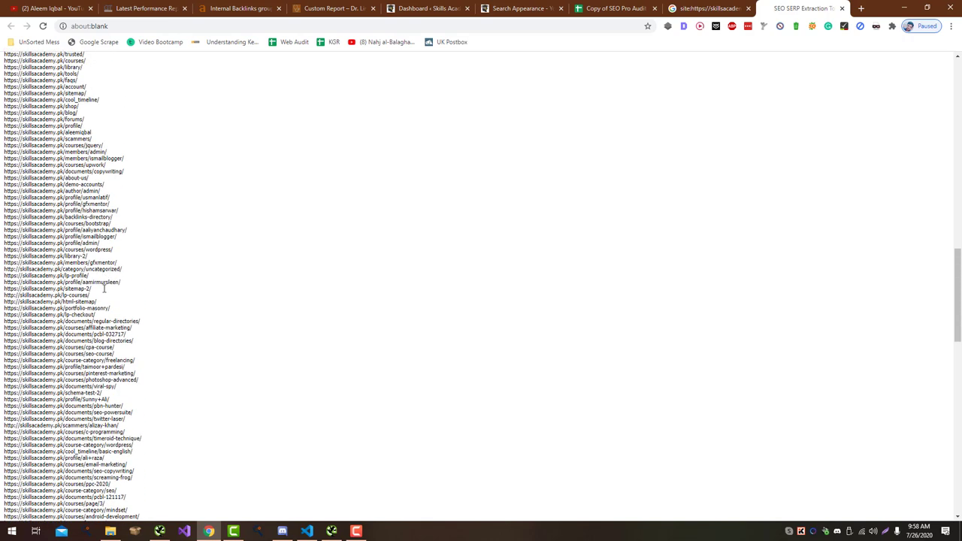
scroll(104, 306, "up", 2)
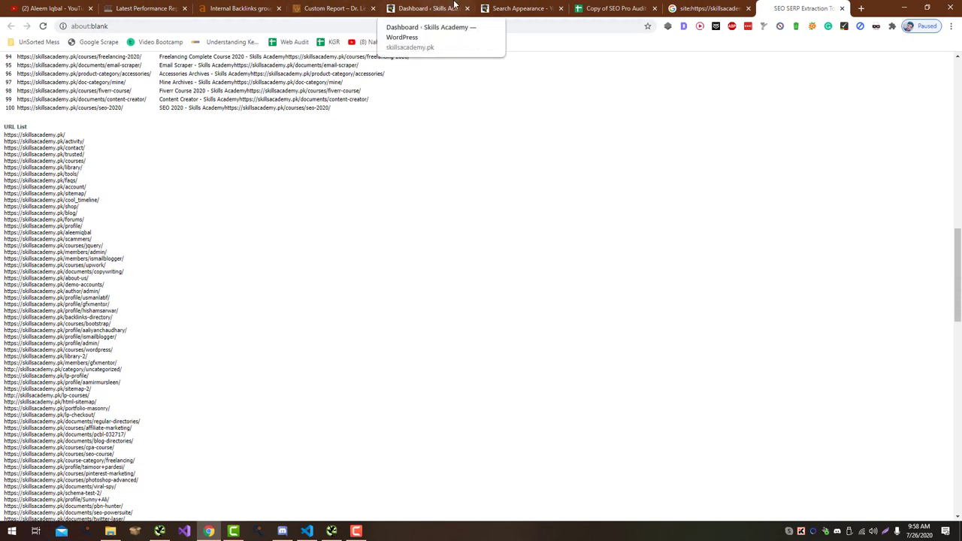
left_click(624, 9)
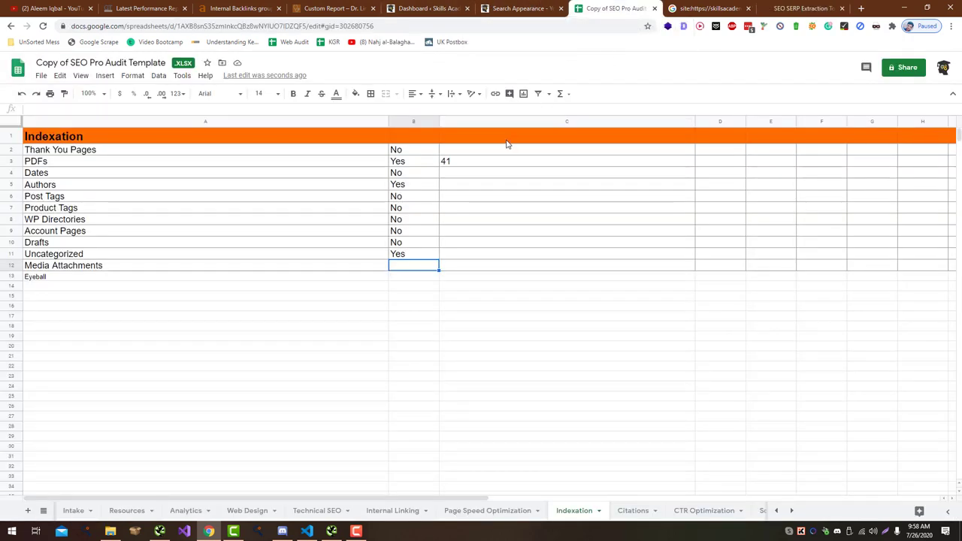
type("No")
key("Return")
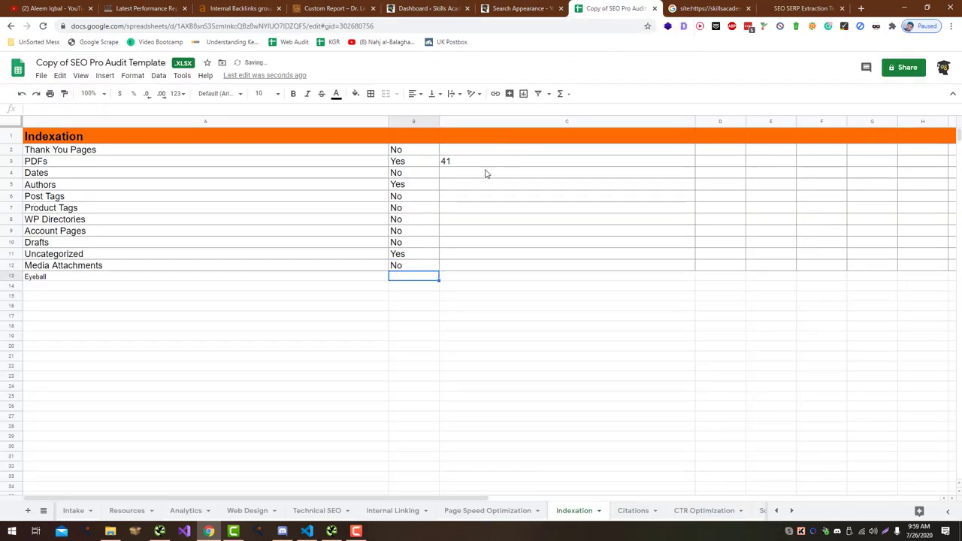
Step: Move the PDFs count from C3 to D3 and enter the example URL example.com/wp-content/2020/08/example.pdf in C3
left_click(463, 270)
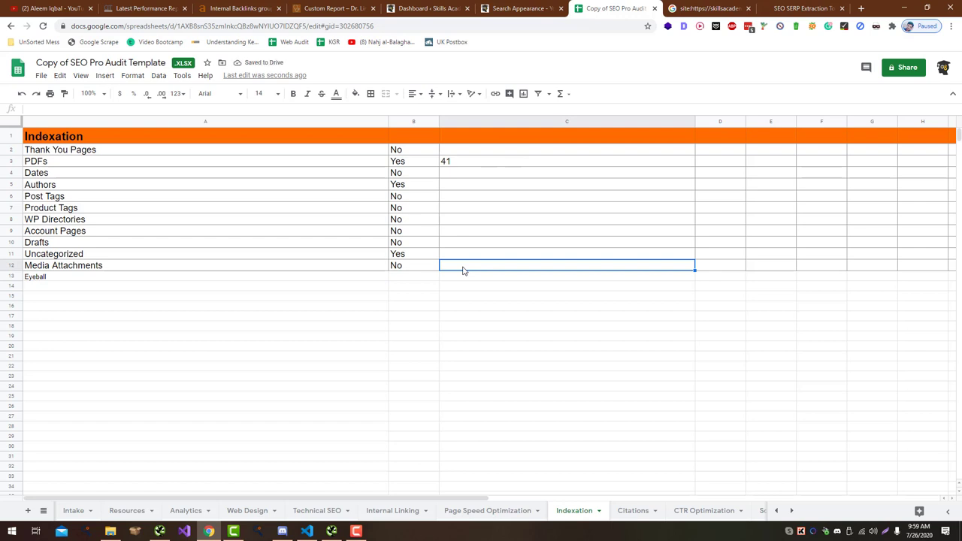
left_click(490, 163)
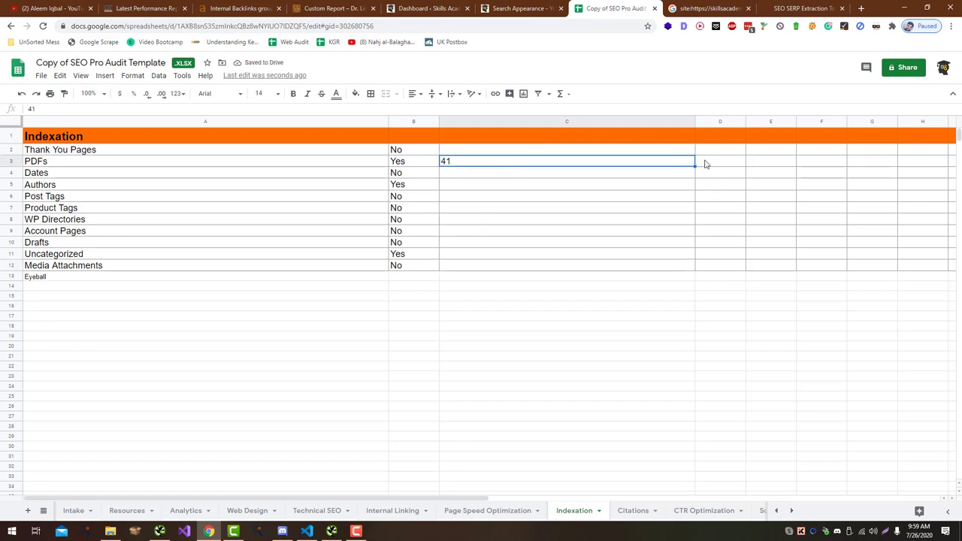
left_click_drag(686, 166, 702, 167)
type("example.com/wp-content/201")
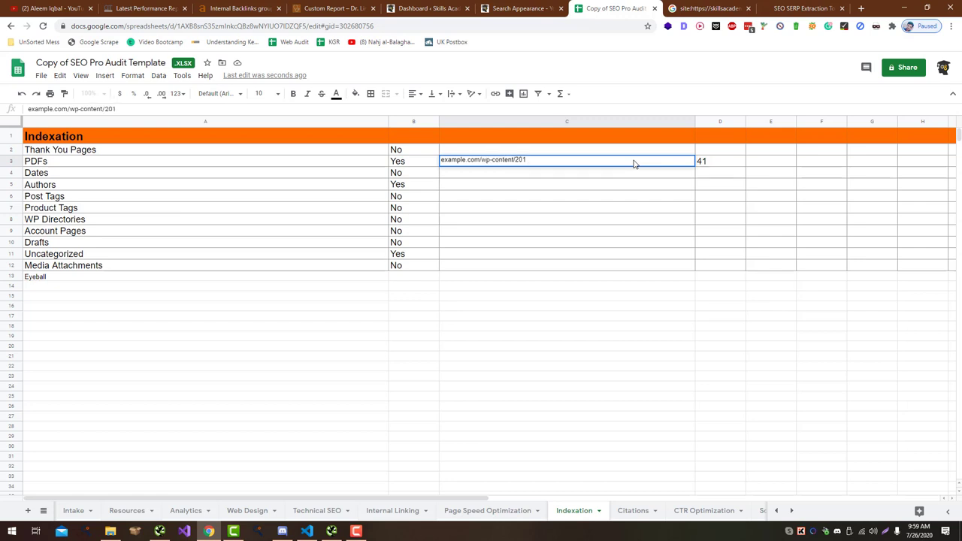
type("0/08/example.com")
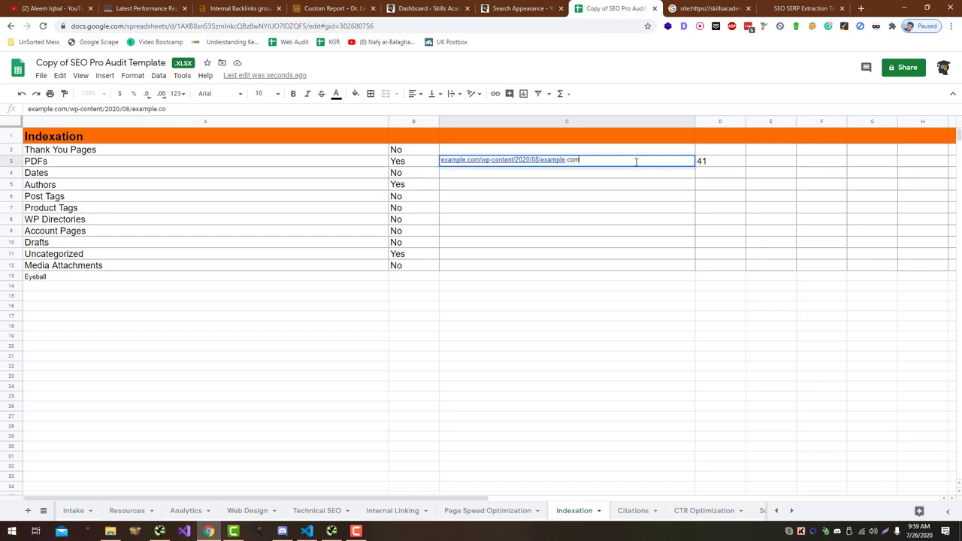
key("Return")
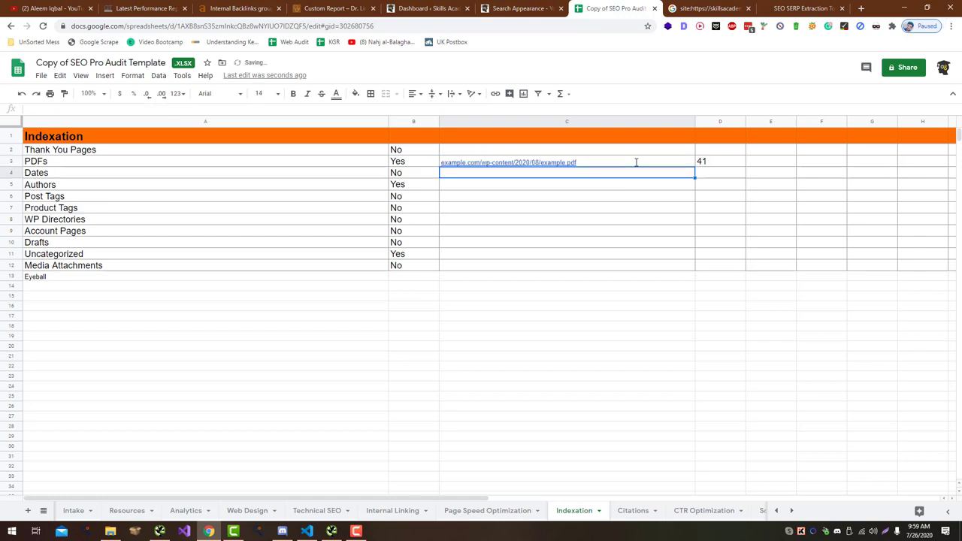
Step: Enter the example URL example.com/thank-you for Thank You Pages in column C
key("Up")
key("Up")
type("example.com/t")
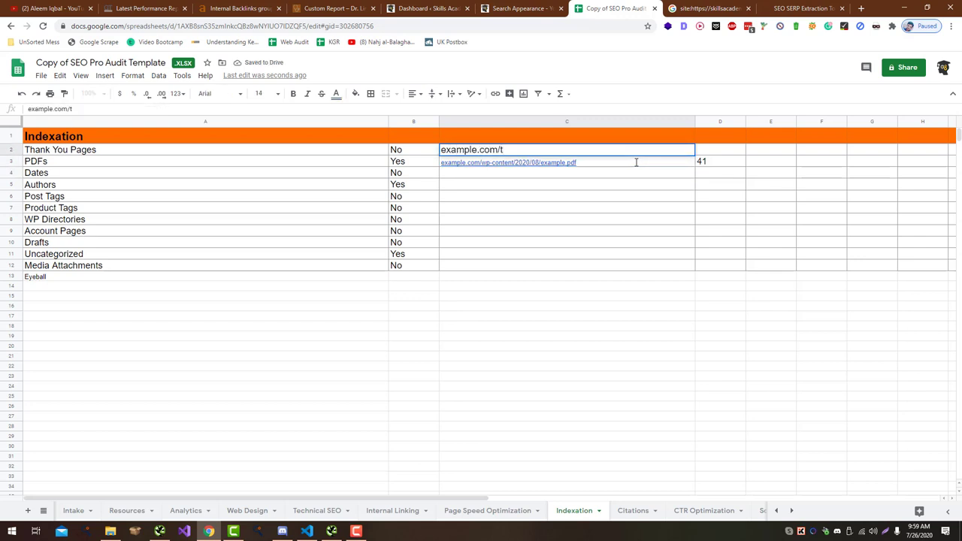
type("hank")
type("-=")
type("ou")
key("Return")
key("Return")
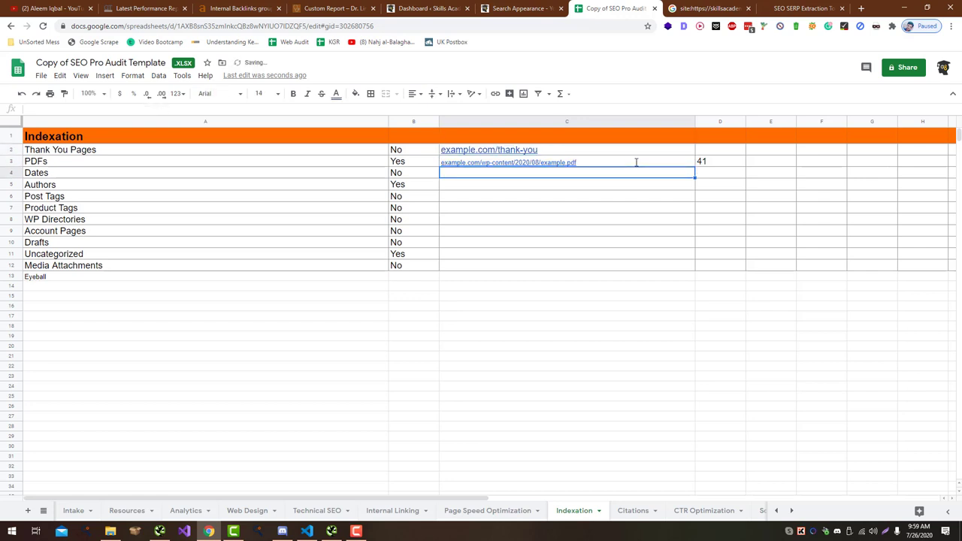
Step: Enter the example URL example.com/2018/08 for Dates in column C
type("example.com")
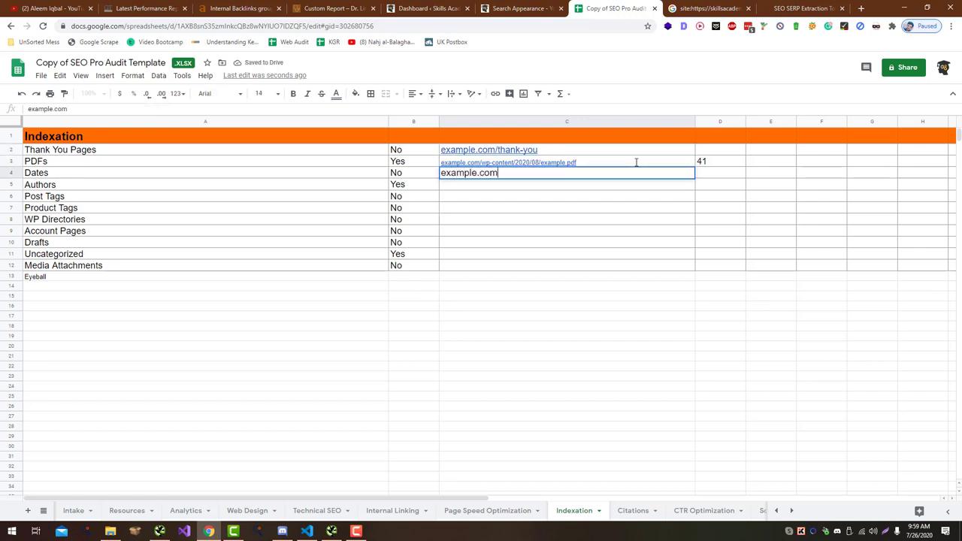
type("/wp-conten")
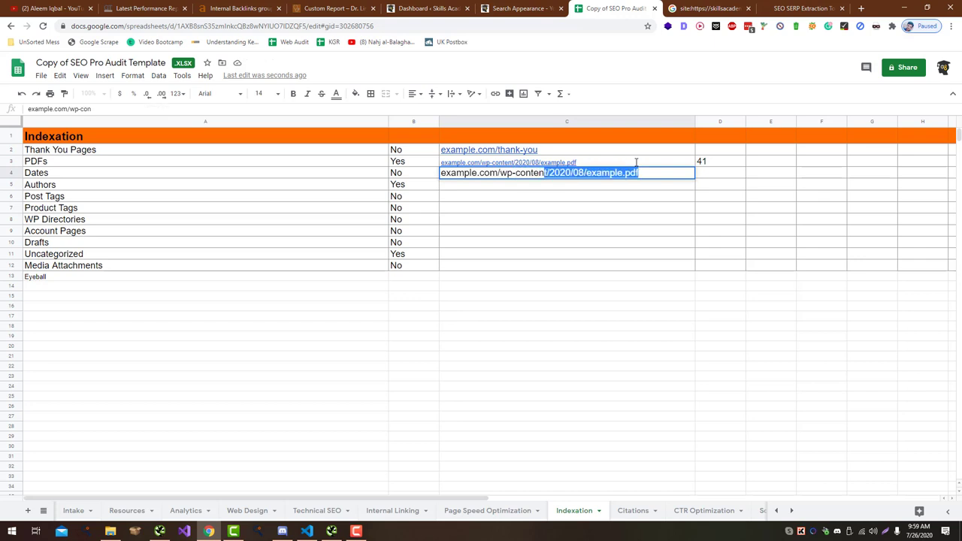
type("t")
key("BackSpace")
key("BackSpace")
key("BackSpace")
key("BackSpace")
key("BackSpace")
key("BackSpace")
key("BackSpace")
key("BackSpace")
key("BackSpace")
key("BackSpace")
key("BackSpace")
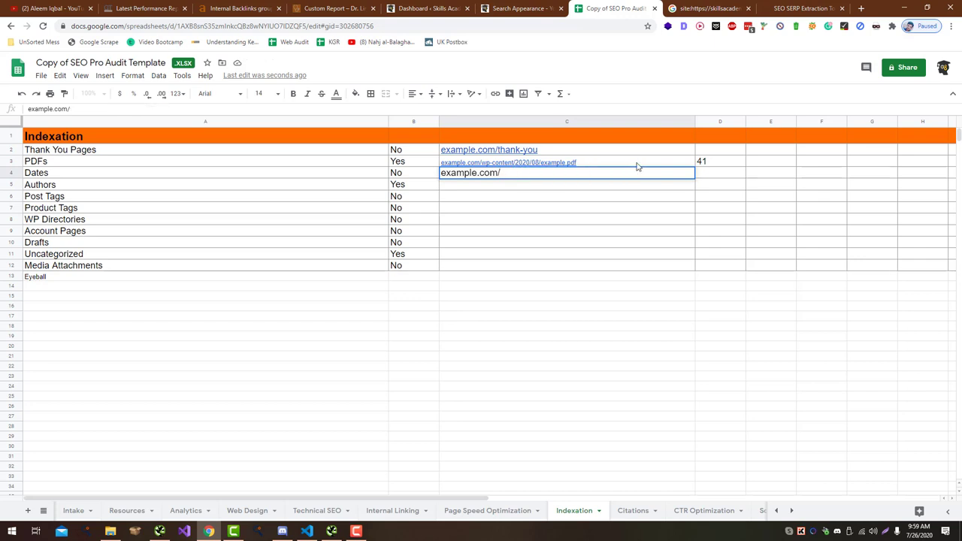
type("2018/")
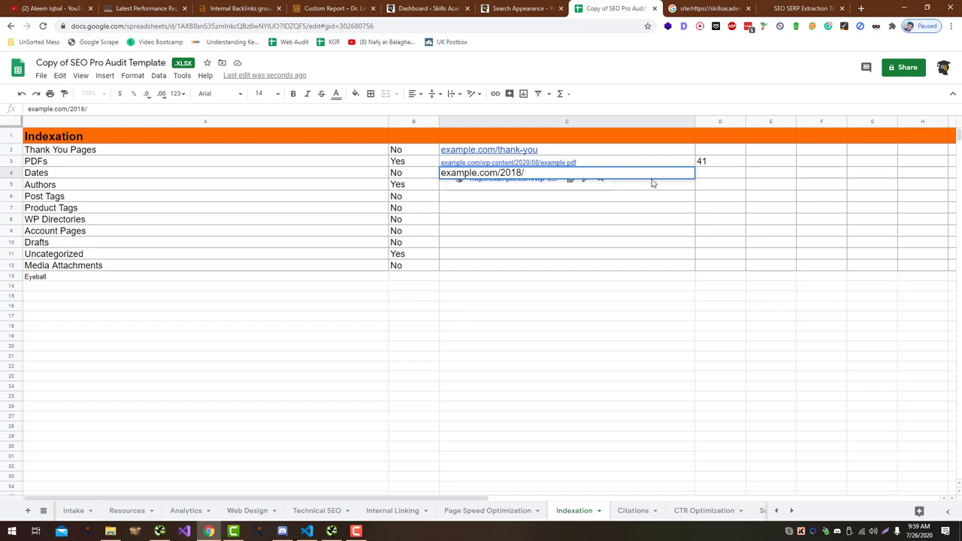
type("08")
key("Return")
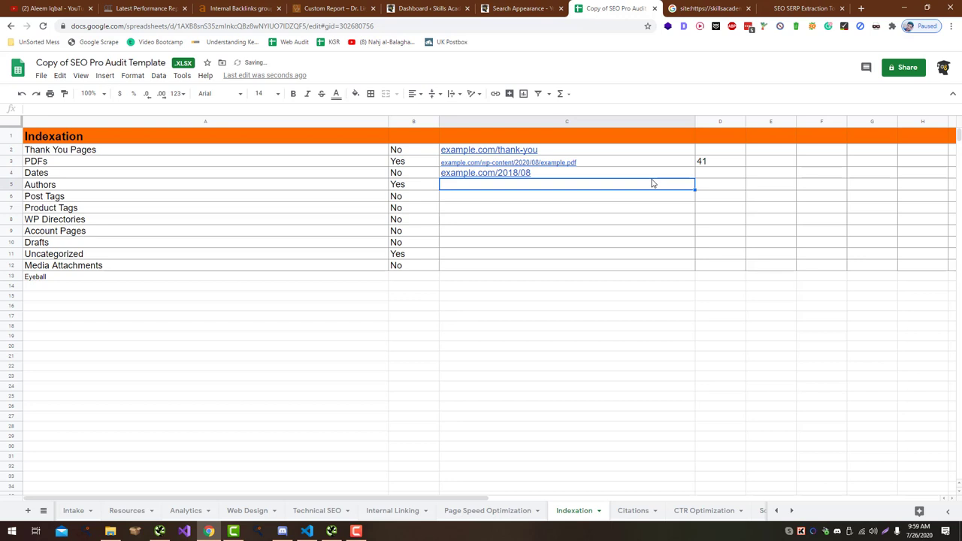
Step: Enter the example URLs example.com/author/admin for Authors and example.com/tag/test for Post Tags in column C
type("example.")
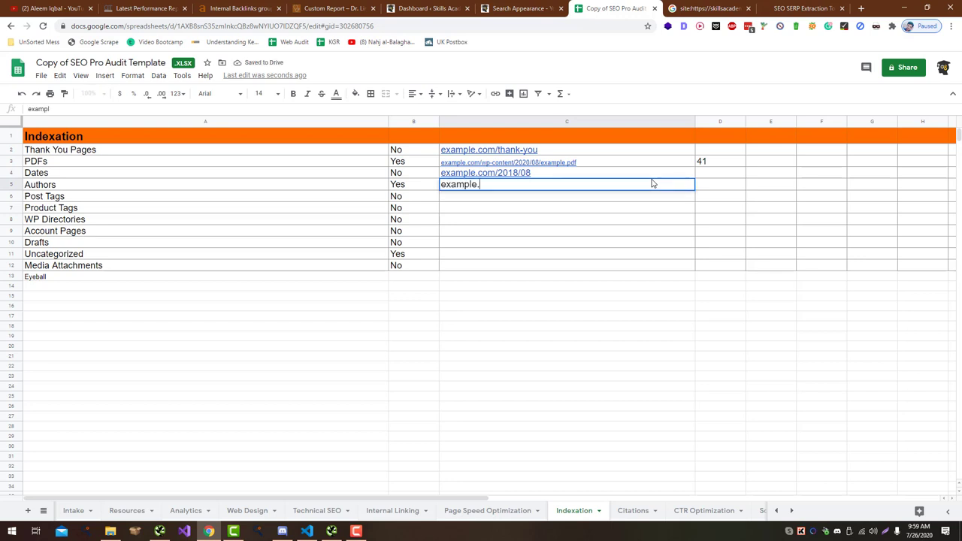
type("com/author/.admin")
key("Return")
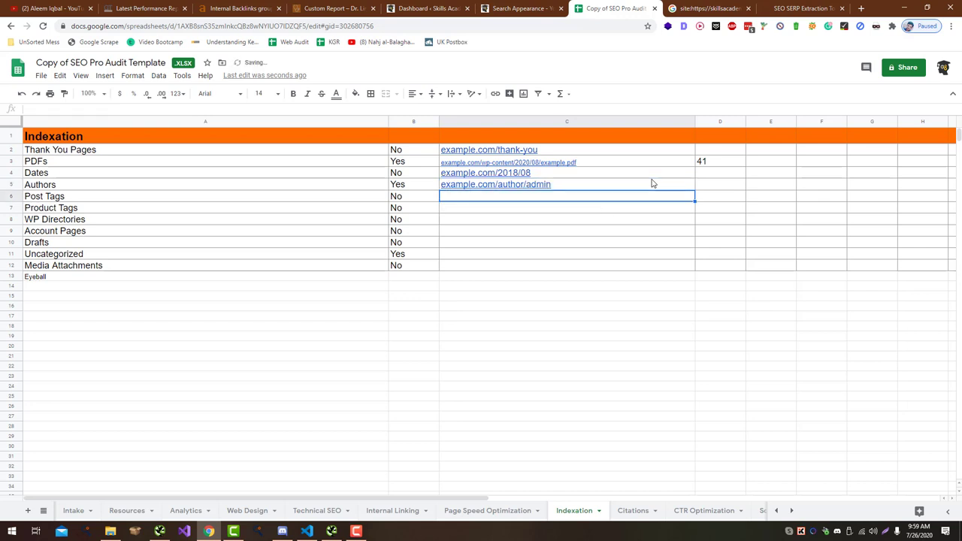
type("exa")
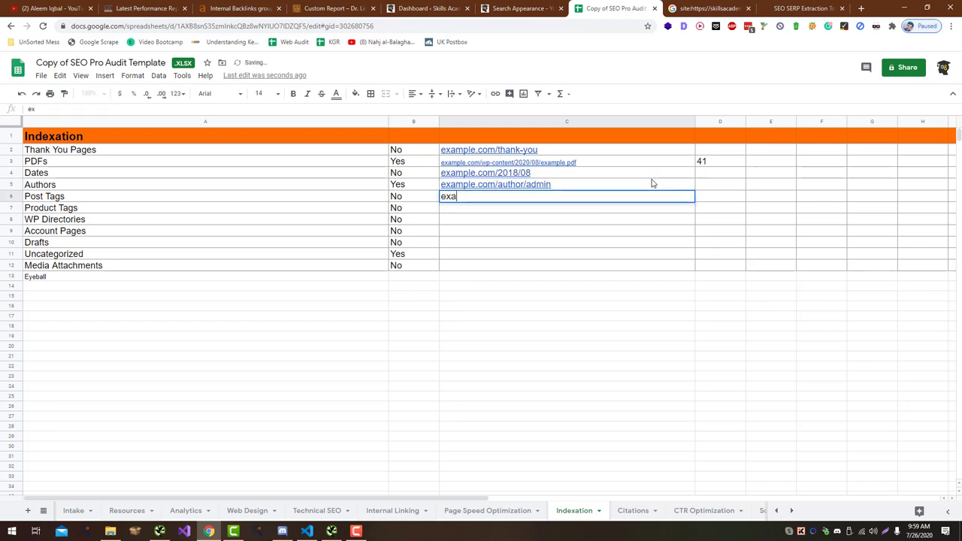
type("mple.com/ta")
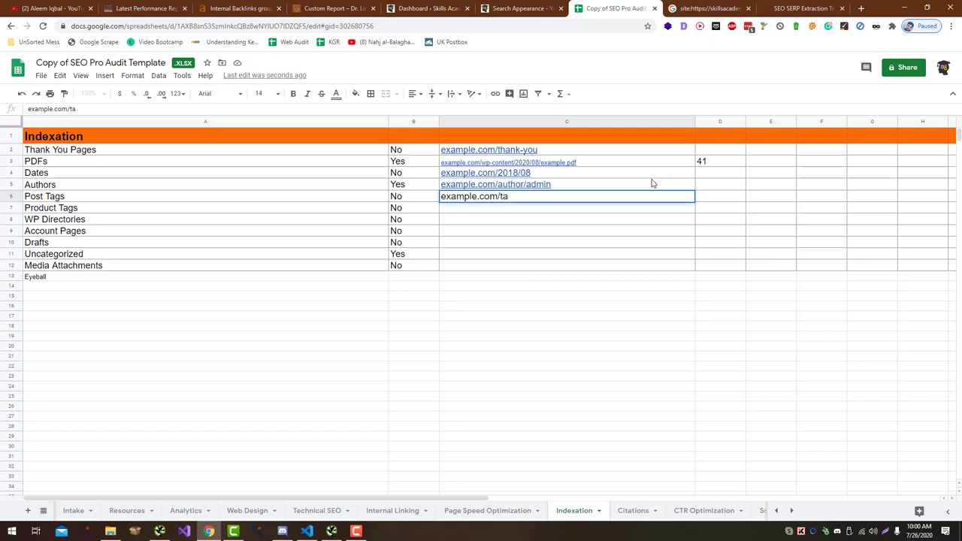
type("g/test")
key("Return")
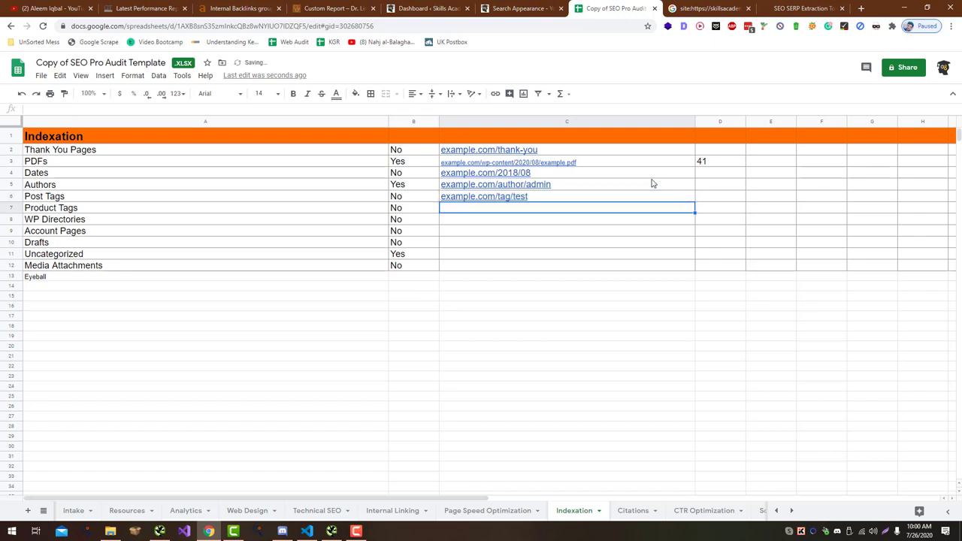
Step: Enter the example URLs example.com/produce-tag/test for Product Tags and example.com/wp-content/plugins/ for WP Directories in column C
type("examp")
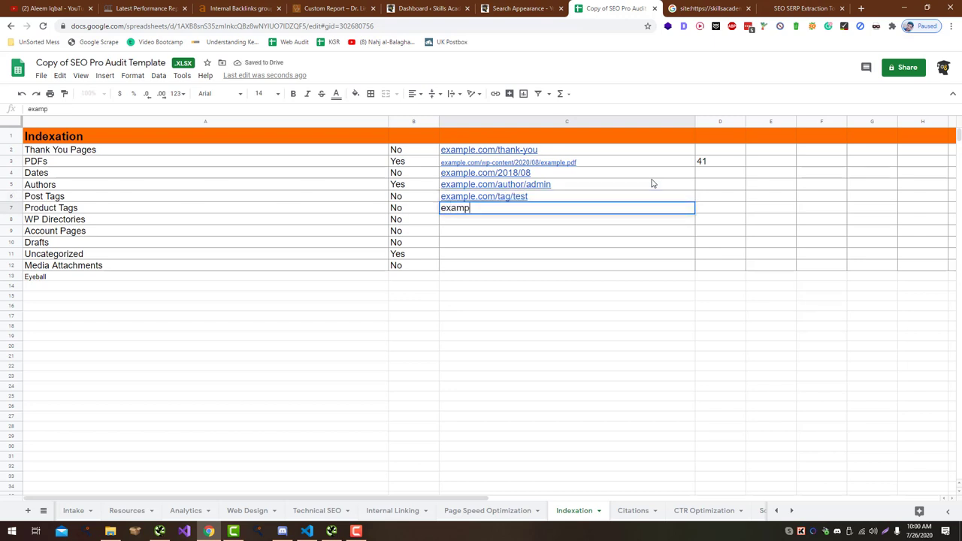
type("le.com/t")
key("BackSpace")
type("produce-tag/test")
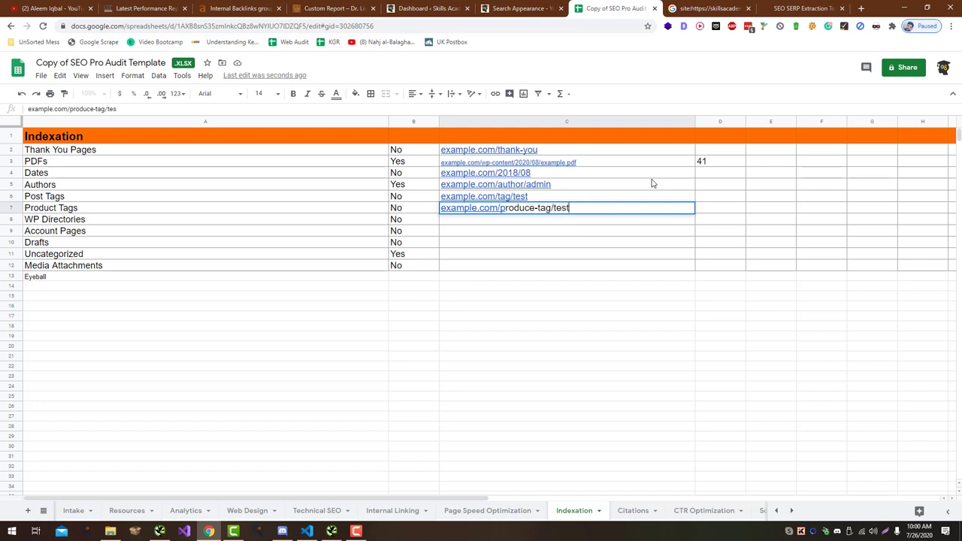
key("Return")
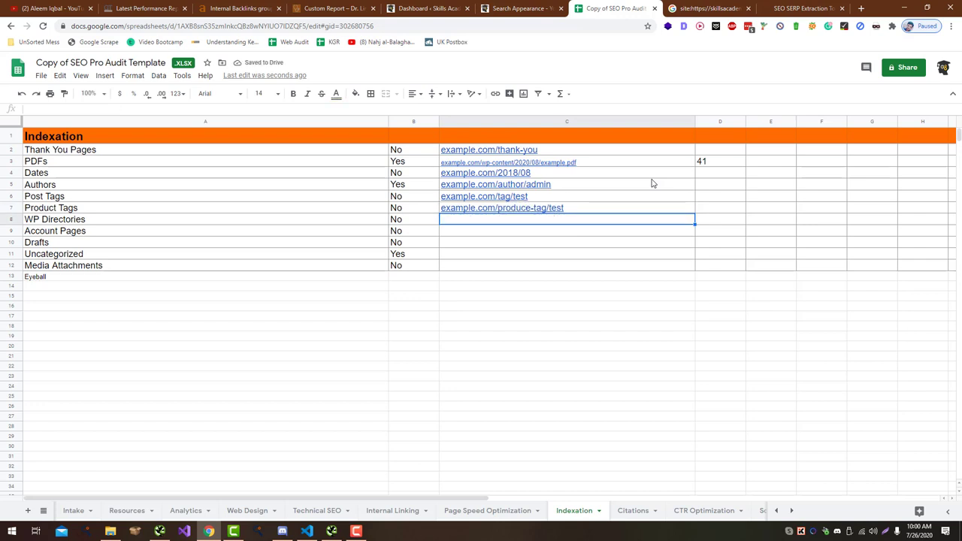
type("examp")
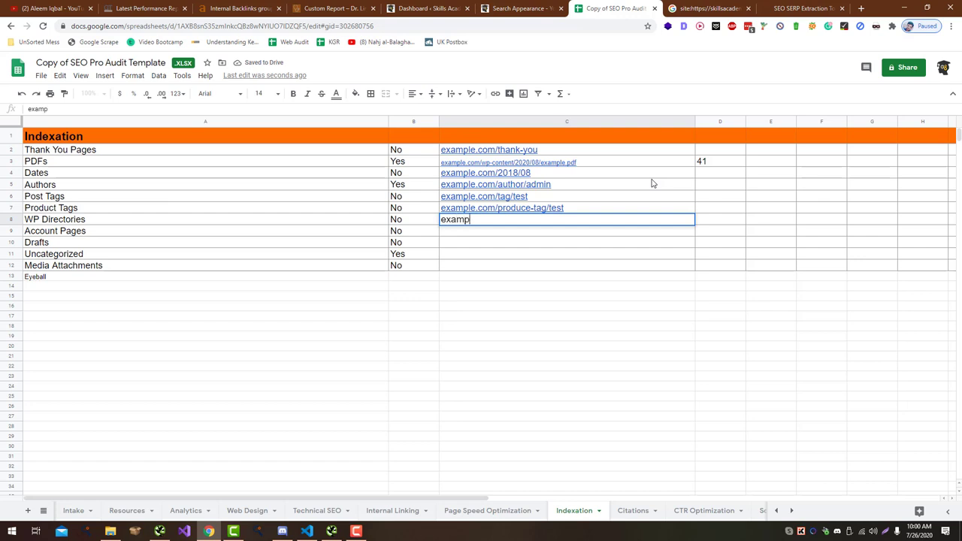
type("le.com/wp-content")
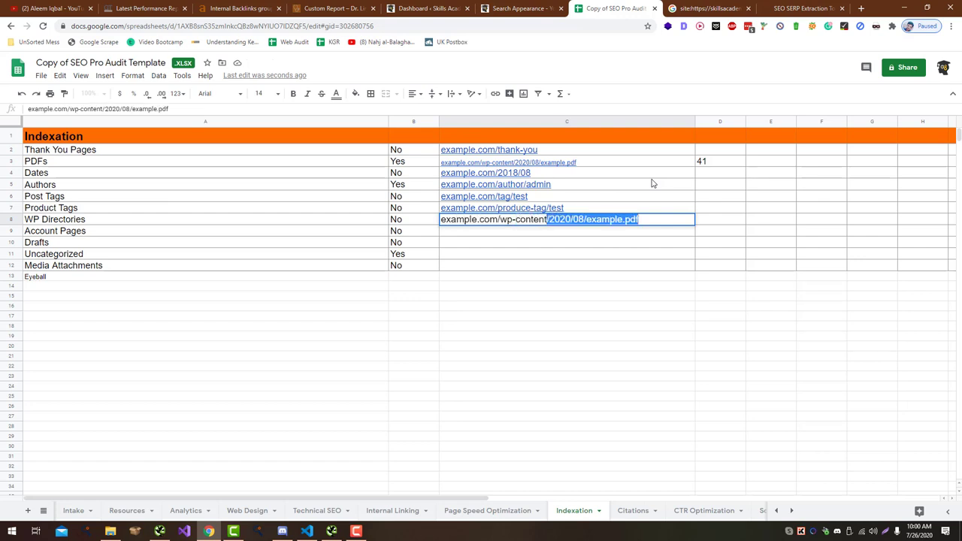
type("/plugins/")
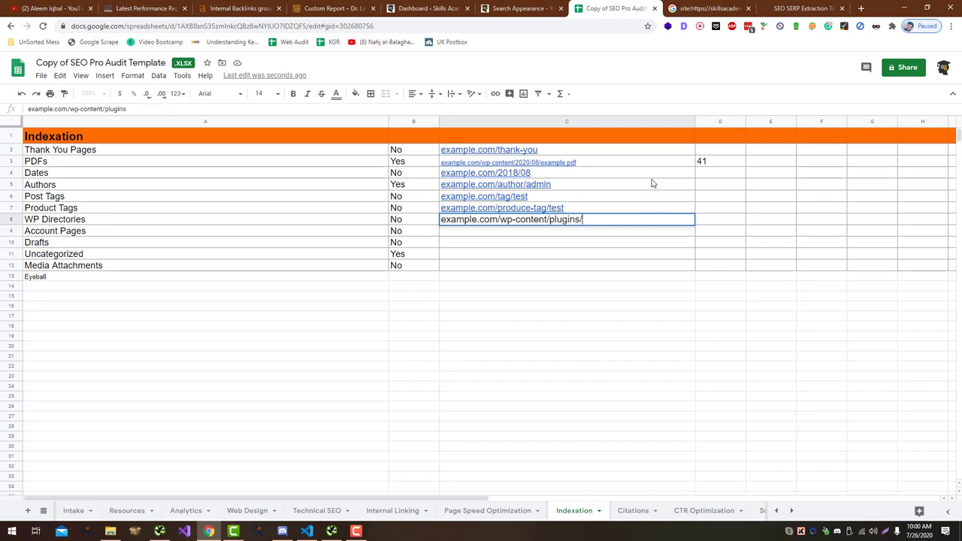
key("Return")
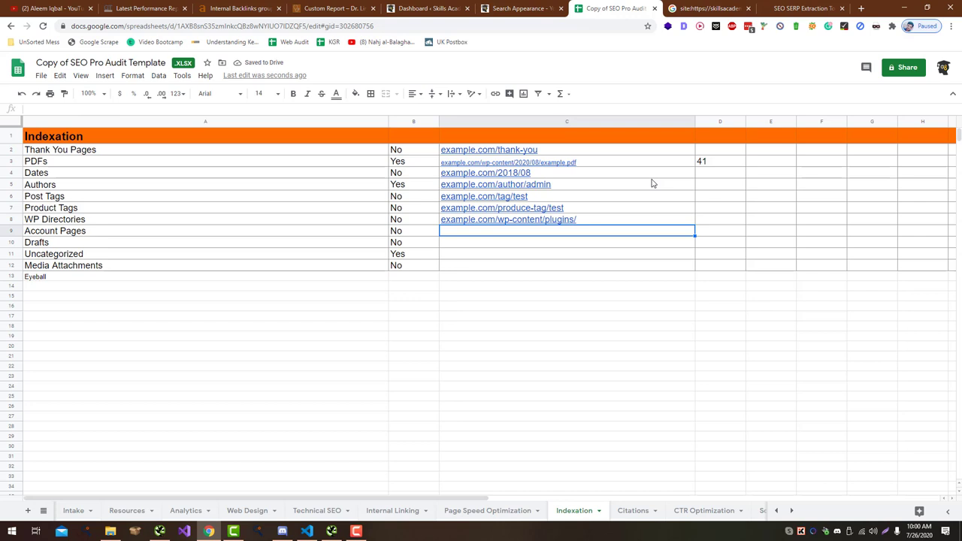
Step: Enter the example URLs example.com/my-account for Account Pages and example.com/draft for Drafts in column C
type("example.com/my-ac")
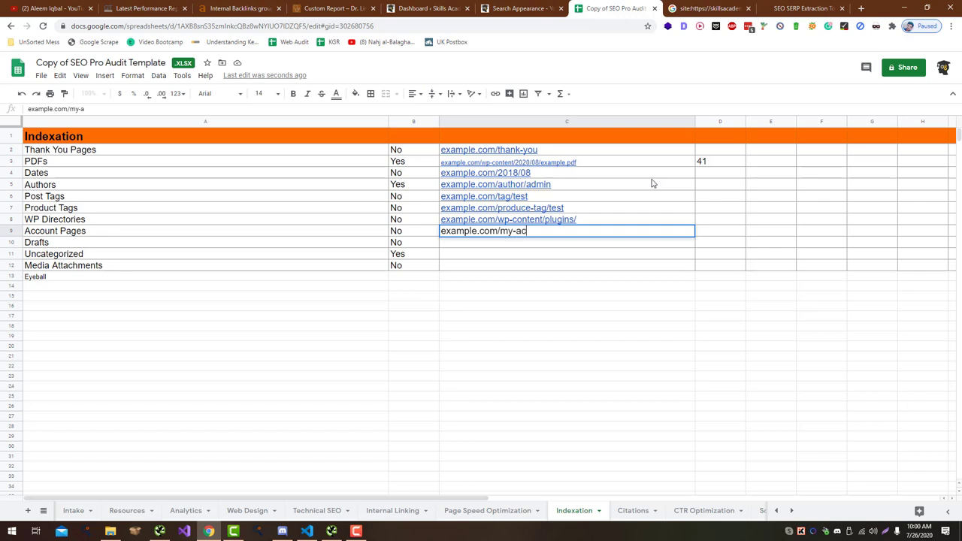
type("count")
key("Return")
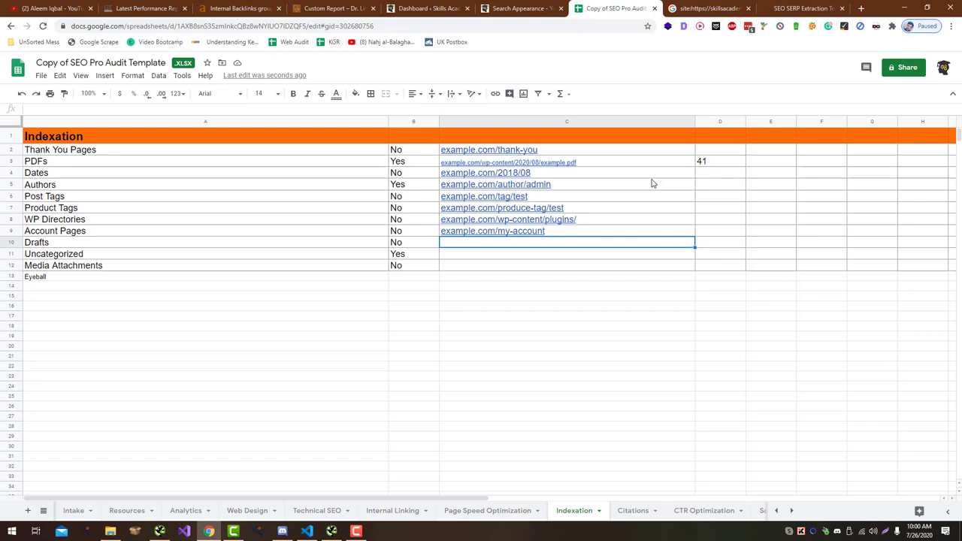
type("example.com/drafta")
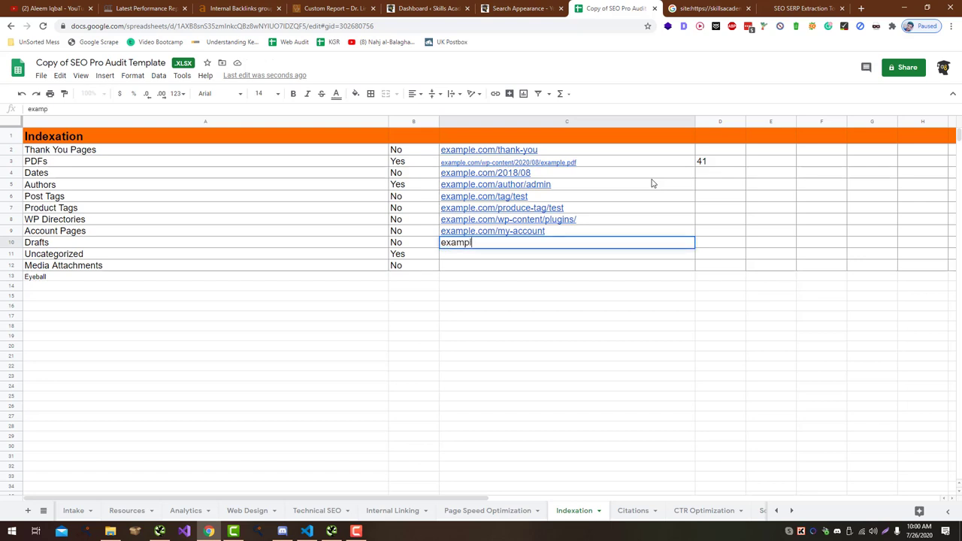
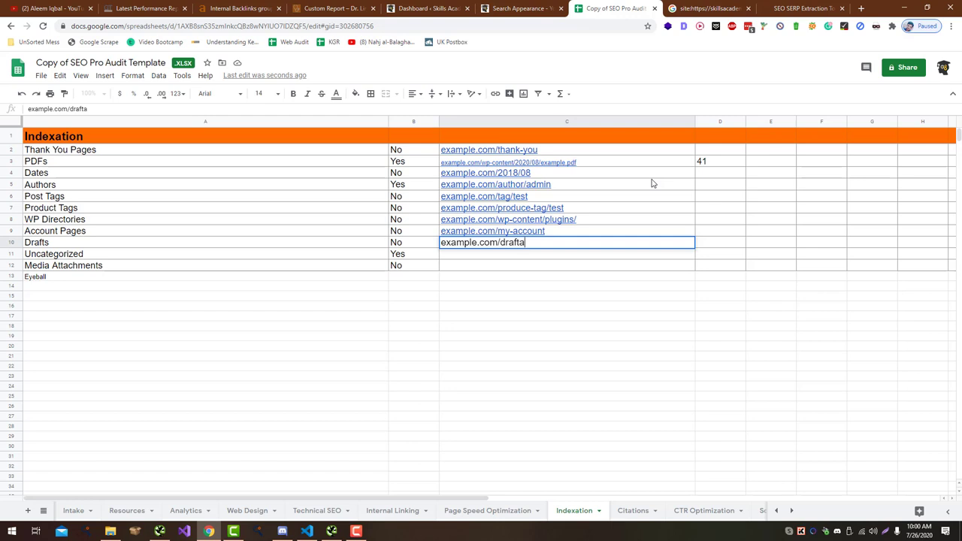
key("BackSpace")
key("Return")
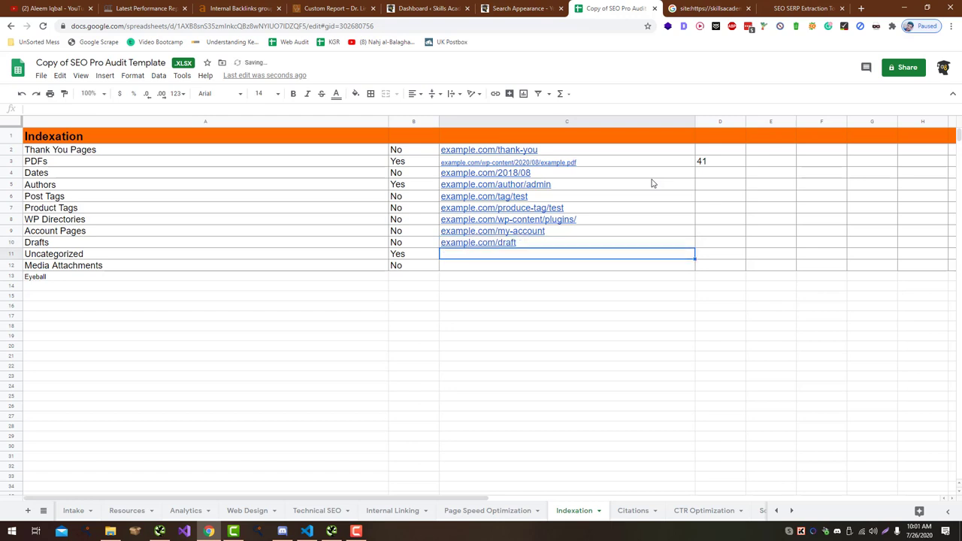
Step: Change the inurl term of the skillsacademy.pk Google site search to photo and return to the Indexation sheet
left_click(707, 8)
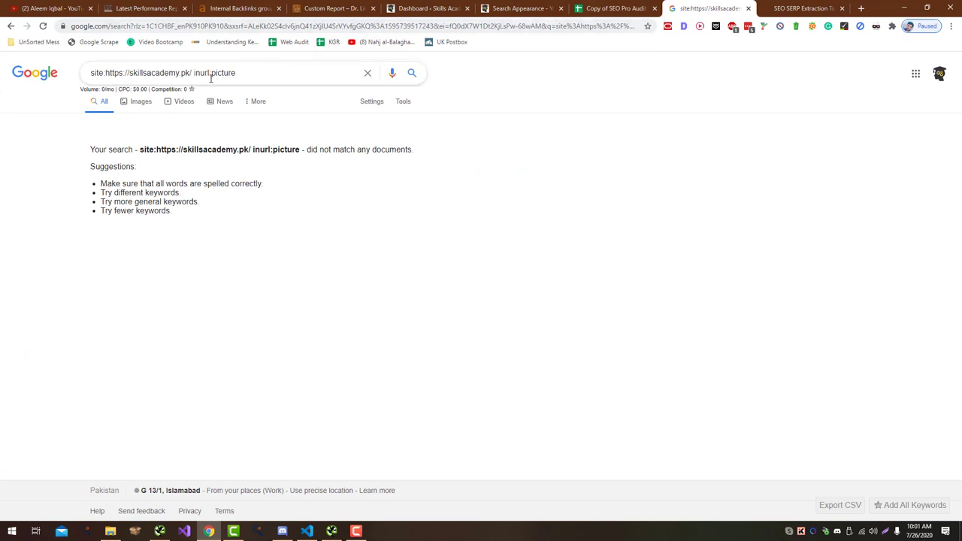
double_click(227, 73)
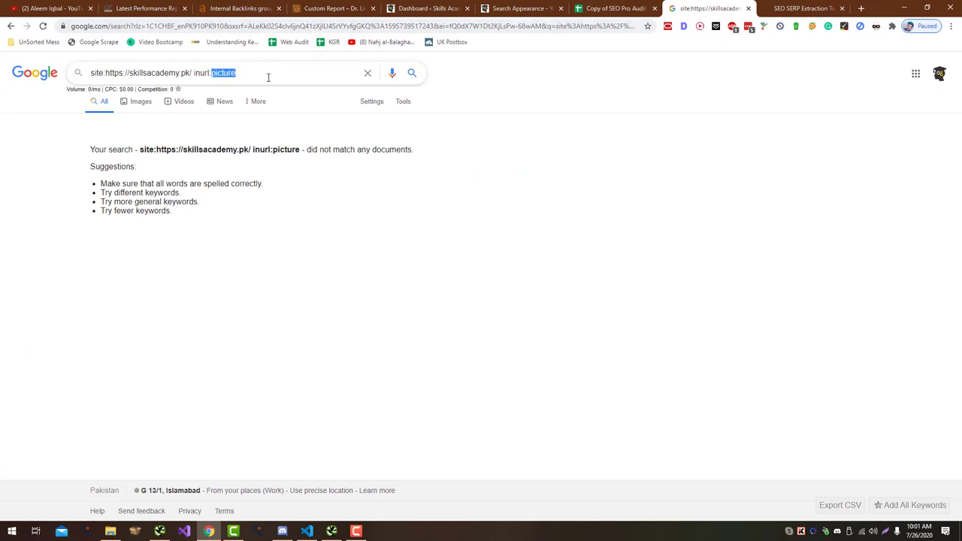
type("photo")
left_click(613, 7)
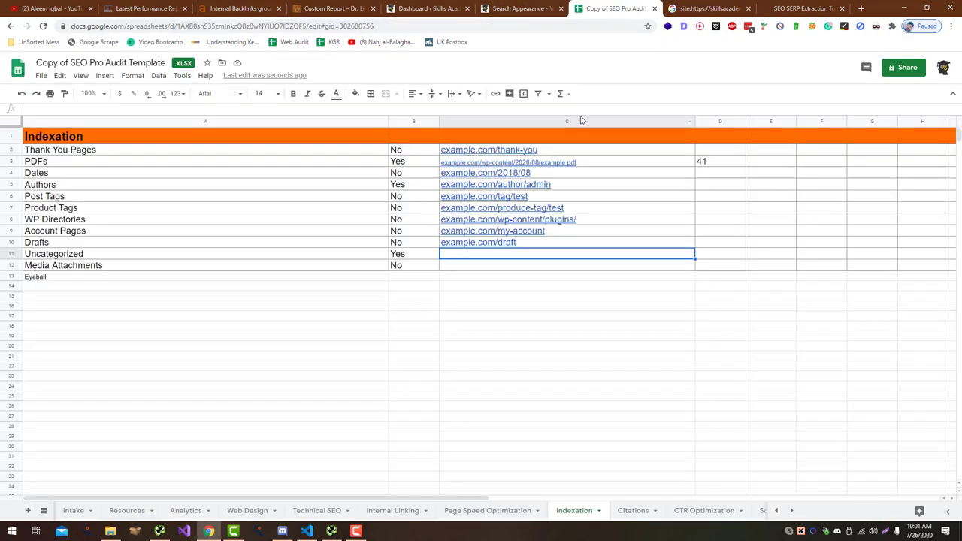
left_click(707, 7)
left_click(624, 7)
Step: Enter the example URL example.com/category/uncategorized for Uncategorized in column C
type("example.com/category/uncategor")
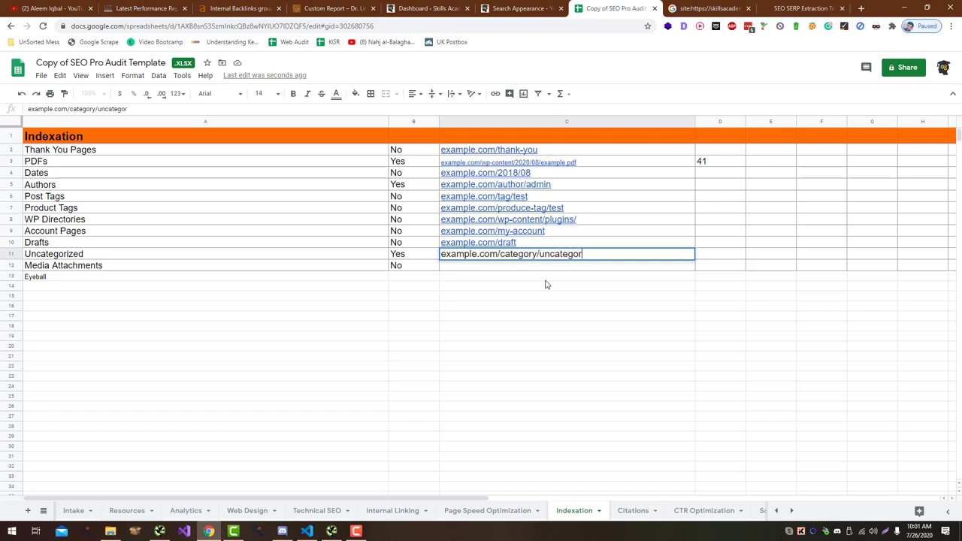
type("izd")
key("Return")
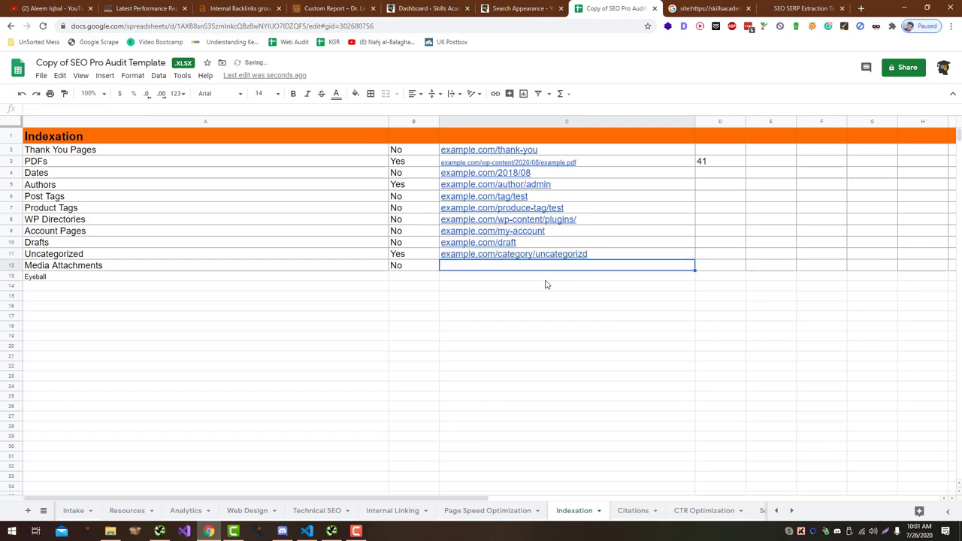
key("Up")
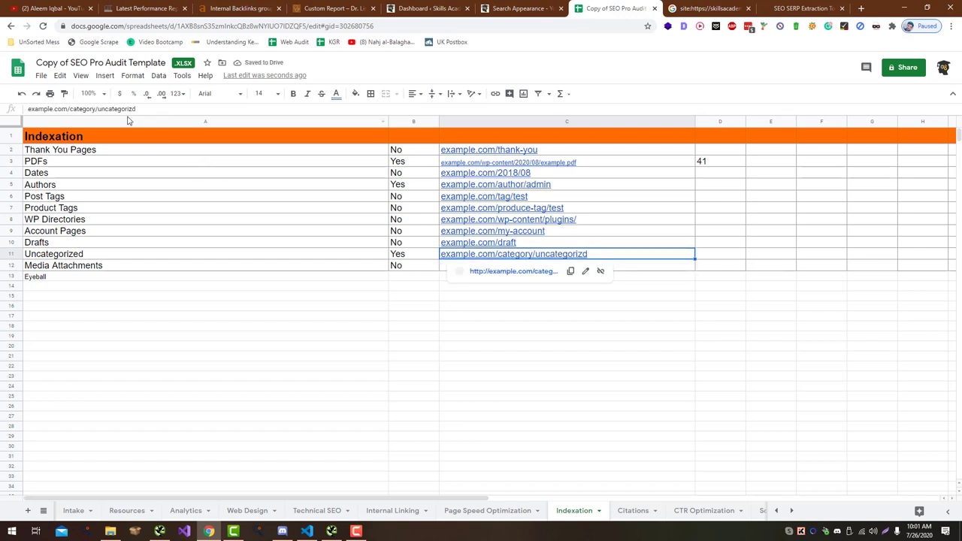
left_click(134, 109)
type("e")
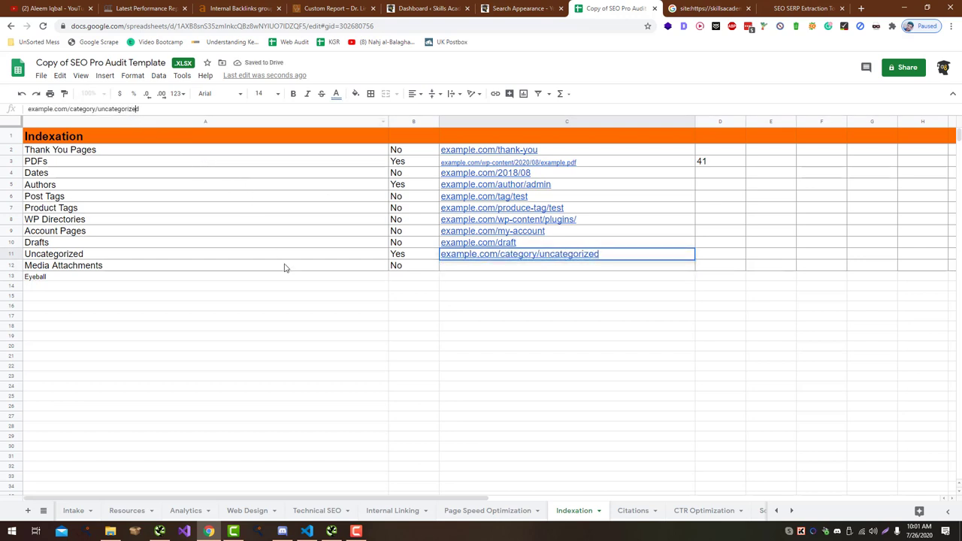
key("Return")
Step: Enter the example URL example.com/post-link/test-image for Media Attachments in column C
type("e")
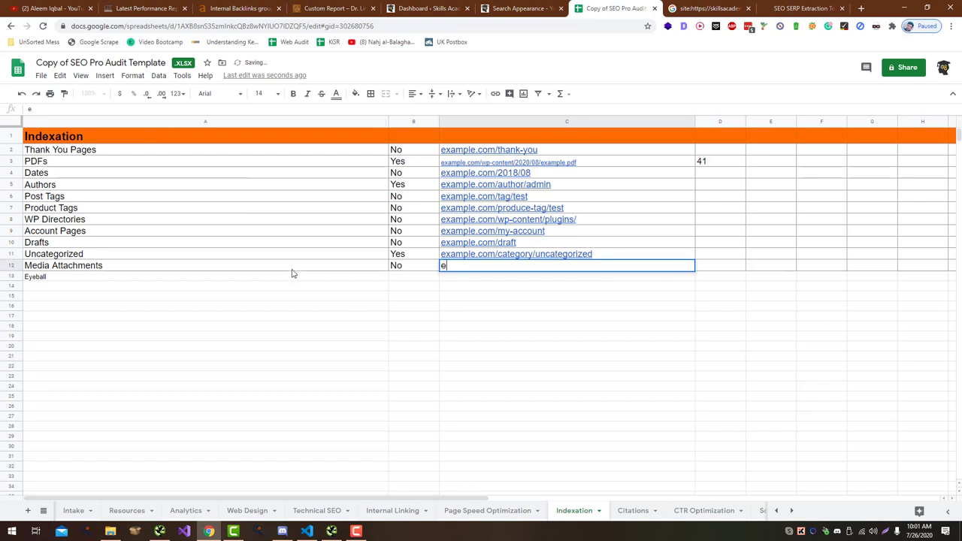
type("xample.com/")
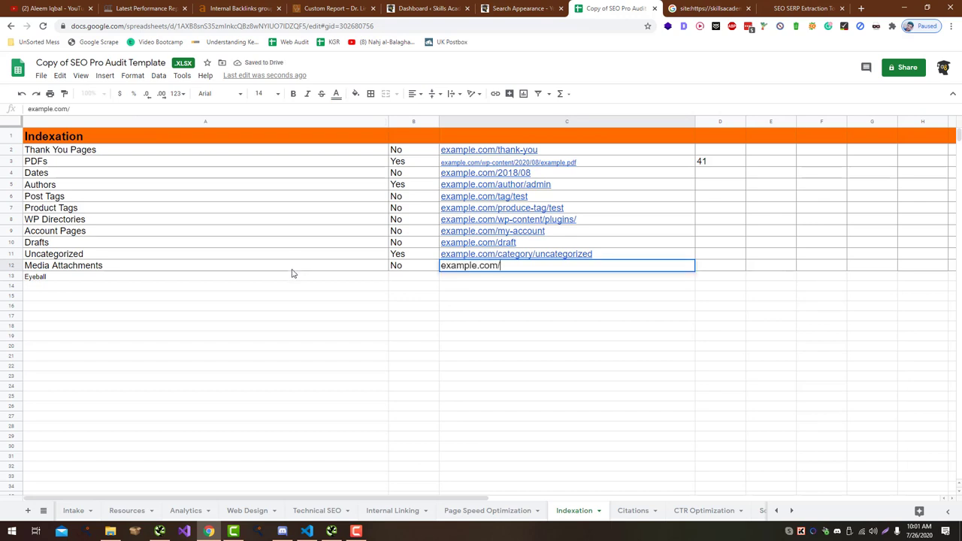
type("post-link/test-")
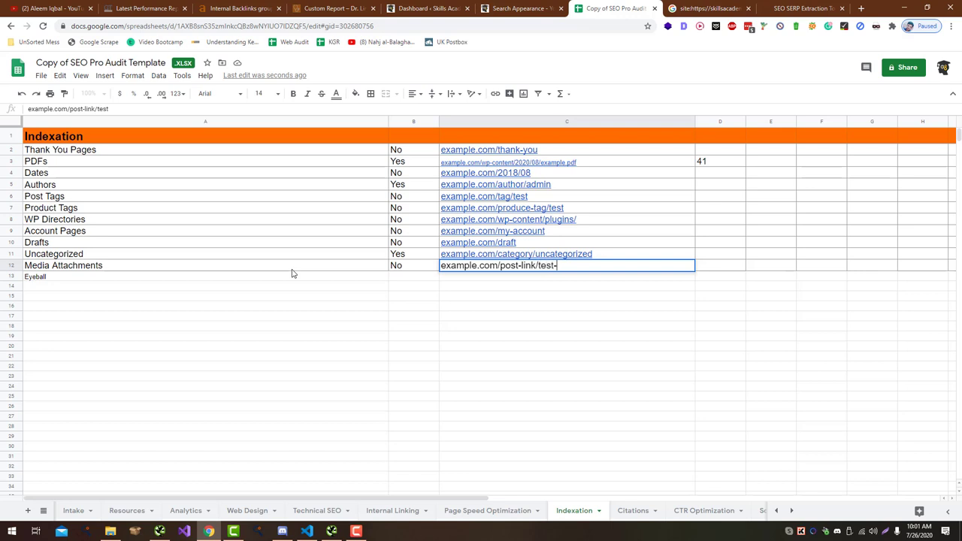
type("mage")
key("Return")
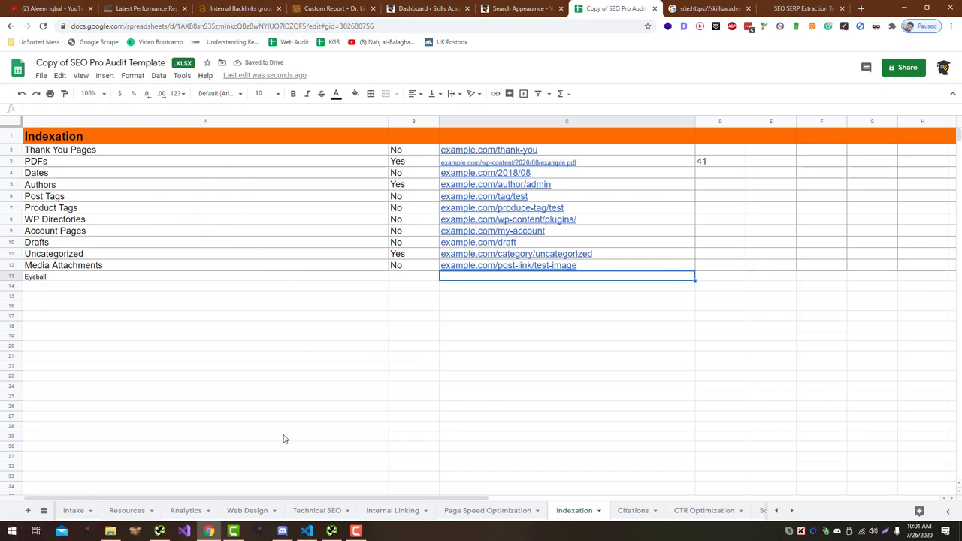
left_click(700, 511)
scroll(609, 449, "down", 2)
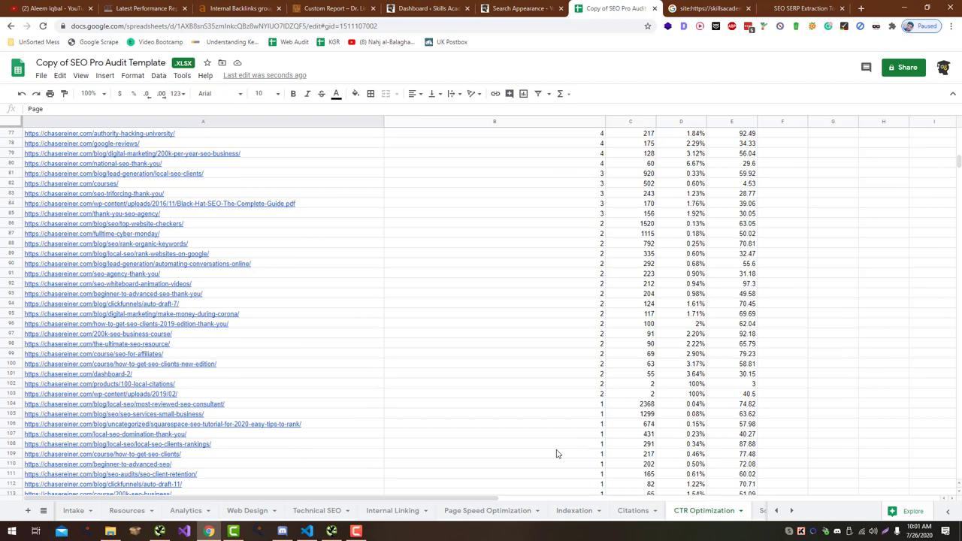
left_click(339, 531)
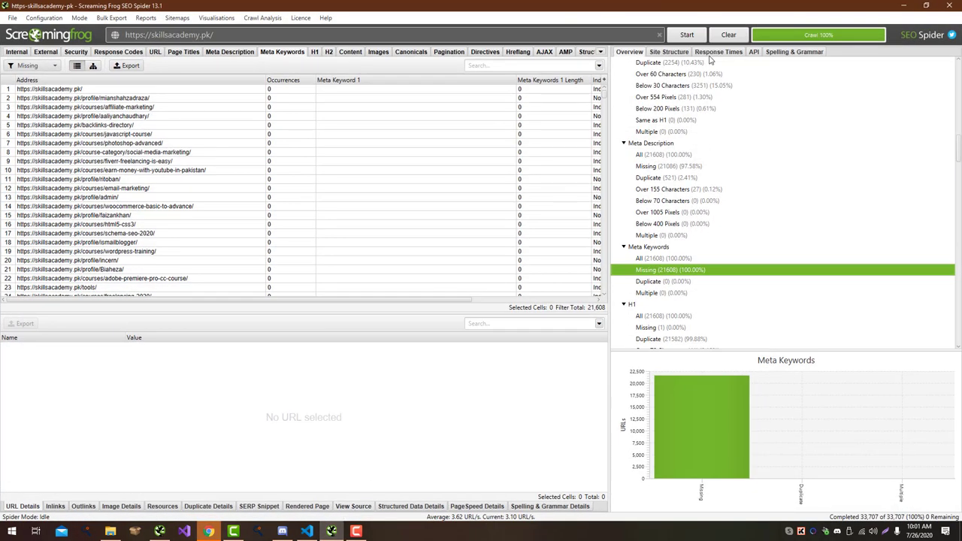
left_click(754, 52)
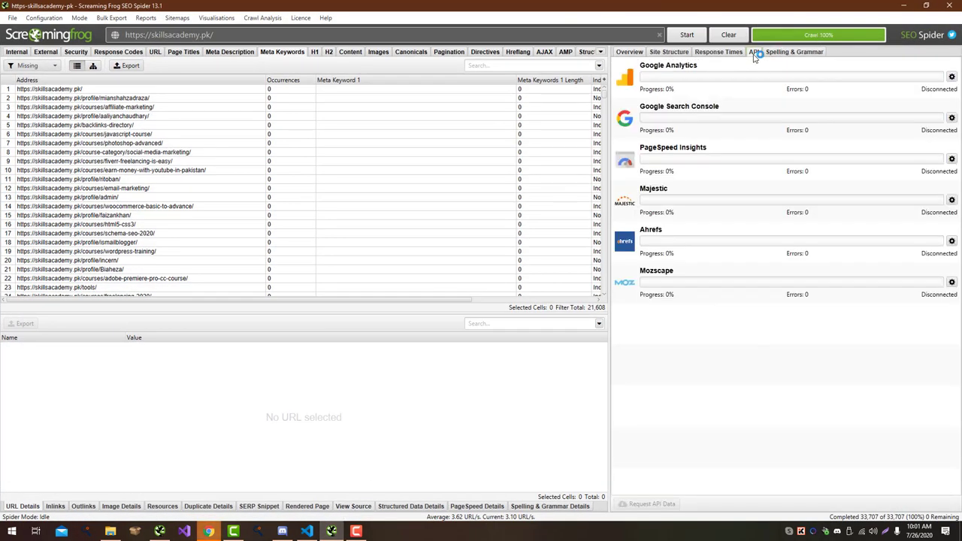
left_click(952, 119)
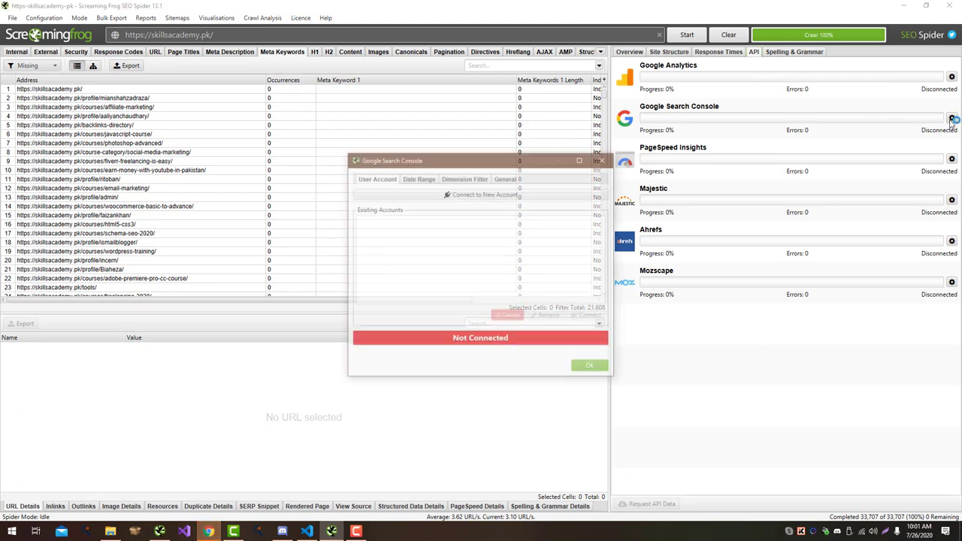
left_click(487, 197)
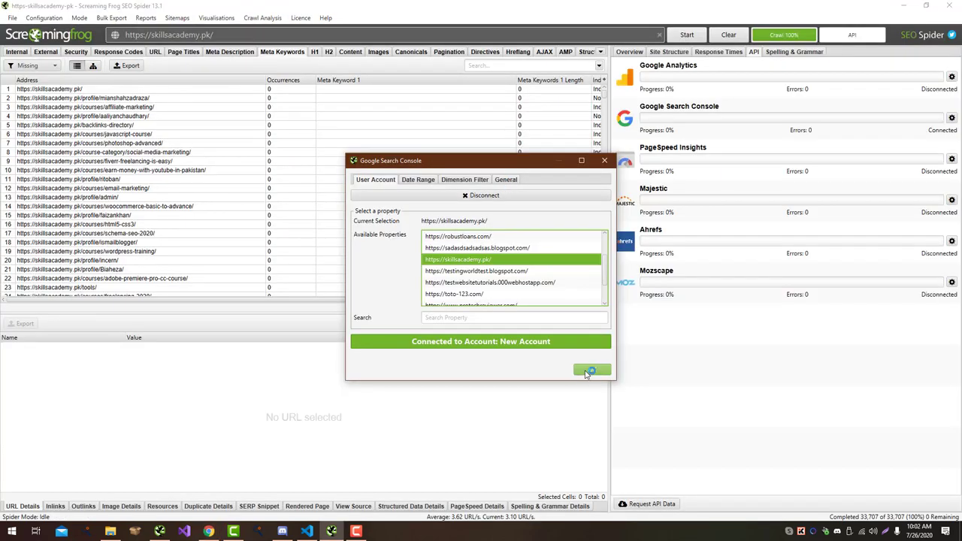
left_click(591, 371)
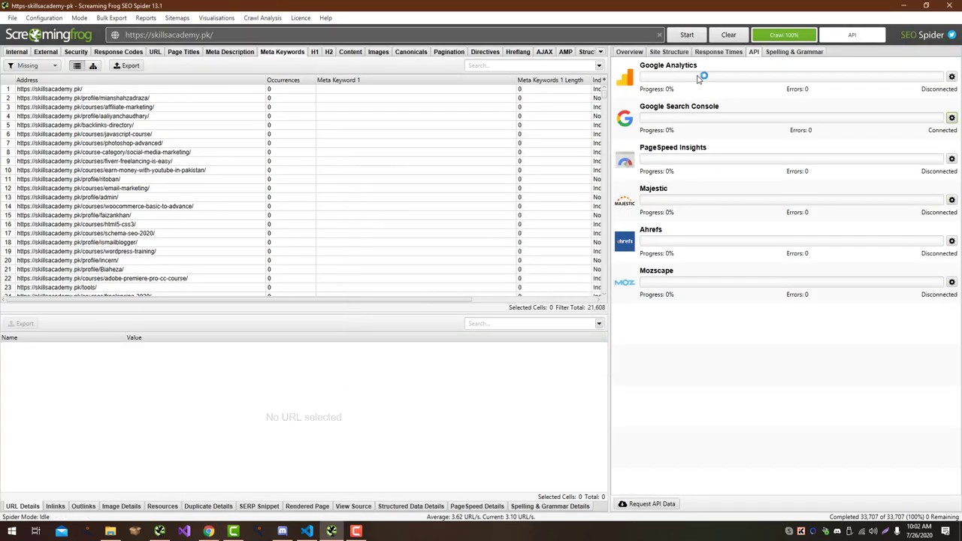
left_click(689, 35)
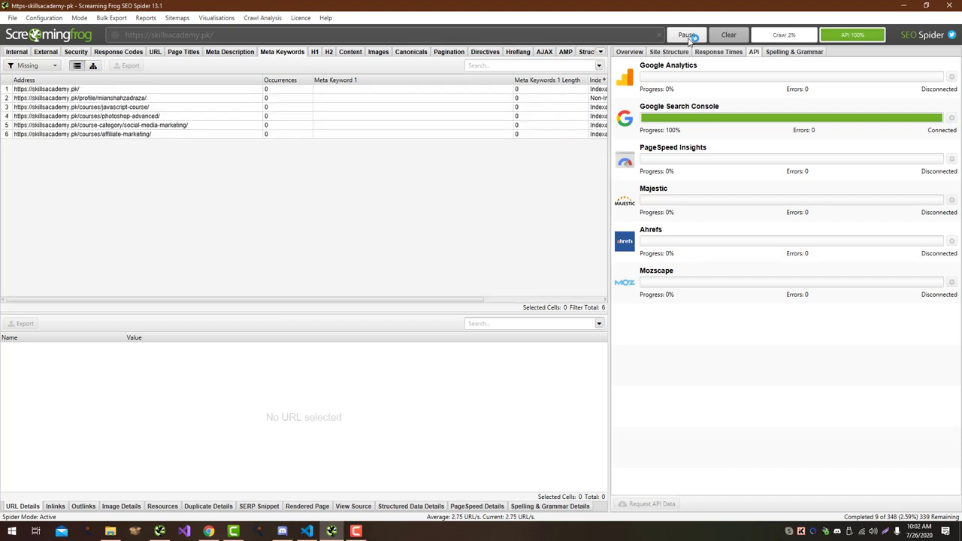
left_click(636, 51)
scroll(815, 227, "down", 20)
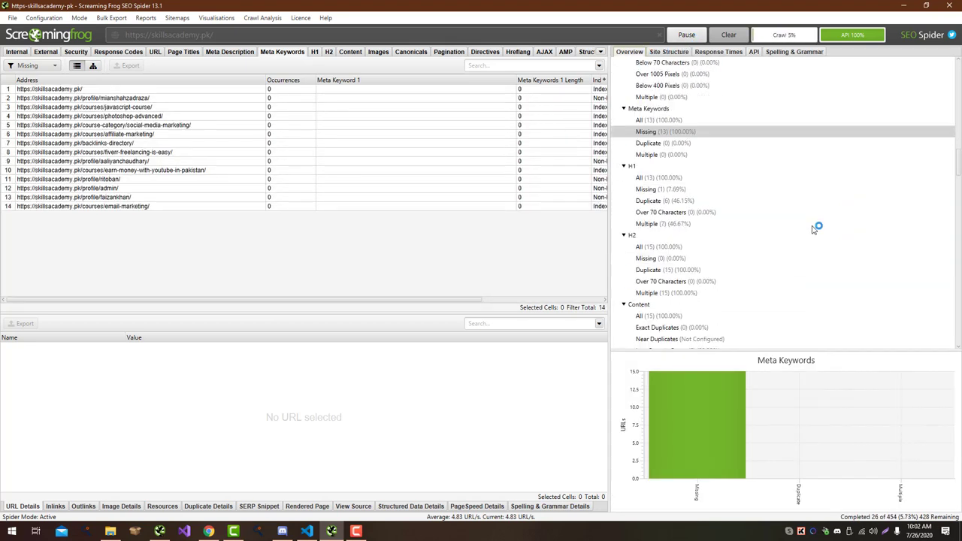
scroll(815, 227, "down", 20)
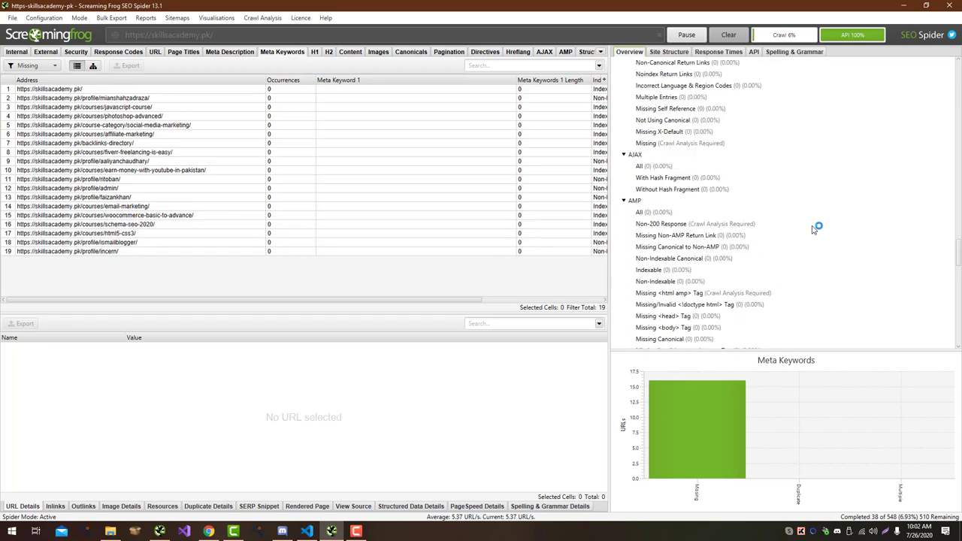
scroll(815, 227, "down", 20)
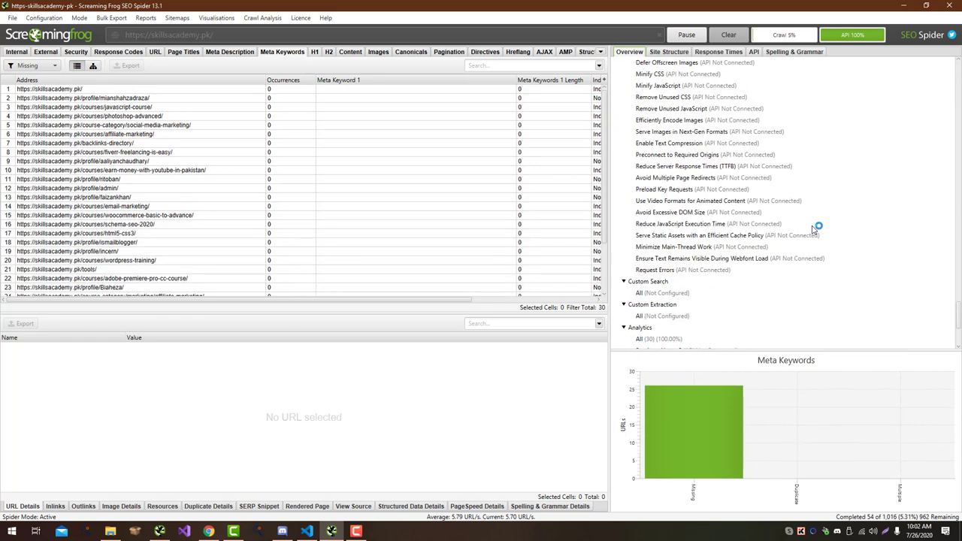
left_click(708, 275)
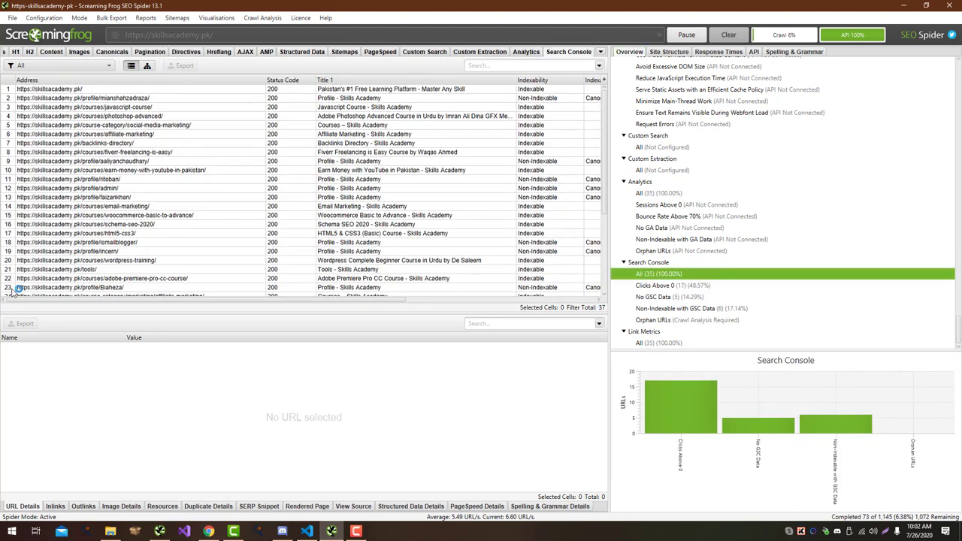
Step: Reorder the Search Console table so Clicks, Impressions, CTR and Position directly follow the Address column
left_click_drag(42, 300, 222, 304)
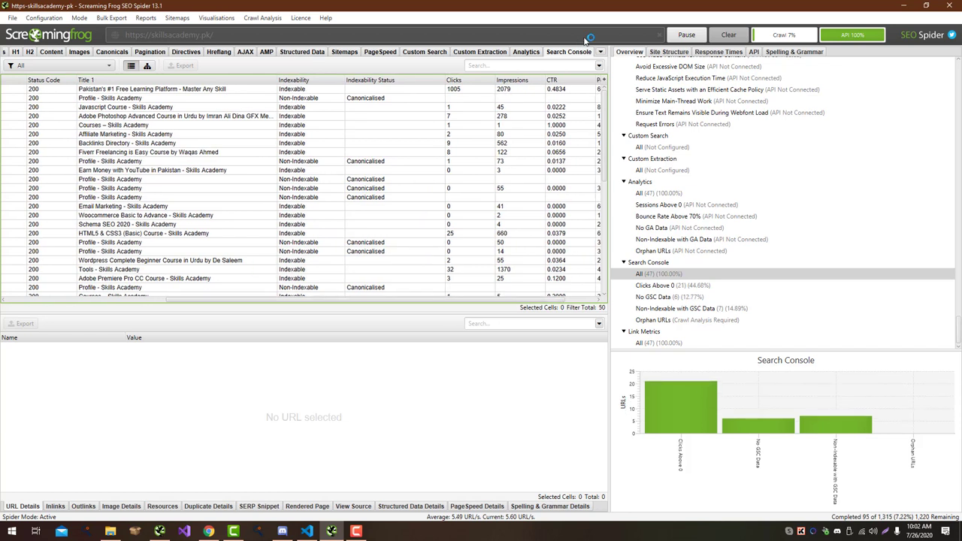
left_click_drag(454, 83, 29, 81)
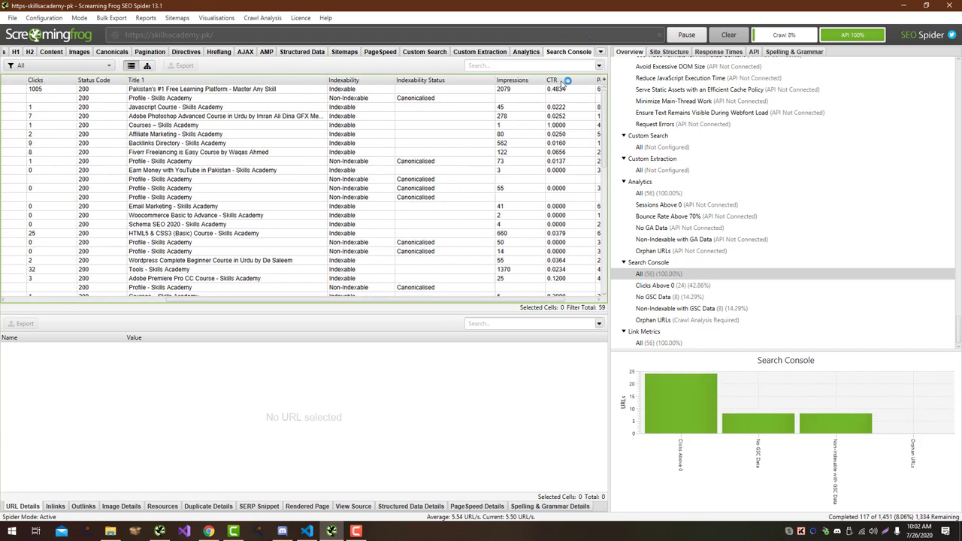
left_click_drag(556, 80, 81, 81)
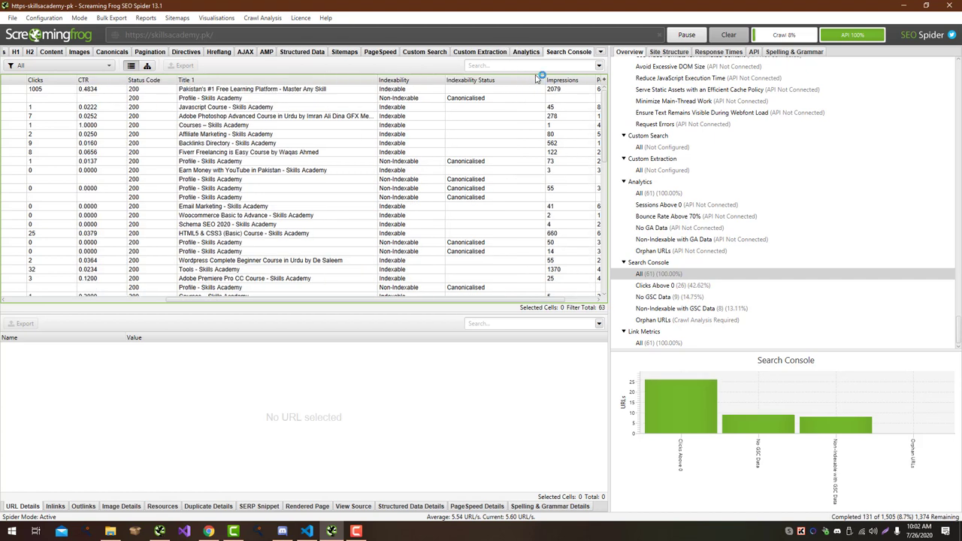
left_click_drag(569, 81, 81, 81)
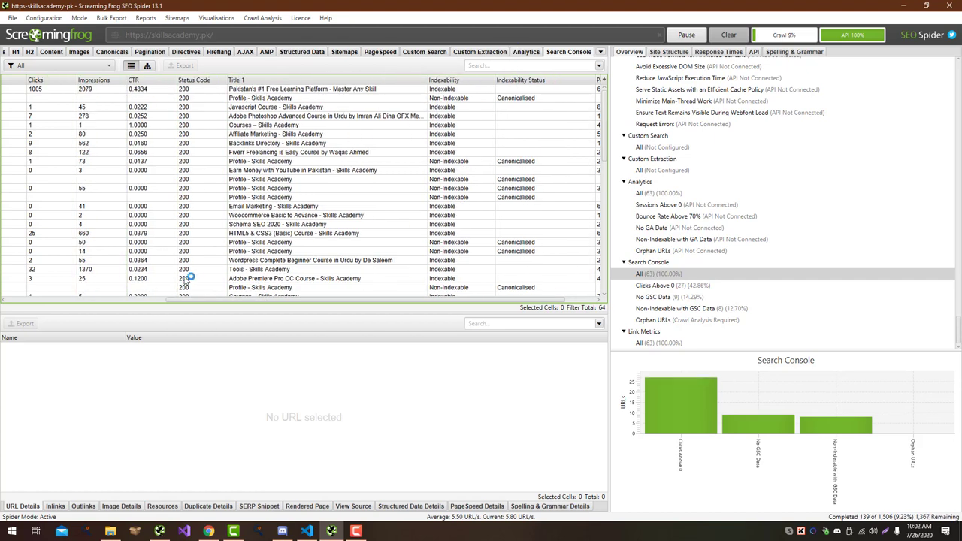
left_click_drag(191, 301, 249, 301)
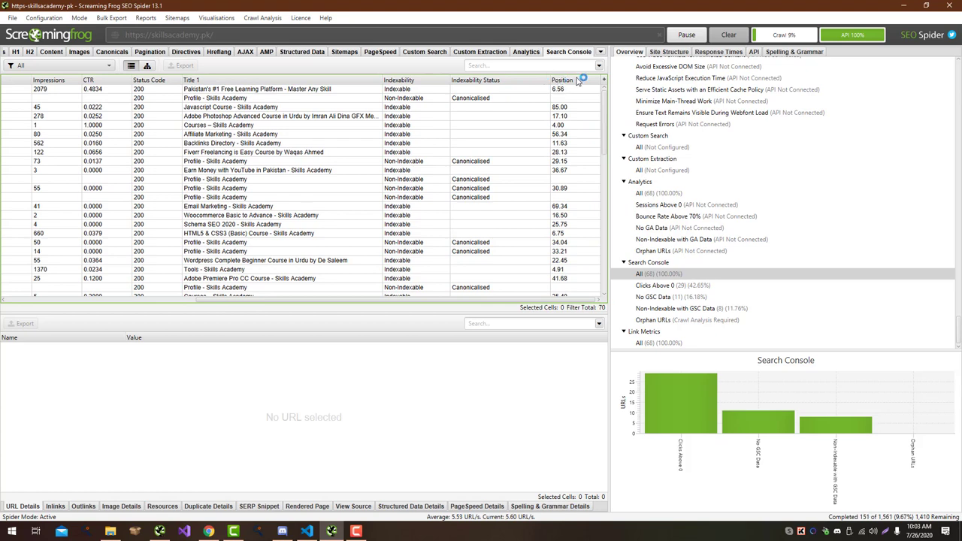
left_click_drag(577, 81, 132, 82)
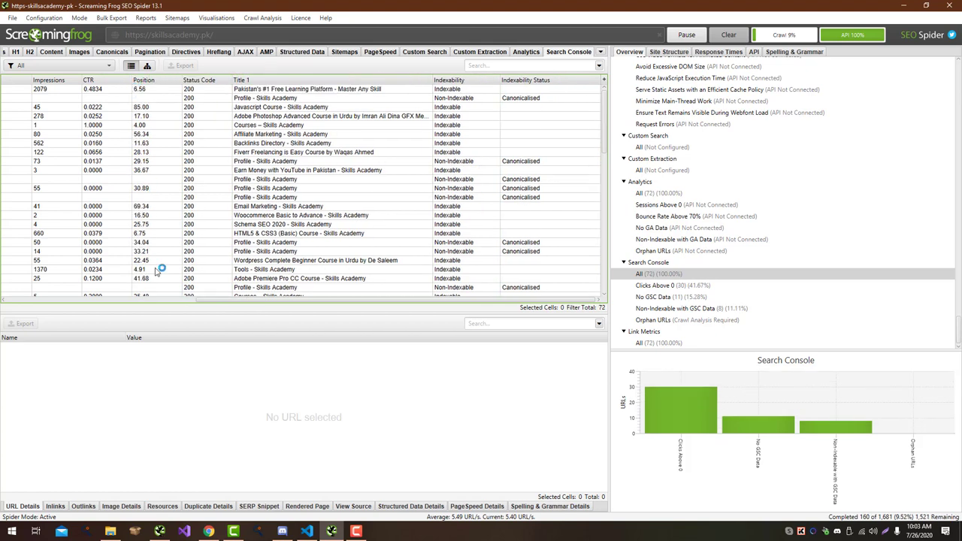
left_click_drag(211, 303, 3, 299)
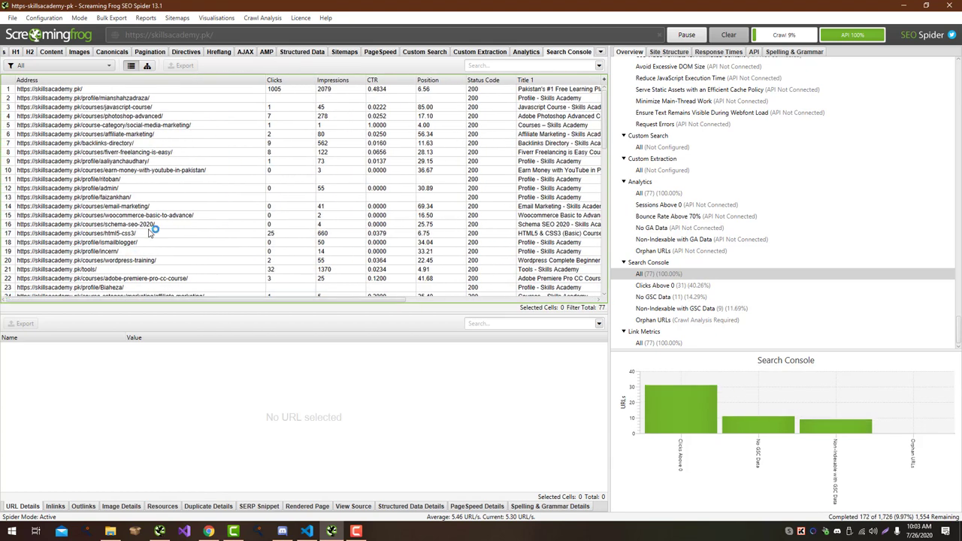
Step: Enlarge the Search Console results table slightly and sort it by Clicks in descending order
left_click_drag(148, 301, 354, 333)
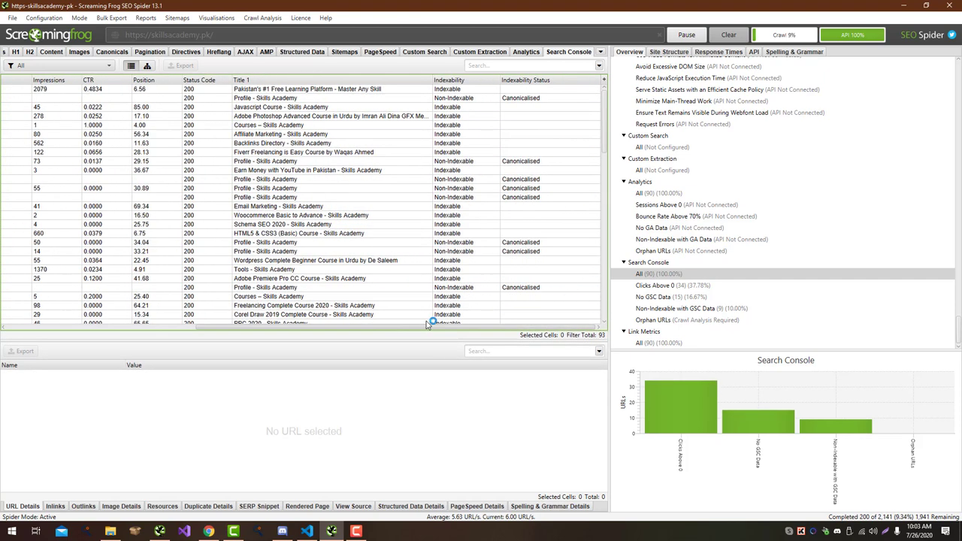
left_click_drag(413, 326, 177, 319)
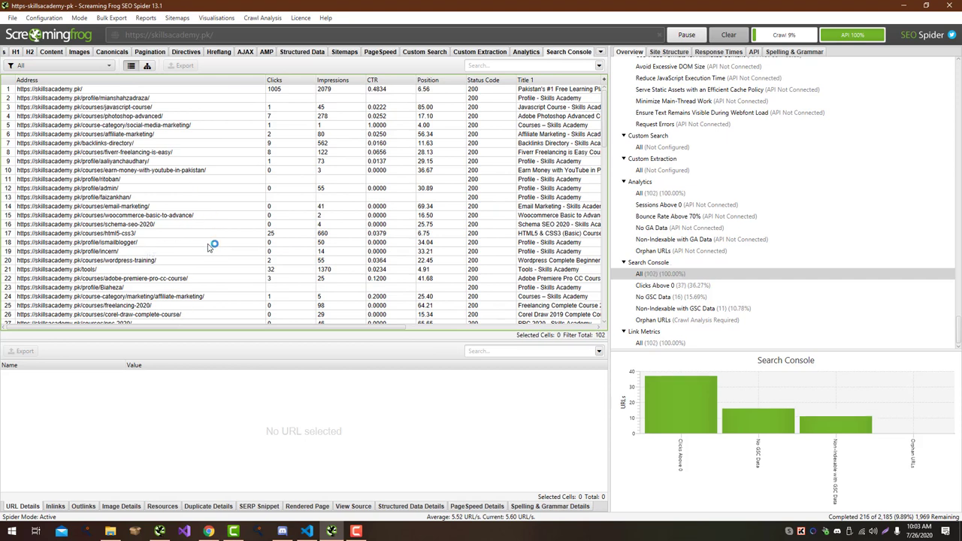
left_click_drag(193, 326, 158, 349)
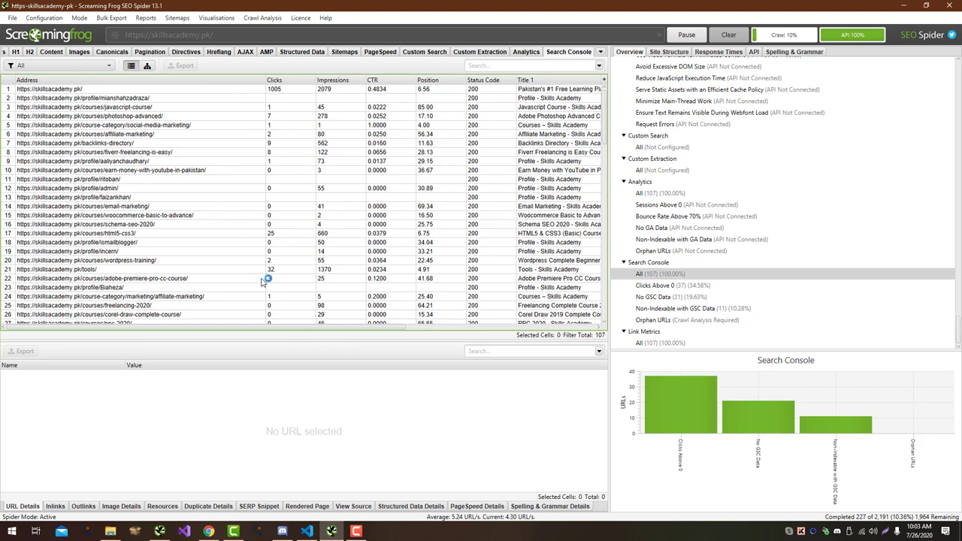
left_click_drag(316, 325, 481, 326)
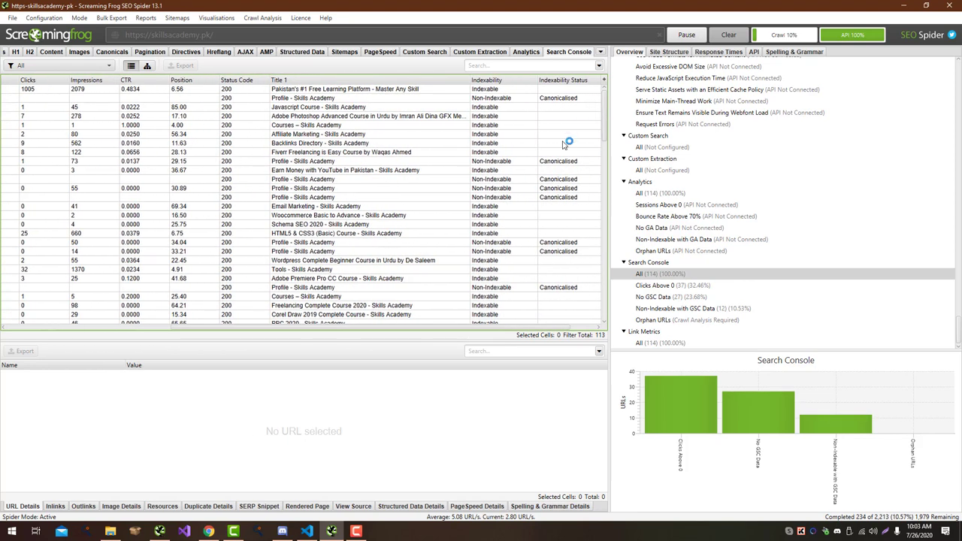
left_click(522, 81)
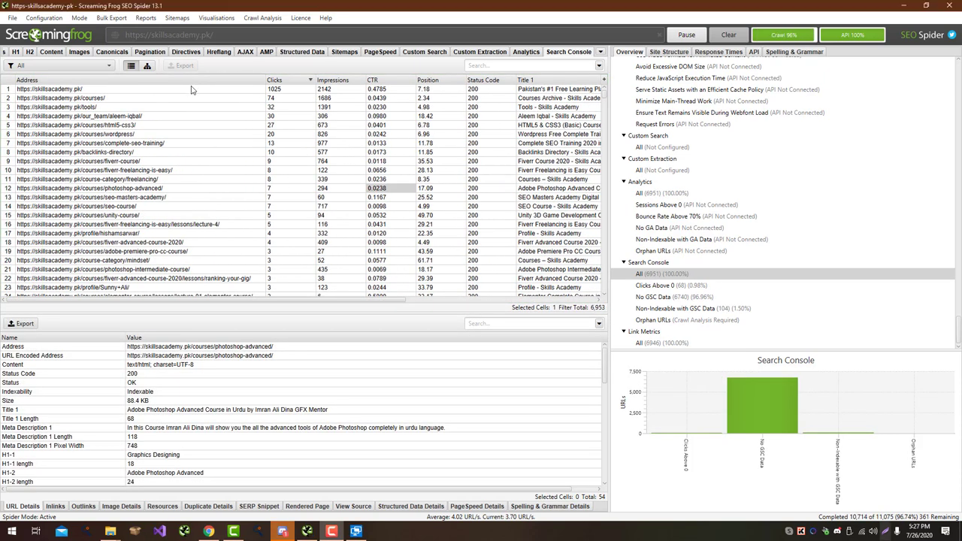
Step: Copy rows 1 to 211 of the Search Console table, from Address to Status Code, into the CTR Optimization sheet starting at cell A3
left_click_drag(191, 89, 364, 119)
right_click(367, 114)
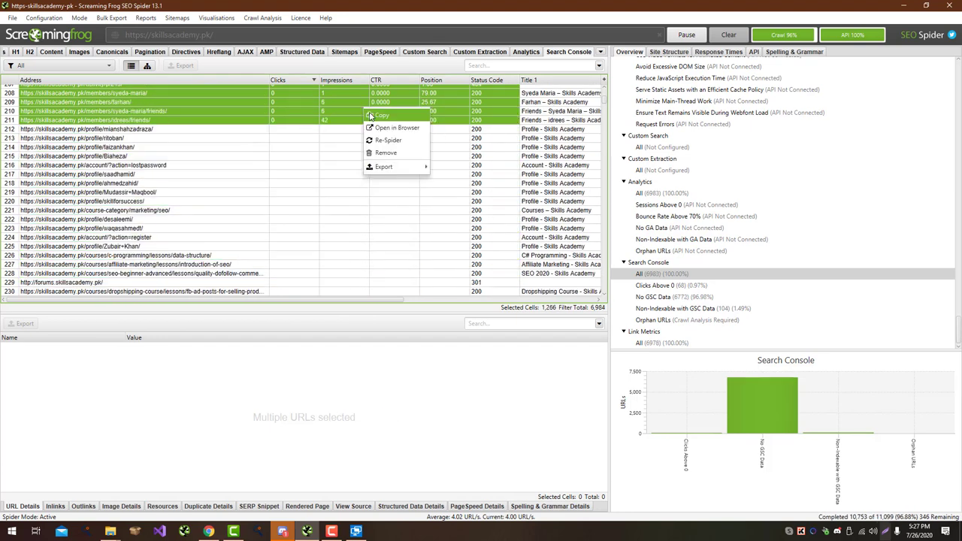
left_click(374, 116)
key("alt+Tab")
key("alt+Tab")
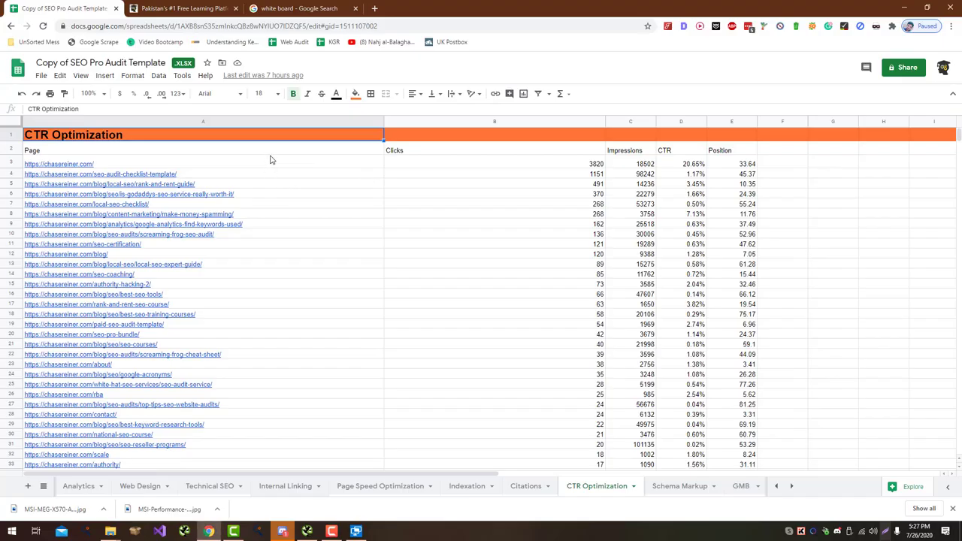
left_click(272, 162)
key("ctrl+v")
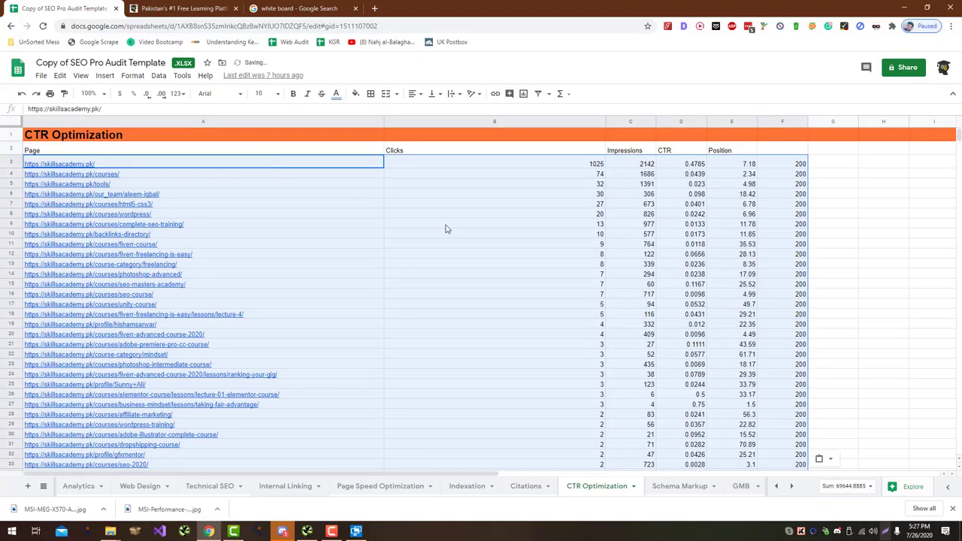
Step: Look through the pasted pages in the CTR Optimization sheet, checking their clicks, impressions, CTR and position values
scroll(516, 241, "down", 20)
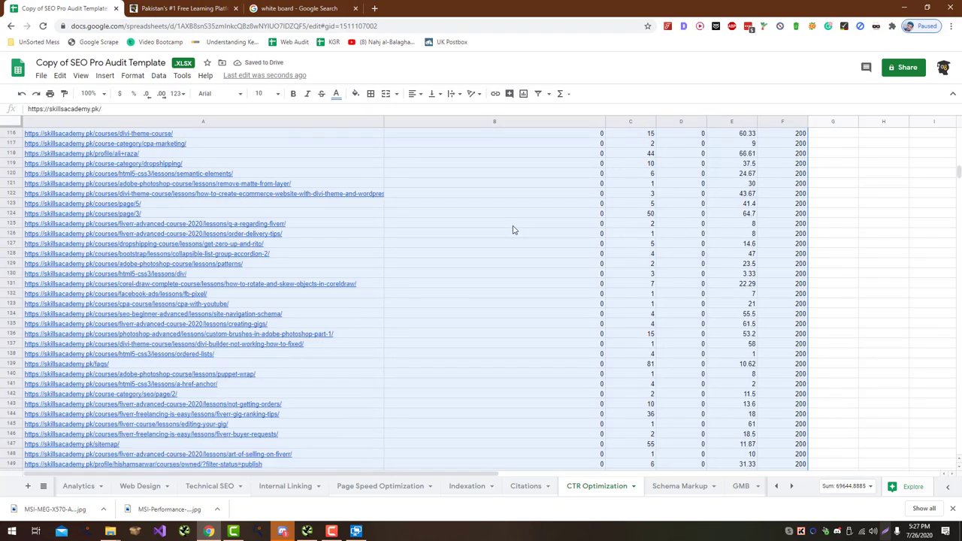
scroll(513, 230, "down", 15)
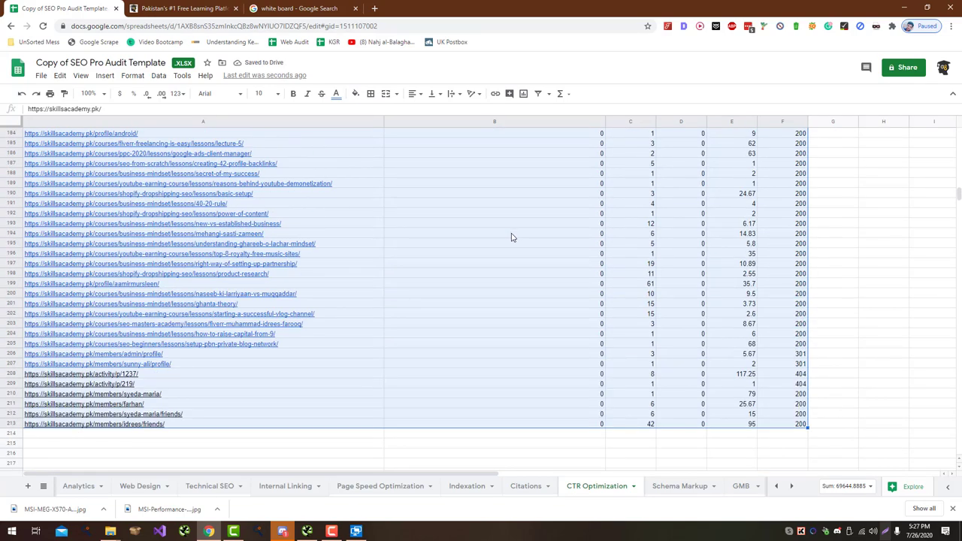
scroll(508, 248, "up", 1)
scroll(504, 256, "down", 4)
left_click(504, 254)
scroll(500, 260, "up", 9)
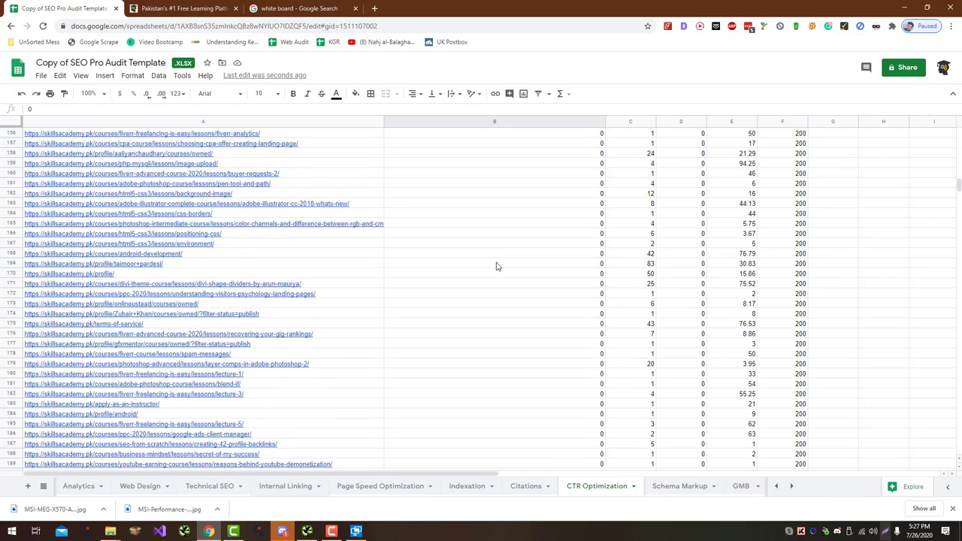
scroll(496, 266, "up", 20)
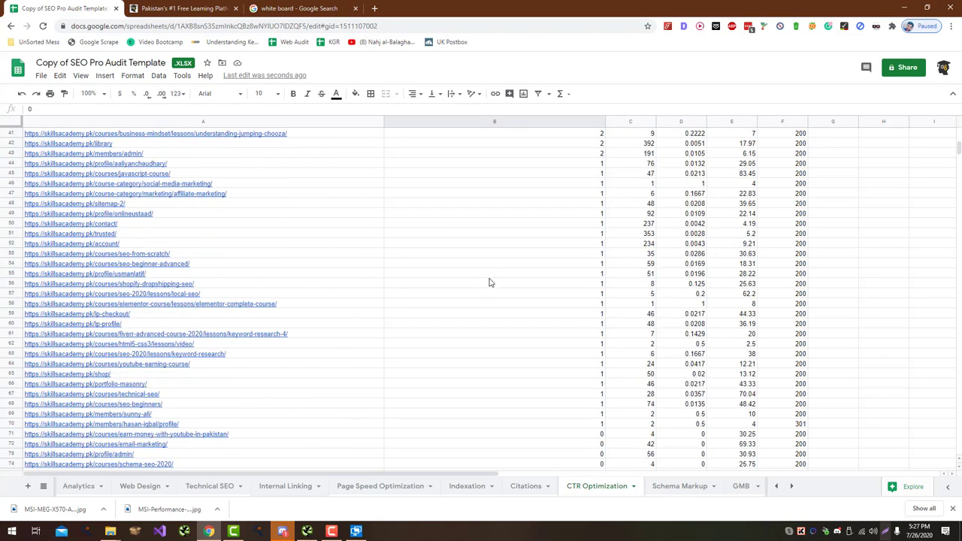
scroll(489, 284, "up", 9)
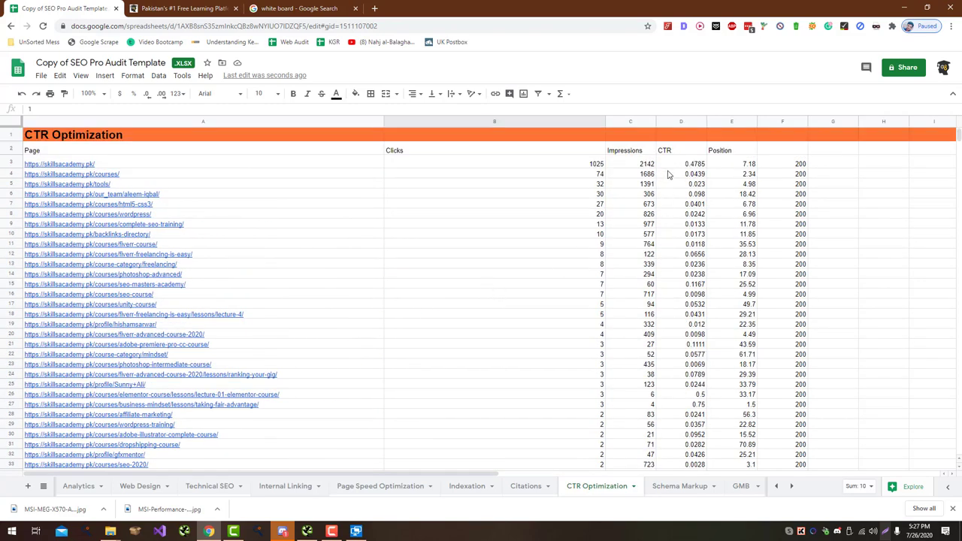
left_click(676, 163)
scroll(670, 180, "down", 15)
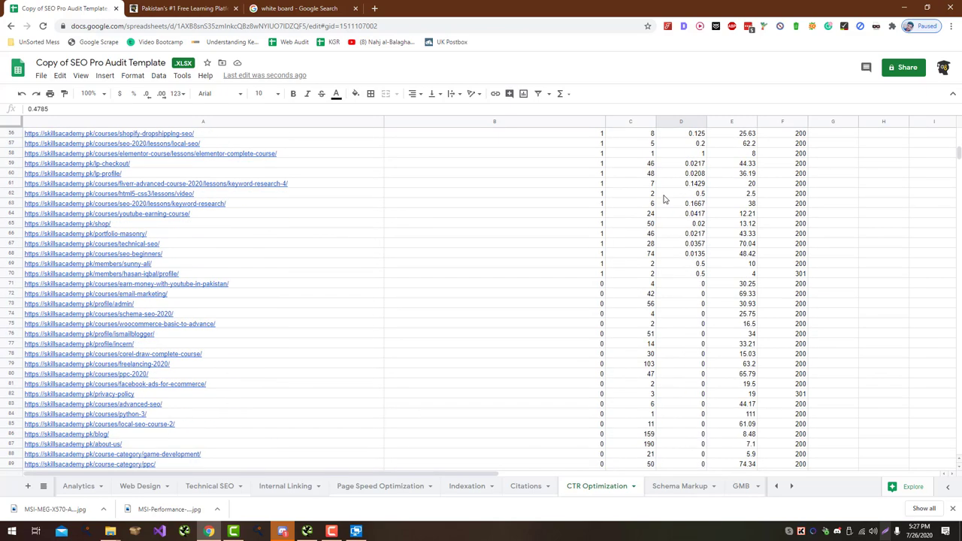
scroll(664, 199, "up", 13)
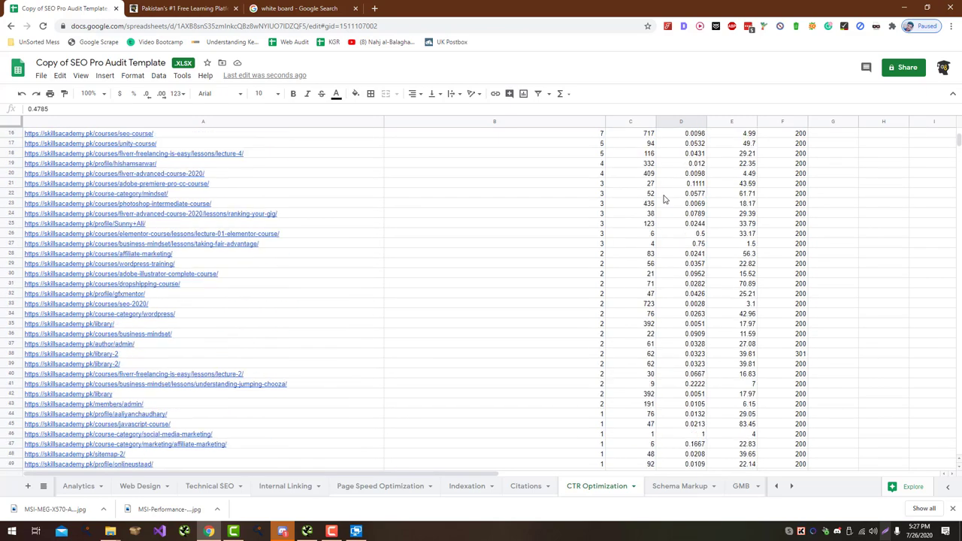
scroll(663, 199, "up", 3)
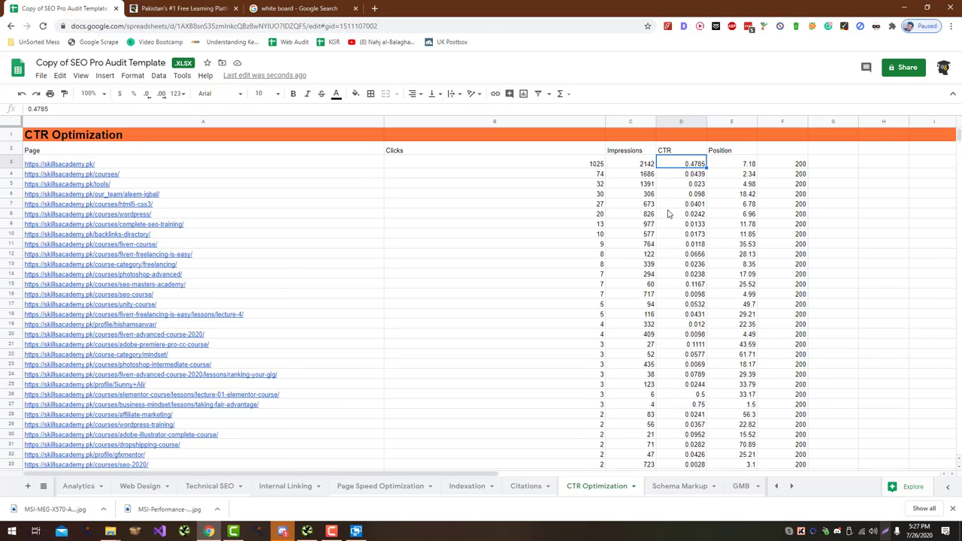
Step: Open the Schema Markup sheet, find Google's Structured Data Testing Tool in a new browser tab beside it, and select the Organization Markup status cell
left_click(668, 489)
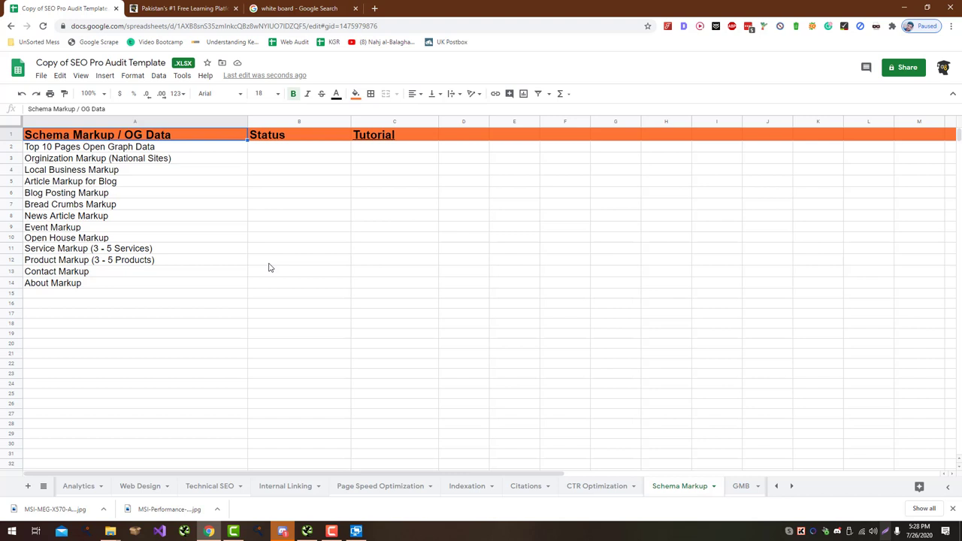
key("ctrl+t")
type("g")
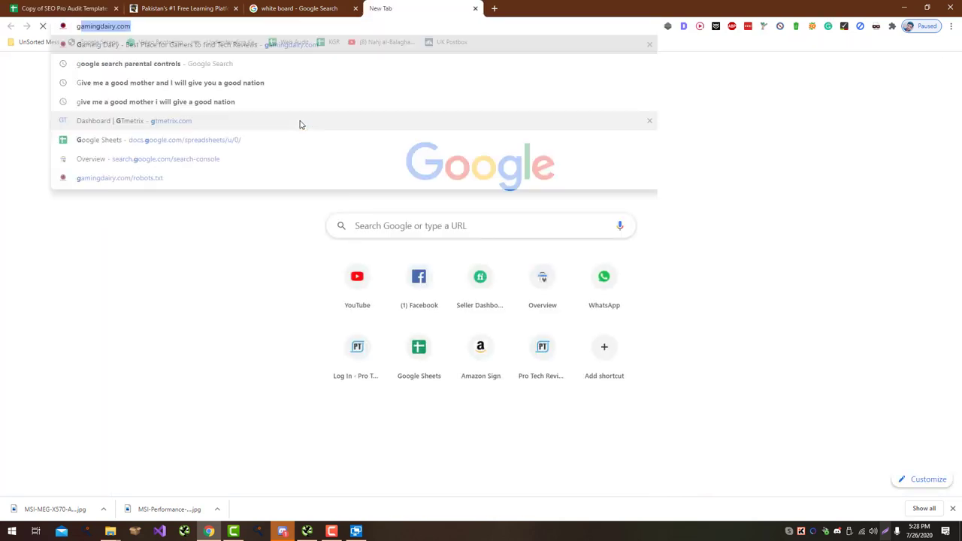
type("oogle struct")
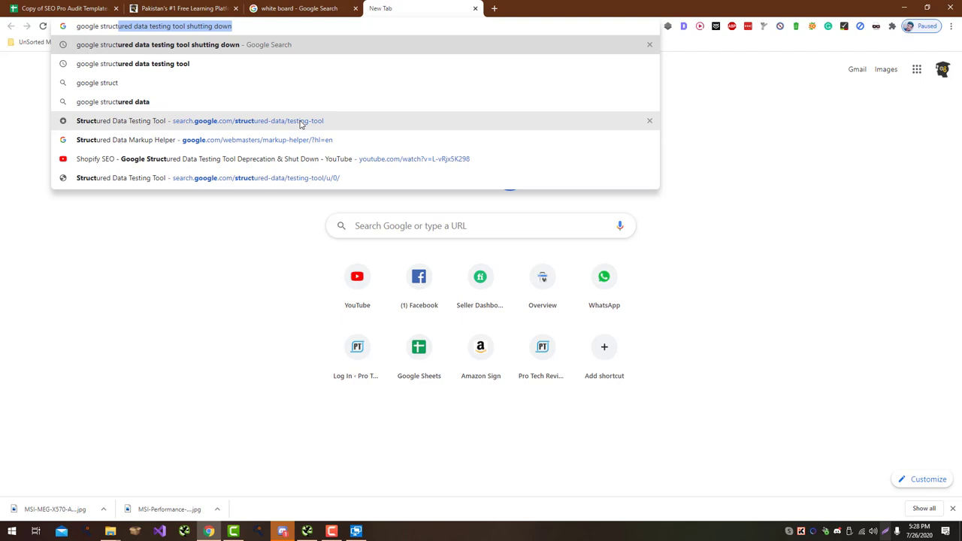
key("Down")
key("Return")
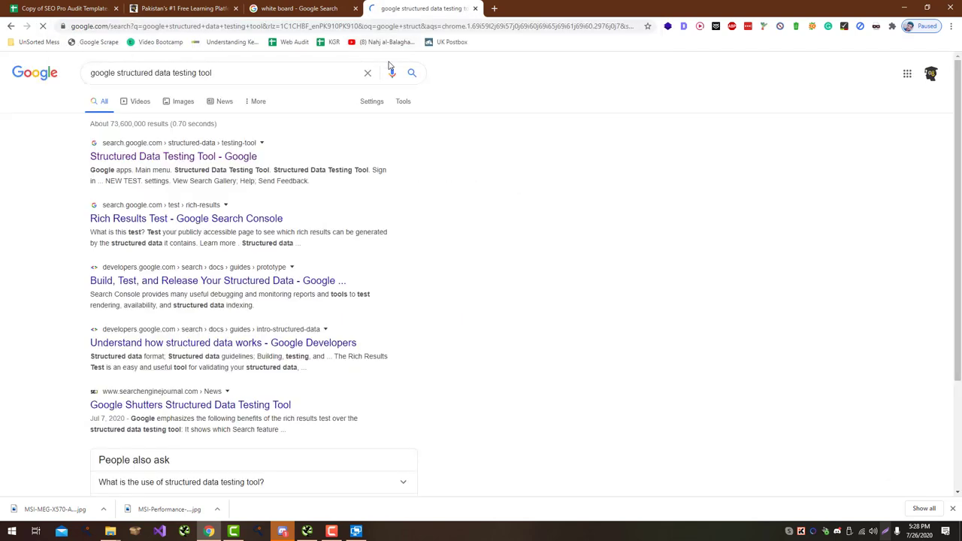
left_click_drag(388, 11, 173, 10)
left_click(68, 8)
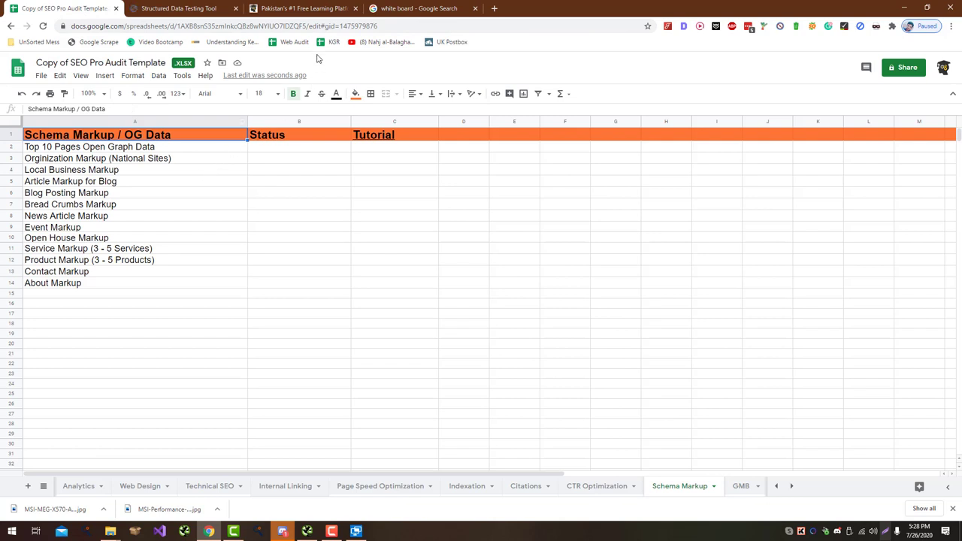
left_click(269, 162)
left_click(255, 15)
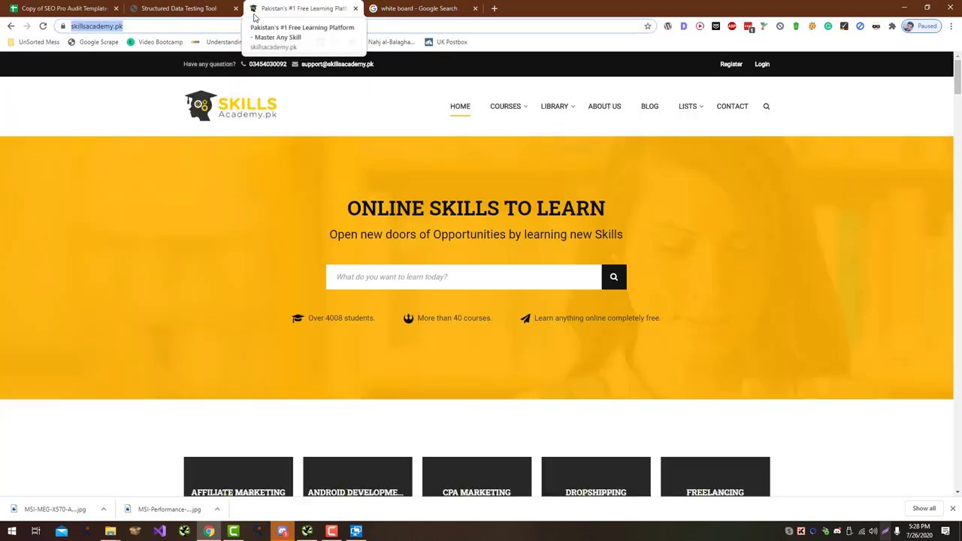
key("ctrl+l")
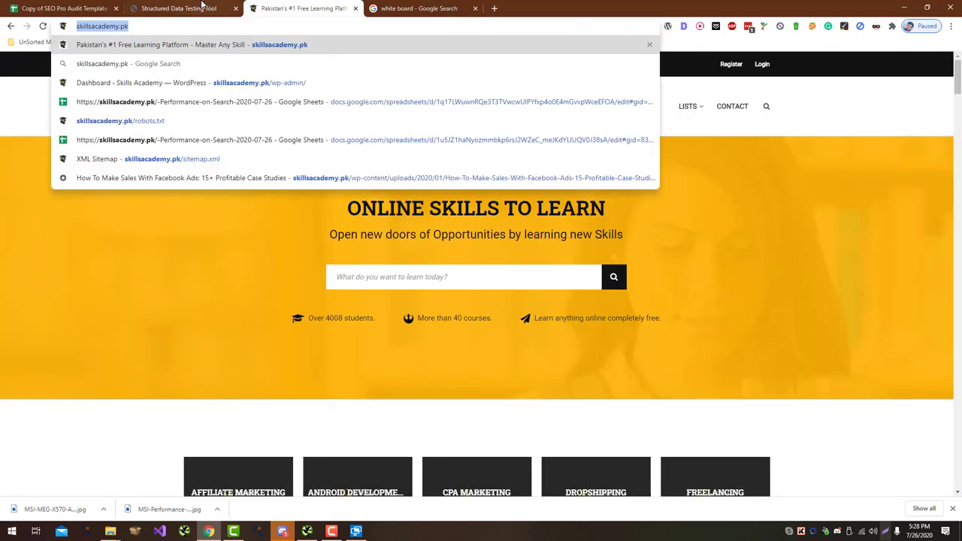
key("ctrl+c")
left_click(201, 7)
key("ctrl+v")
left_click(487, 304)
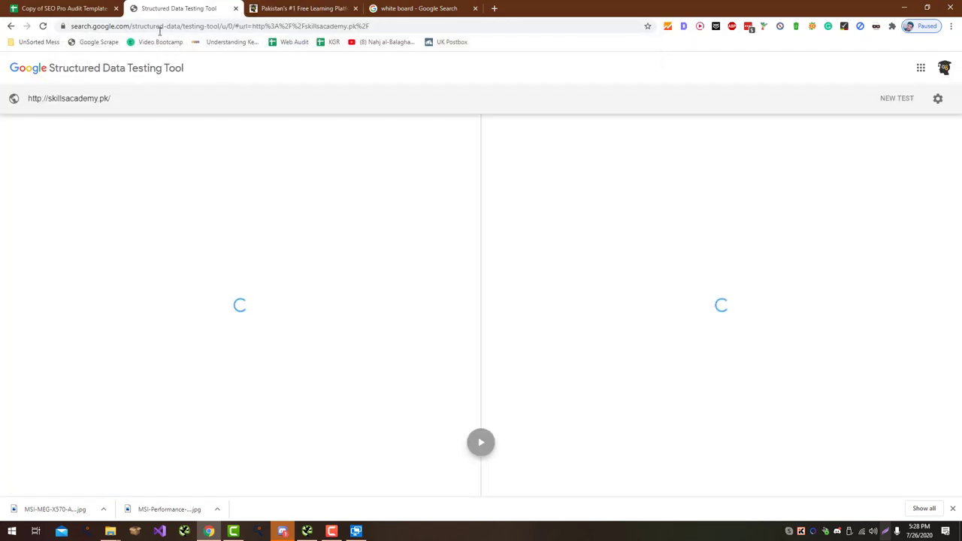
left_click(255, 11)
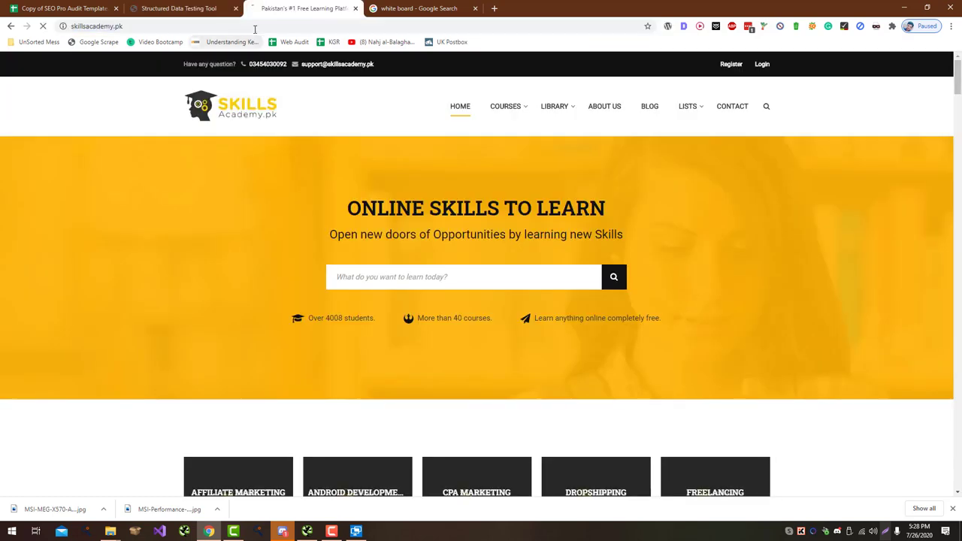
left_click(255, 27)
left_click(169, 8)
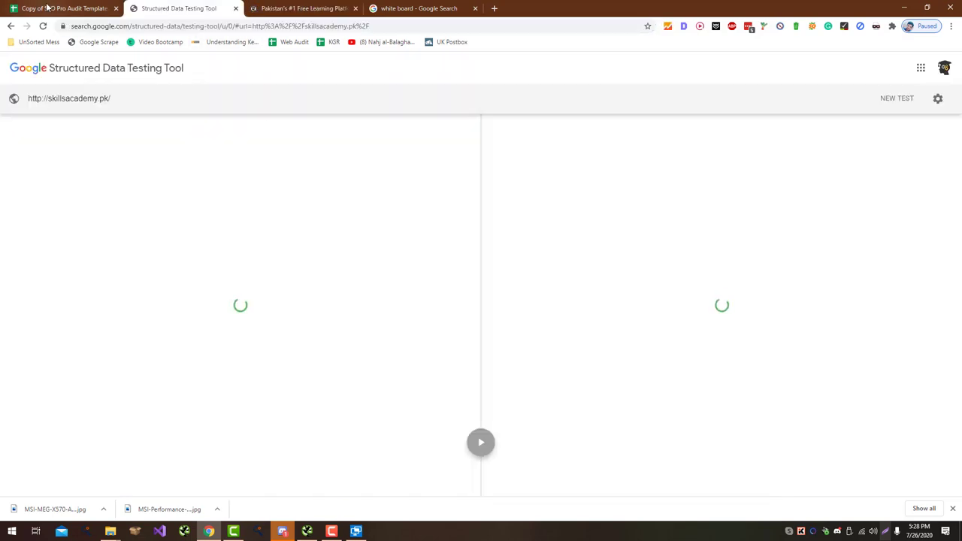
left_click(902, 100)
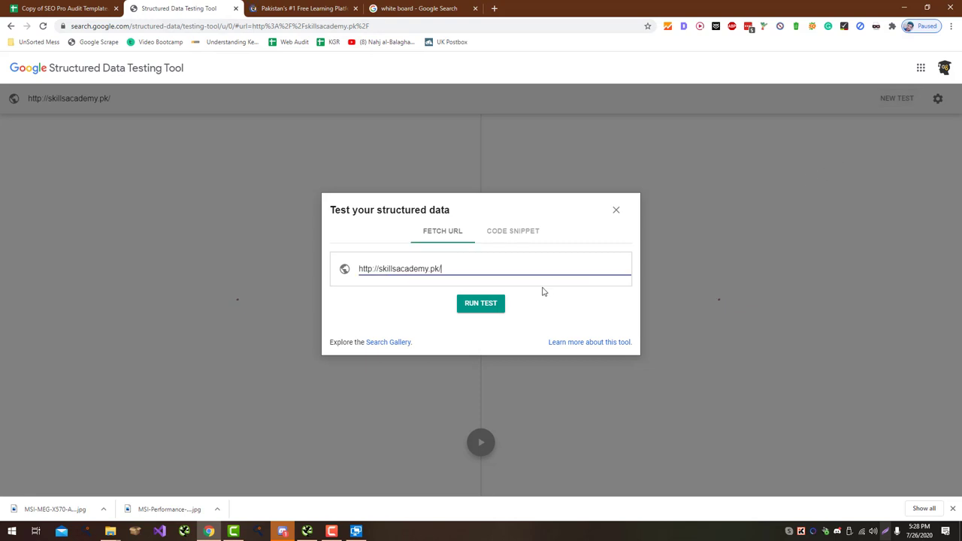
key("ctrl+a")
key("ctrl+v")
key("Return")
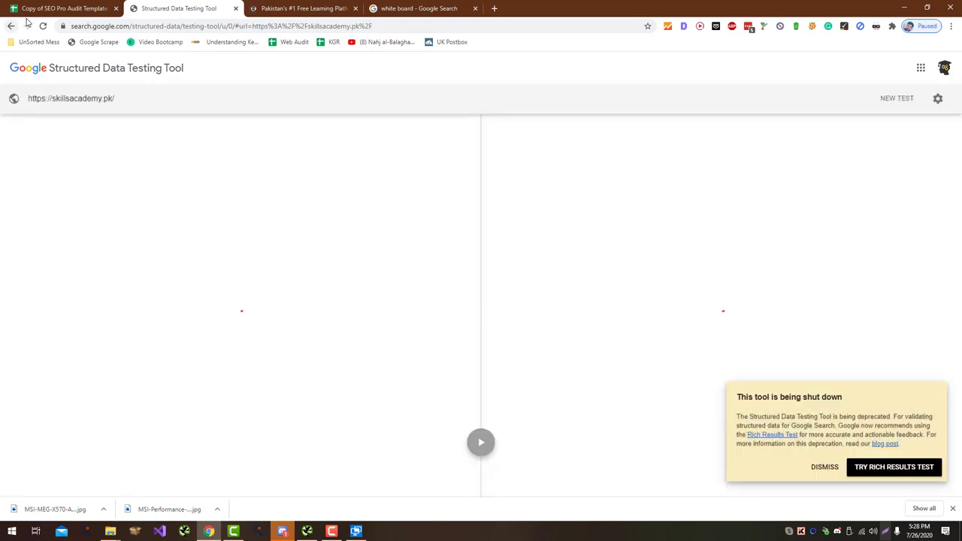
Step: Inspect the Organization item in the test results and enter Yes as the Organization Markup status in the Schema Markup sheet
left_click(34, 9)
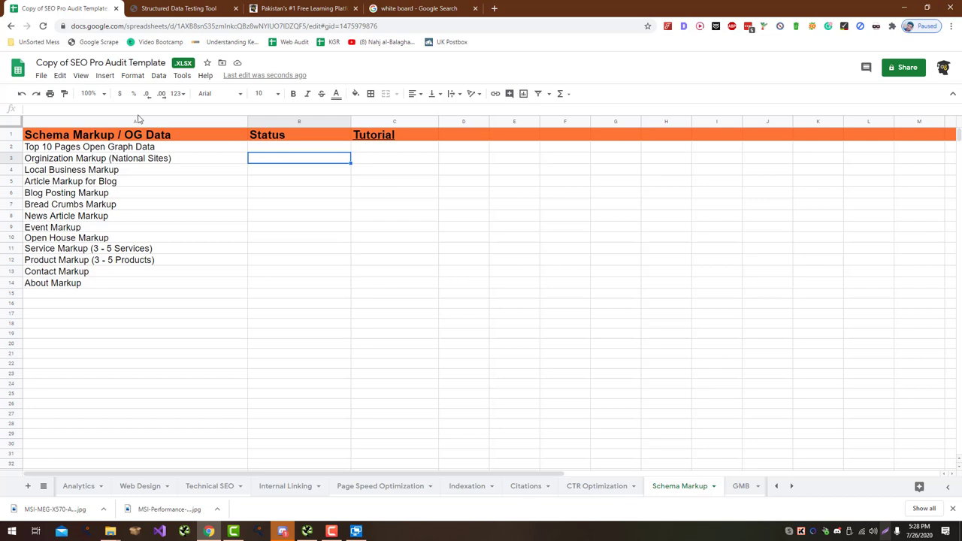
left_click(200, 9)
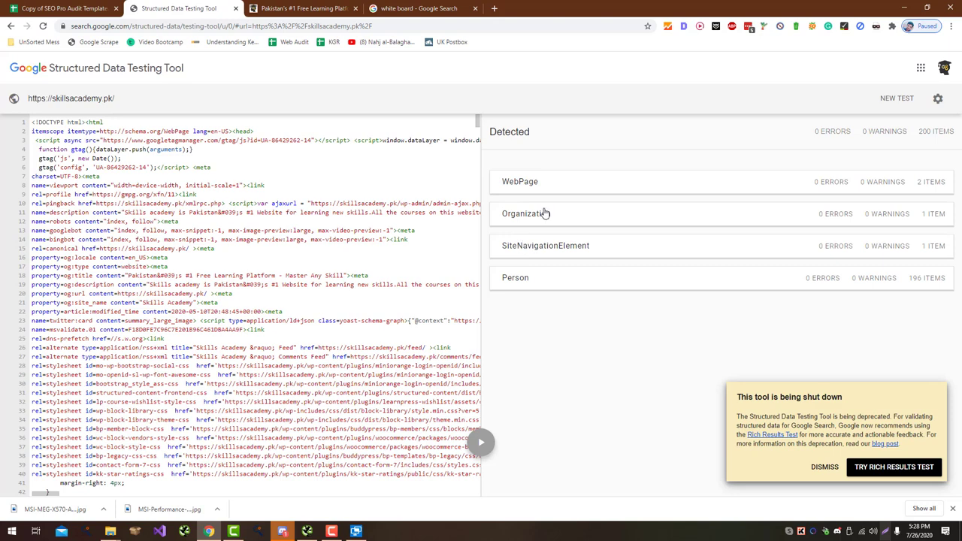
left_click(546, 215)
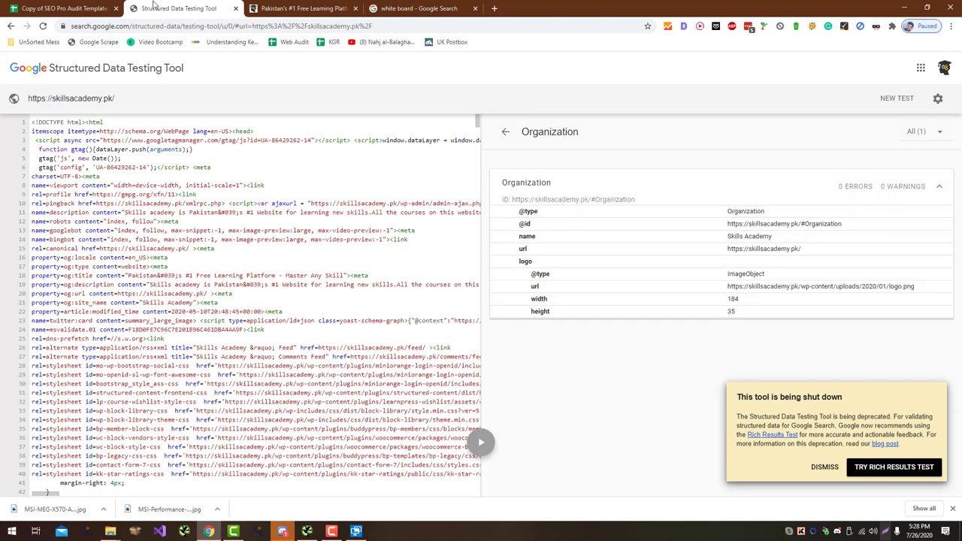
left_click(90, 7)
type("Yes")
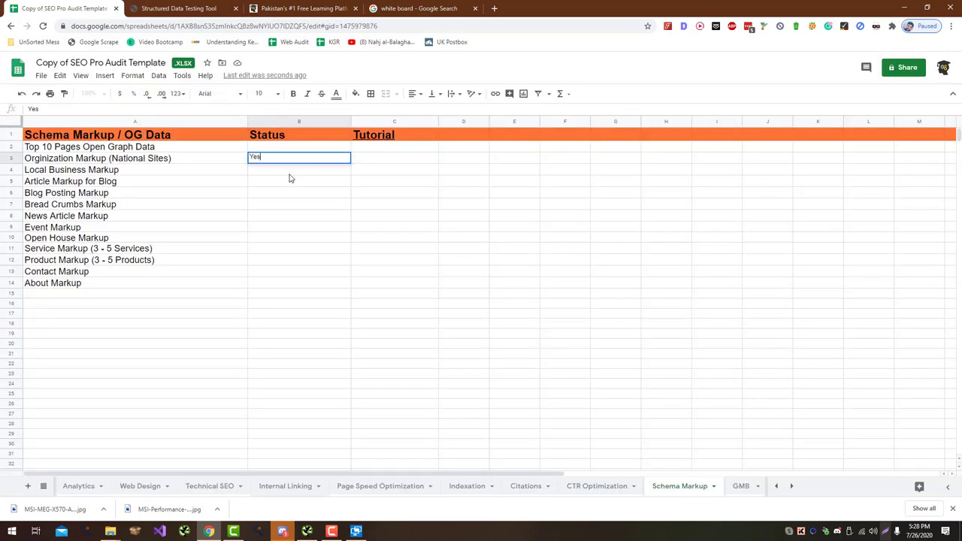
key("Return")
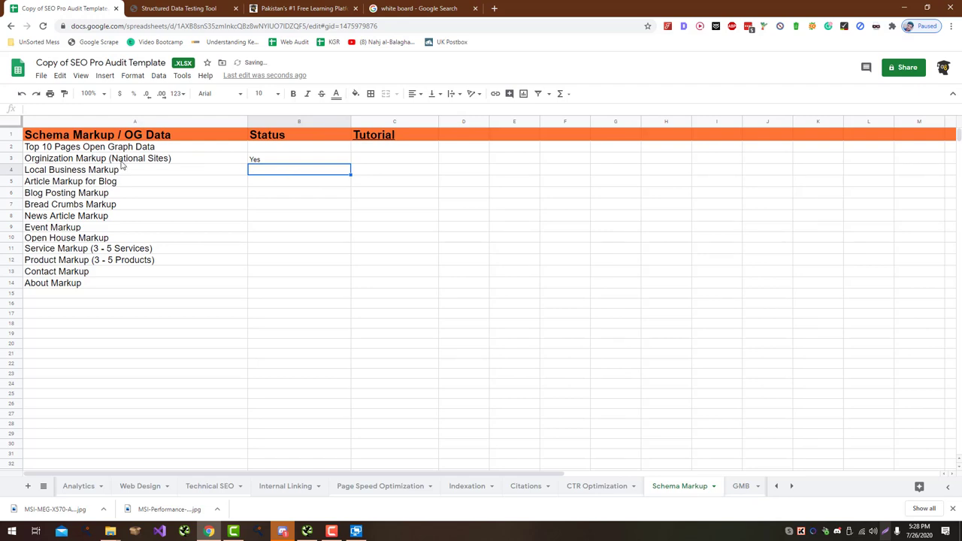
left_click(304, 8)
mouse_move(530, 108)
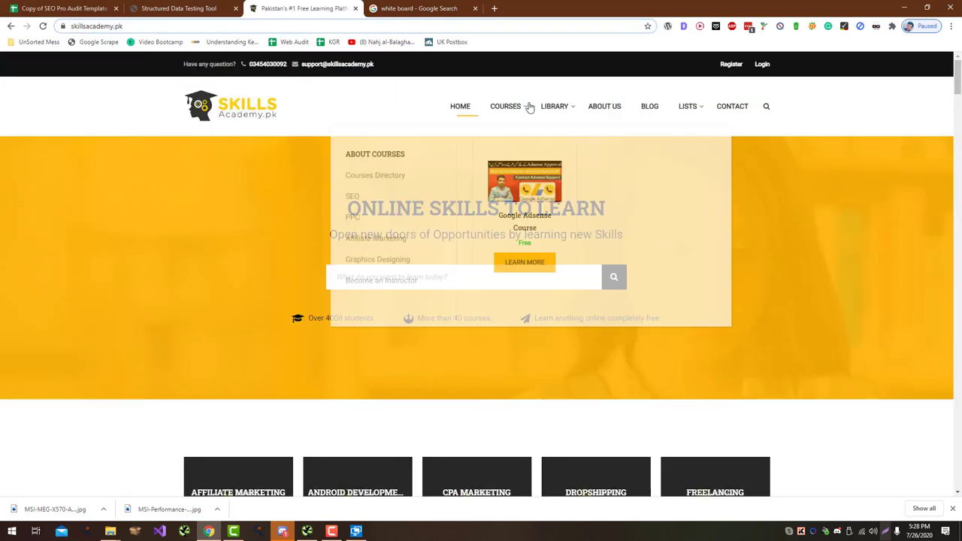
left_click(178, 9)
left_click(37, 9)
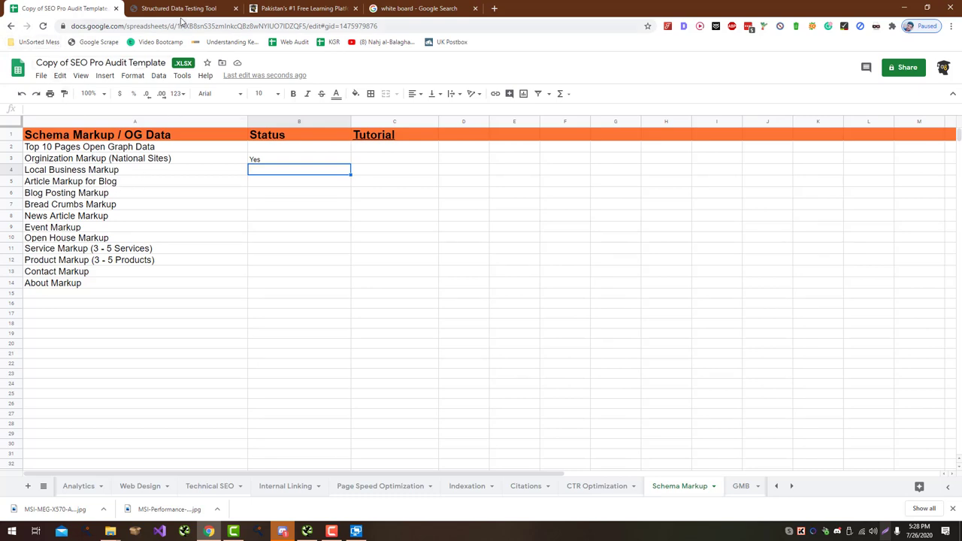
Step: Open the website's Blog page and copy the link address of the HTML Sitemap post
left_click(308, 9)
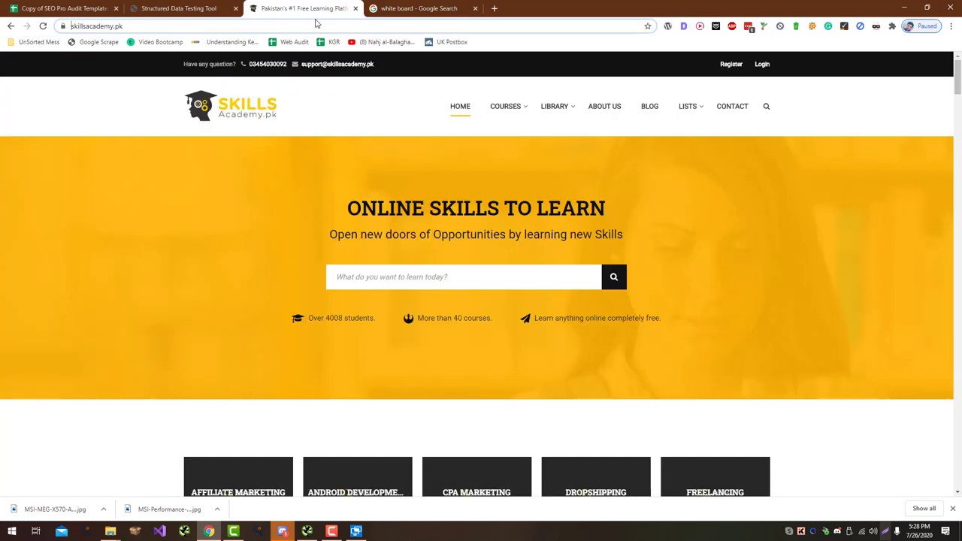
left_click(651, 107)
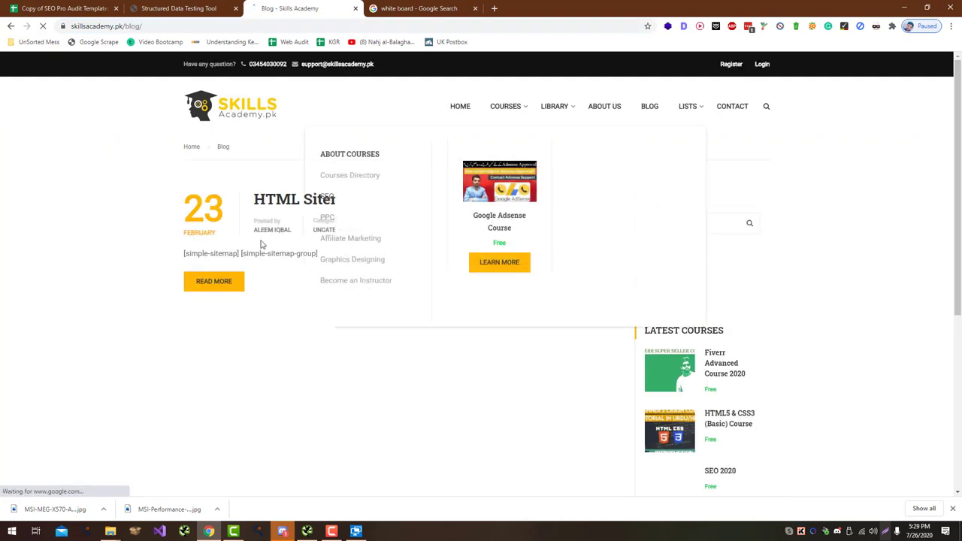
right_click(291, 200)
left_click(331, 259)
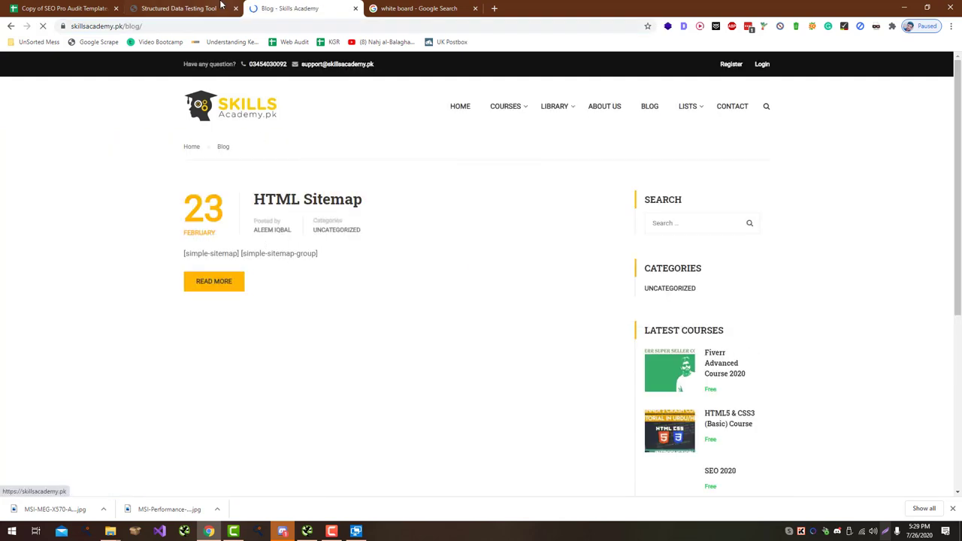
left_click(203, 8)
left_click(894, 98)
key("ctrl+a")
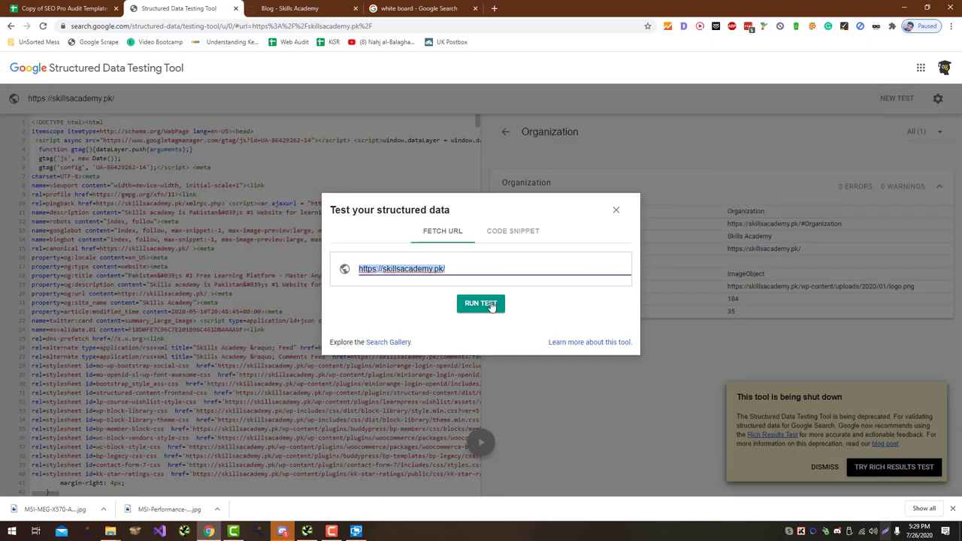
key("ctrl+v")
left_click(482, 303)
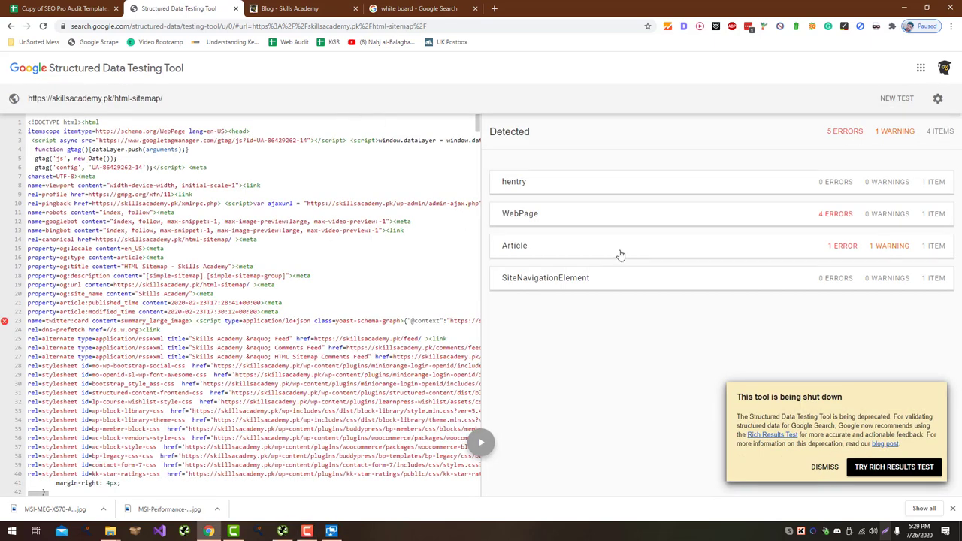
Step: Enter Yes as the Article Markup for Blog status in the Schema Markup sheet, leaving the Local Business Markup status empty
left_click(621, 255)
left_click(502, 129)
left_click(92, 9)
type("Yes")
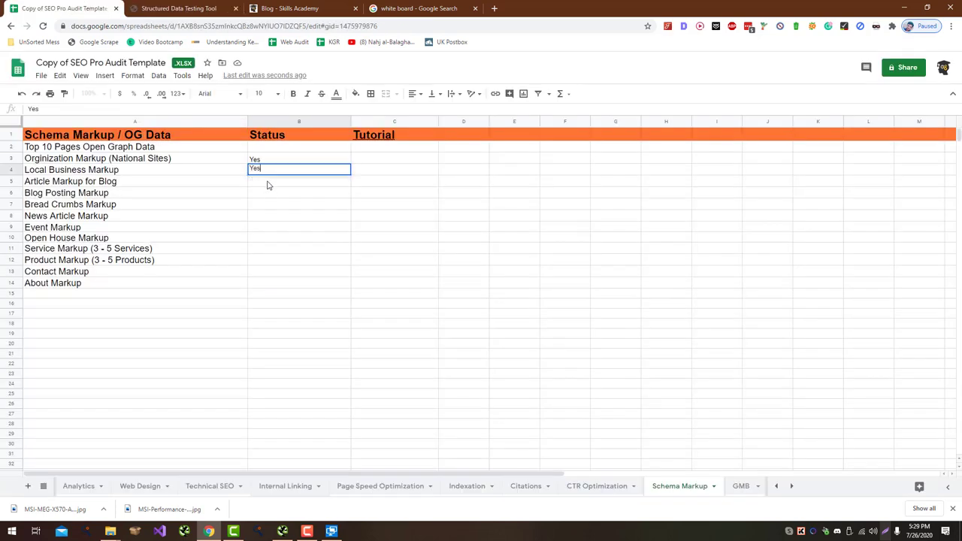
key("Return")
key("Up")
key("ctrl+x")
left_click(269, 181)
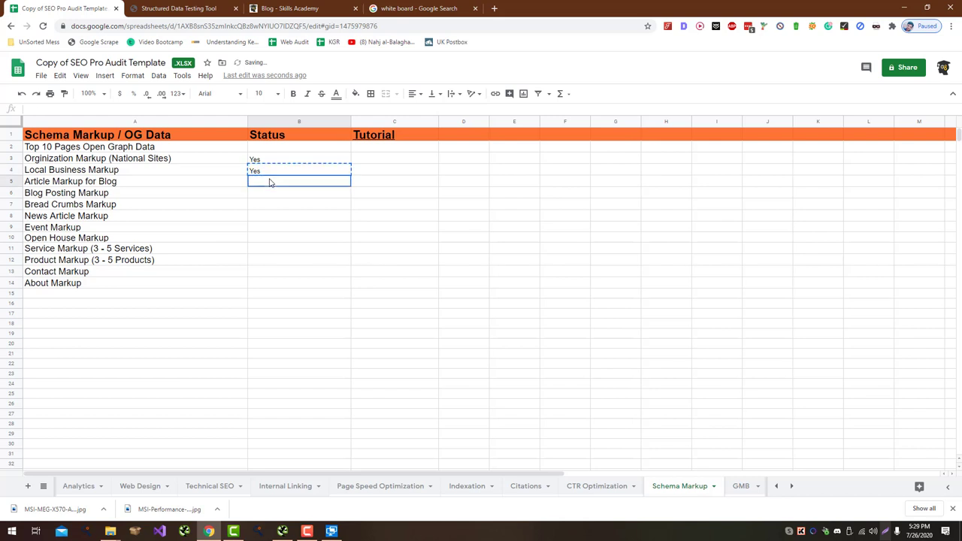
key("ctrl+v")
left_click(266, 194)
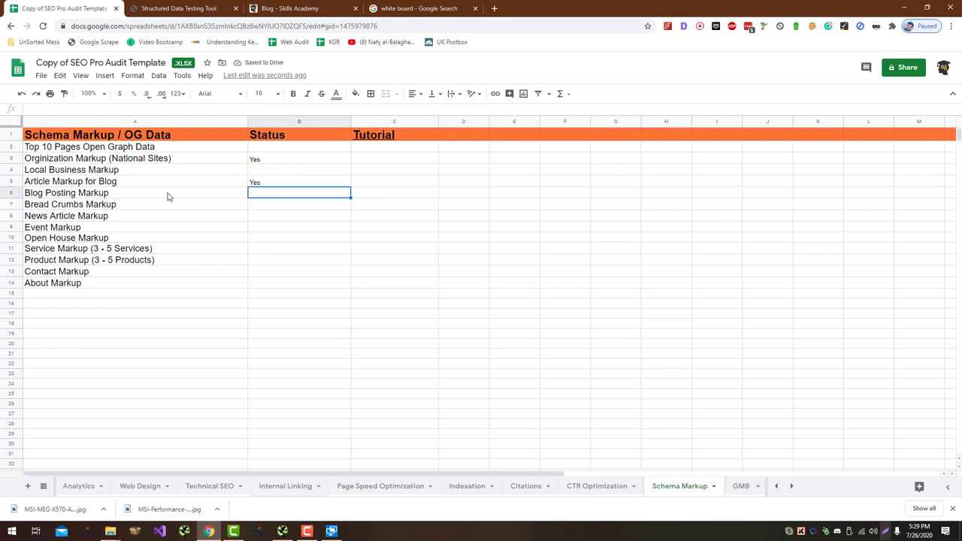
Step: Check the HTML Sitemap test results and copy the Yes status from Article Markup for Blog to Blog Posting Markup
left_click(197, 9)
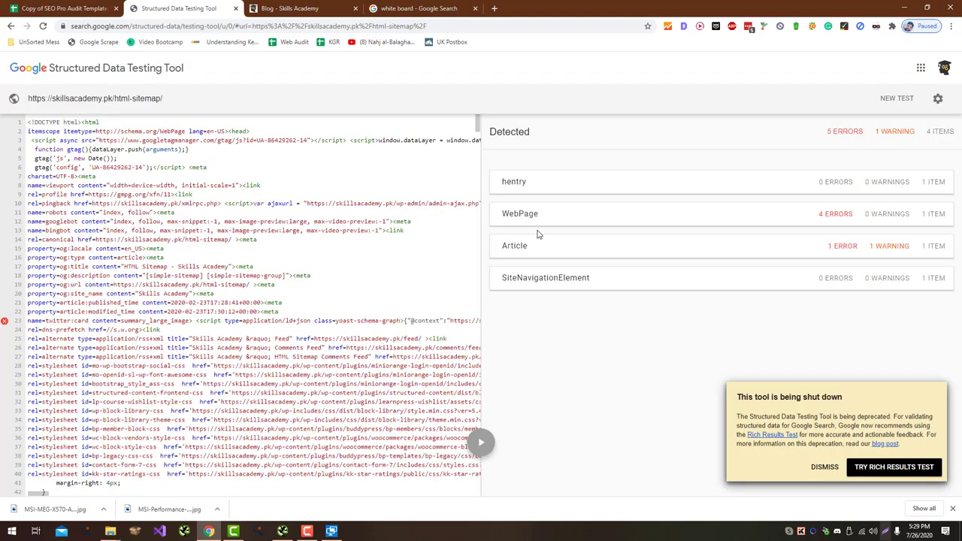
key("ctrl+shift+Tab")
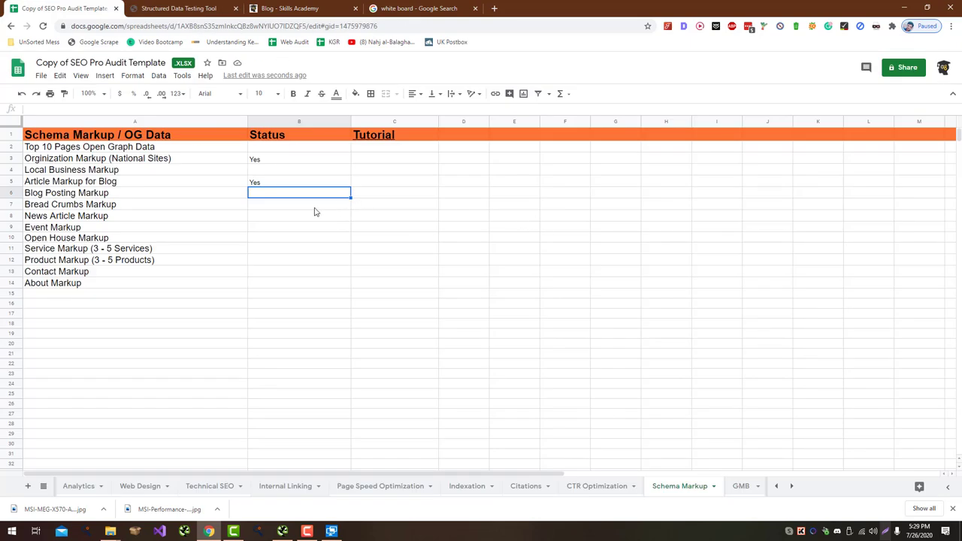
key("ctrl+v")
key("Up")
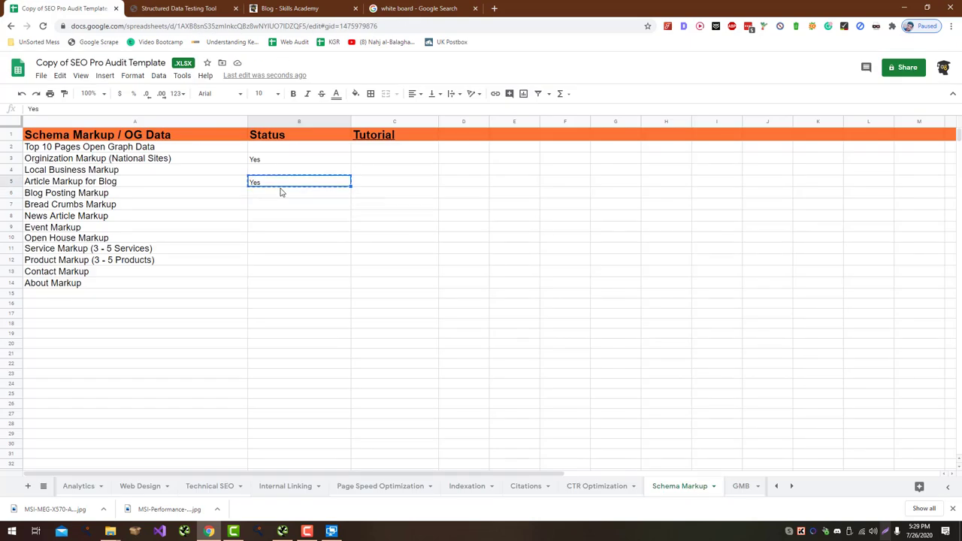
key("ctrl+c")
key("Down")
key("ctrl+v")
Step: Check the detected items for the HTML Sitemap post and enter No for Bread Crumbs Markup and News Article Markup
key("ctrl+Tab")
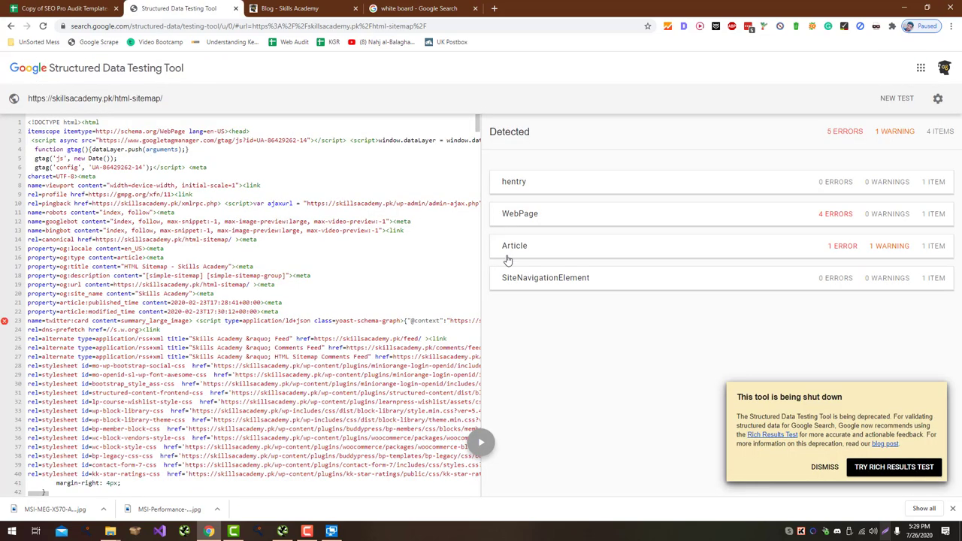
key("ctrl+shift+Tab")
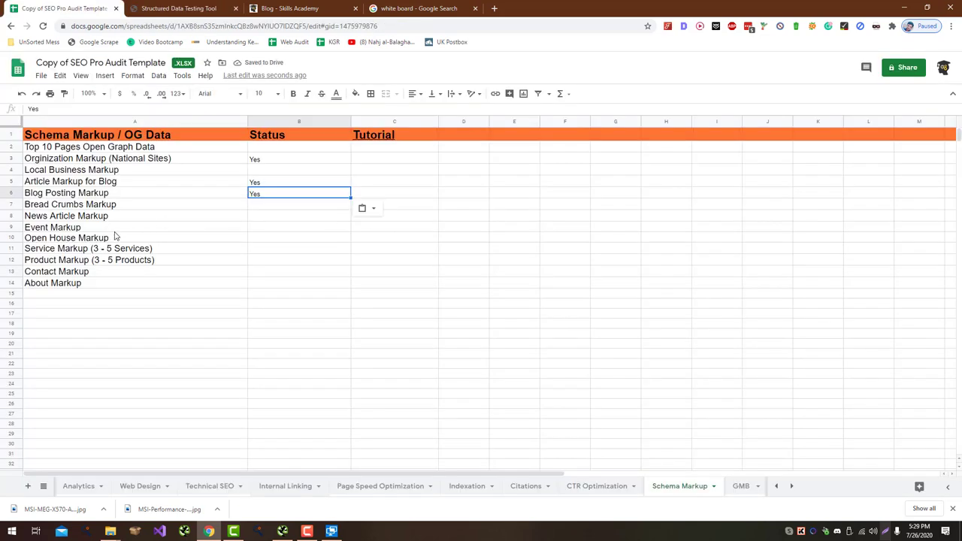
left_click(269, 209)
type("No")
key("Return")
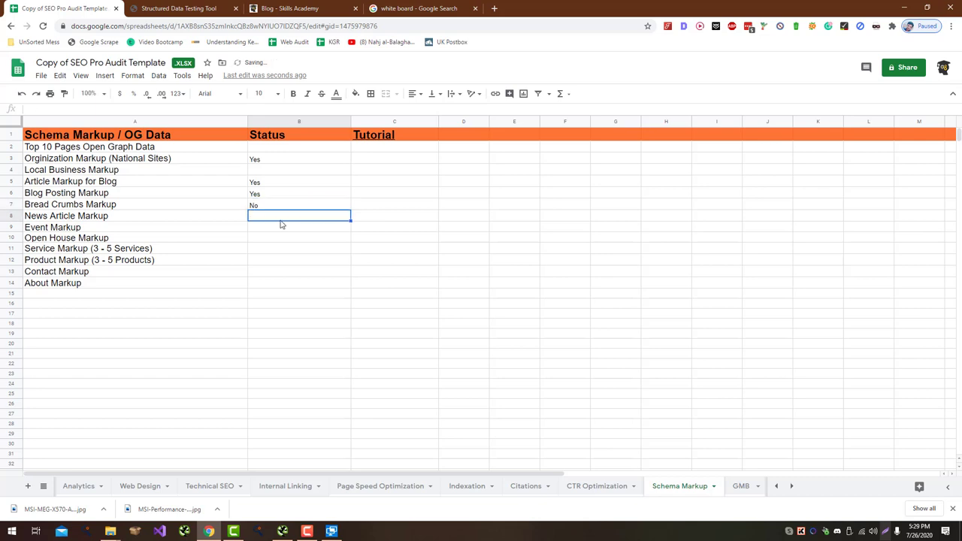
left_click(224, 6)
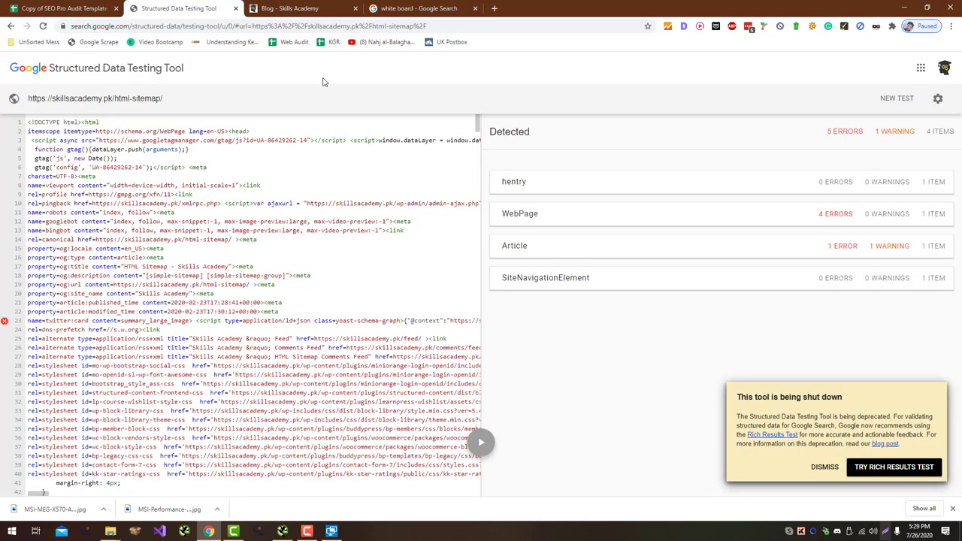
key("ctrl+shift+Tab")
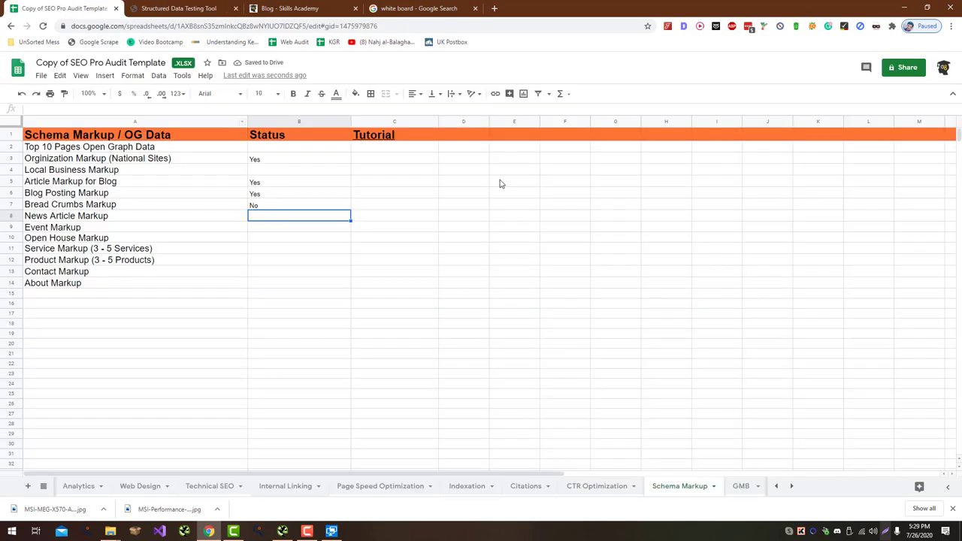
type("No")
left_click(323, 229)
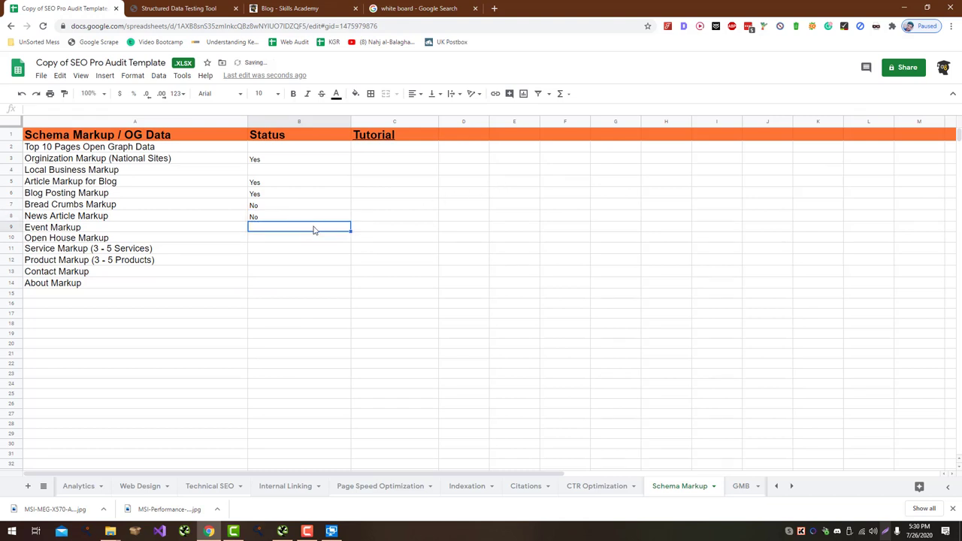
Step: Enter No as the status for Event, Open House, Service and Product Markup, checking the test results before the product row
type("No")
key("Return")
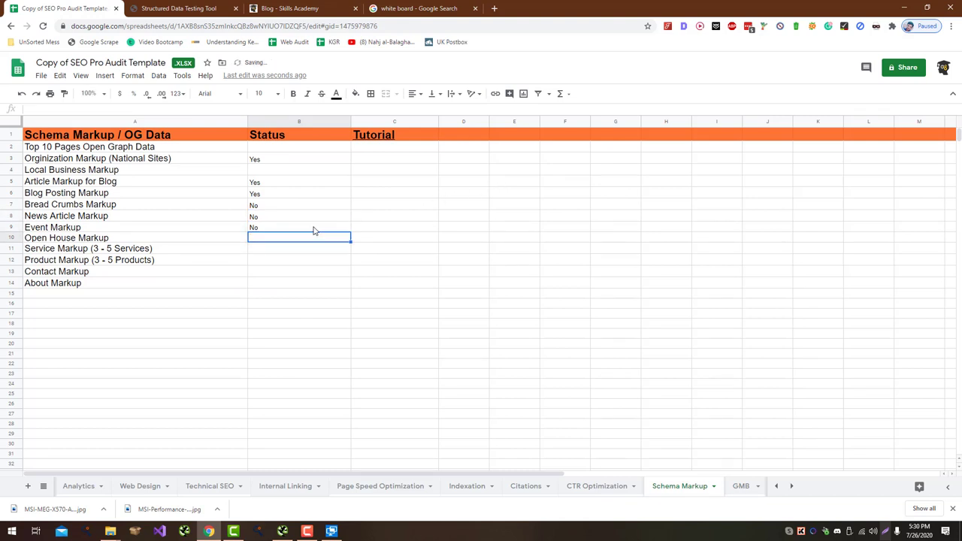
type("No")
key("Return")
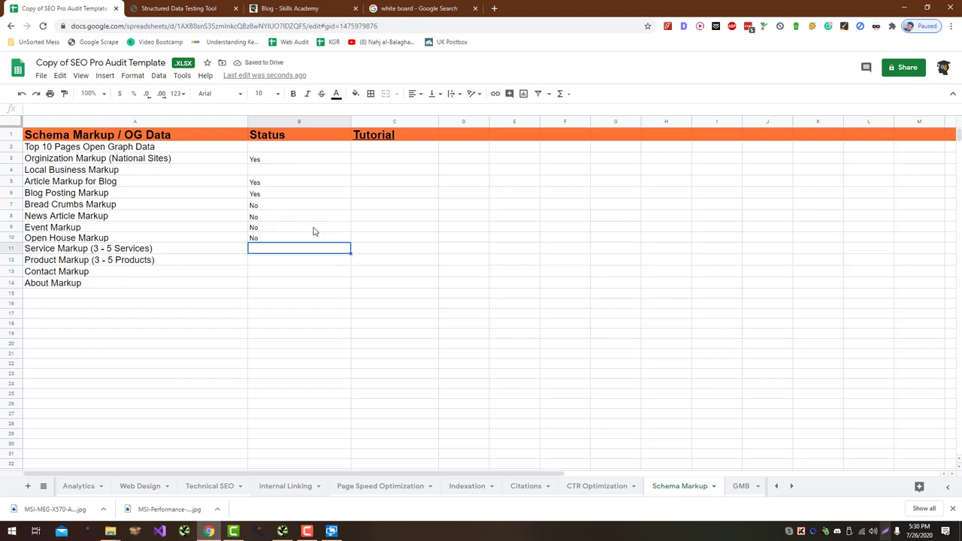
type("No")
key("Return")
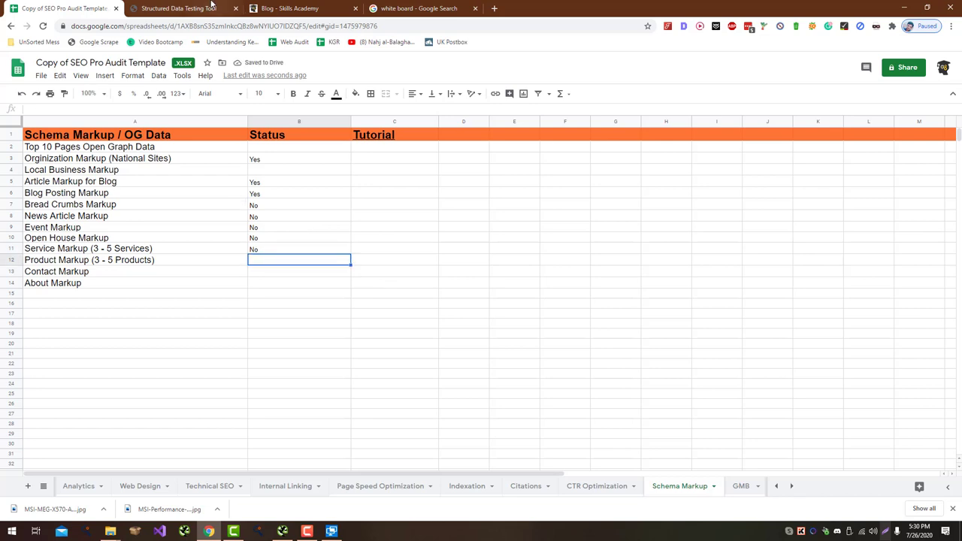
left_click(179, 8)
left_click(64, 8)
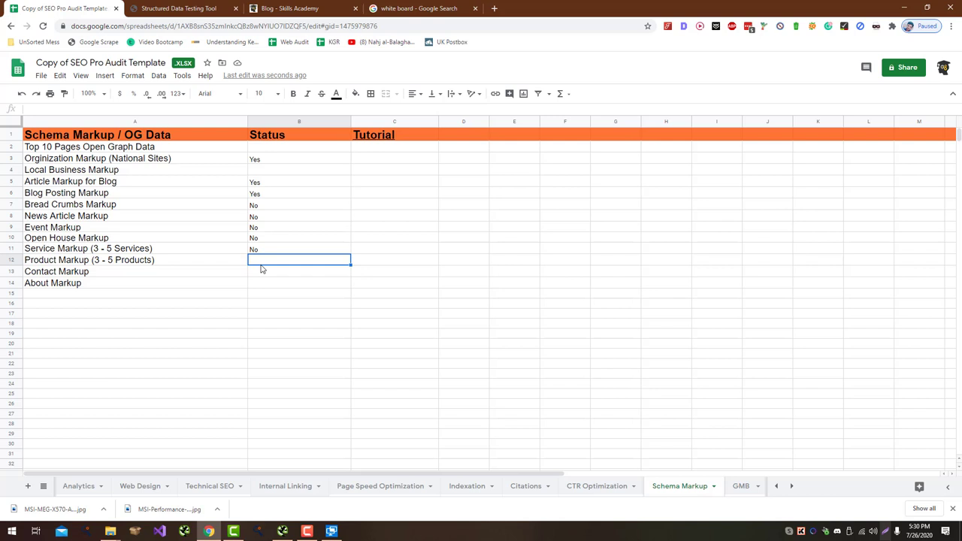
type("No")
key("Return")
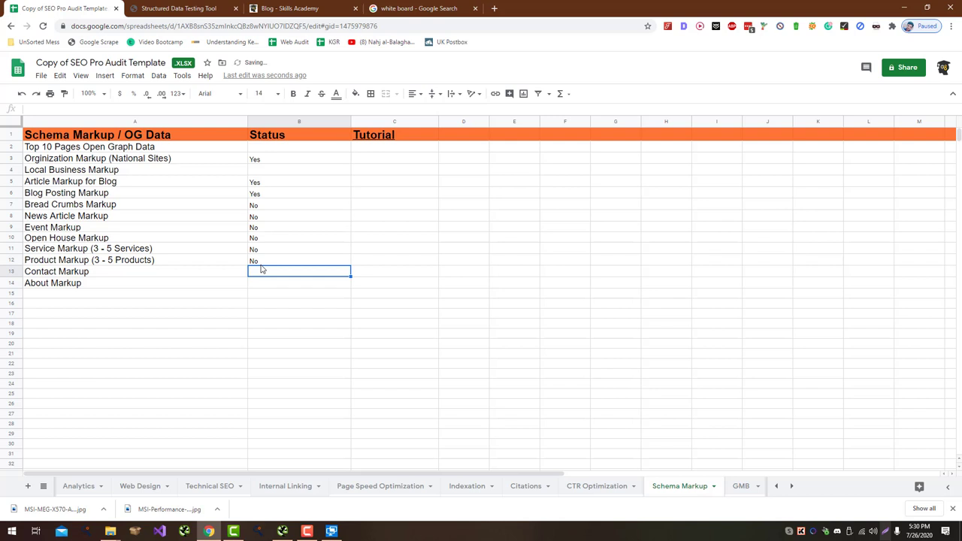
key("ctrl+3")
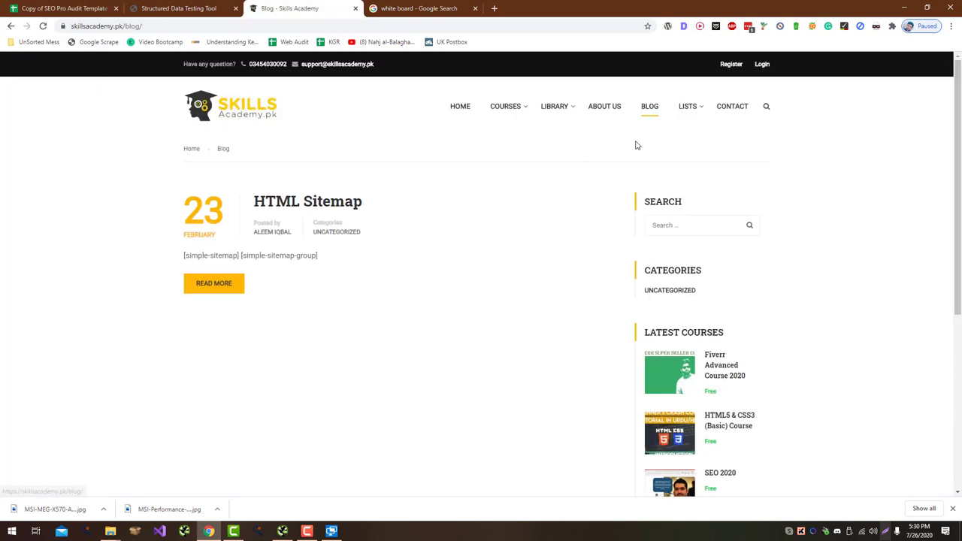
left_click(731, 106)
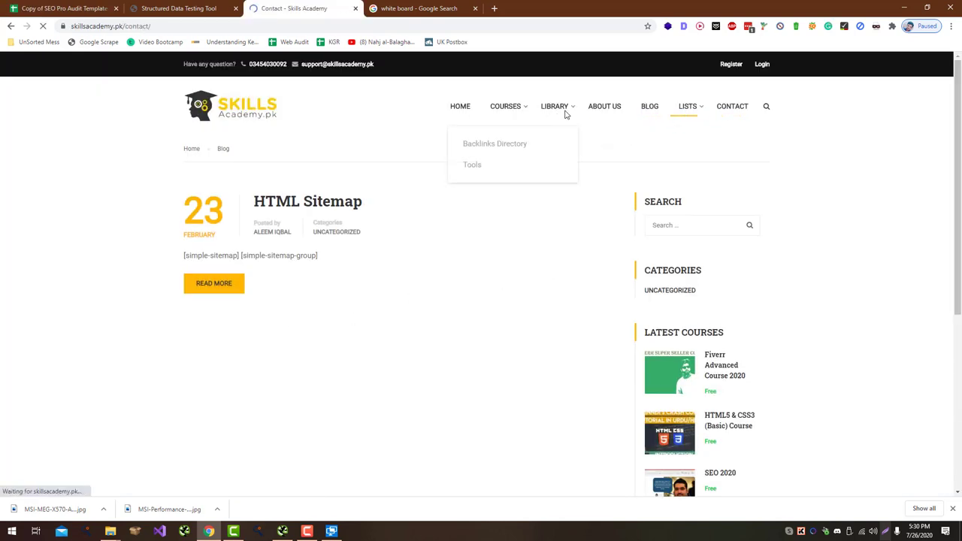
left_click(369, 25)
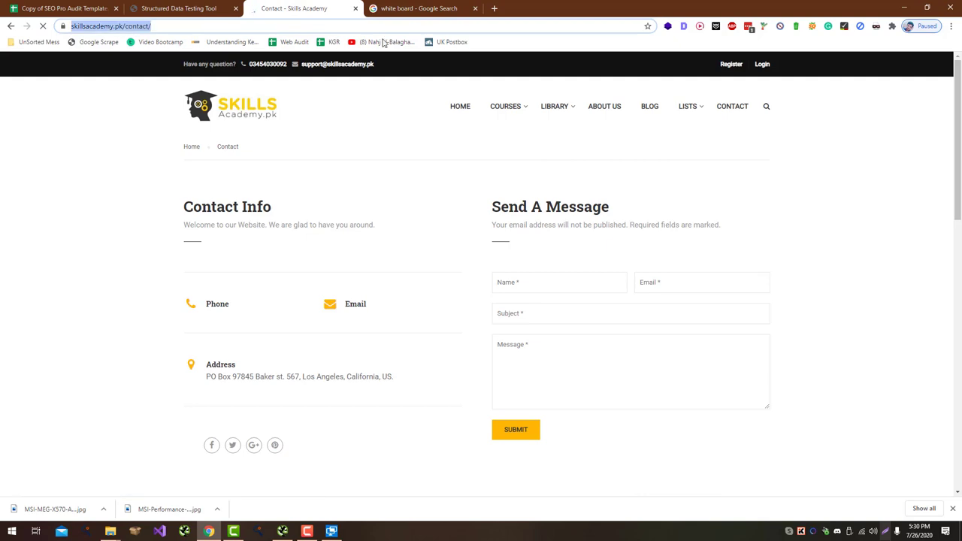
key("ctrl+2")
left_click(873, 98)
triple_click(554, 263)
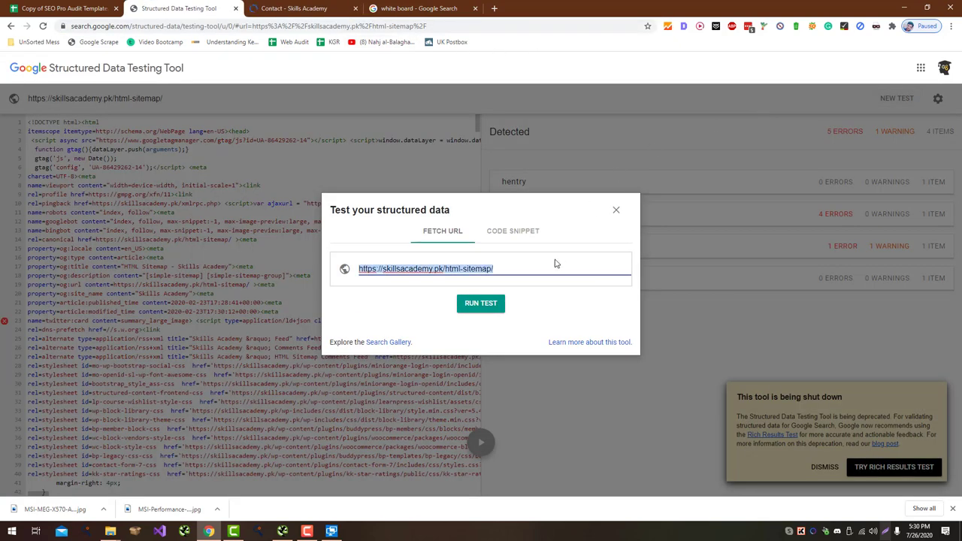
key("ctrl+v")
left_click(485, 310)
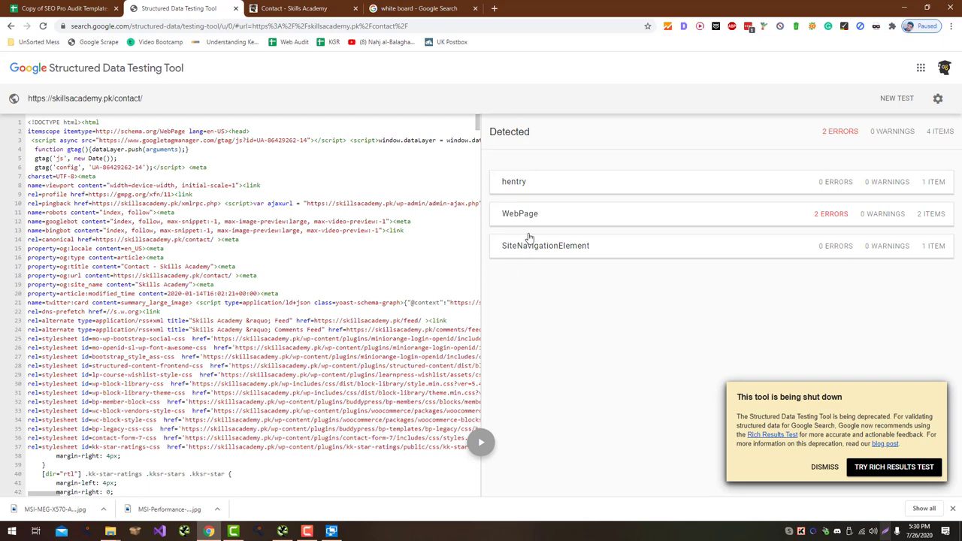
Step: Enter No as the Contact Markup status in the Schema Markup sheet
left_click(54, 6)
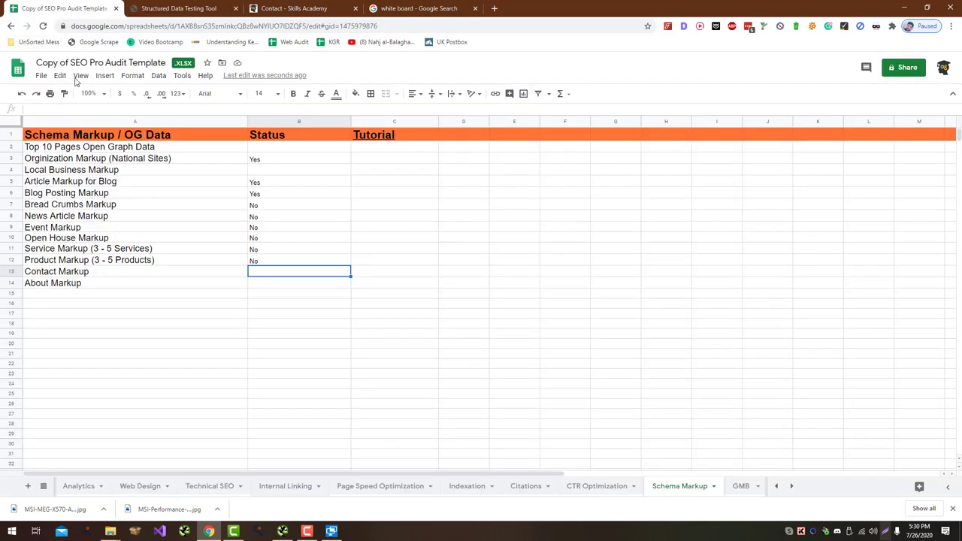
type("No")
key("Return")
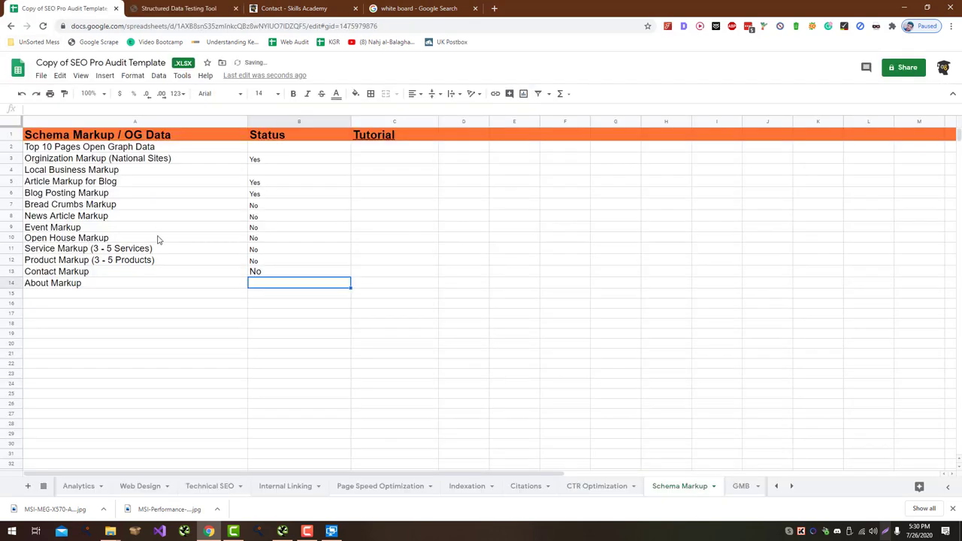
key("ctrl+3")
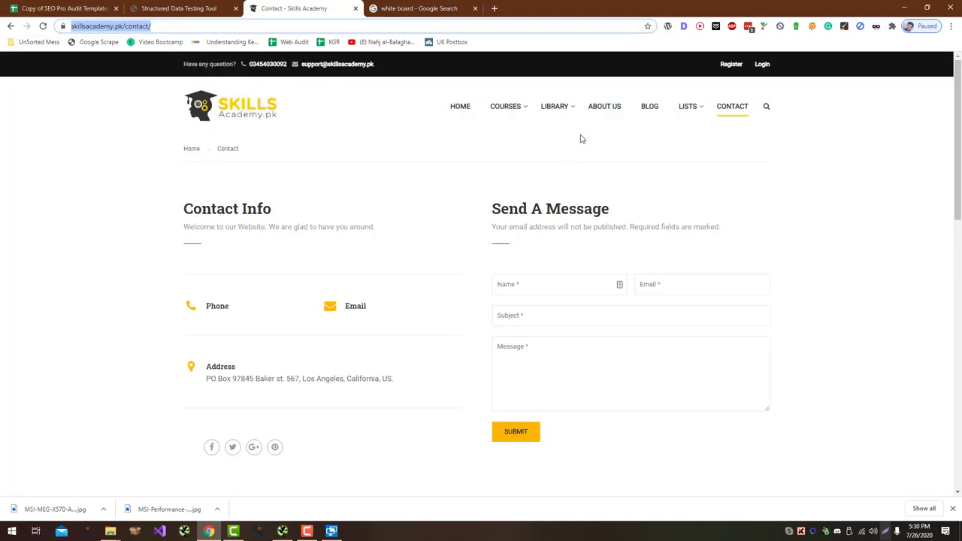
left_click(621, 106)
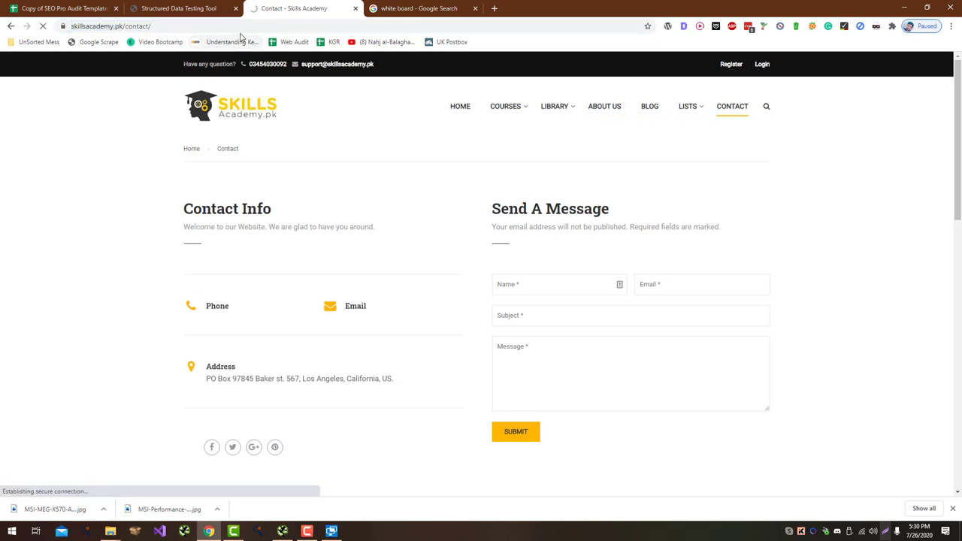
left_click(135, 27)
key("ctrl+c")
left_click(174, 9)
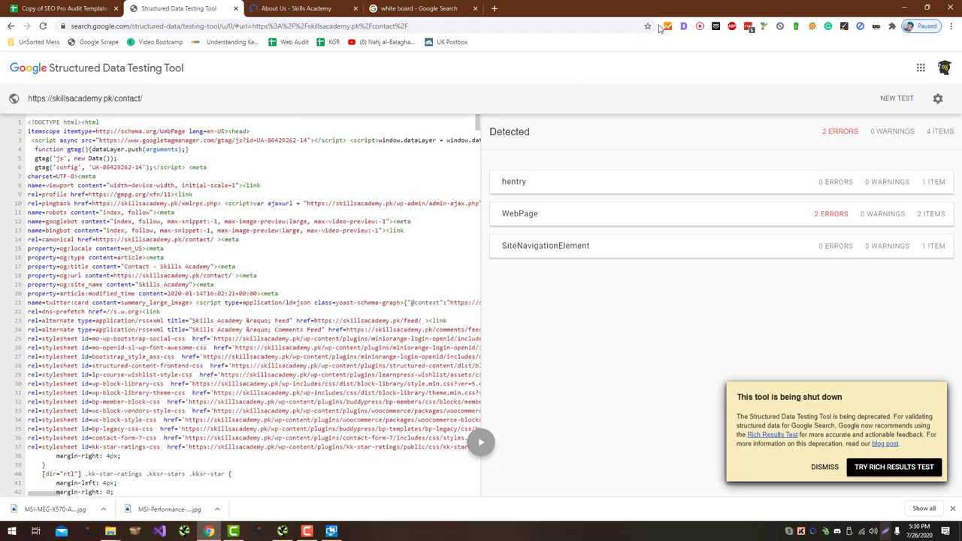
left_click(884, 98)
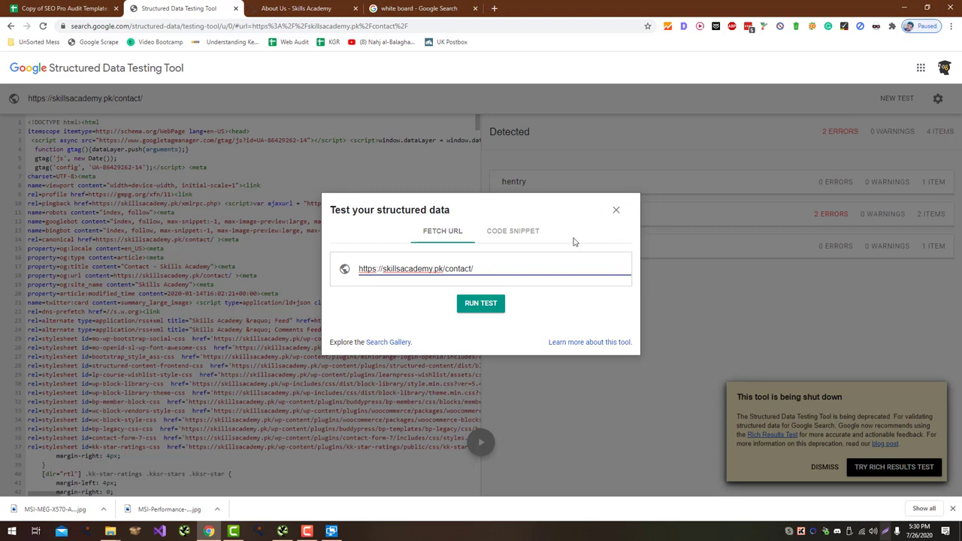
key("ctrl+a")
key("ctrl+v")
left_click(485, 308)
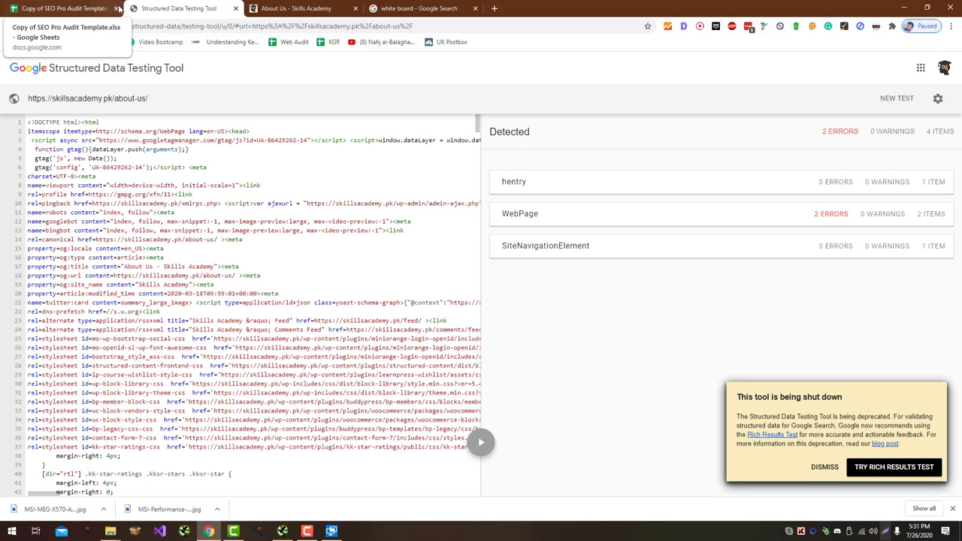
Step: Enter No as the status for About Markup and Local Business Markup in the Schema Markup sheet
key("ctrl+shift+Tab")
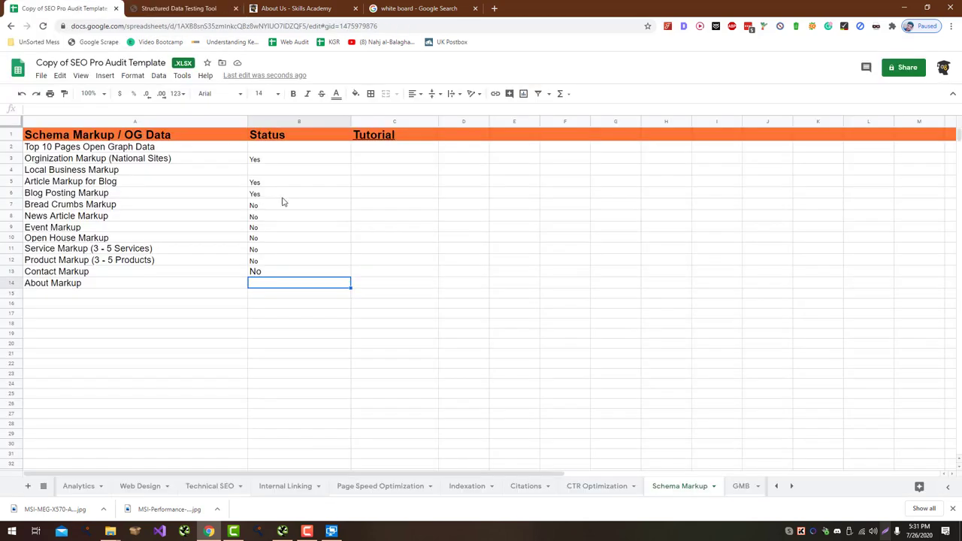
type("No")
key("Return")
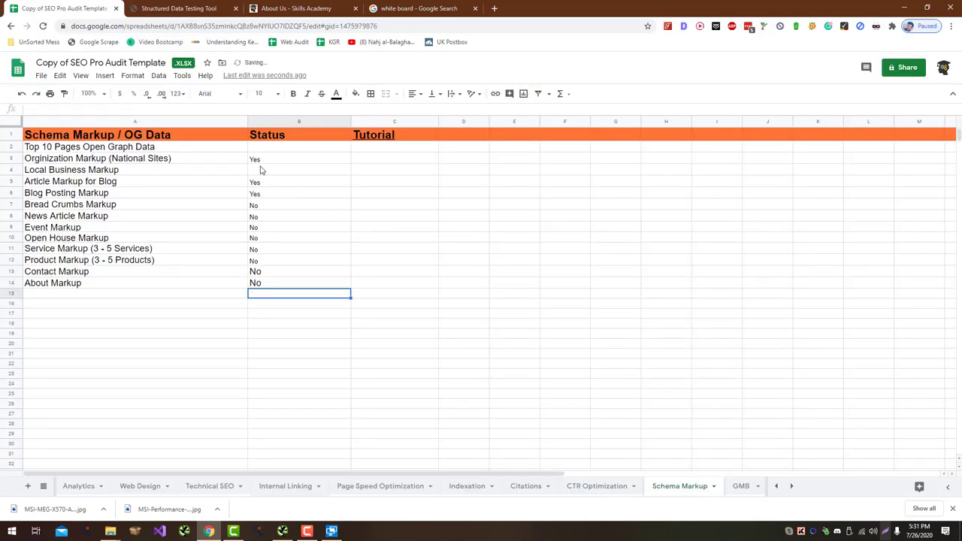
left_click(261, 174)
type("No")
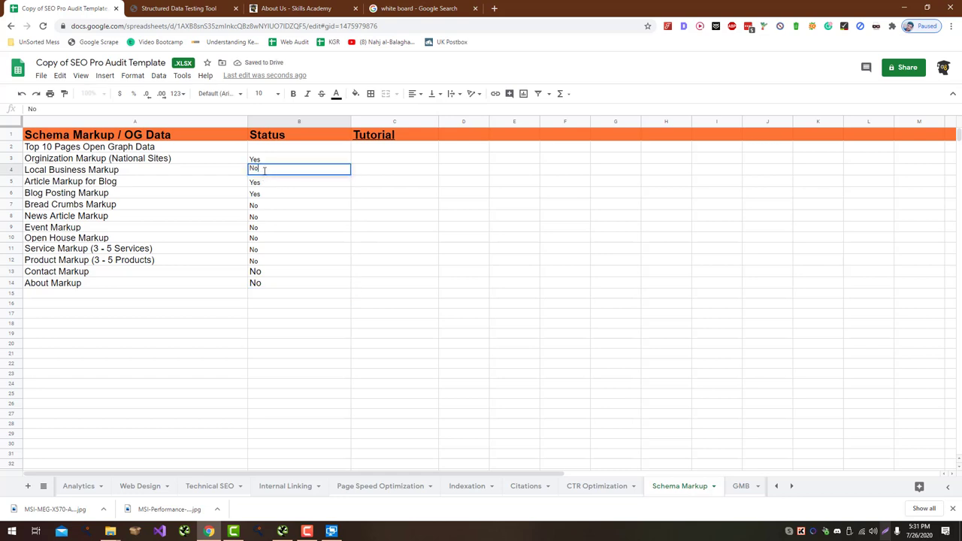
key("Return")
Step: Look through the browser's installed extensions on the About Us page for a tool to check Open Graph data
left_click(267, 150)
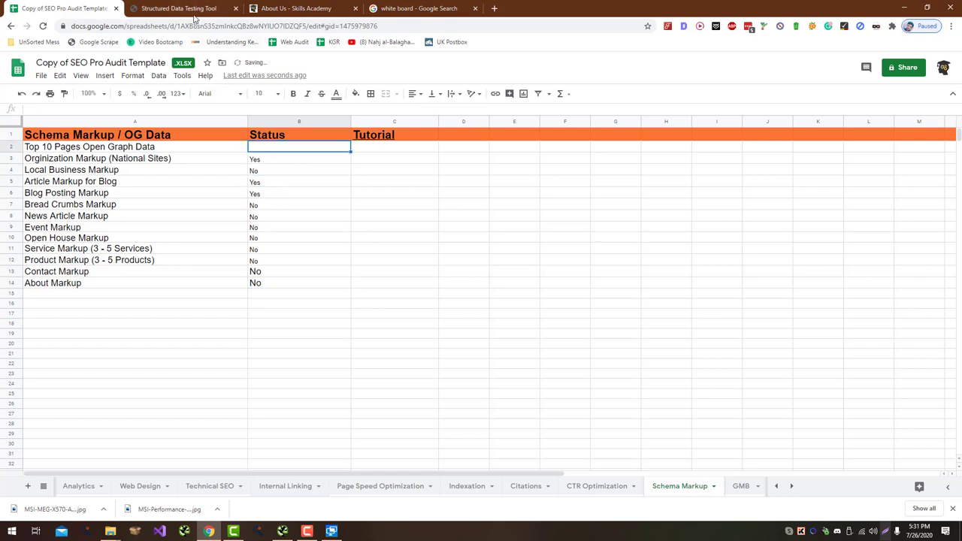
left_click(194, 10)
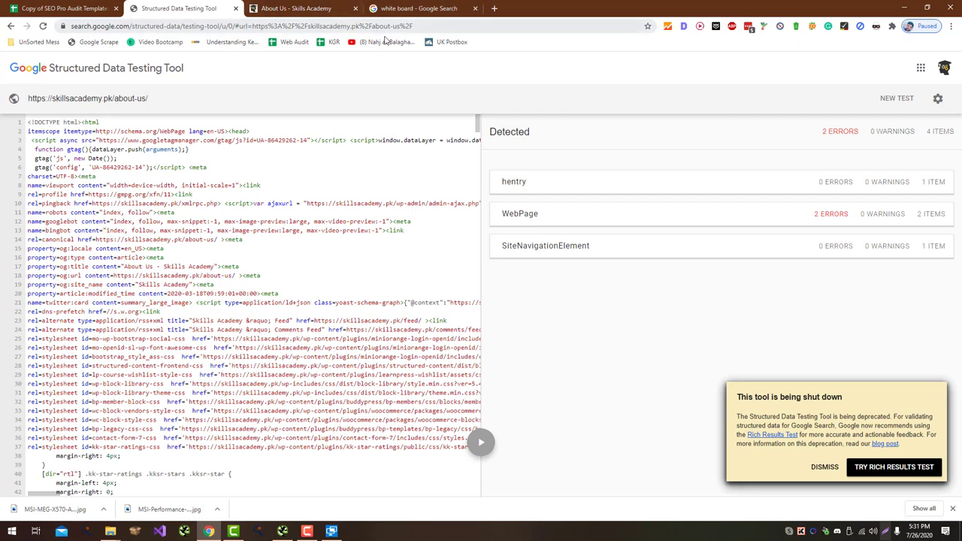
key("ctrl+t")
left_click(323, 9)
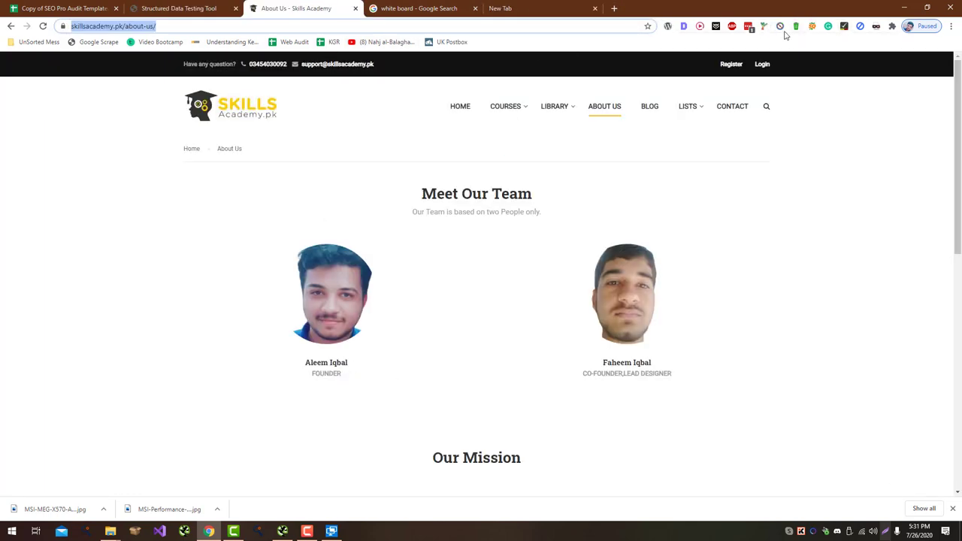
left_click(893, 25)
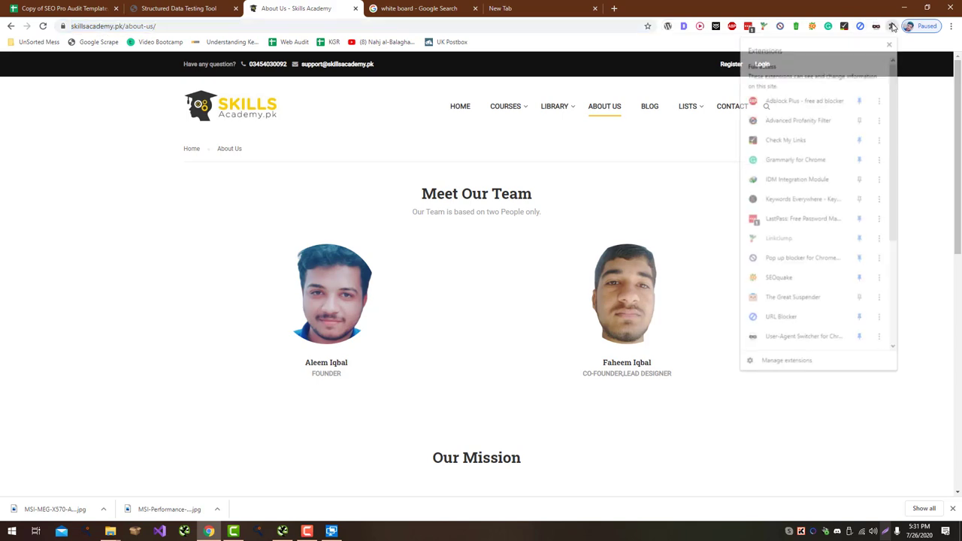
scroll(820, 194, "down", 2)
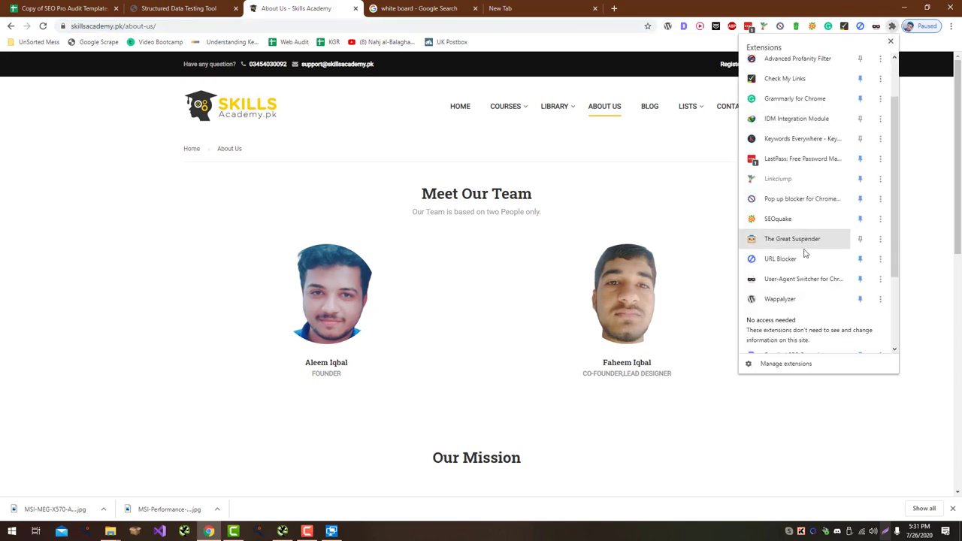
scroll(808, 256, "down", 3)
scroll(803, 275, "up", 5)
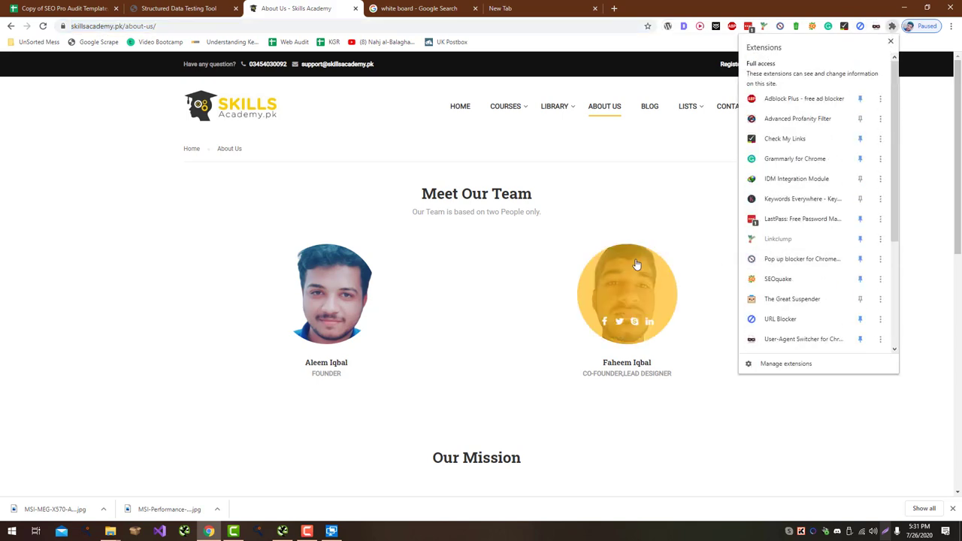
Step: Search Google for mozbar, open Moz's MozBar page and add the MozBar extension to Chrome
key("ctrl+t")
type("mozbar")
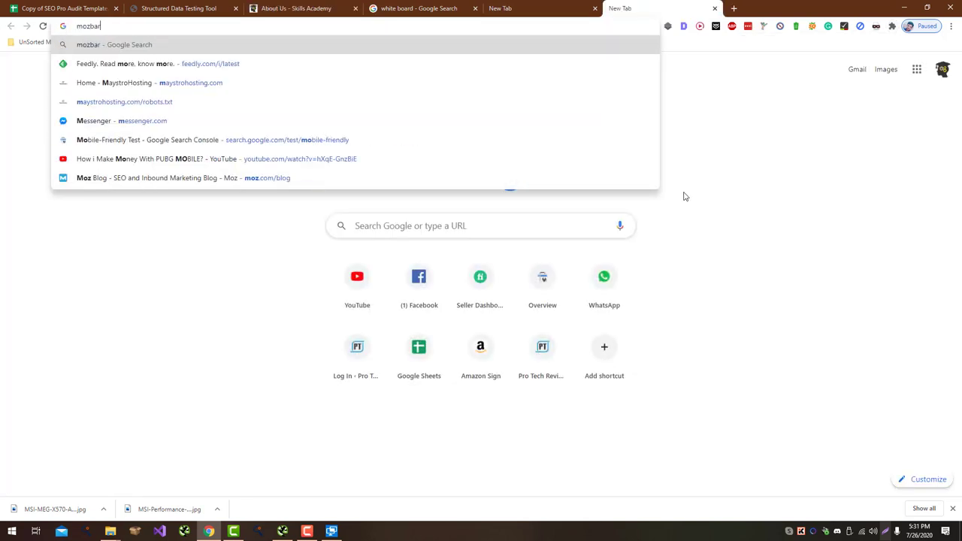
key("Return")
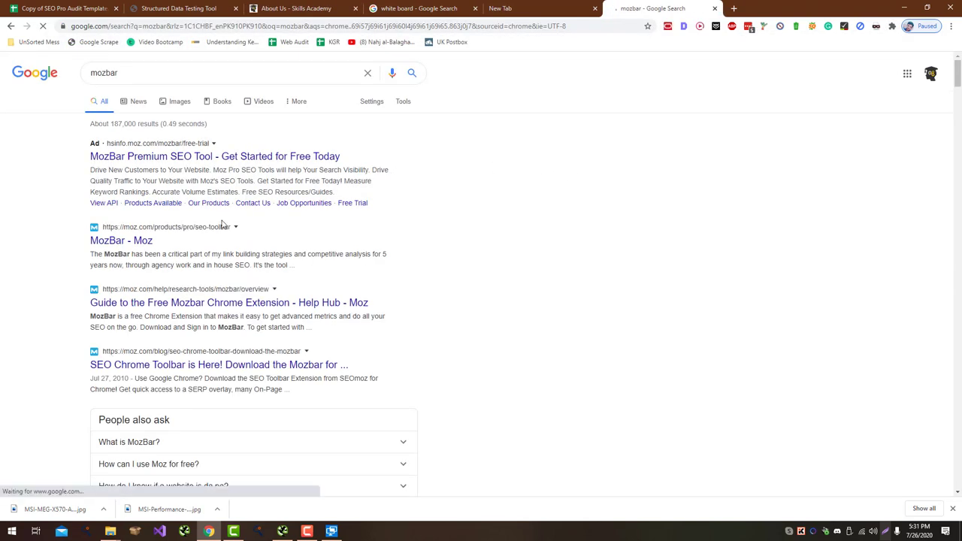
left_click(121, 240)
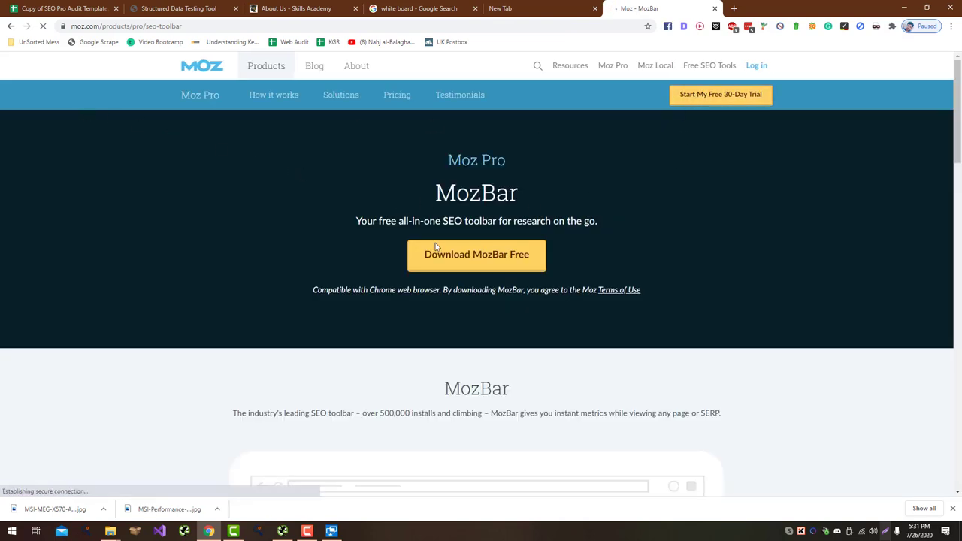
scroll(481, 259, "down", 4)
scroll(515, 241, "up", 3)
left_click(514, 171)
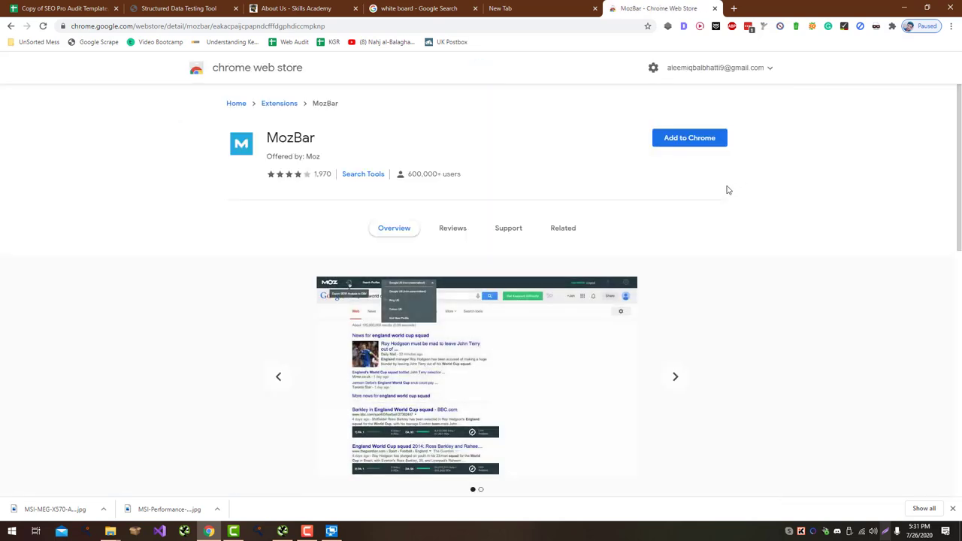
left_click(505, 113)
Step: Pin the MozBar extension and turn it on for the website's About Us page
left_click(320, 6)
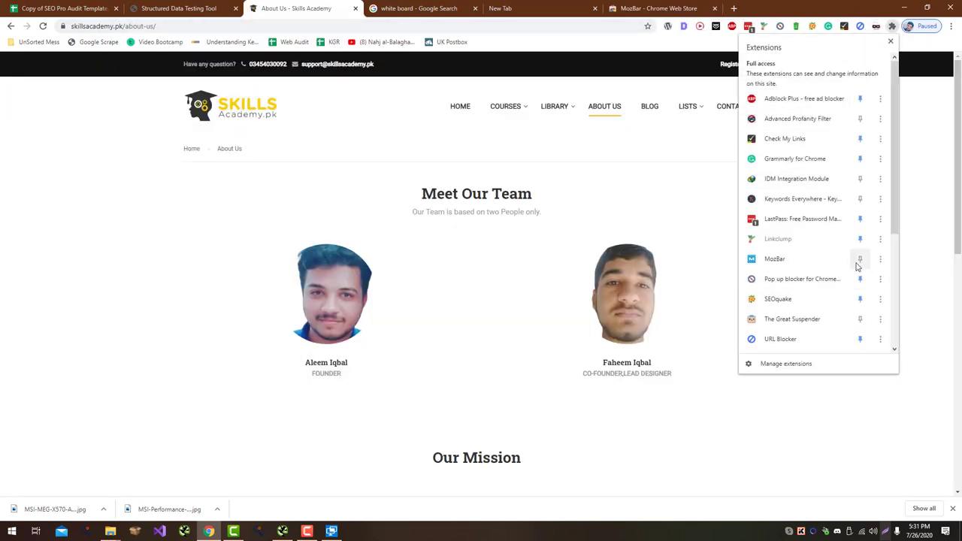
left_click(860, 258)
left_click(876, 28)
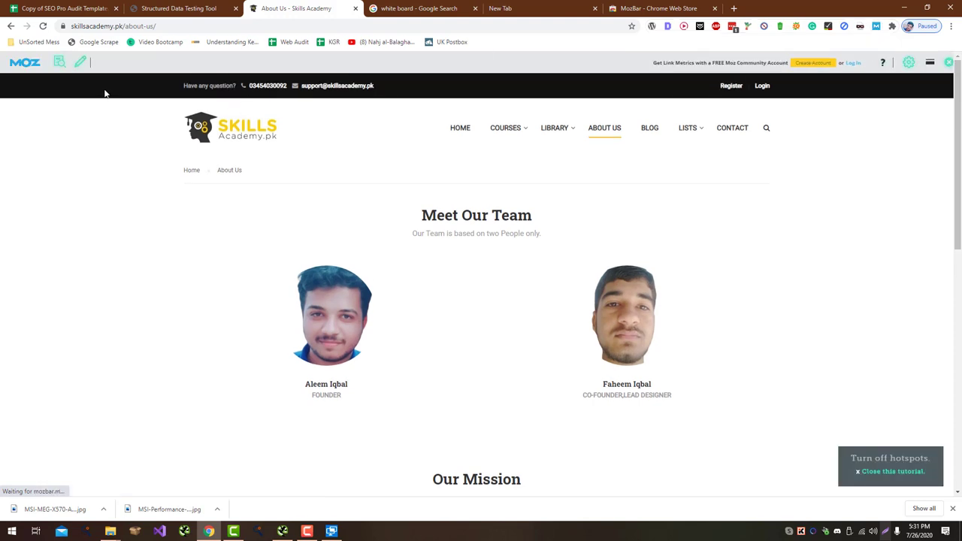
Step: Check the Open Graph Protocol markup in MozBar's page analysis and open its Facebook Open Graph Object Debugger preview
left_click(60, 62)
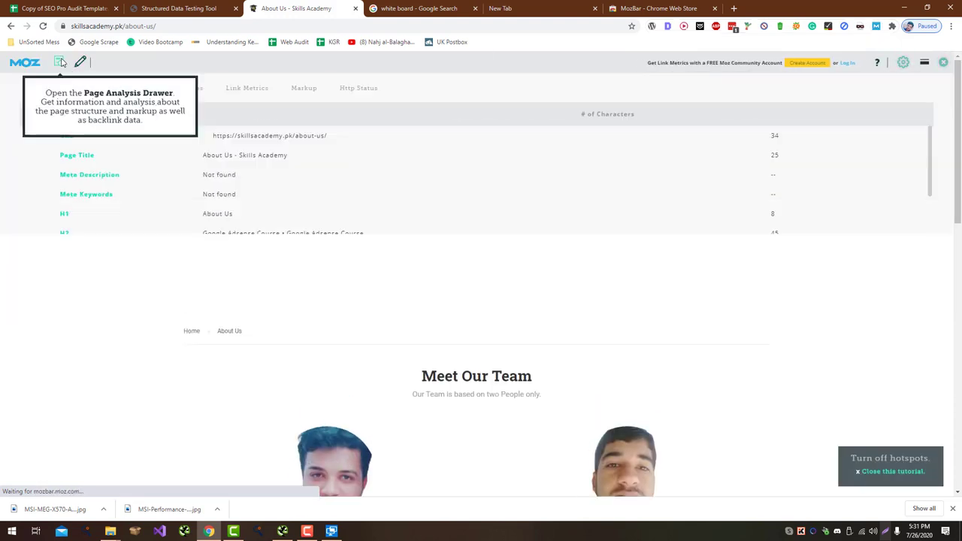
left_click(297, 90)
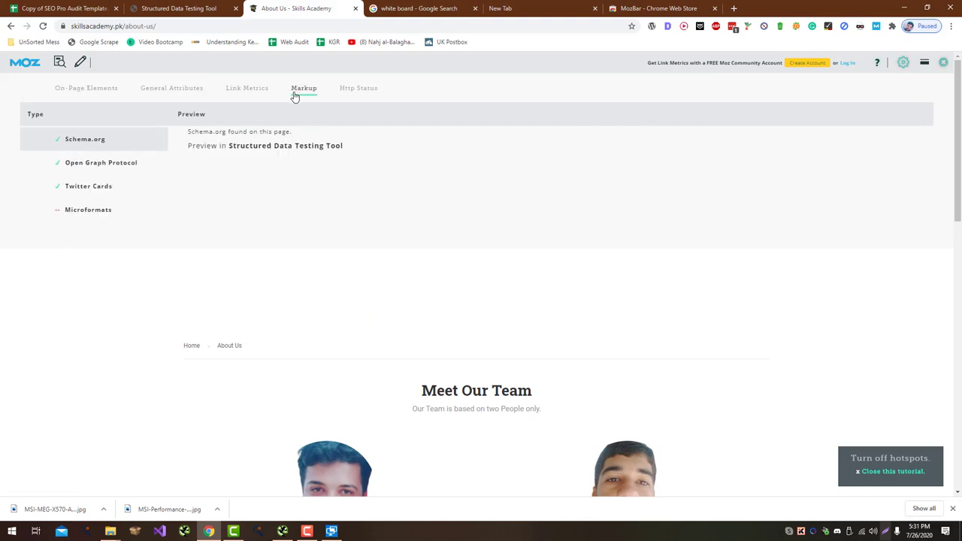
left_click(138, 162)
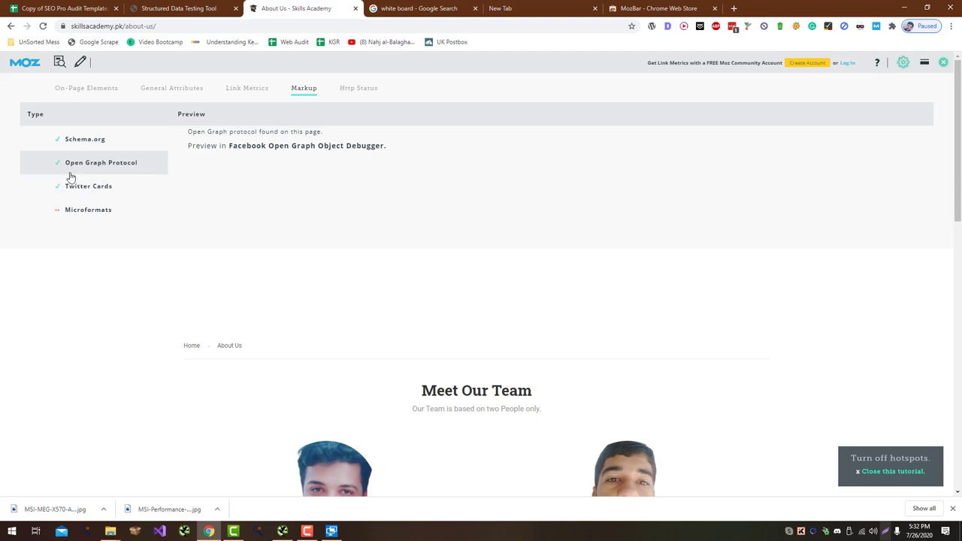
left_click(308, 146)
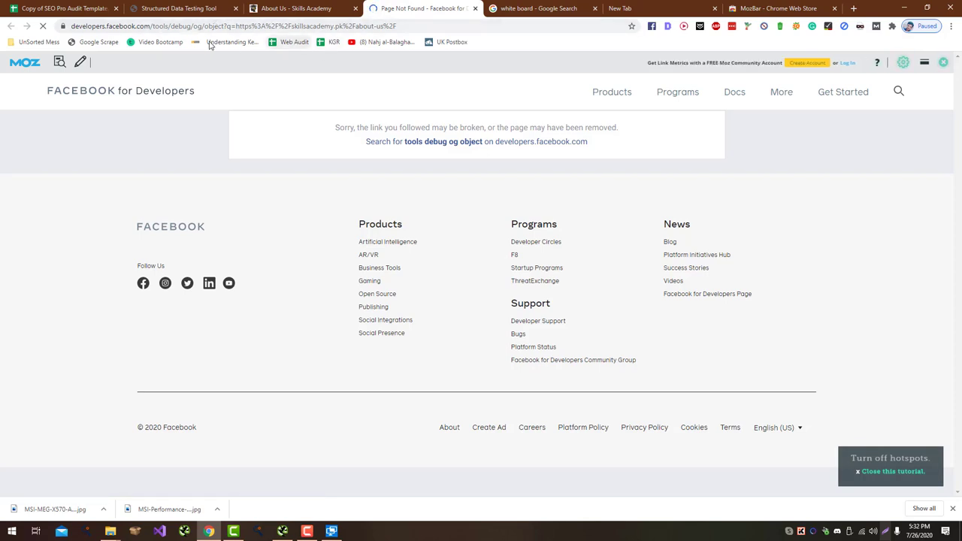
Step: Search Google for facebook debugger and open the Sharing Debugger on Facebook for Developers
left_click(168, 27)
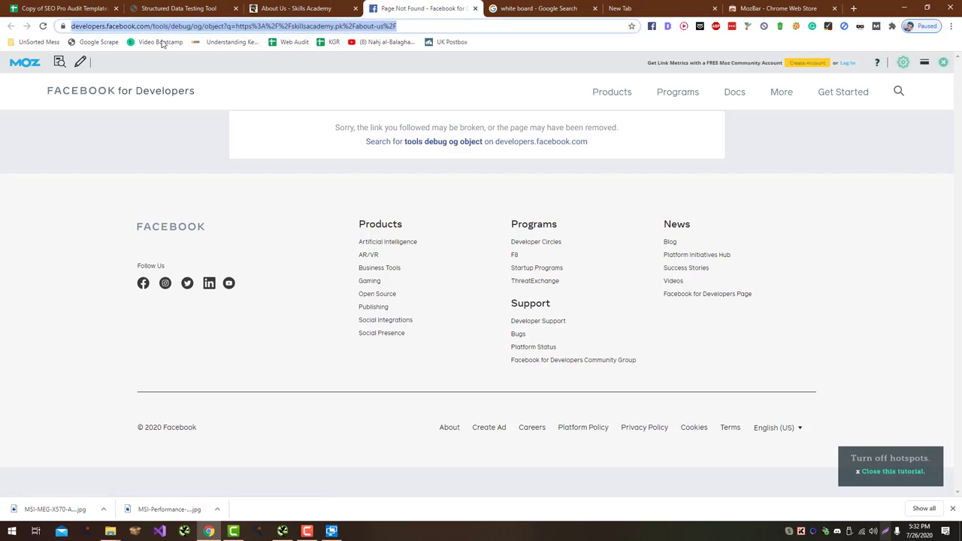
type("fa")
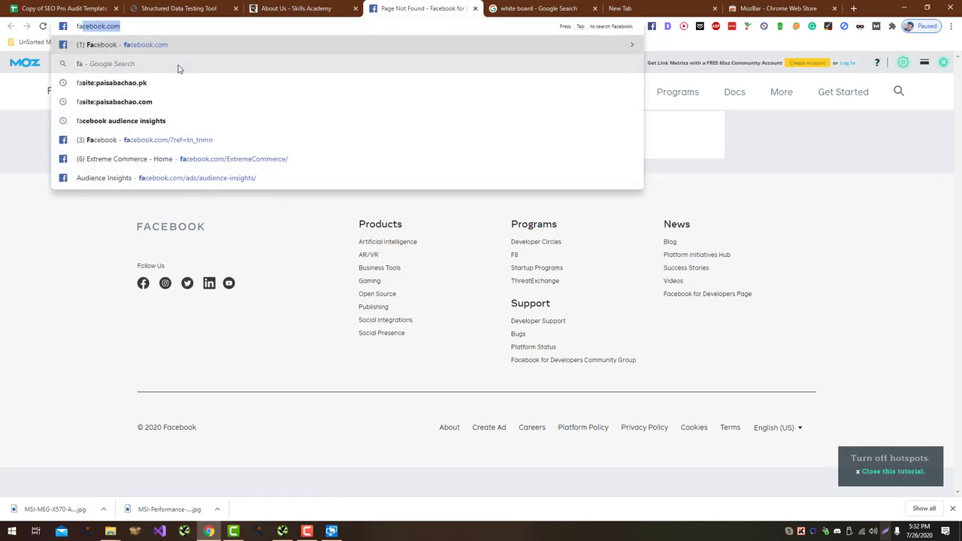
type("cebook debugger")
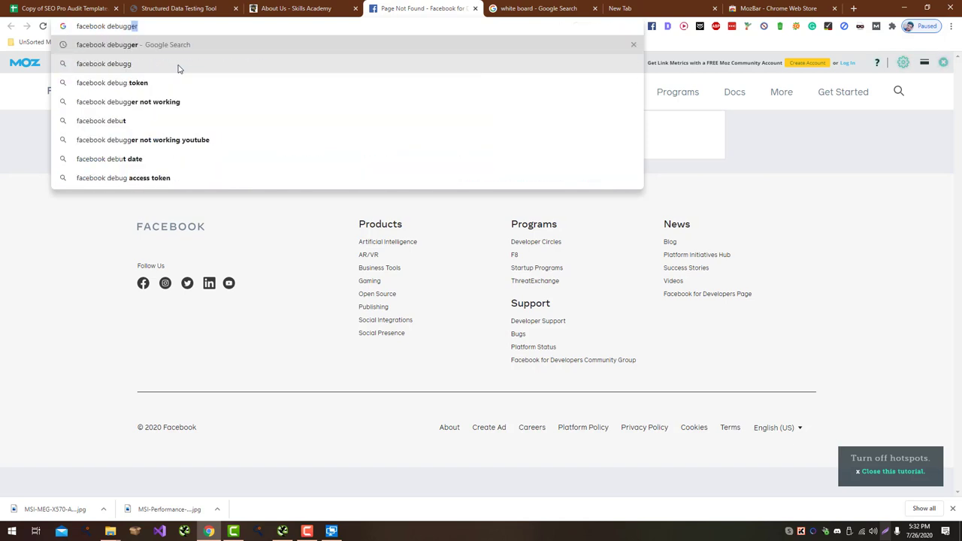
key("Return")
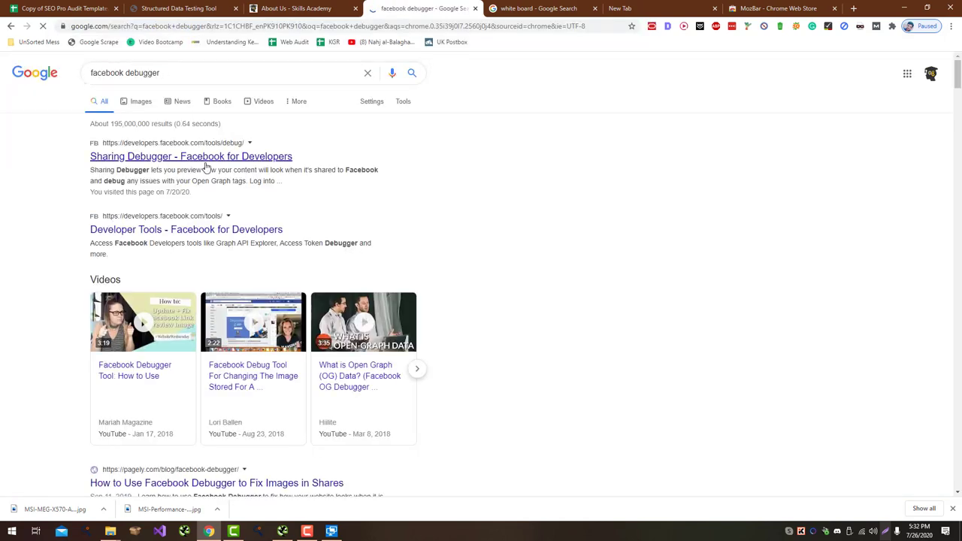
left_click(206, 156)
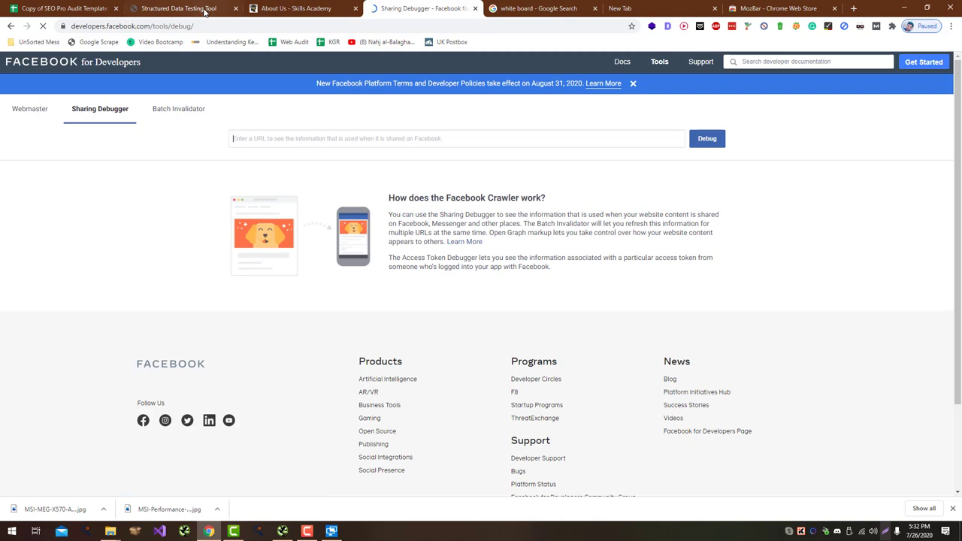
left_click(204, 9)
triple_click(149, 107)
key("ctrl+c")
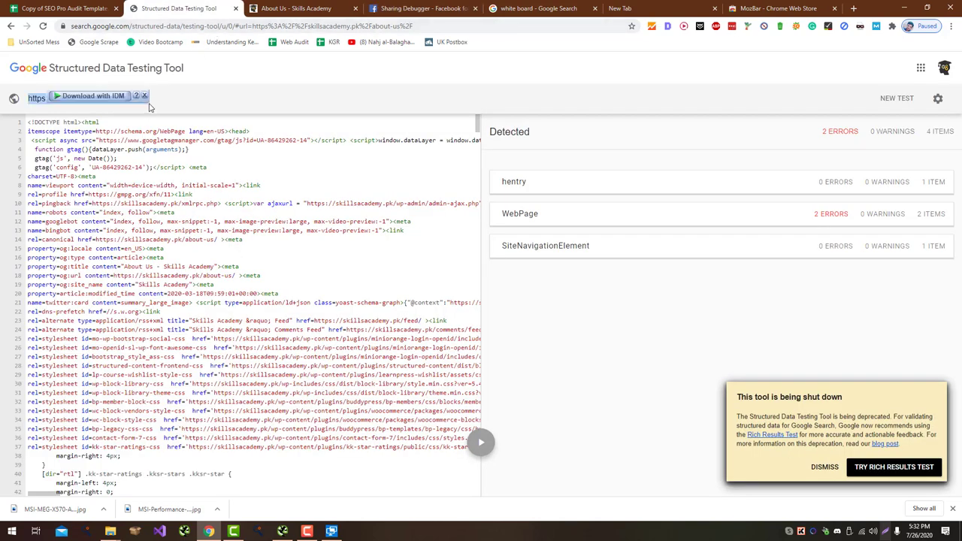
left_click(421, 8)
key("ctrl+v")
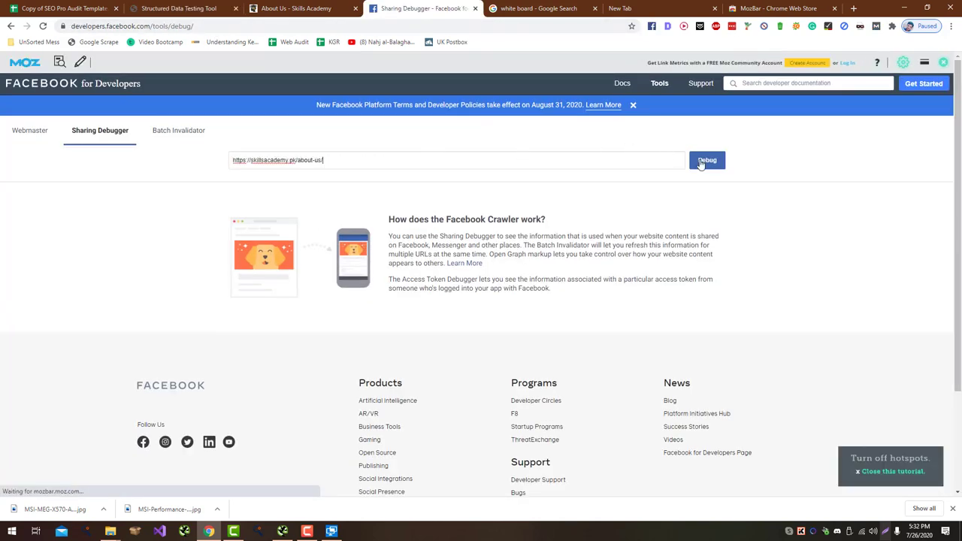
left_click(707, 161)
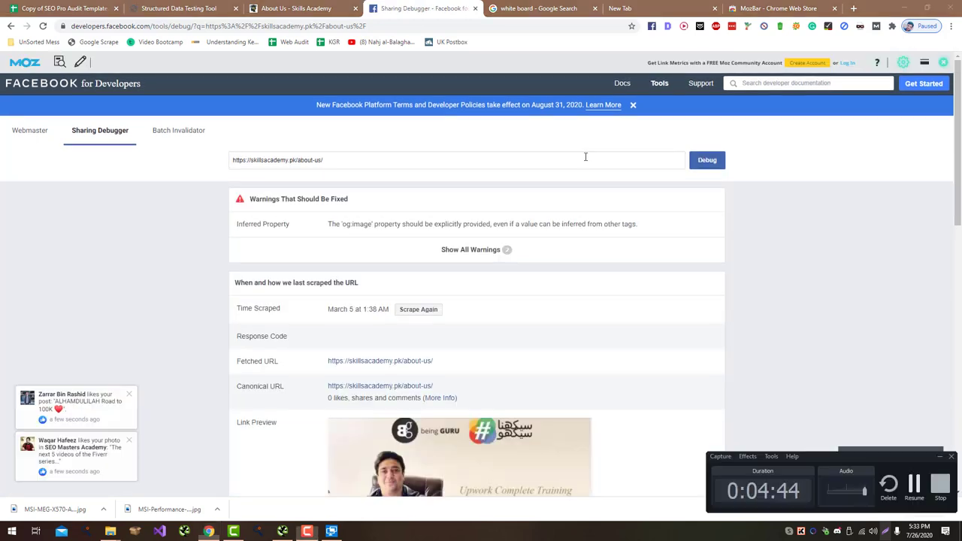
scroll(509, 281, "down", 2)
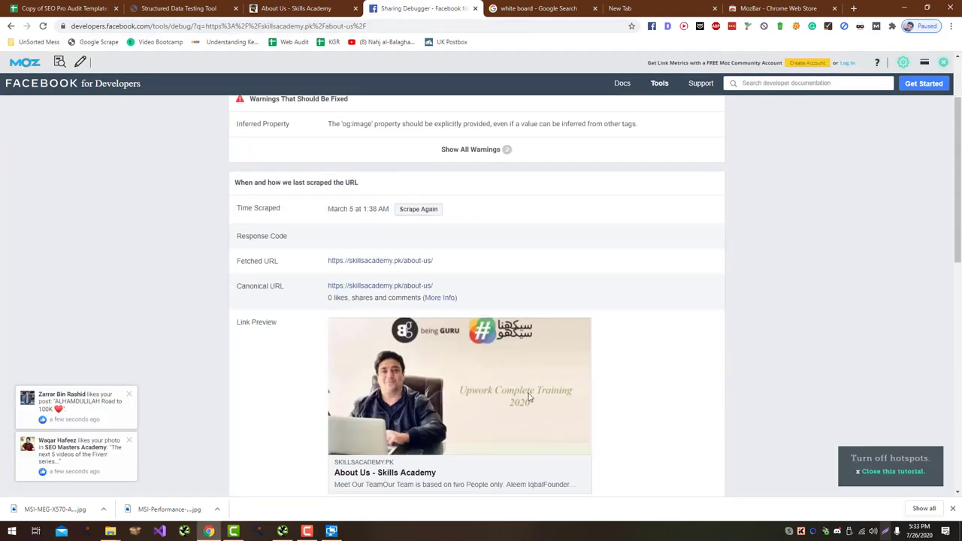
scroll(528, 398, "down", 2)
scroll(418, 370, "down", 3)
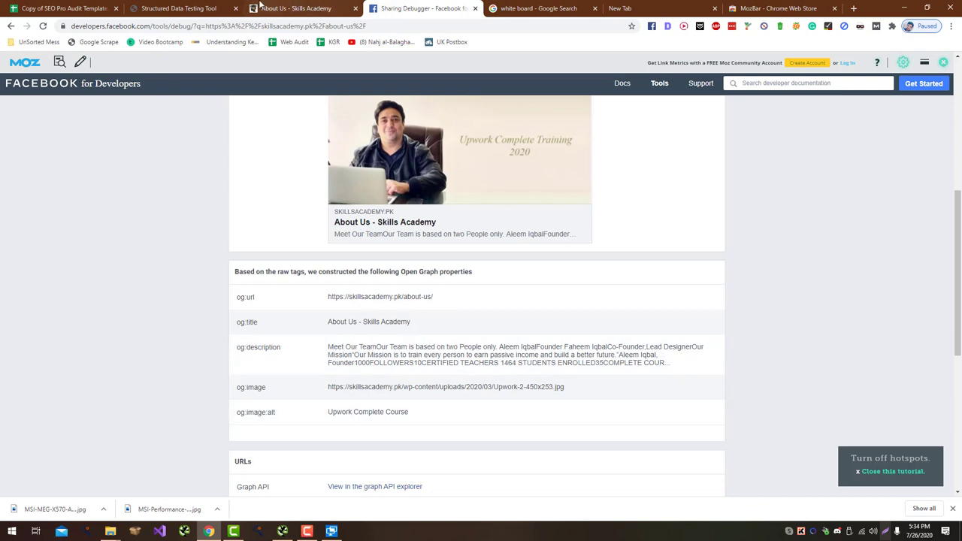
Step: Open the audit template's GMB sheet and go through the checklist from GMB Verified to Respond to Reviews
left_click(66, 9)
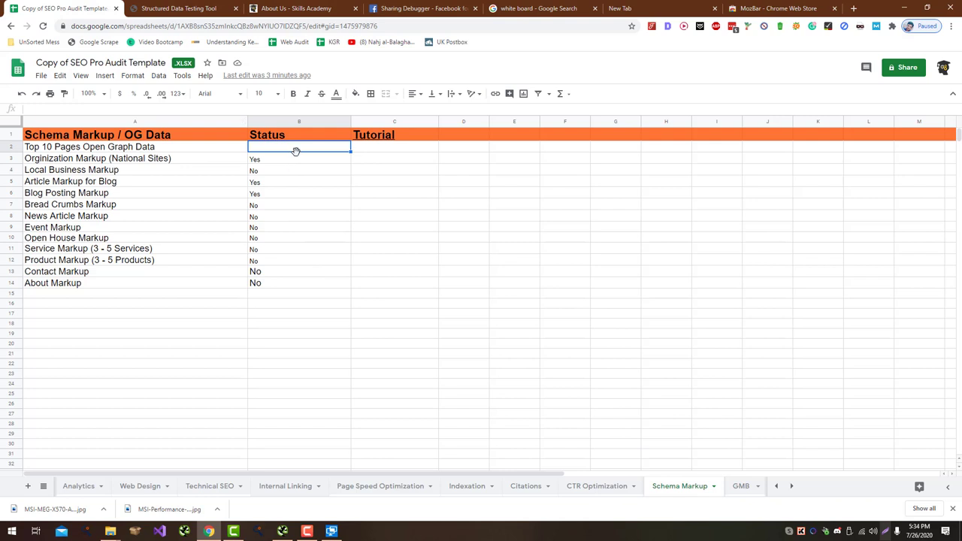
left_click(742, 487)
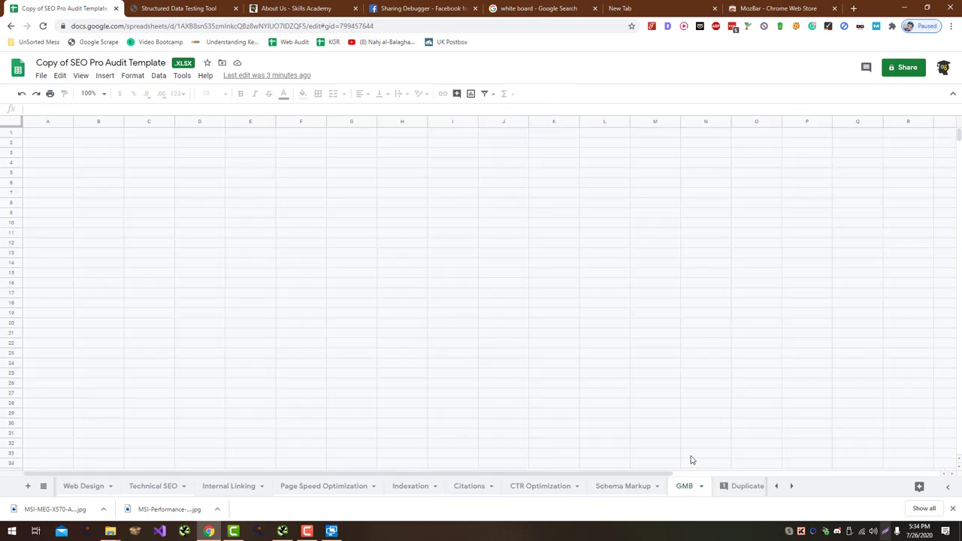
left_click(242, 154)
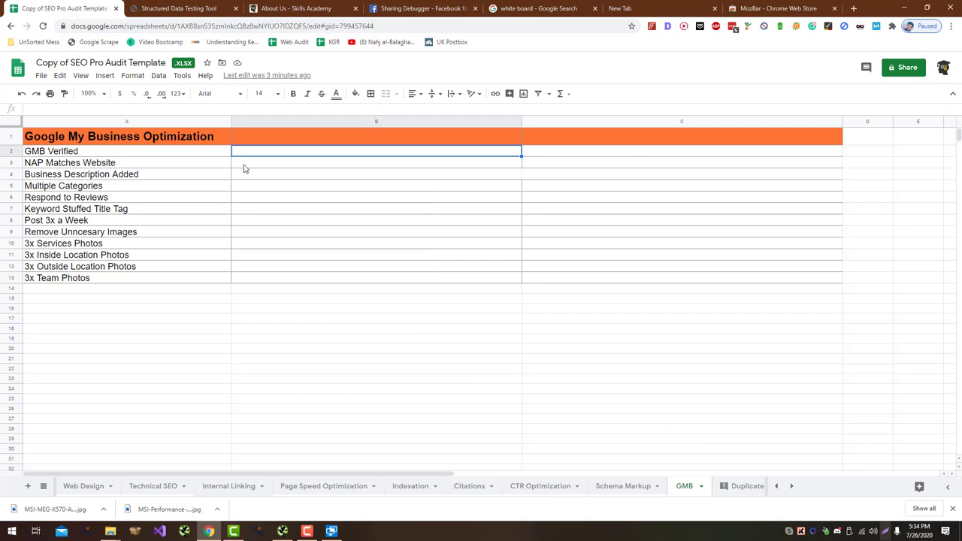
left_click(249, 164)
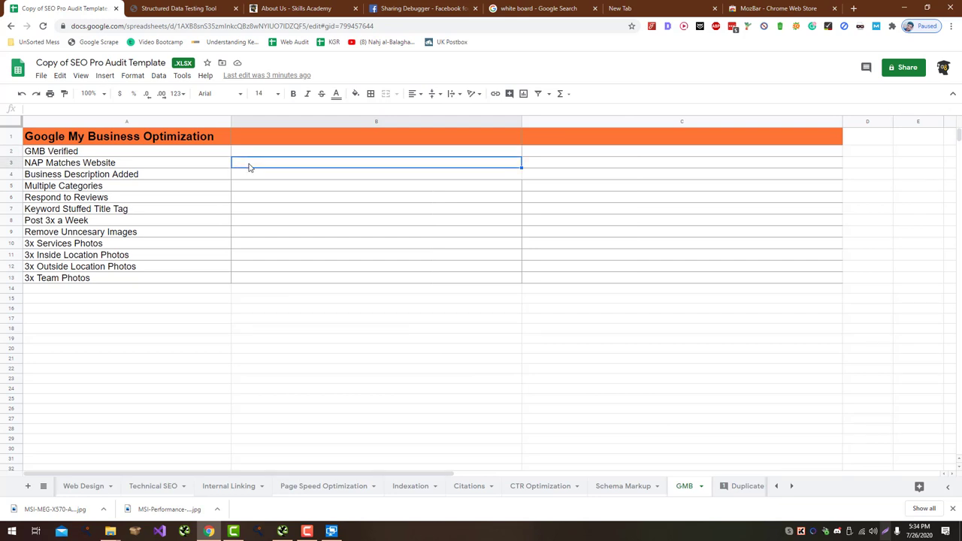
left_click(253, 175)
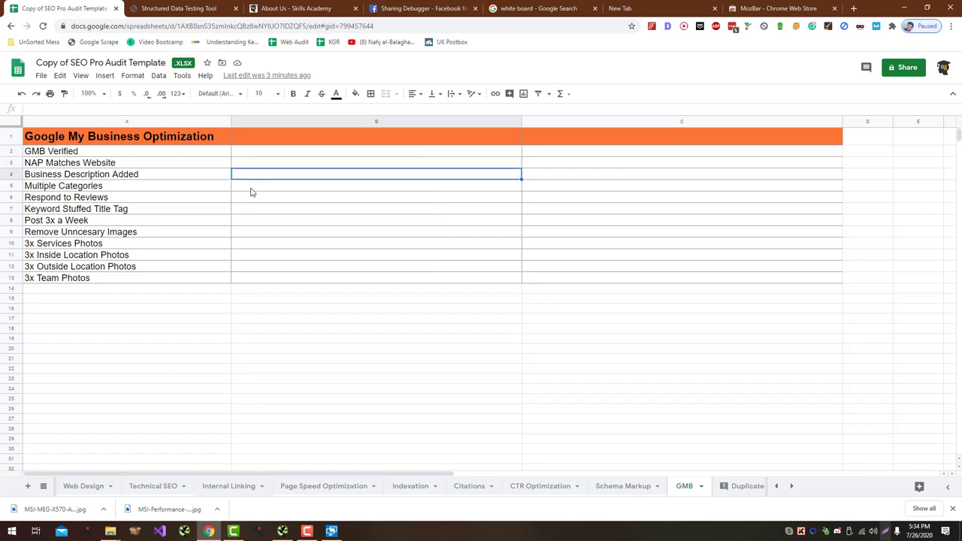
left_click(252, 188)
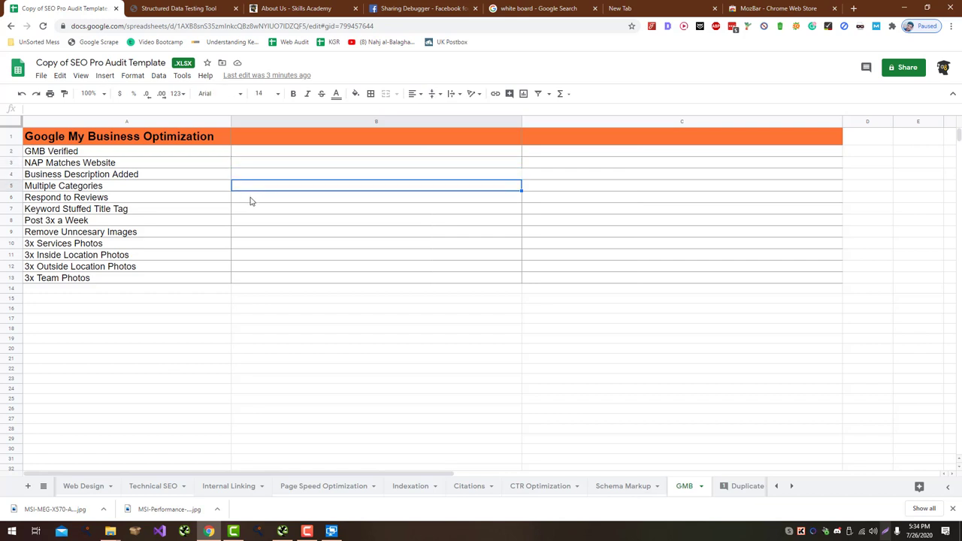
left_click(251, 201)
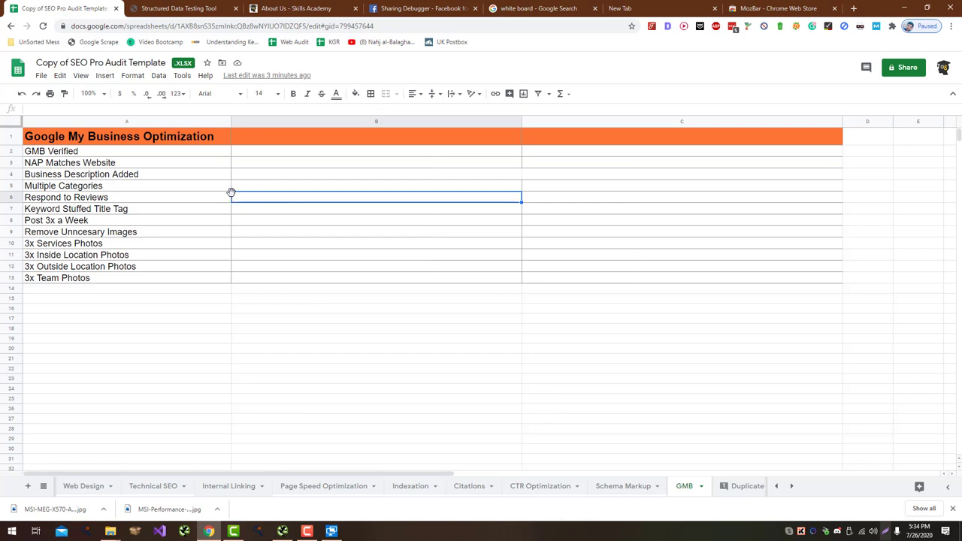
Step: Search Google for business google in a new tab, open the Google My Business site and place its tab beside the audit template
key("ctrl+t")
type("bu")
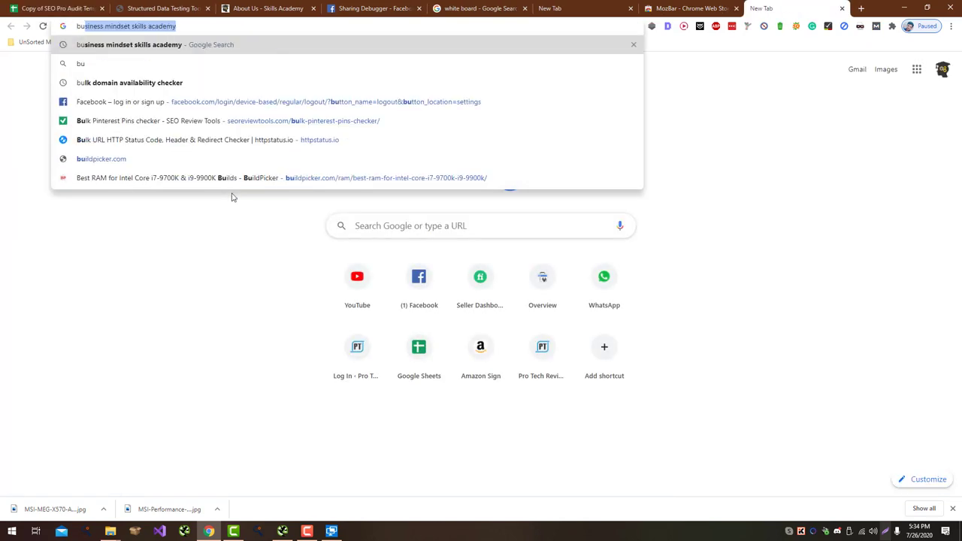
type("siness")
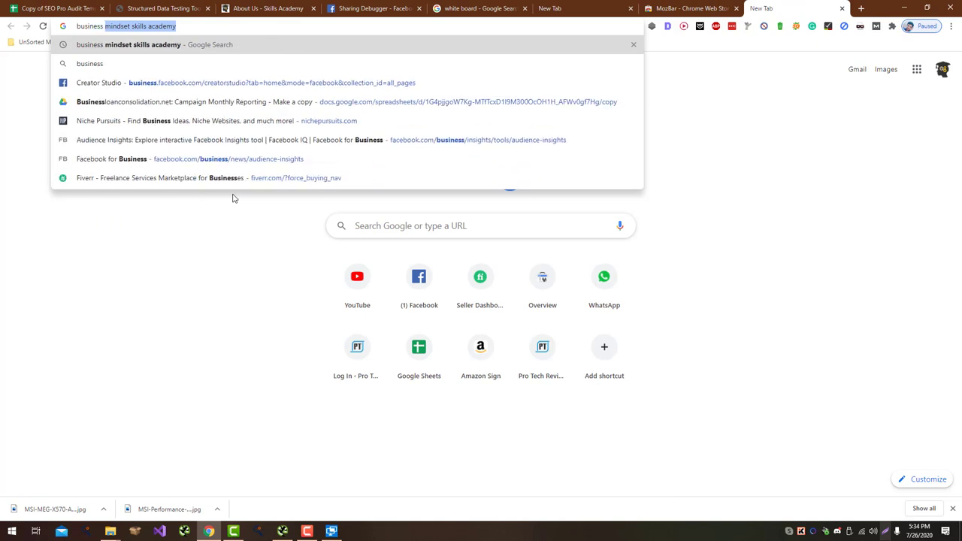
type(" google")
key("Return")
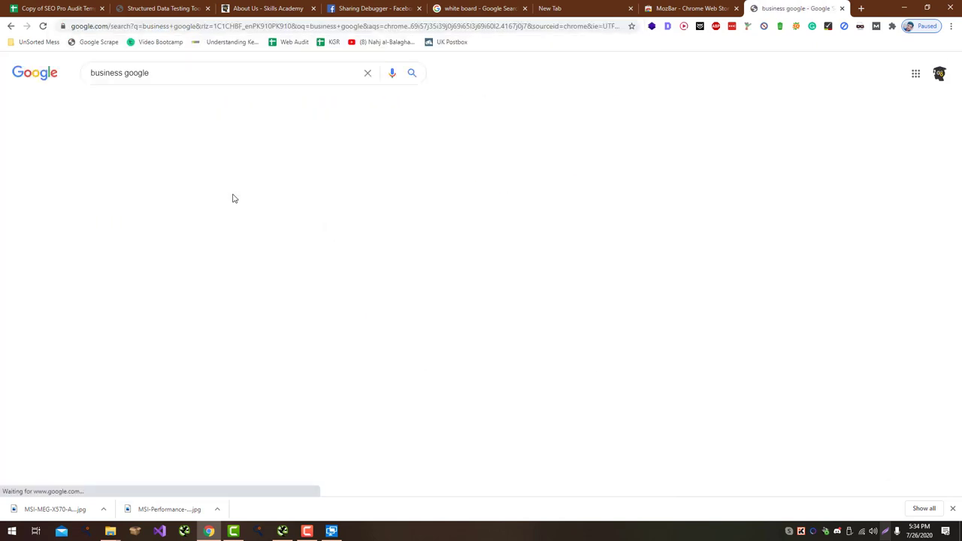
left_click(161, 154)
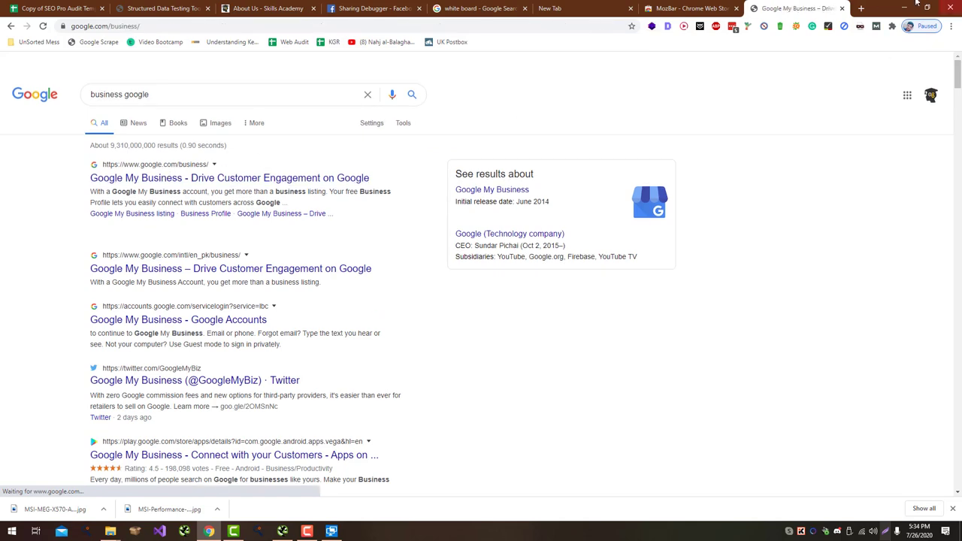
left_click_drag(797, 8, 146, 7)
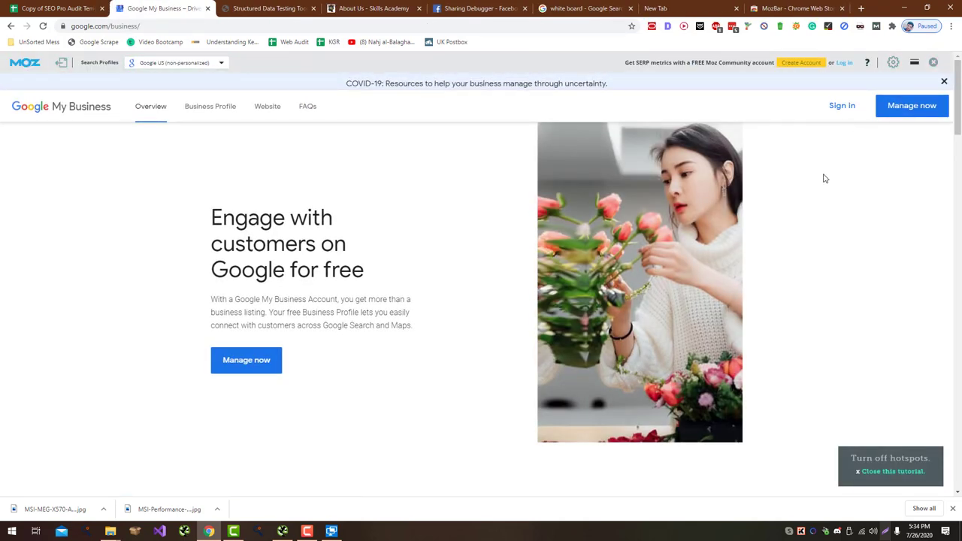
Step: Sign in to Google My Business, open the first verified location, and enter Yes for GMB Verified in the audit template
left_click(837, 113)
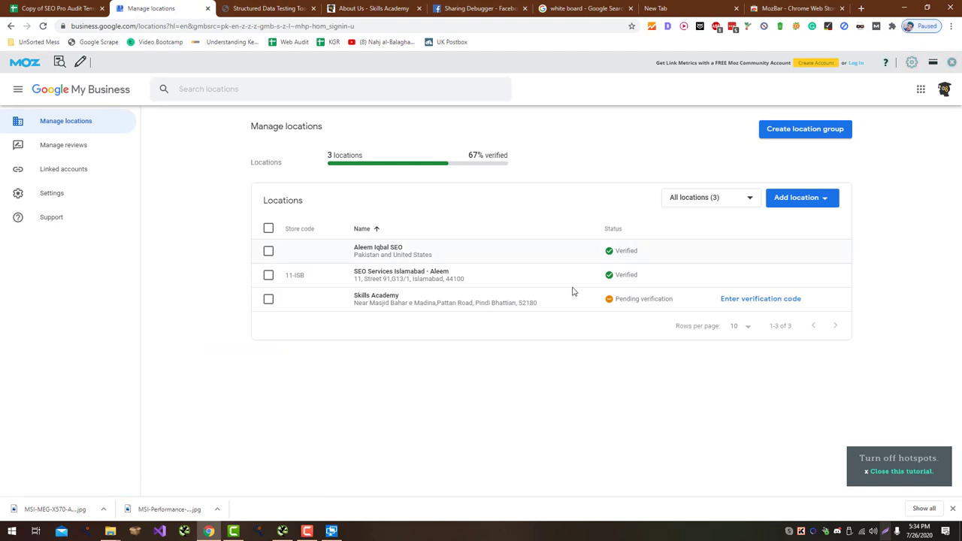
left_click(412, 258)
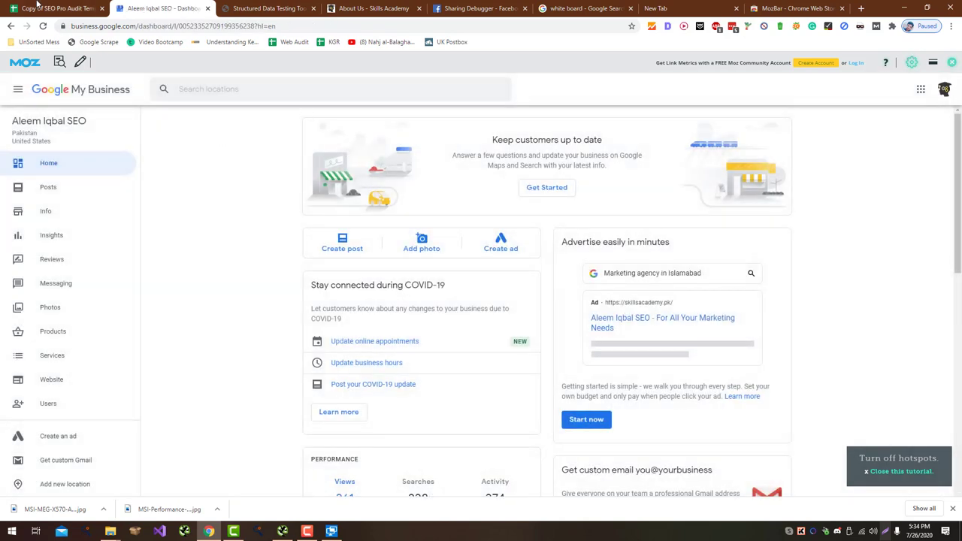
key("ctrl+shift+Tab")
left_click(285, 153)
type("Yes")
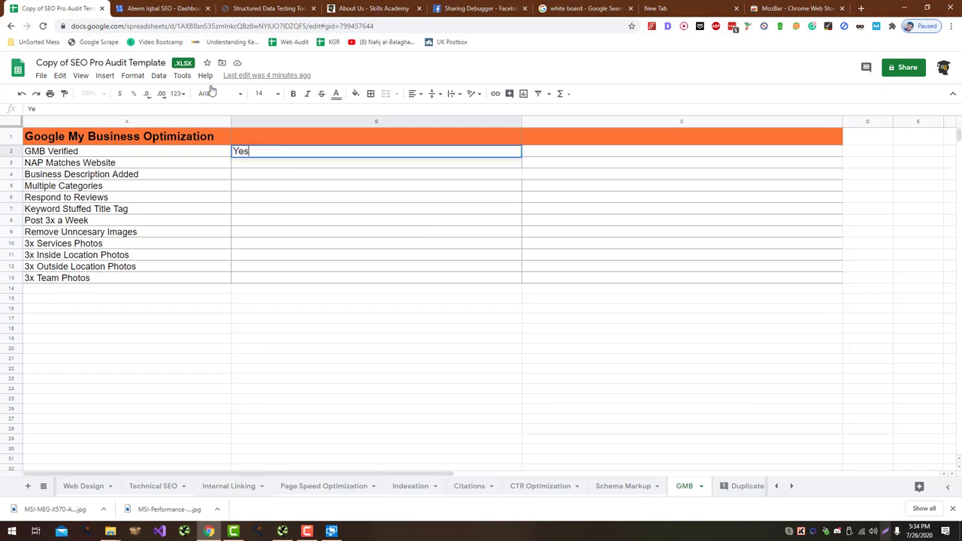
Step: Compare the location's business info with the skillsacademy.pk website address and enter Yes for NAP Matches Website in the audit template
left_click(148, 8)
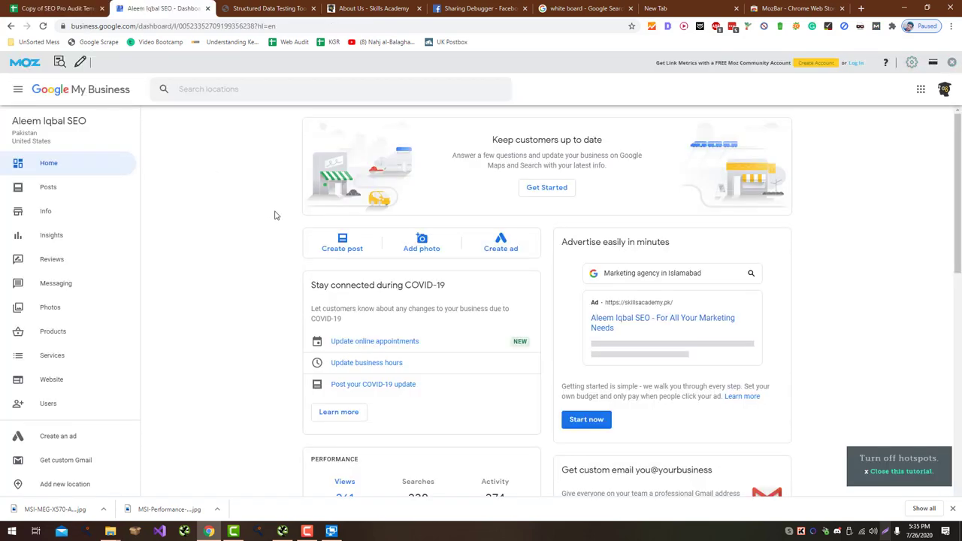
left_click(39, 211)
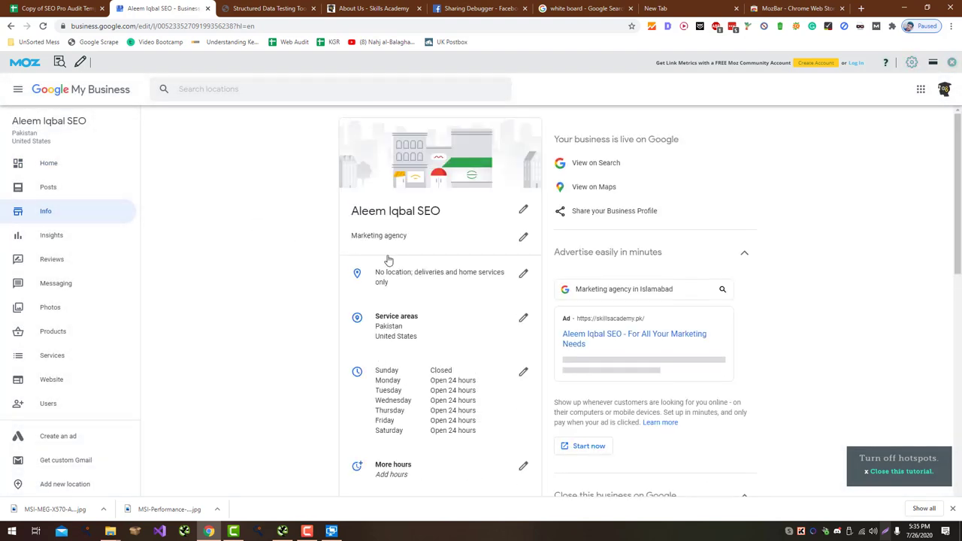
scroll(414, 255, "down", 5)
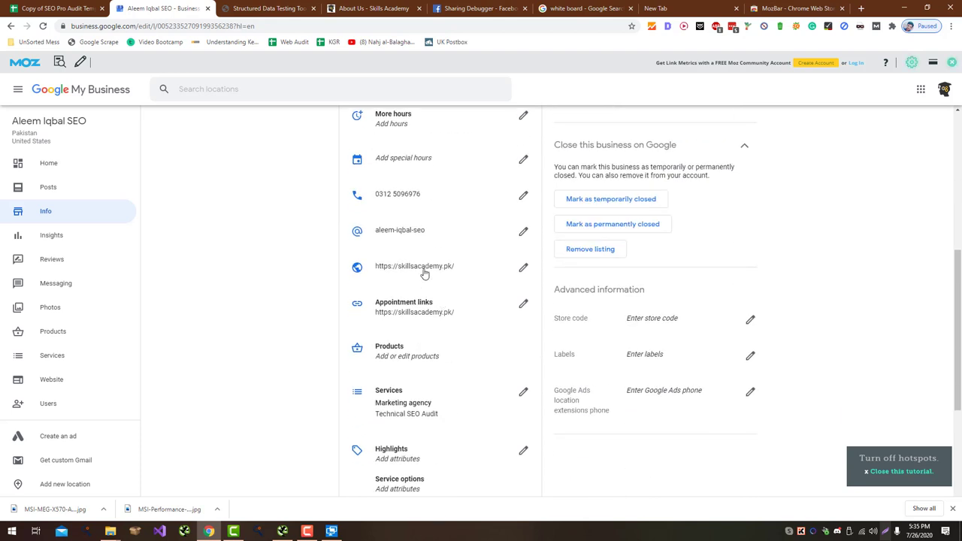
left_click_drag(351, 8, 247, 7)
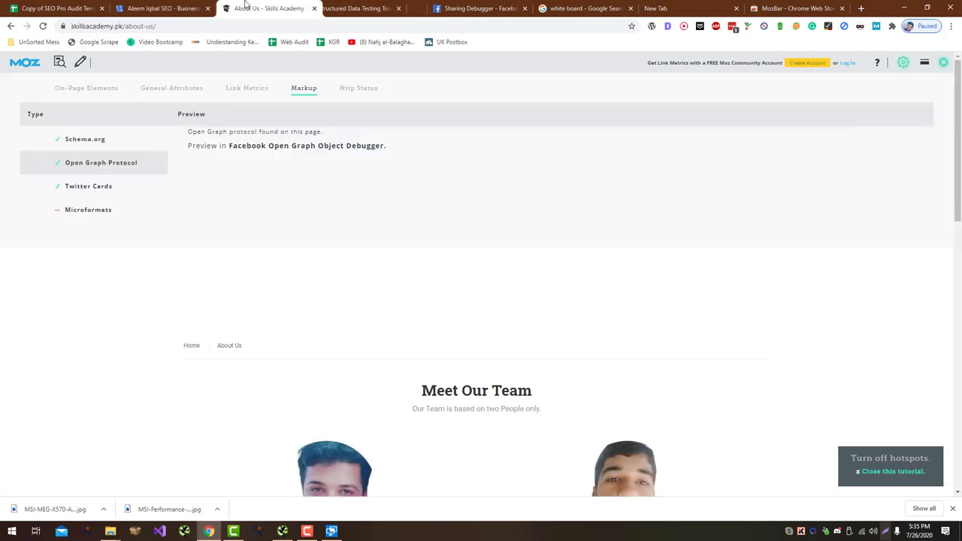
left_click(126, 27)
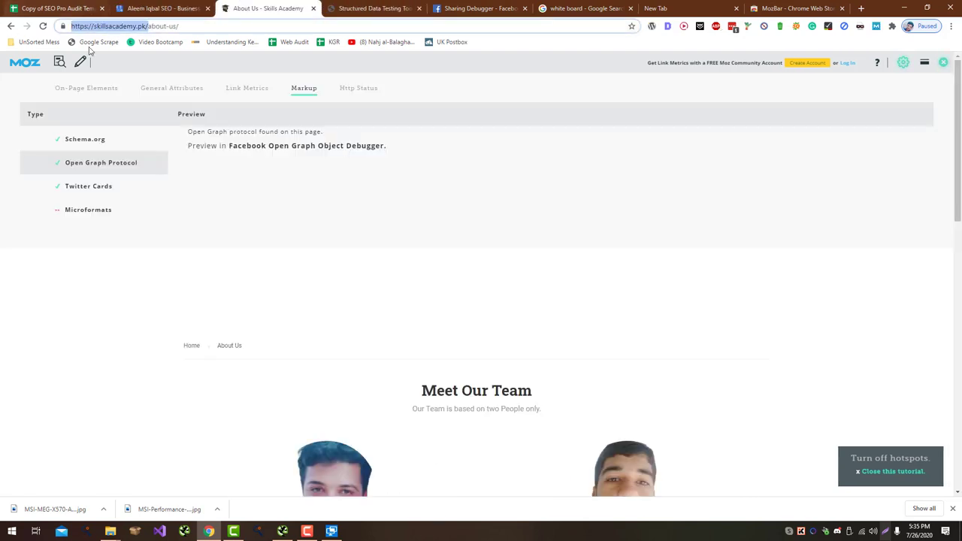
left_click(173, 8)
key("ctrl+shift+Tab")
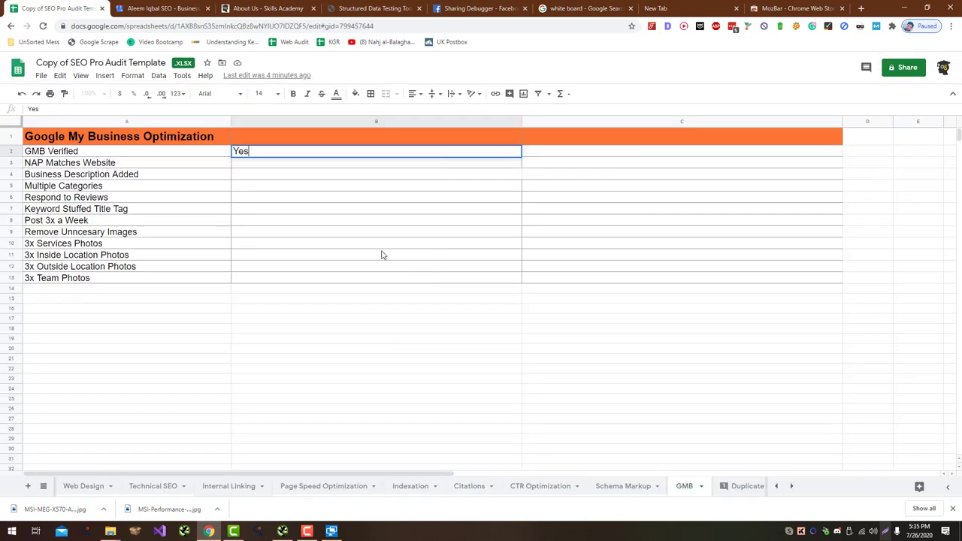
left_click(263, 164)
type("Yes")
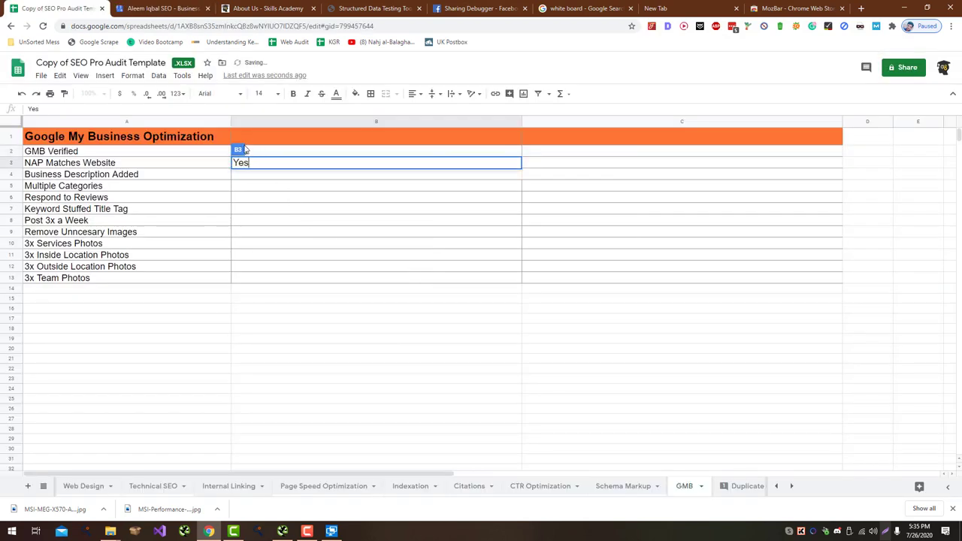
key("Return")
Step: Check the business description in the location's info and enter Yes for Business Description Added in the audit template
left_click(161, 8)
scroll(387, 323, "down", 4)
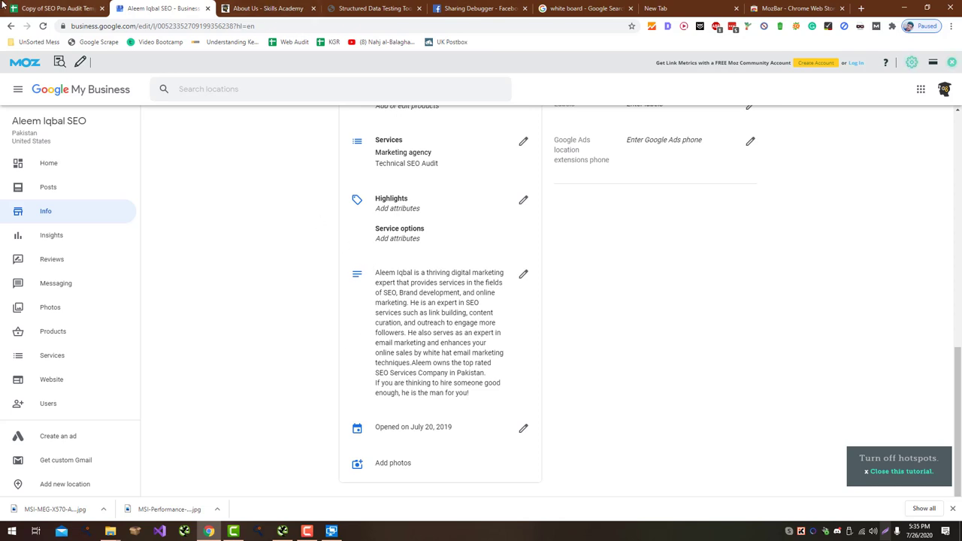
key("ctrl+shift+Tab")
type("Yes")
key("Return")
Step: Review the location's info for its business categories and enter No for Multiple Categories in the audit template
key("ctrl+Tab")
scroll(394, 369, "up", 5)
scroll(394, 364, "down", 5)
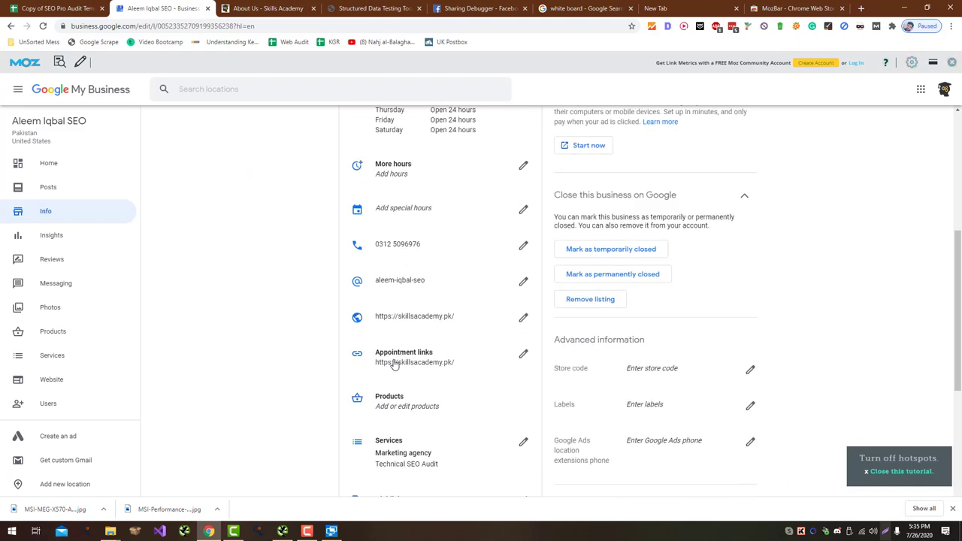
scroll(397, 355, "down", 2)
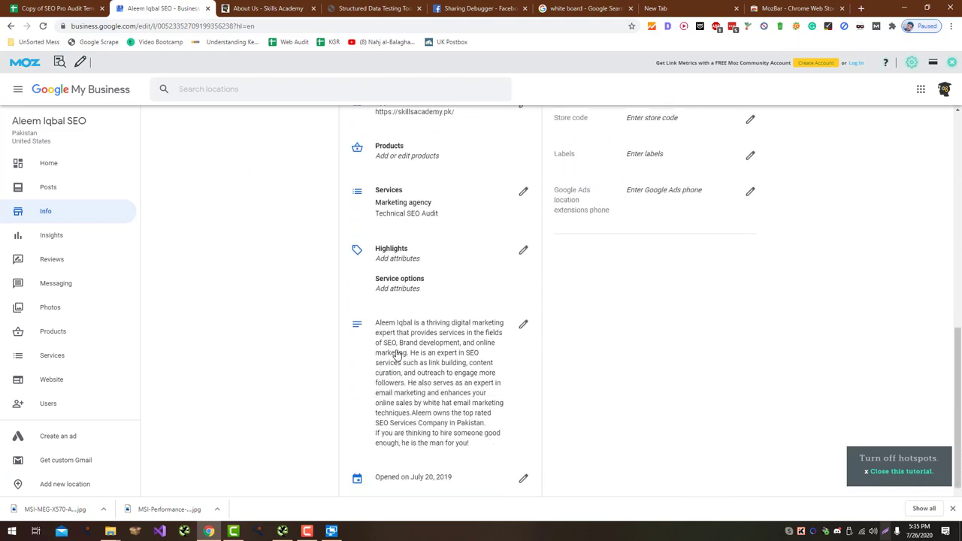
scroll(397, 355, "up", 7)
scroll(397, 354, "up", 1)
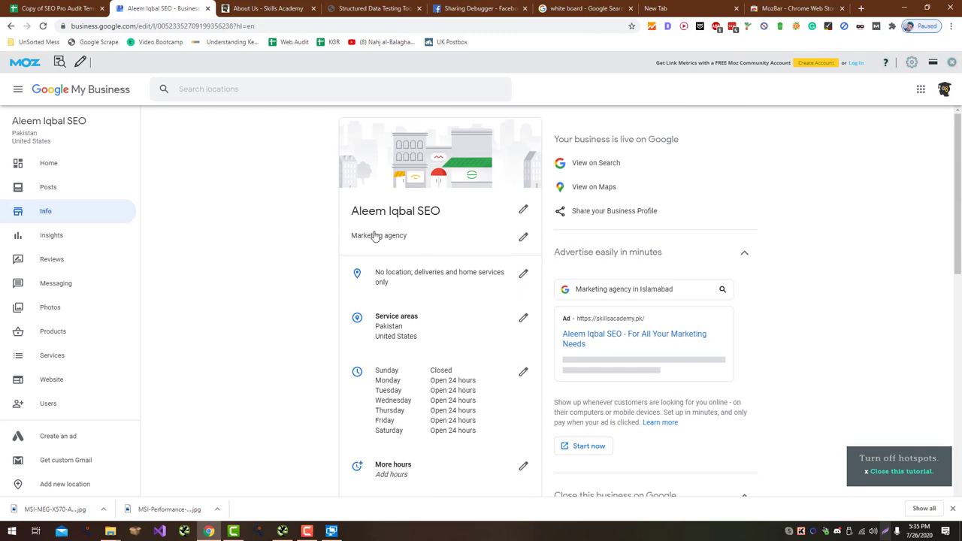
key("ctrl+shift+Tab")
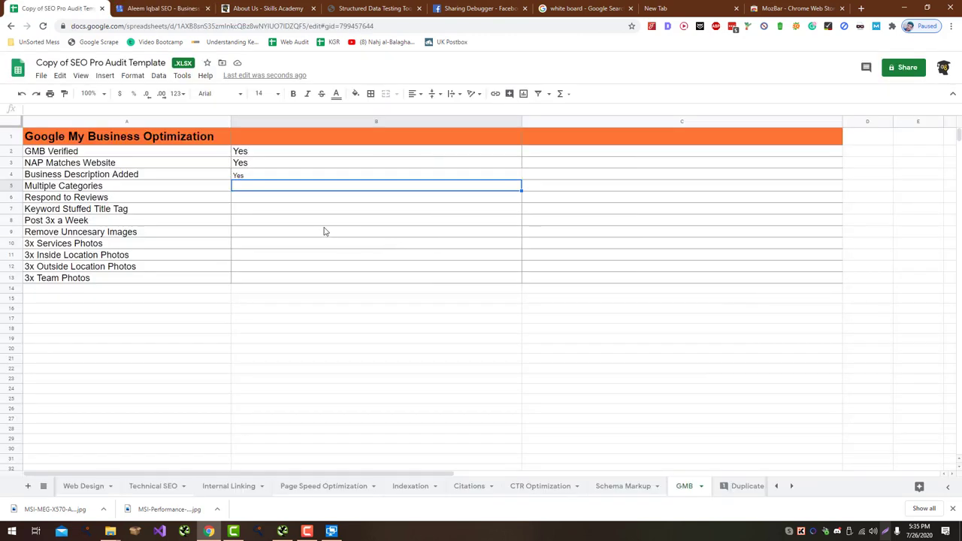
type("No")
key("Return")
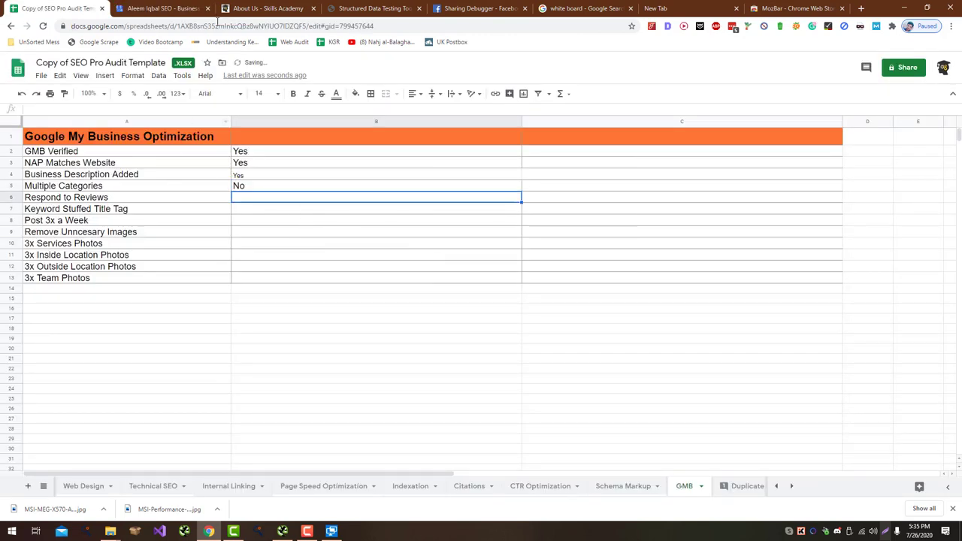
Step: Look through the location's customer reviews for owner replies and enter No for Respond to Reviews in the audit template
left_click(183, 7)
scroll(602, 297, "down", 10)
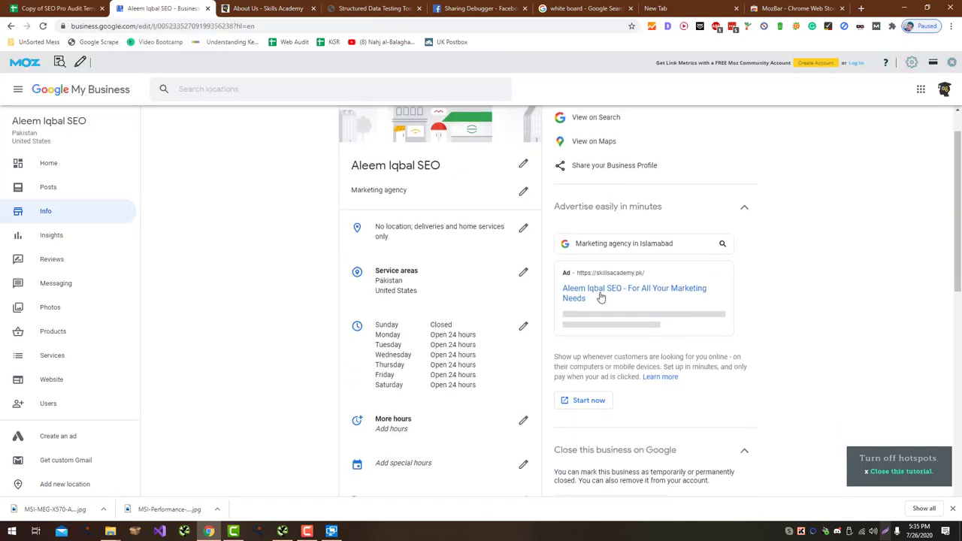
left_click(60, 259)
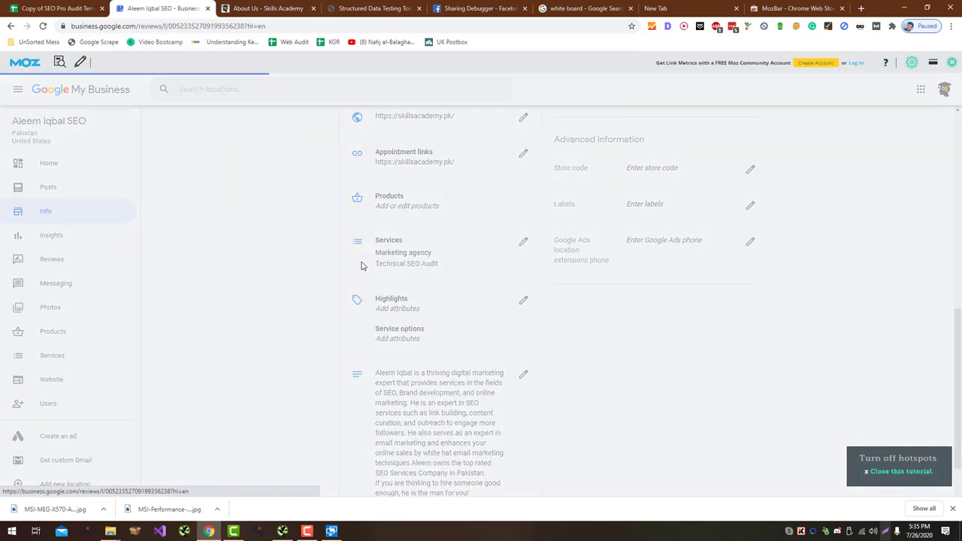
scroll(382, 248, "down", 8)
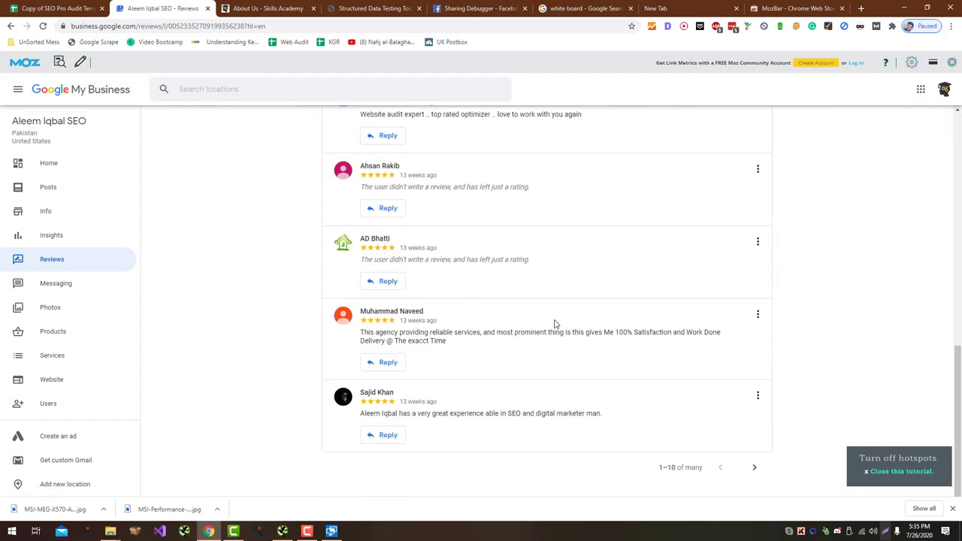
key("ctrl+shift+Tab")
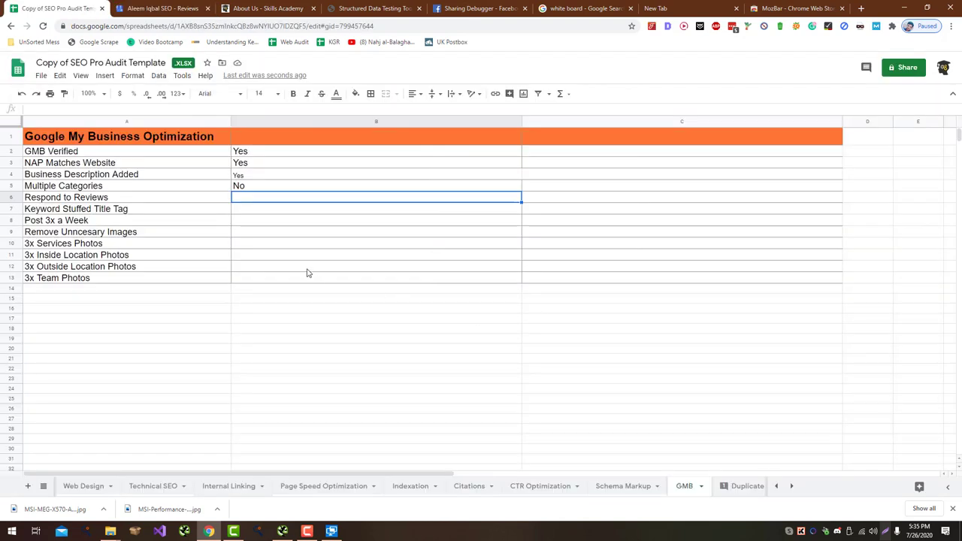
type("No")
key("Return")
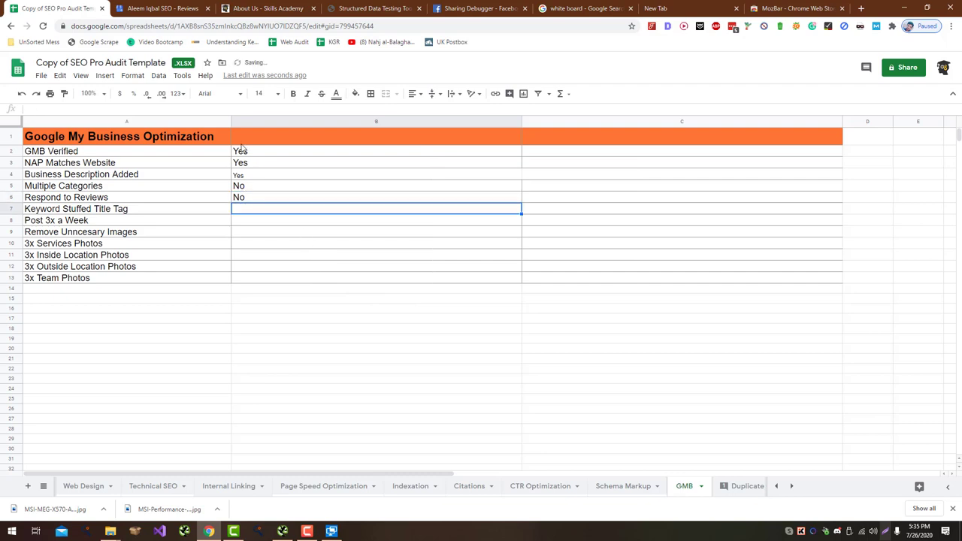
Step: Check the business listing's title for keywords and enter No for Keyword Stuffed Title Tag in the audit template
left_click(155, 7)
scroll(236, 159, "up", 5)
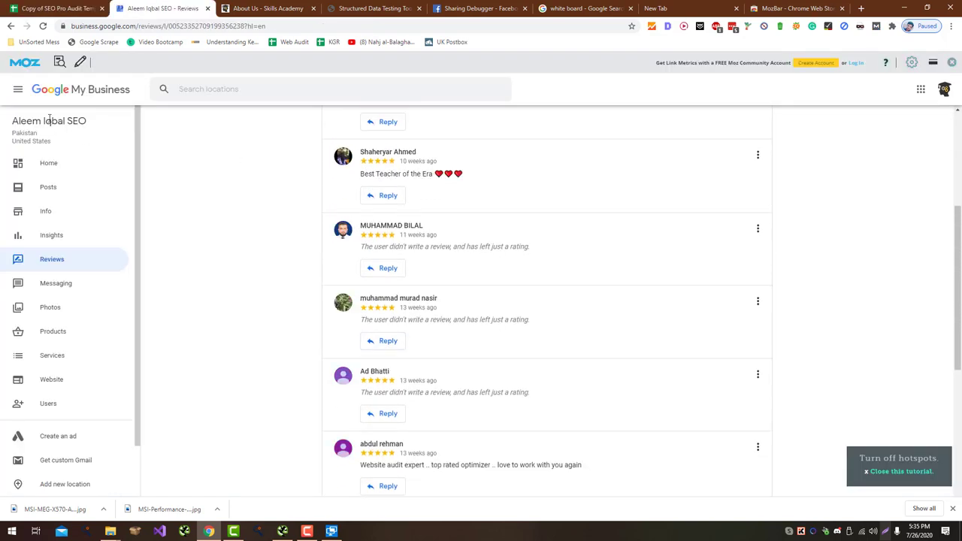
left_click(56, 9)
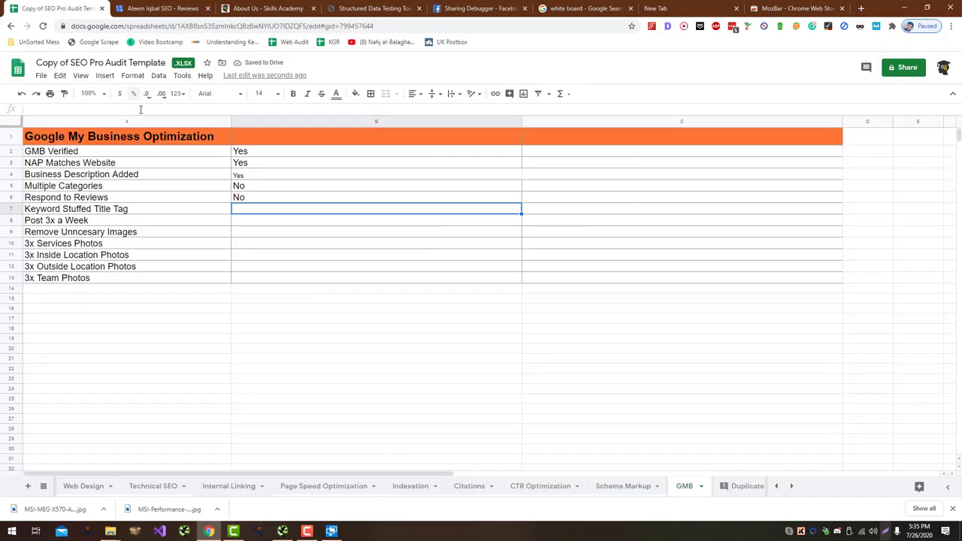
type("No")
key("Return")
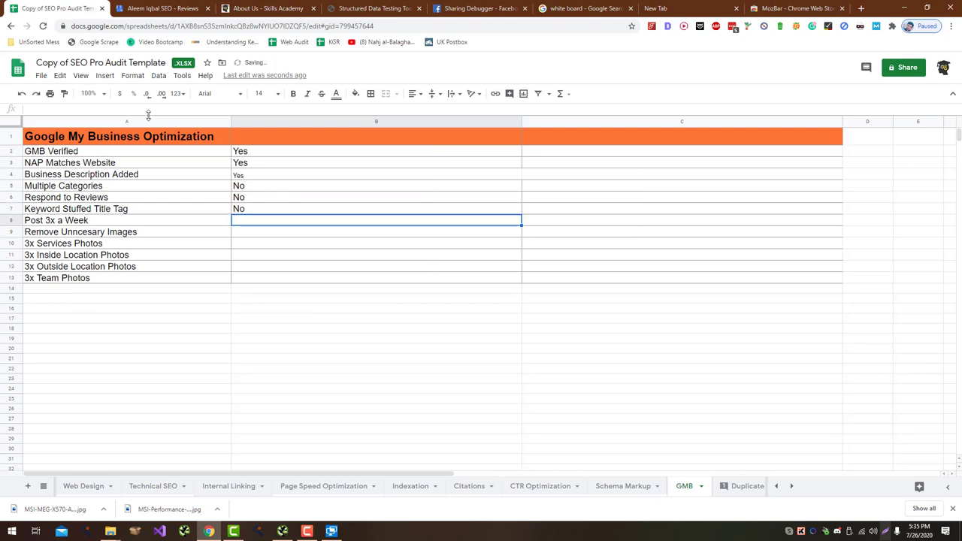
Step: Open the location's posts in Google My Business and enter No for Post 3x a Week in the audit template
left_click(158, 8)
left_click(57, 9)
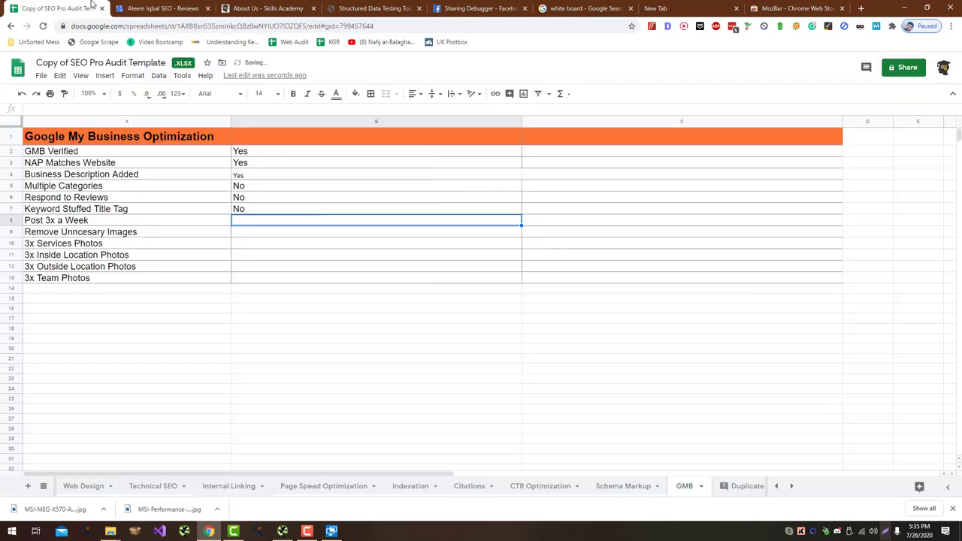
left_click(158, 8)
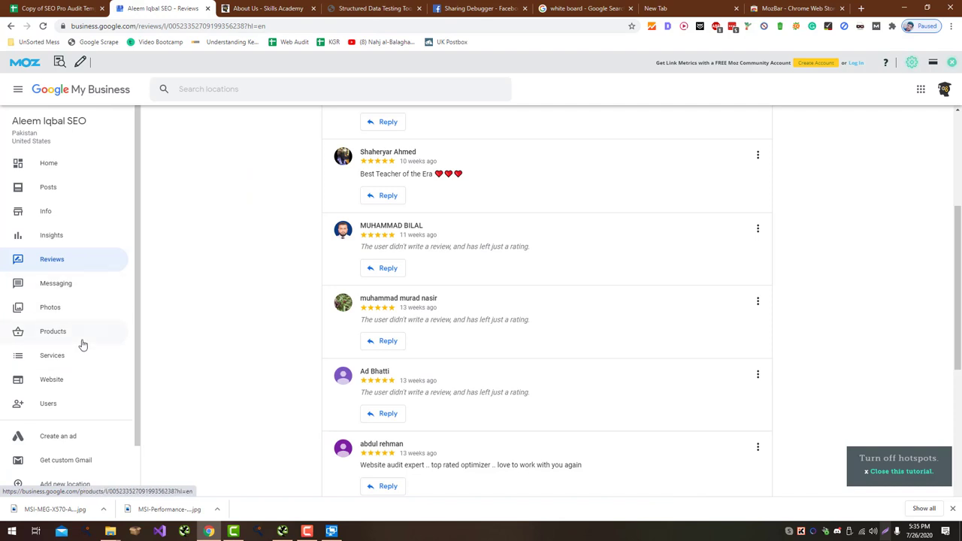
scroll(83, 376, "down", 2)
scroll(71, 294, "up", 2)
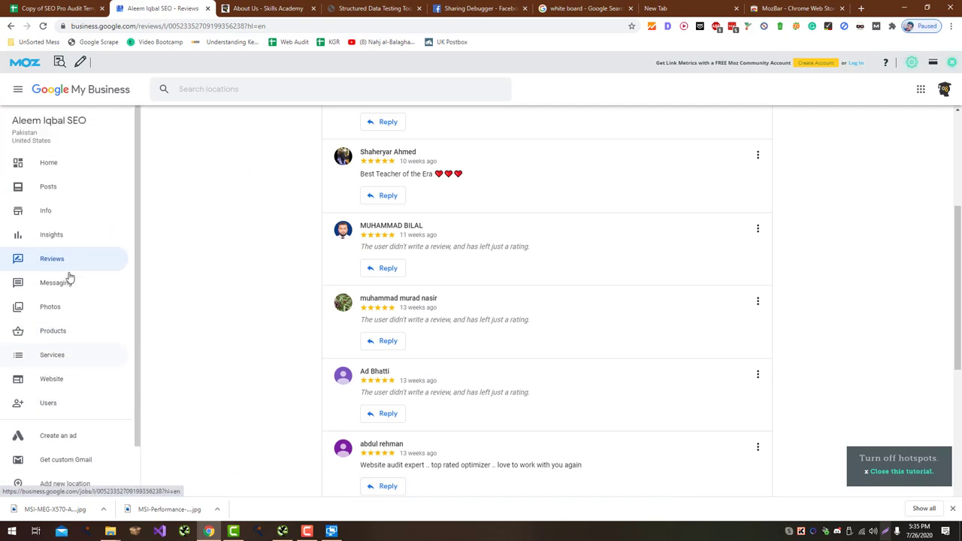
left_click(73, 187)
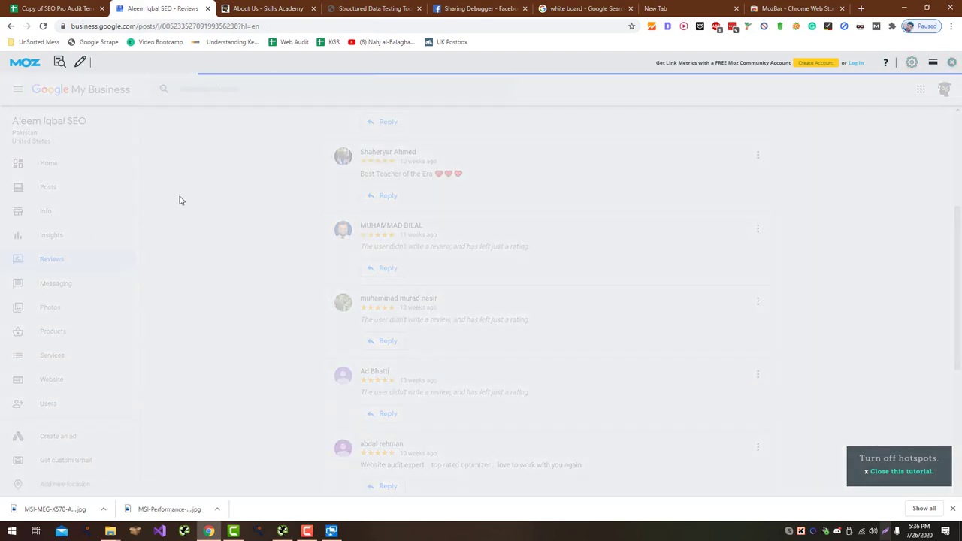
key("ctrl+1")
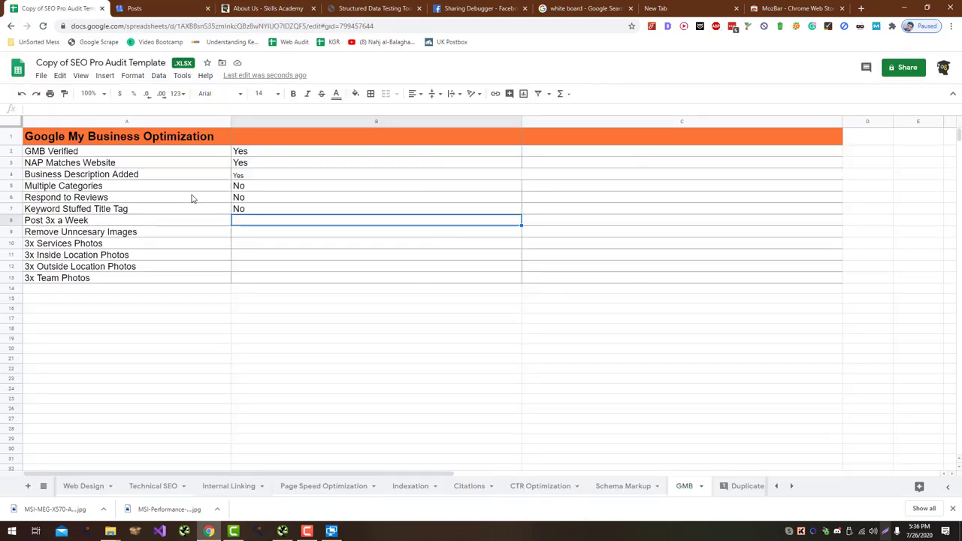
type("No")
key("Return")
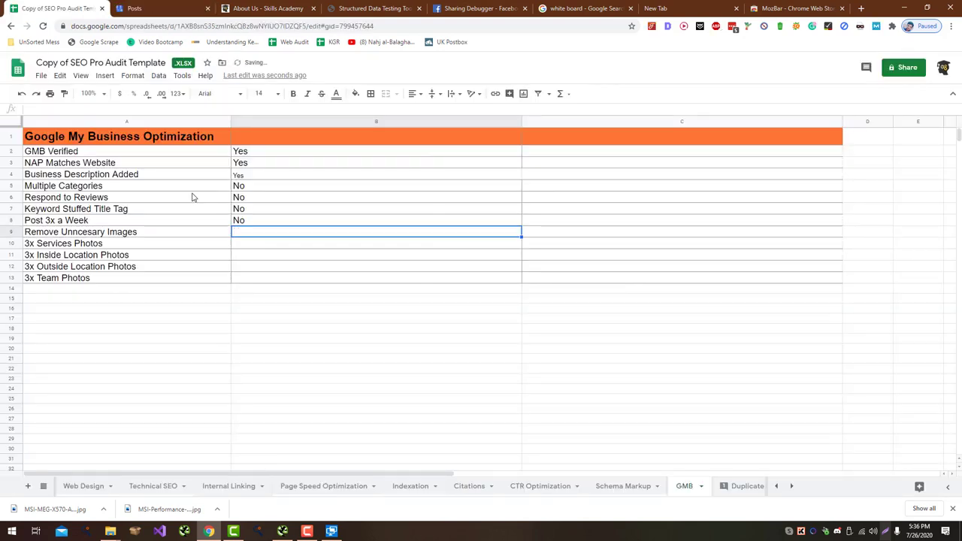
Step: Review the location's photos in Google My Business and enter Done for Remove Unncesary Images in the audit template
left_click(197, 7)
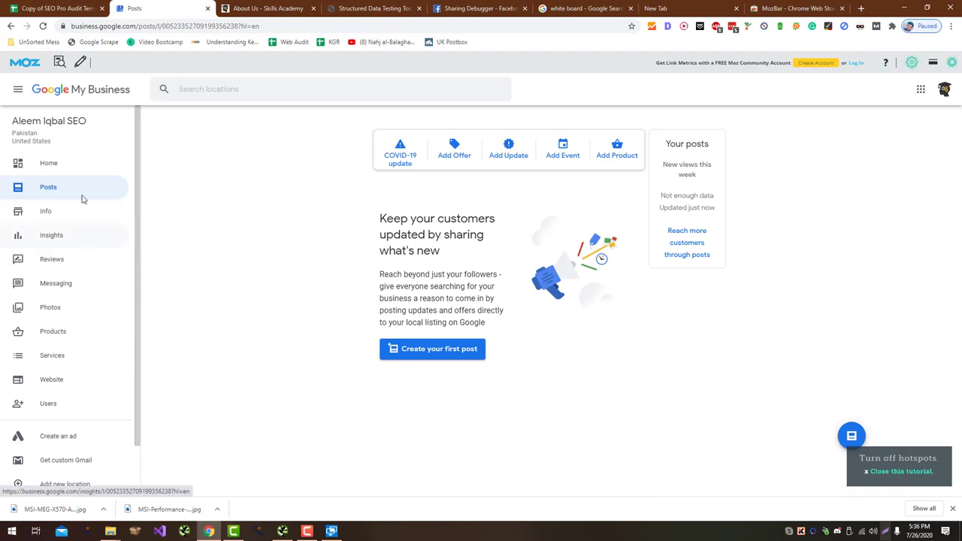
left_click(74, 309)
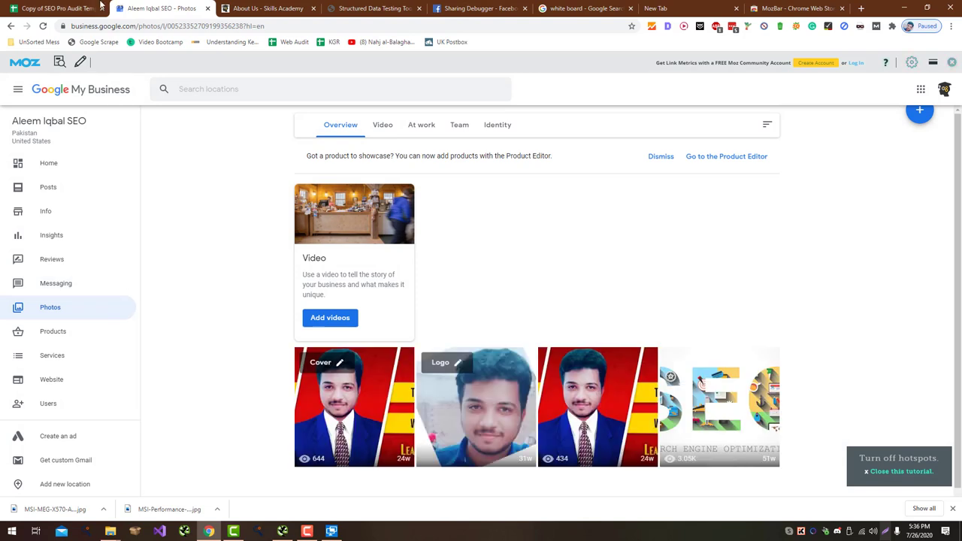
scroll(292, 361, "down", 1)
key("ctrl+shift+Tab")
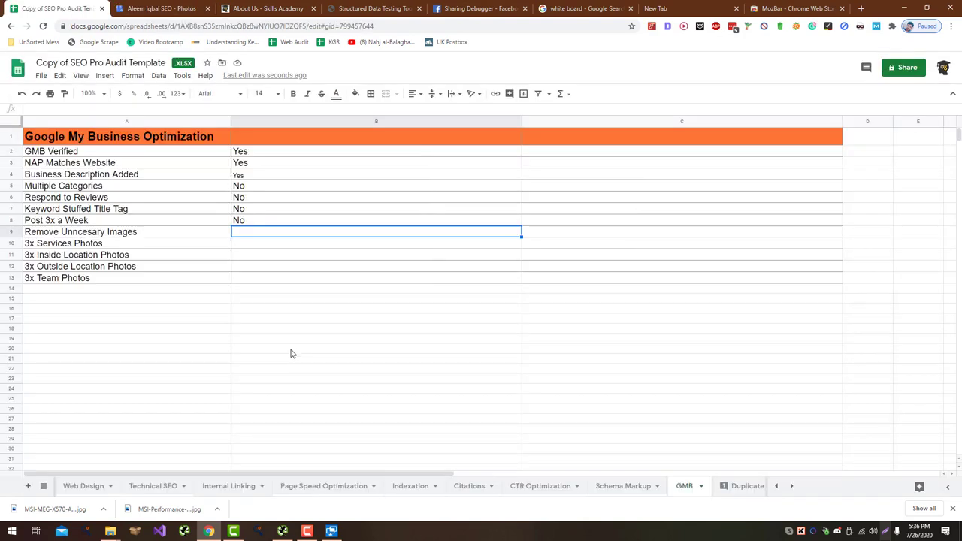
type("N")
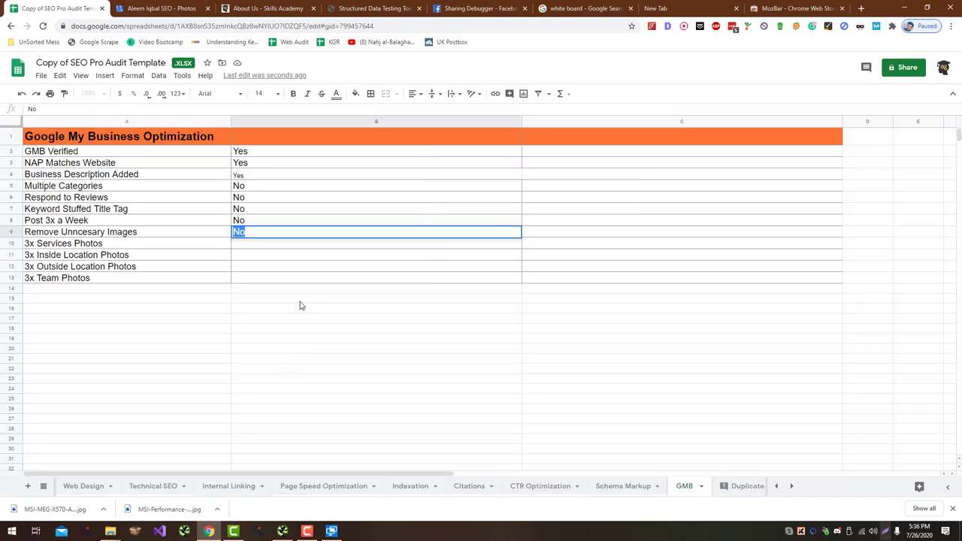
type("Done")
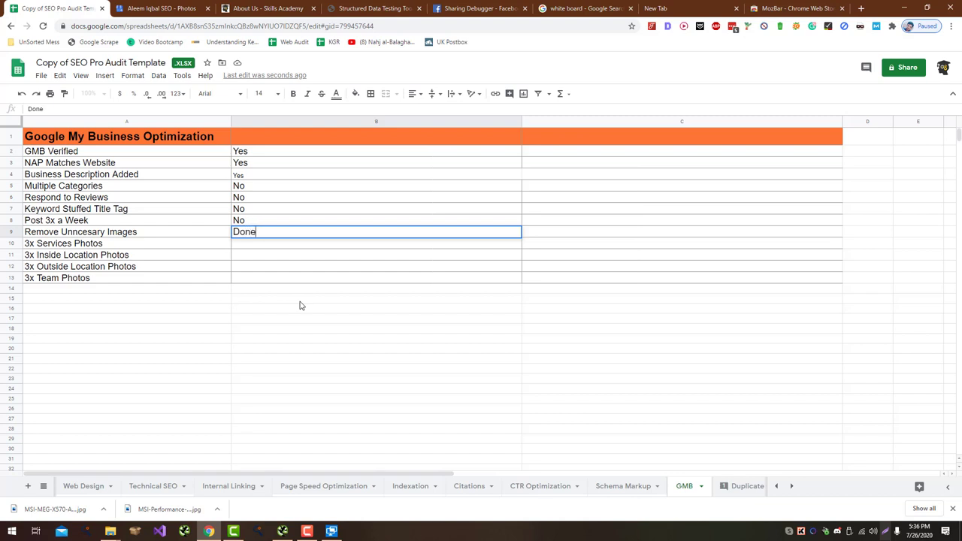
key("Return")
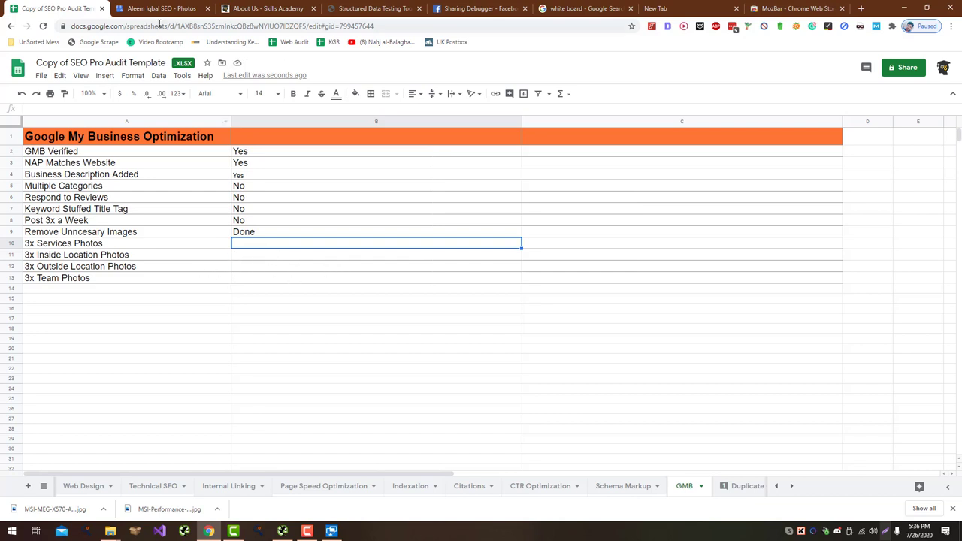
Step: Examine the location's team and overview photos for service, inside, outside and team pictures, and return to the audit template
left_click(199, 25)
scroll(432, 331, "up", 1)
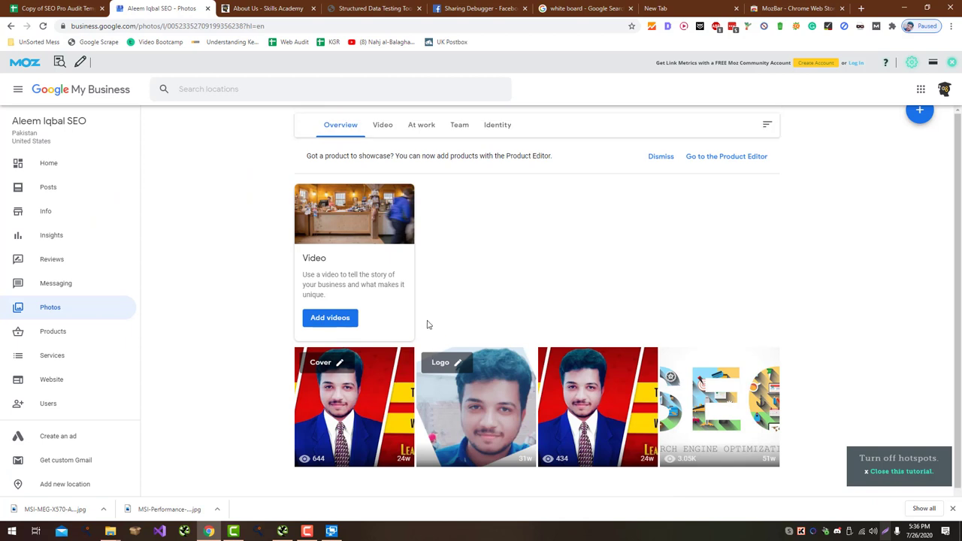
left_click(457, 126)
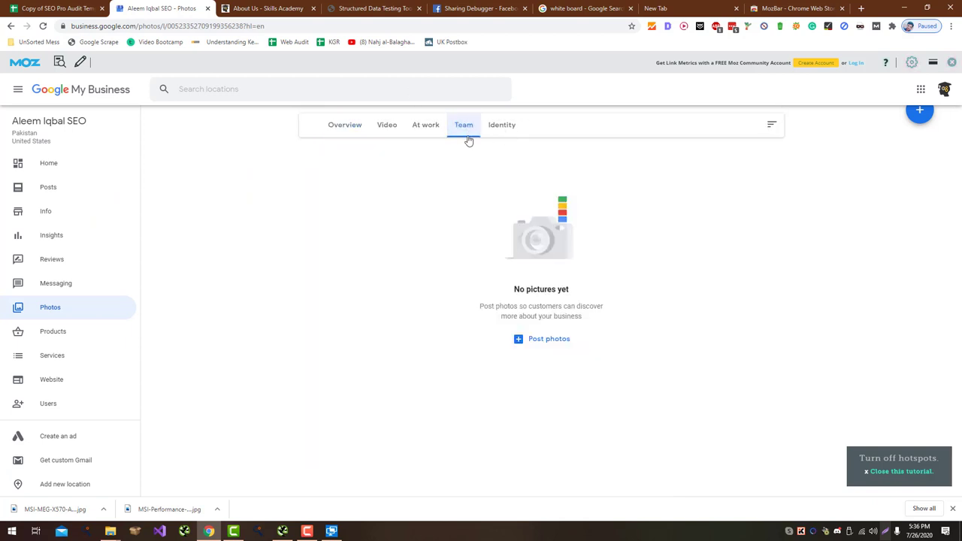
left_click(346, 127)
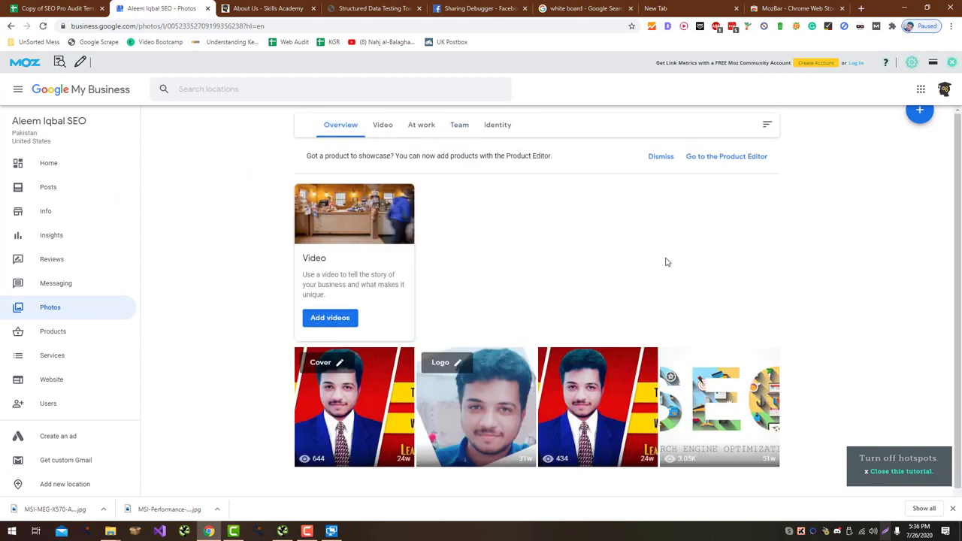
scroll(666, 260, "down", 1)
scroll(647, 255, "up", 1)
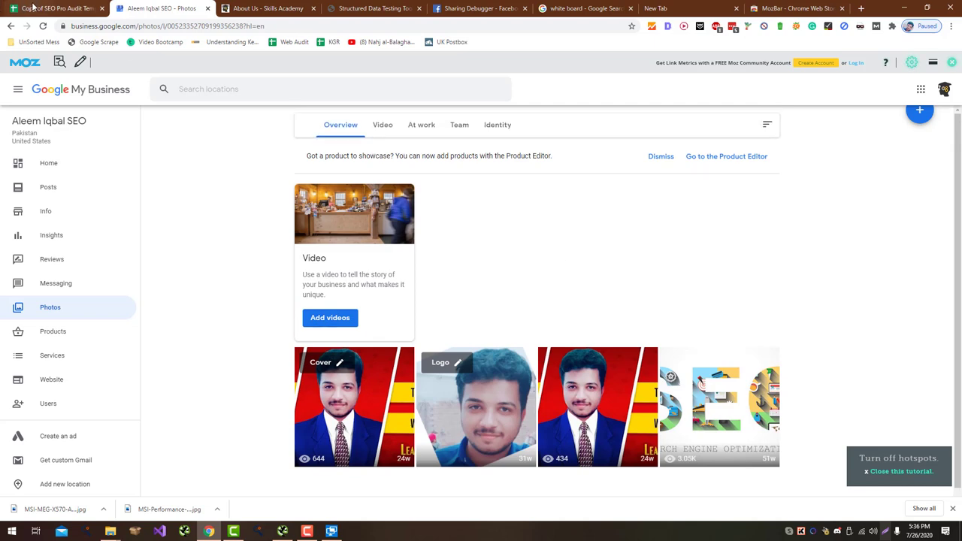
left_click(52, 9)
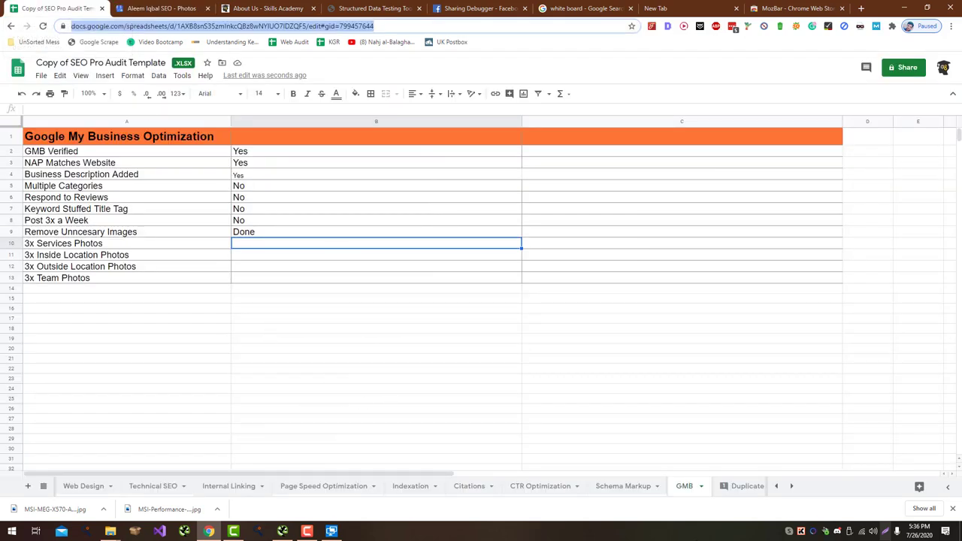
Step: Show the Duplicate Content Cleanup sheet and open siteliner.com in a new browser tab placed beside the audit template
left_click(740, 490)
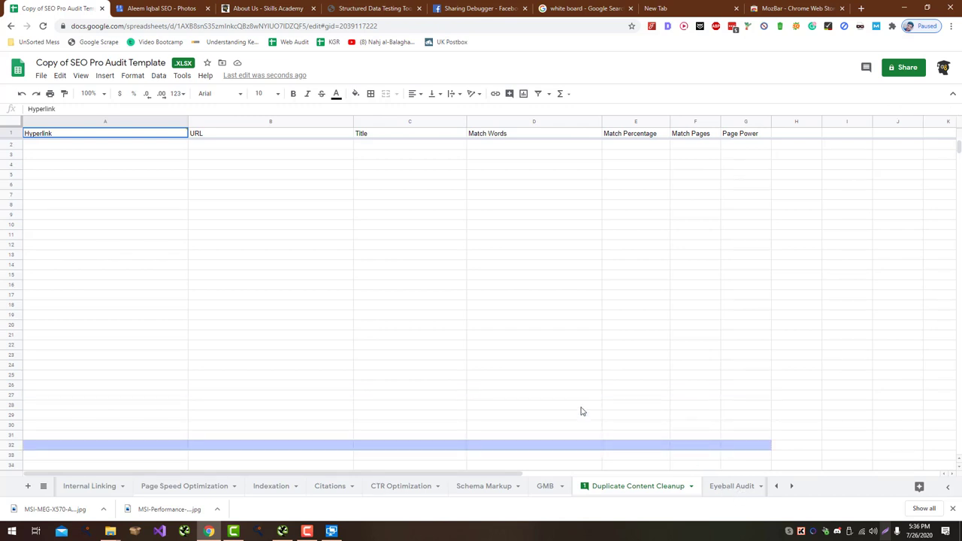
key("ctrl+t")
type("site")
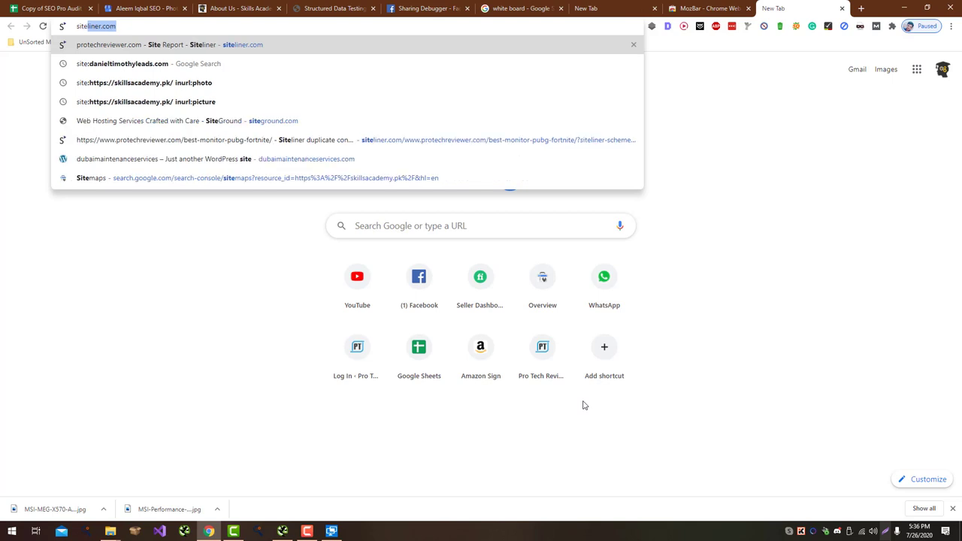
key("Return")
left_click_drag(782, 8, 130, 4)
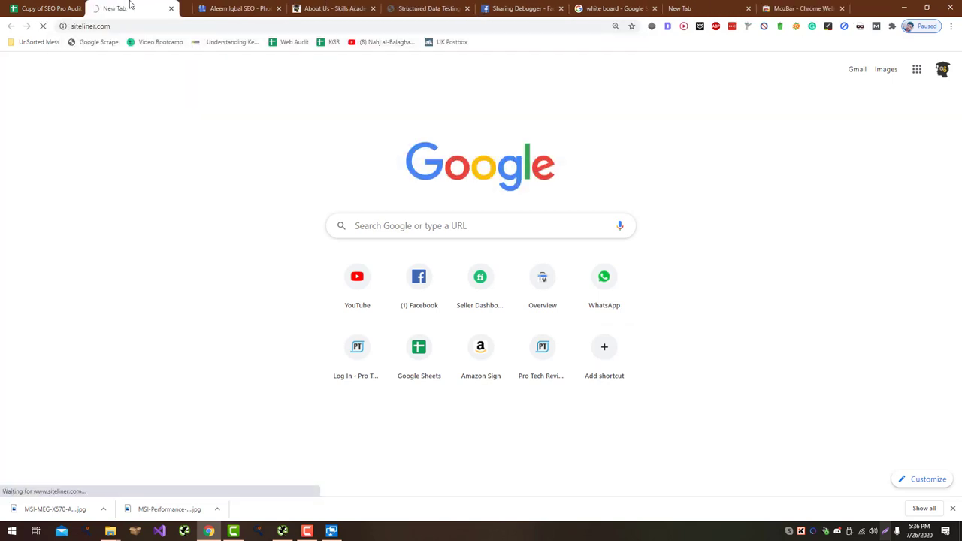
left_click_drag(331, 7, 236, 5)
left_click_drag(148, 26, 70, 26)
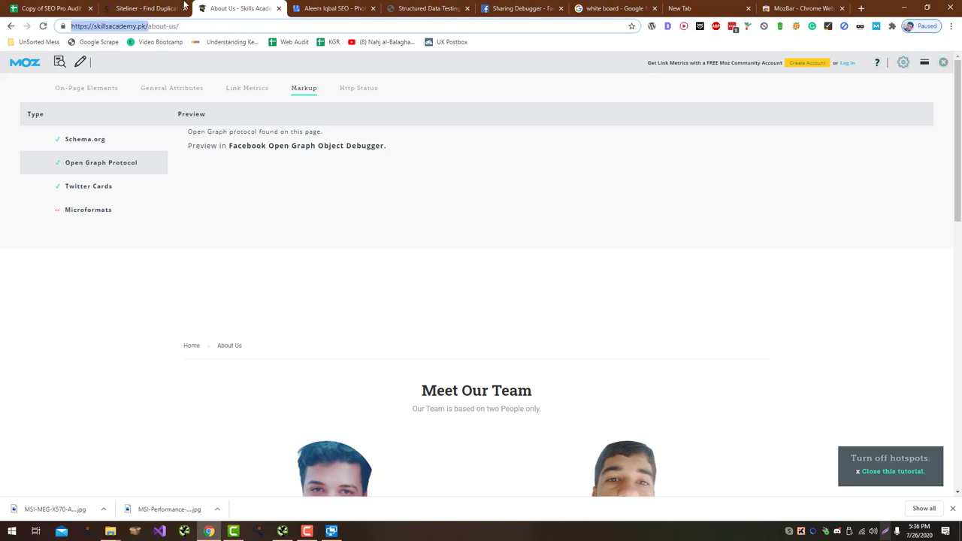
key("ctrl+c")
left_click(183, 3)
key("ctrl+v")
left_click(613, 309)
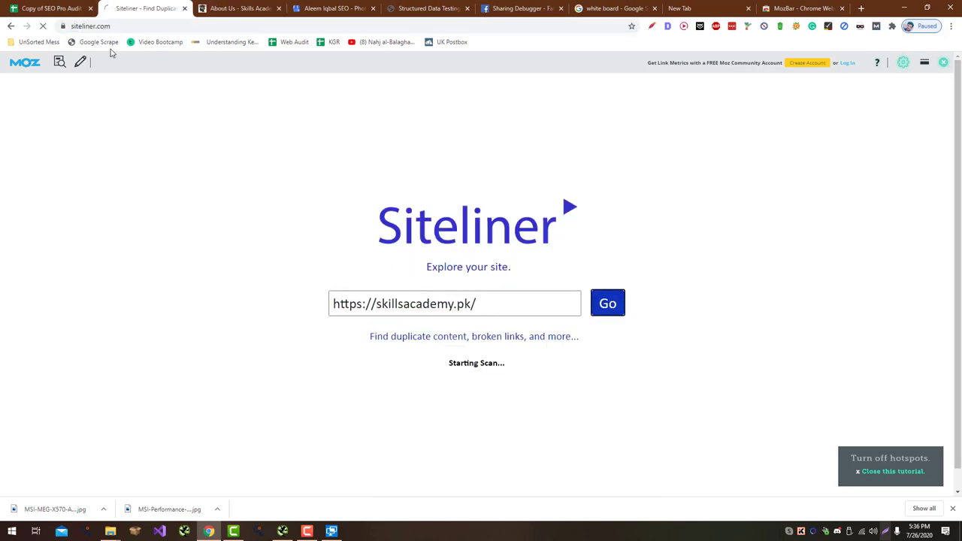
Step: Look at the Eyeball Audit sheet in the audit template and return to Duplicate Content Cleanup
left_click(53, 7)
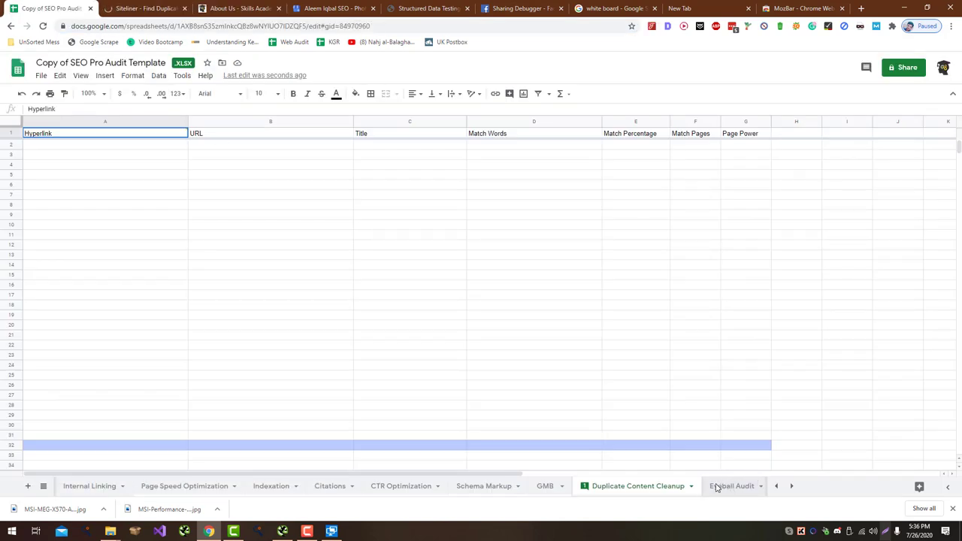
left_click(720, 486)
left_click(544, 490)
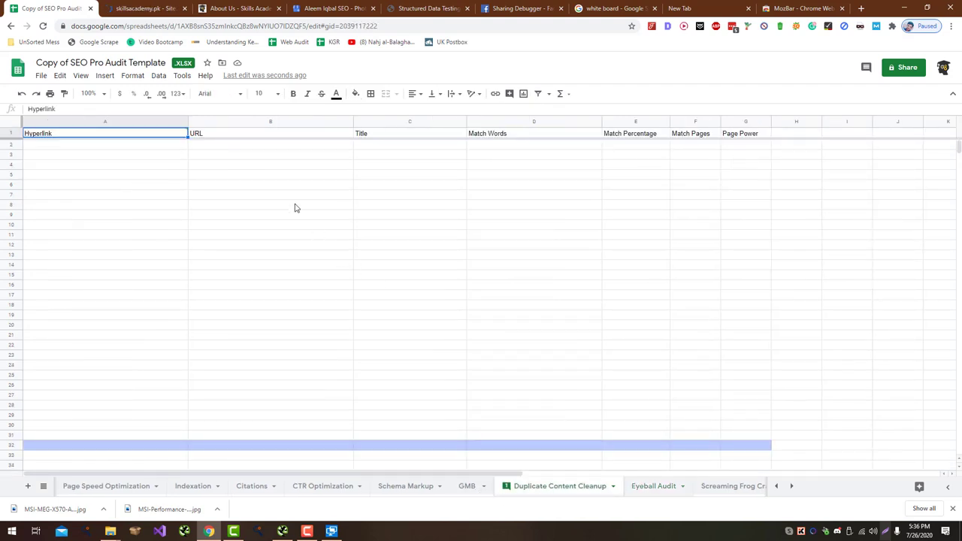
Step: Download the Siteliner site report for skillsacademy.pk and open the CSV file in Excel
left_click(188, 8)
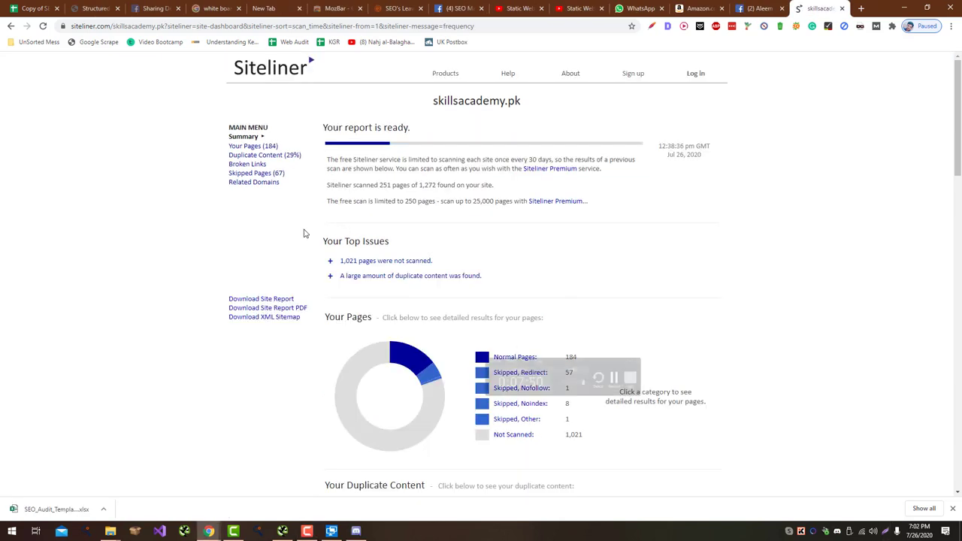
left_click(275, 298)
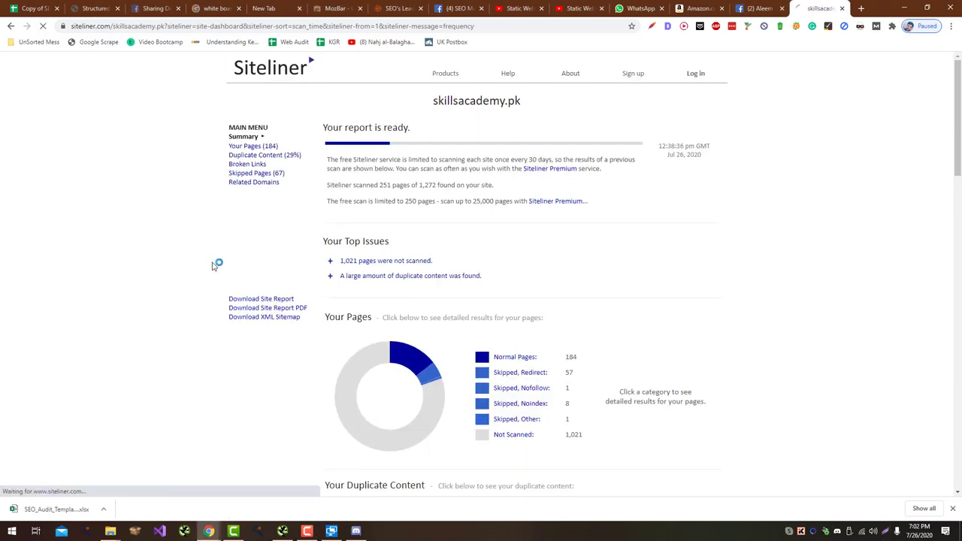
left_click(45, 510)
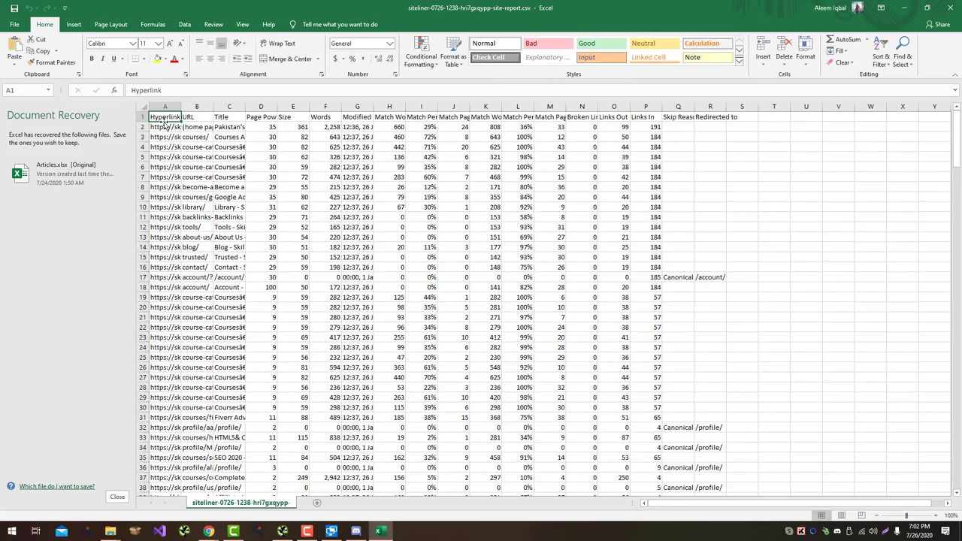
Step: Copy all data from the Siteliner report and paste it into the Duplicate Content Cleanup sheet, starting at the Hyperlink header cell
key("ctrl+a")
key("ctrl+c")
key("alt+Tab")
key("ctrl+1")
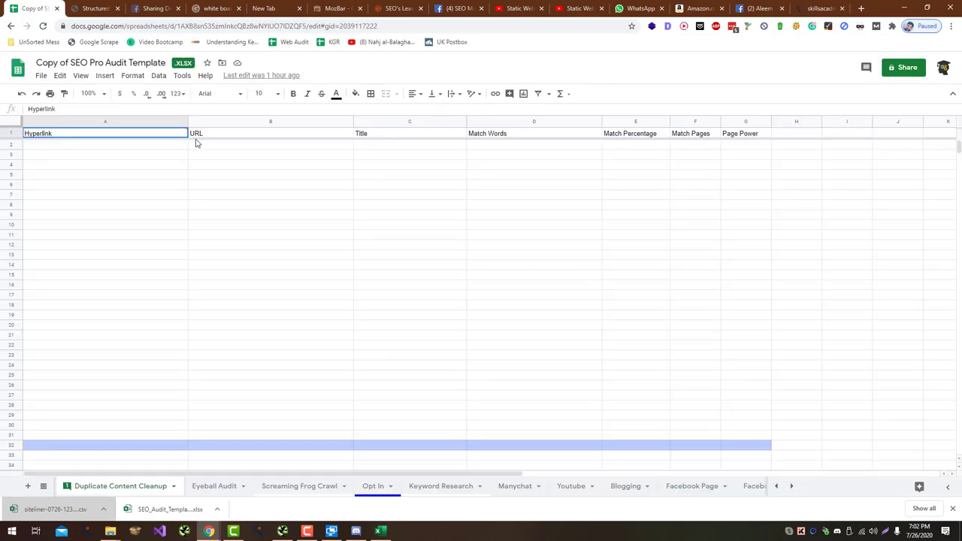
key("alt+Tab")
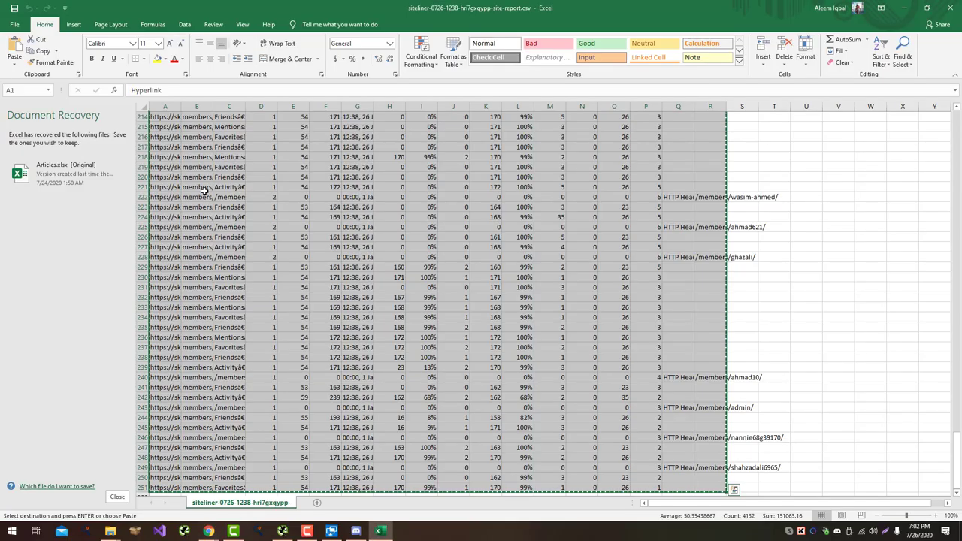
key("alt+Tab")
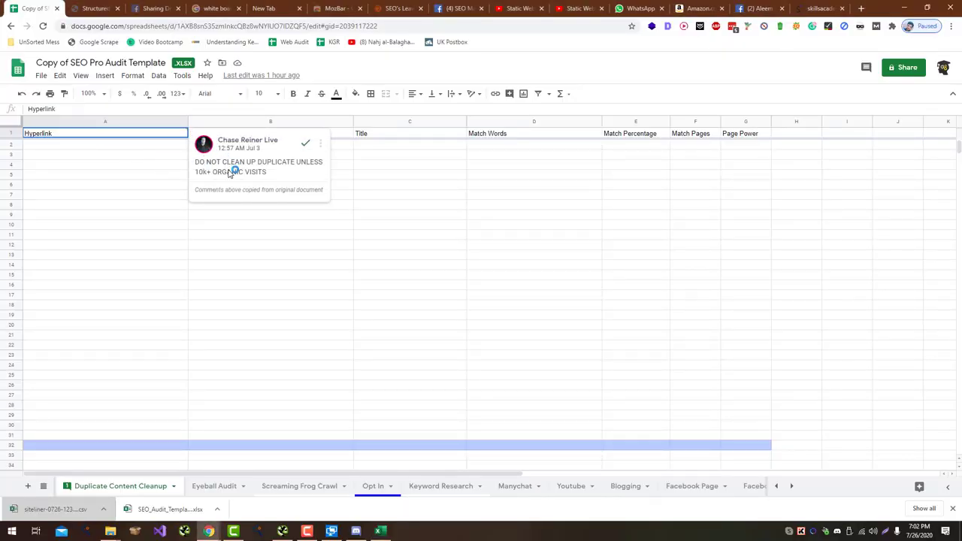
key("ctrl+v")
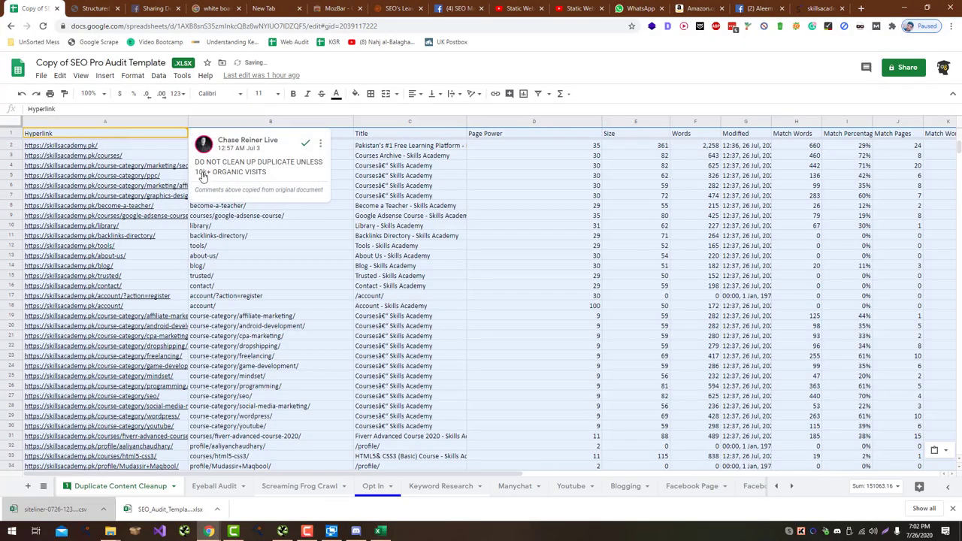
Step: Examine the pasted report's hyperlinks, titles, page power, size, word counts and match percentages
left_click(156, 149)
left_click(347, 199)
left_click(493, 197)
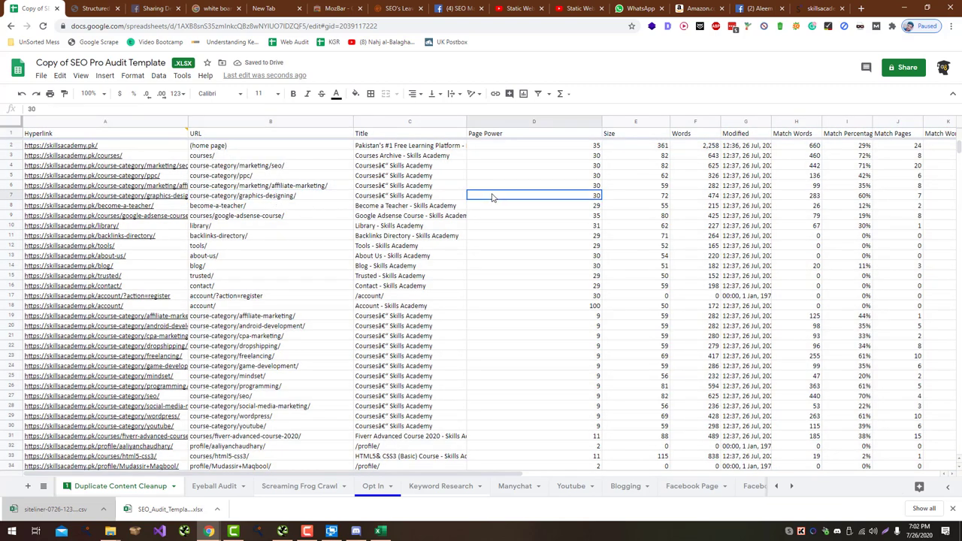
left_click(657, 156)
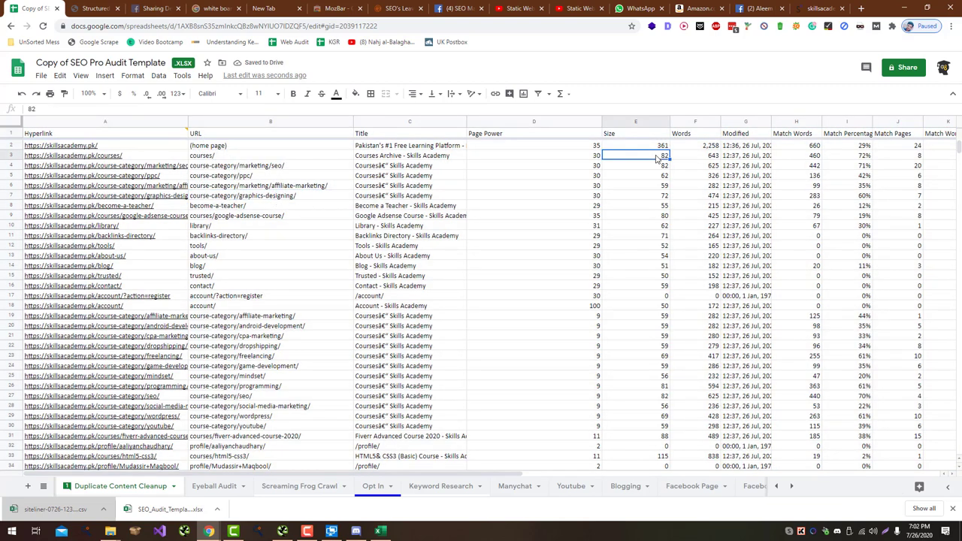
left_click(697, 155)
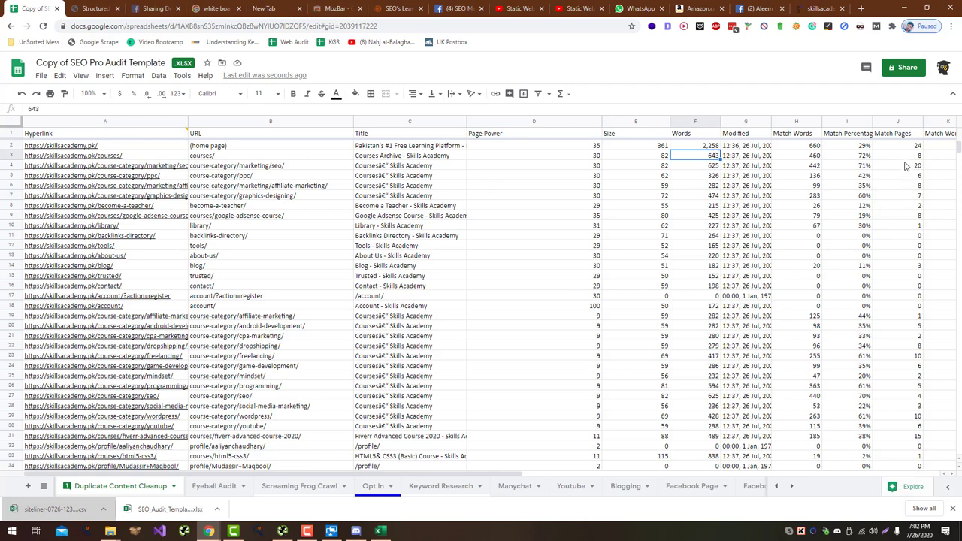
left_click(856, 147)
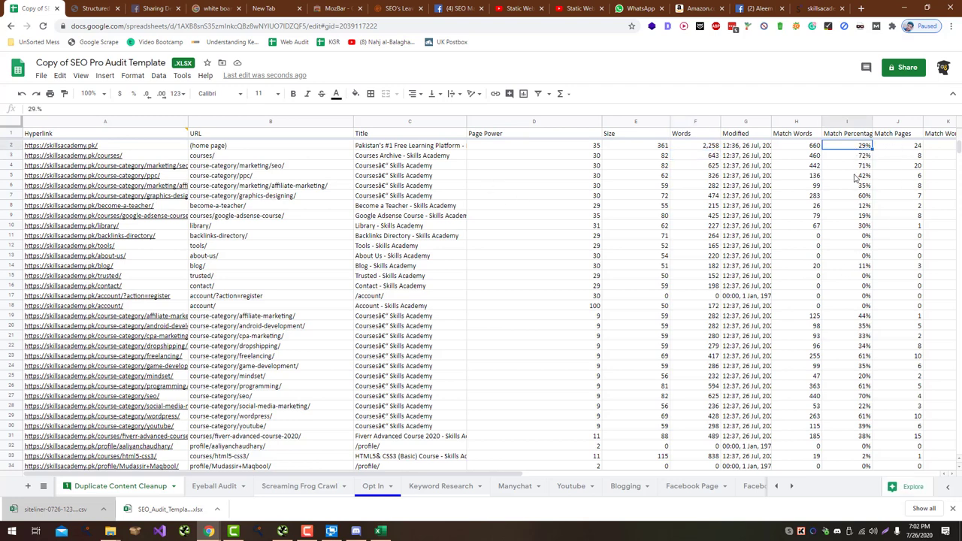
scroll(855, 181, "down", 5)
scroll(854, 195, "up", 5)
Step: Check the Eyeball Audit sheet, open the Screaming Frog Crawl sheet and switch to the site's crawl in Screaming Frog SEO Spider
left_click(209, 486)
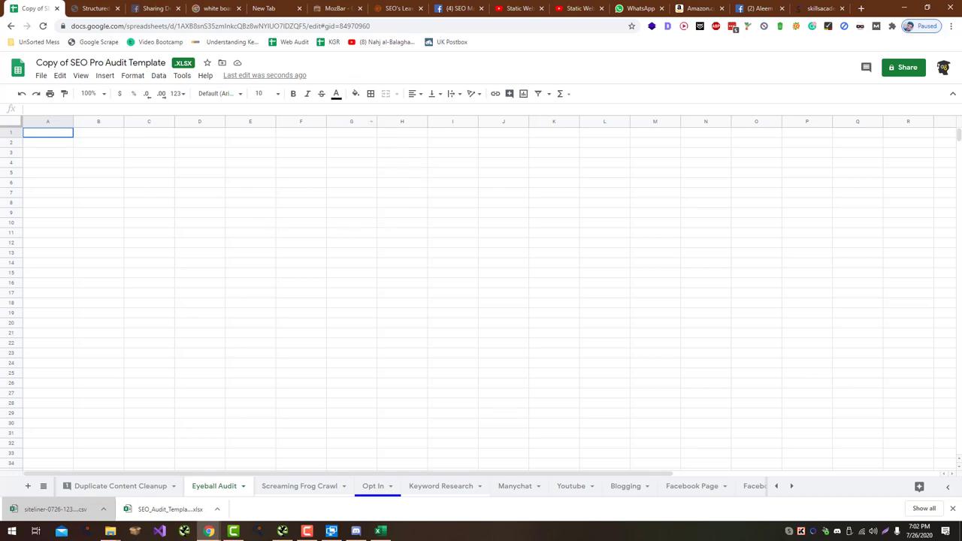
left_click(298, 487)
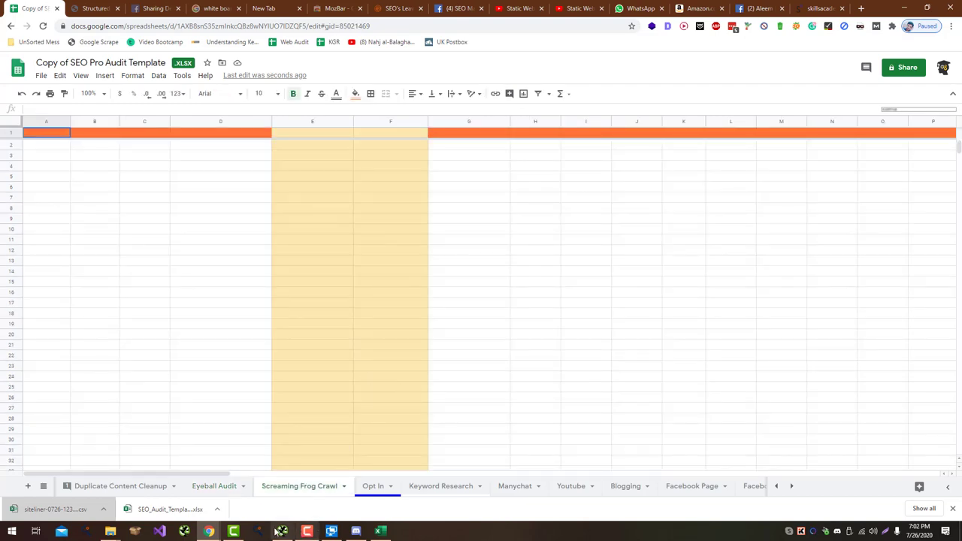
key("alt+Tab")
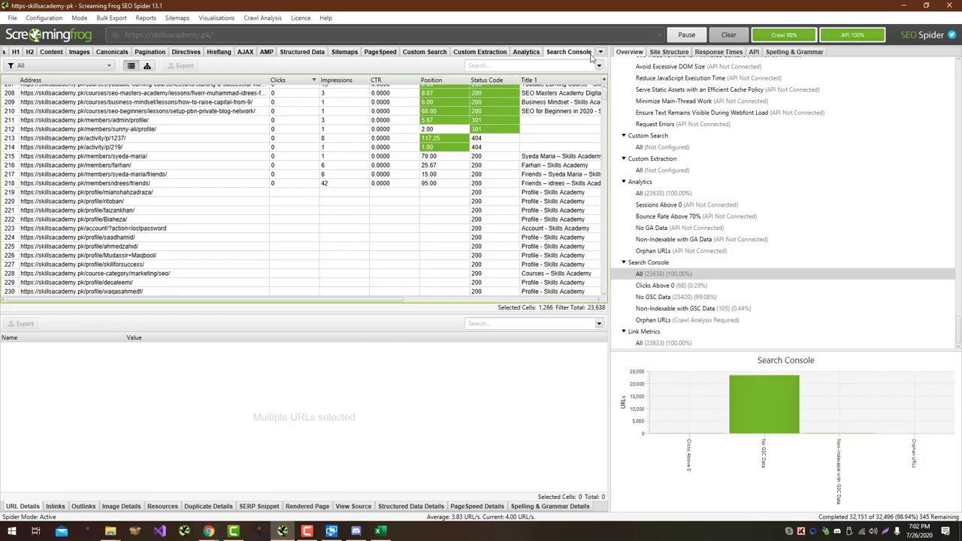
scroll(664, 106, "up", 5)
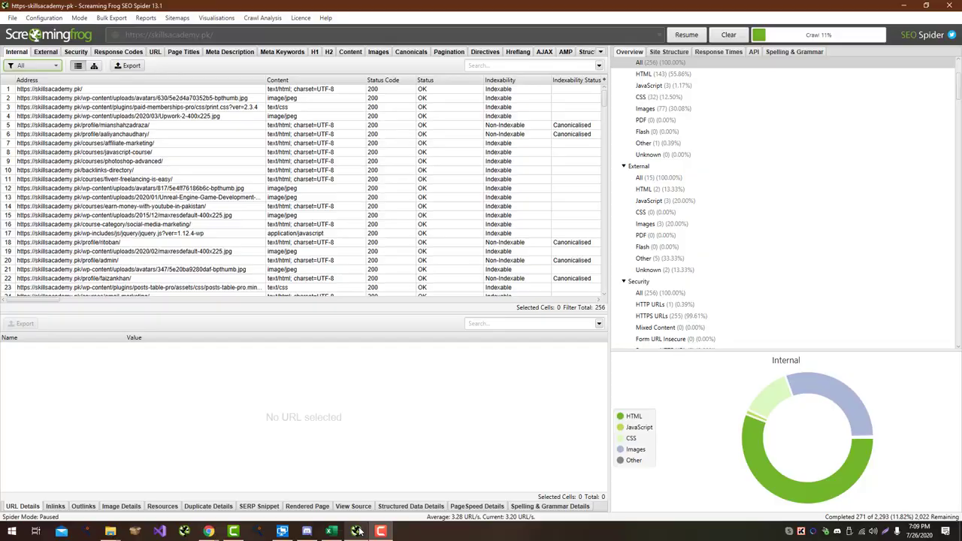
Step: Filter the Internal crawl results to HTML, copy all the rows and switch back to the audit spreadsheet in Chrome
left_click(32, 66)
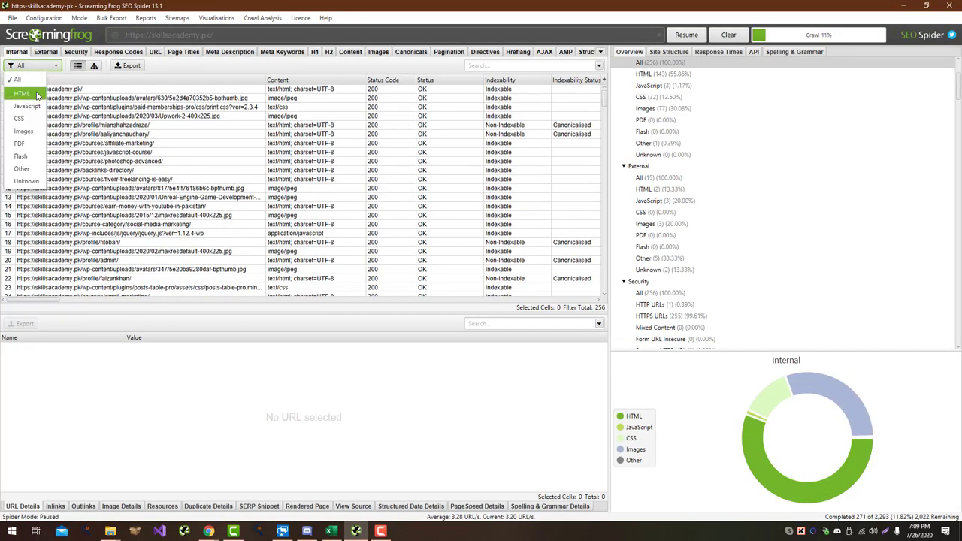
left_click(21, 93)
key("ctrl+a")
right_click(175, 170)
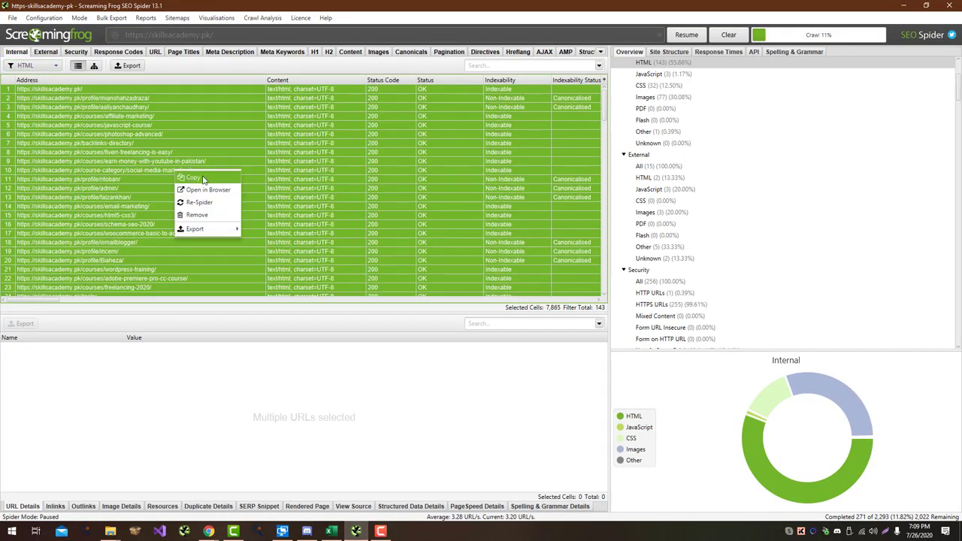
left_click(205, 179)
left_click(356, 532)
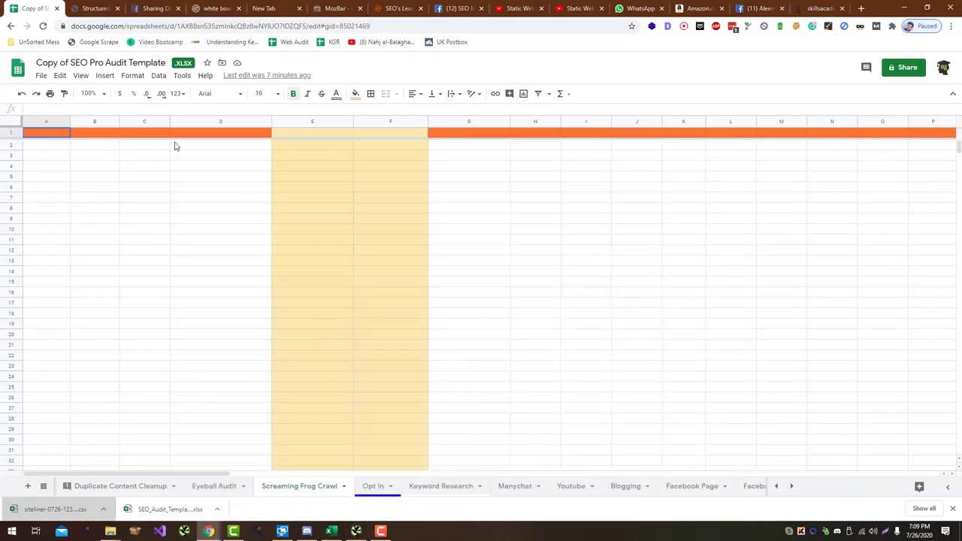
Step: Try pasting the copied crawl data into the Screaming Frog Crawl sheet from cell A1, and undo the paste
key("ctrl+v")
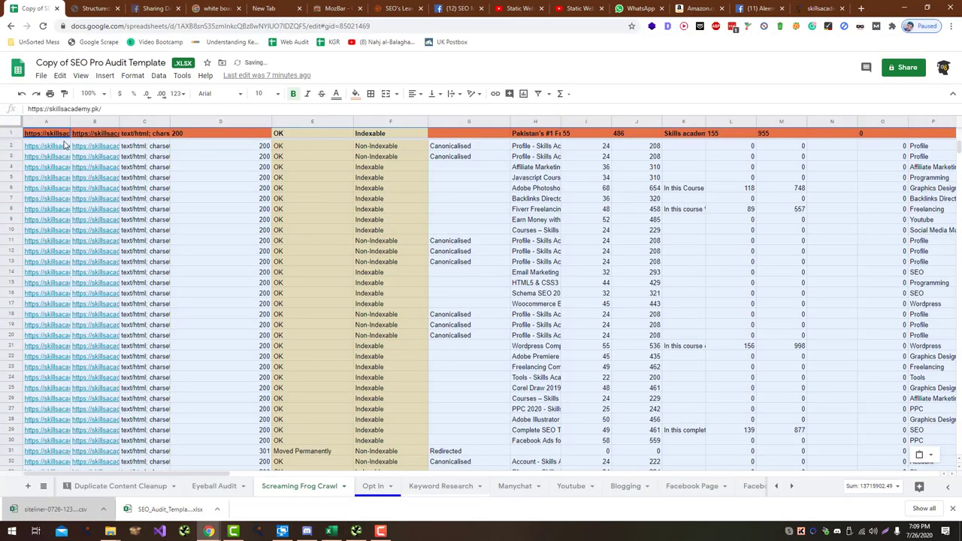
left_click(338, 242)
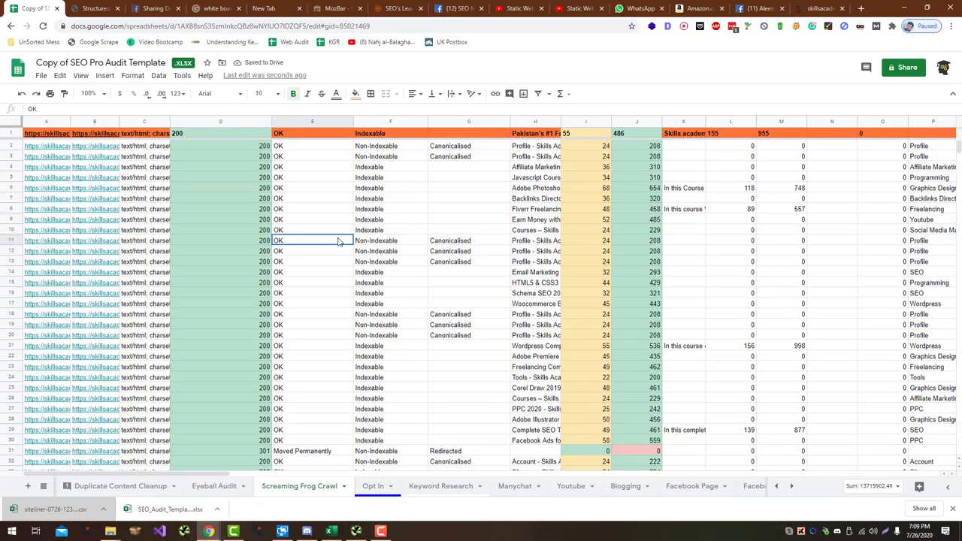
scroll(339, 241, "down", 2)
scroll(339, 241, "down", 3)
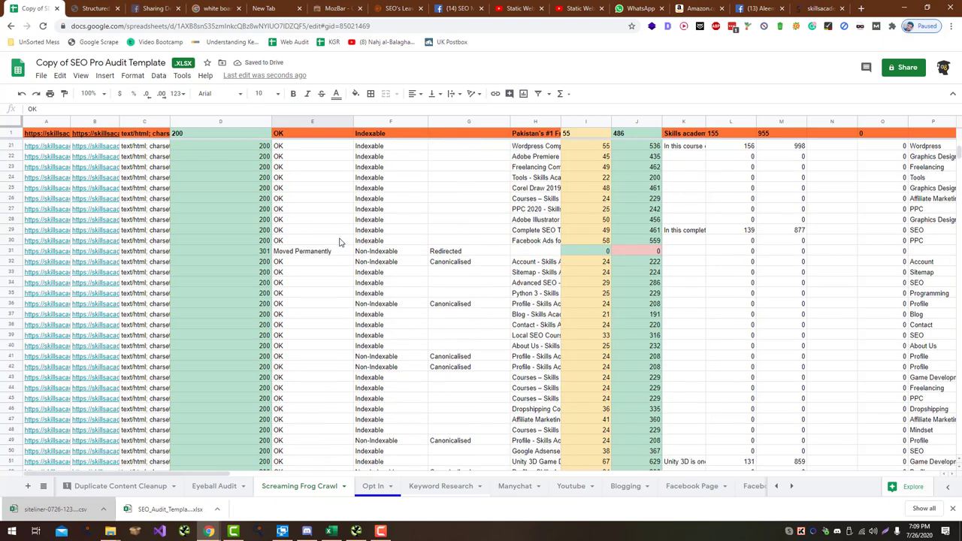
scroll(339, 241, "up", 6)
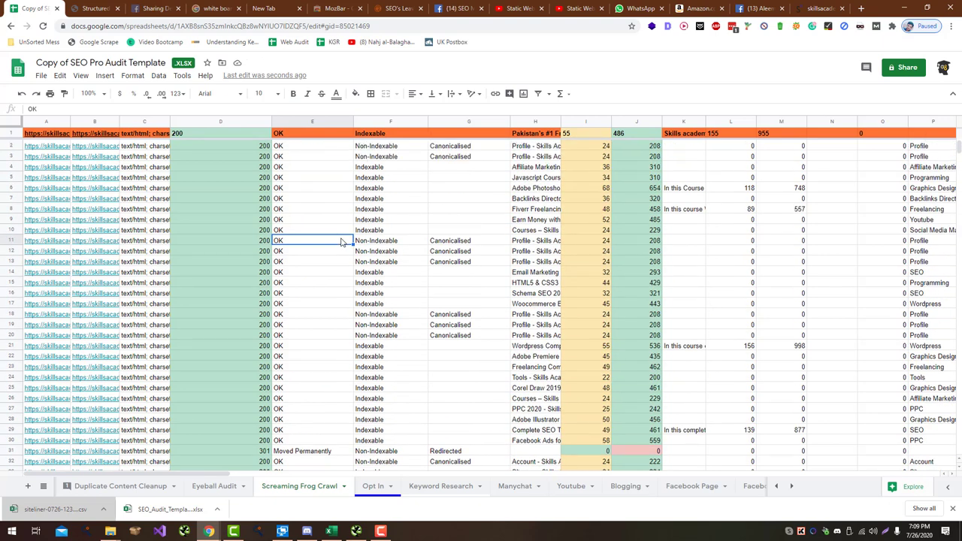
key("ctrl+z")
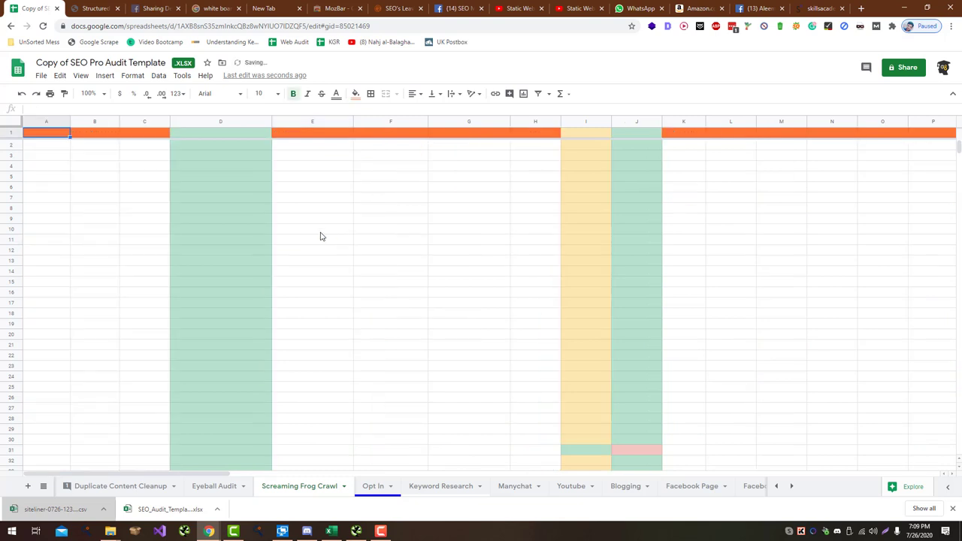
Step: Paste the copied crawl data into the Screaming Frog Crawl sheet from cell A2, below the orange header row
left_click(36, 148)
key("ctrl+v")
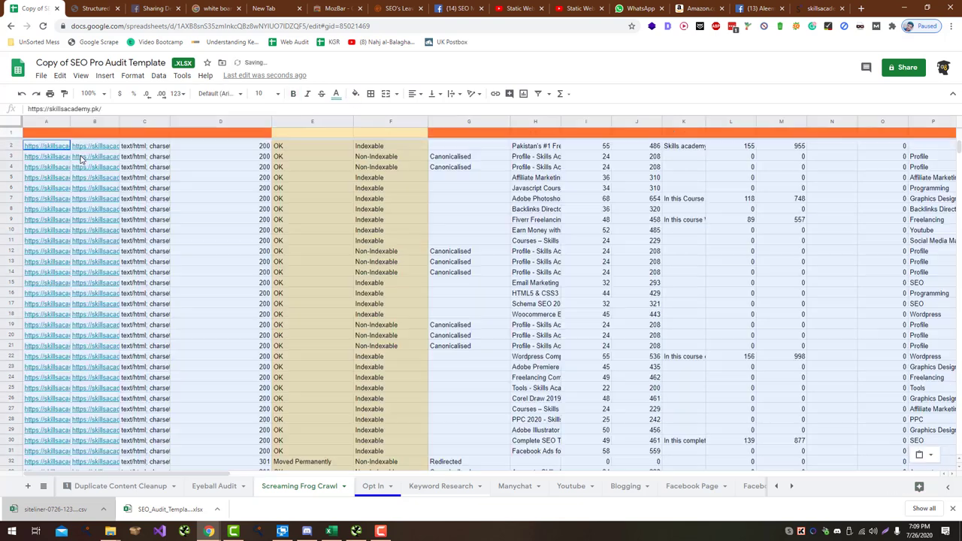
left_click(308, 266)
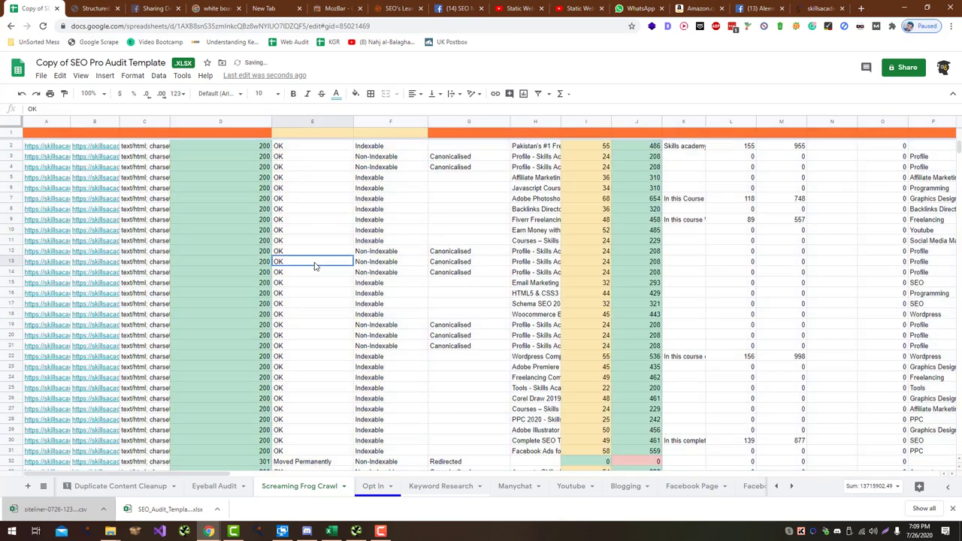
scroll(315, 266, "down", 2)
scroll(318, 263, "up", 2)
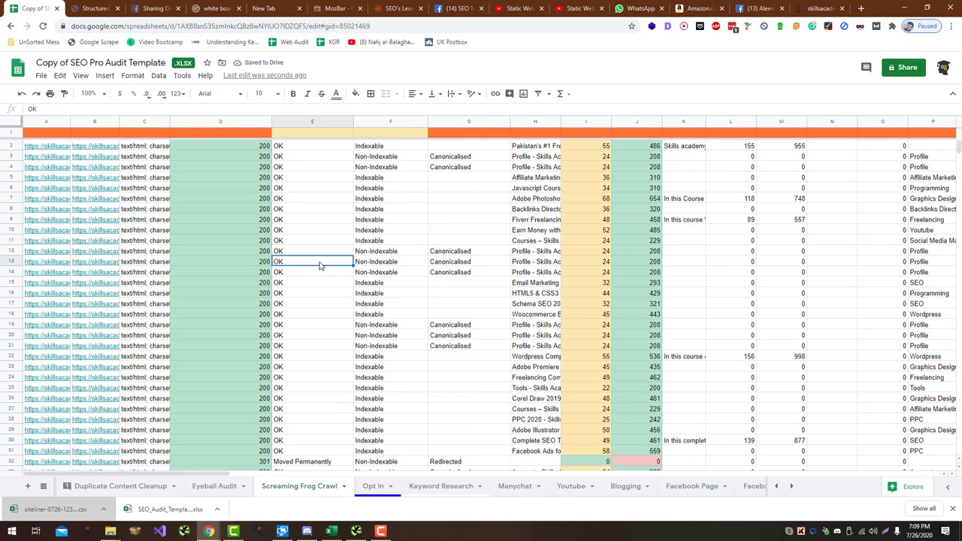
Step: Check the export option for the HTML crawl list in Screaming Frog SEO Spider and return to the audit spreadsheet
left_click_drag(481, 262, 45, 214)
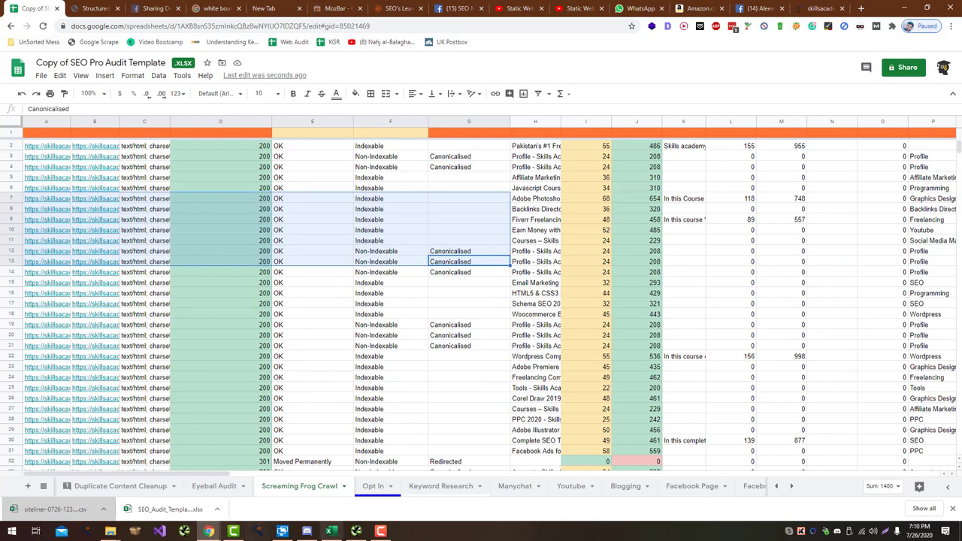
left_click(356, 532)
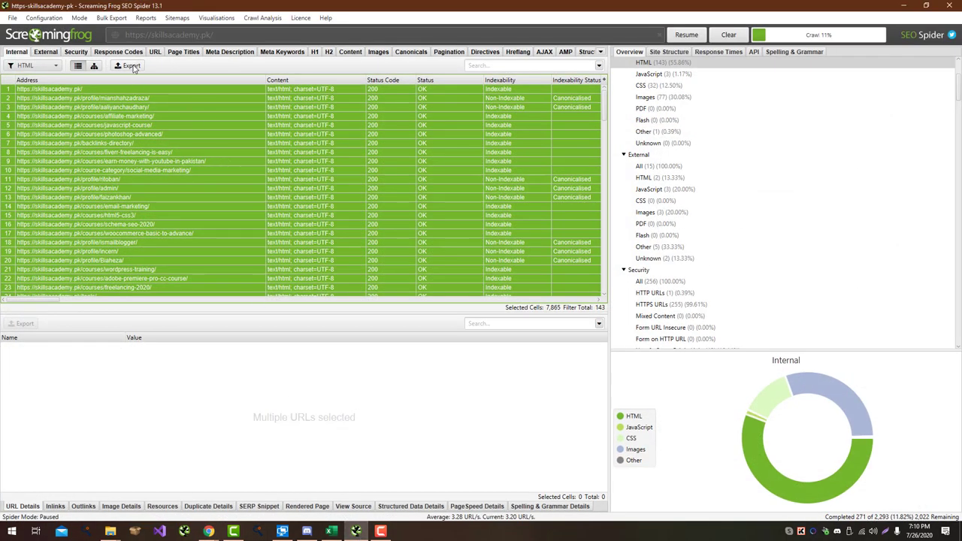
left_click(355, 531)
Step: Look through the Keyword Research, Manychat, Youtube, Blogging, Facebook Page and Facebook Group sheets
left_click(436, 489)
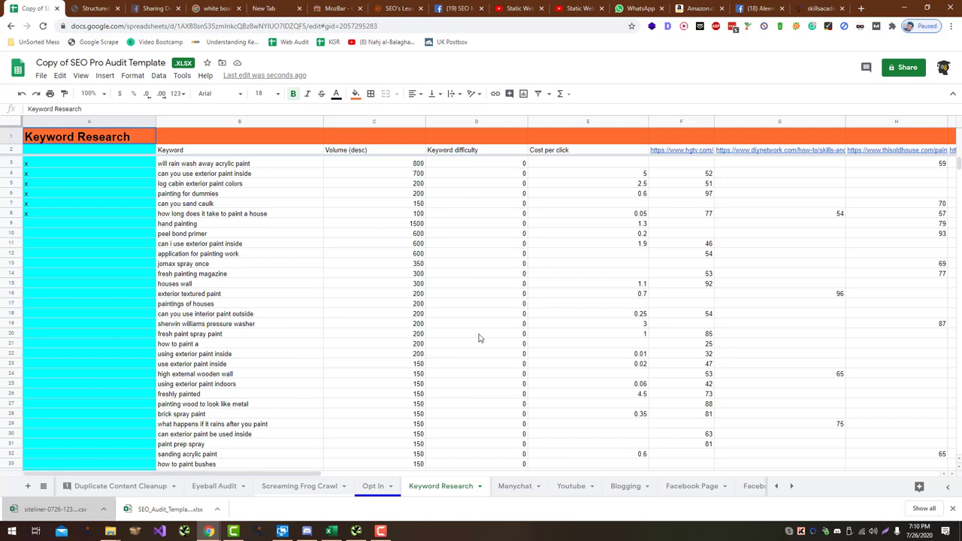
left_click(515, 486)
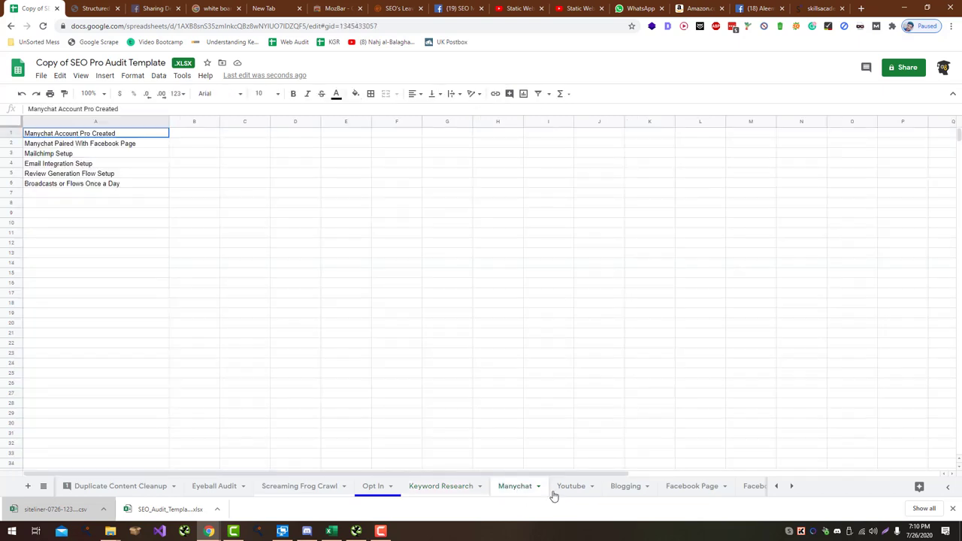
left_click(558, 486)
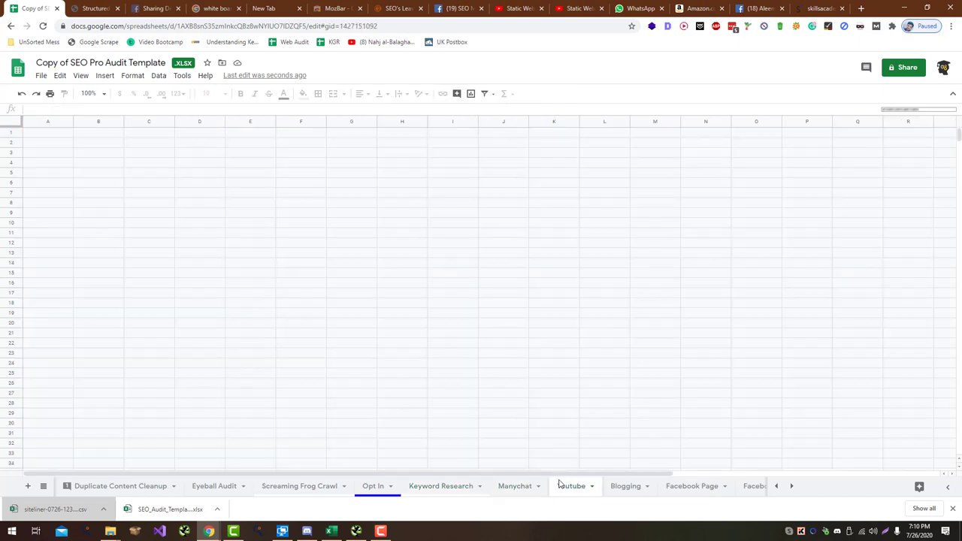
left_click(632, 488)
left_click(677, 490)
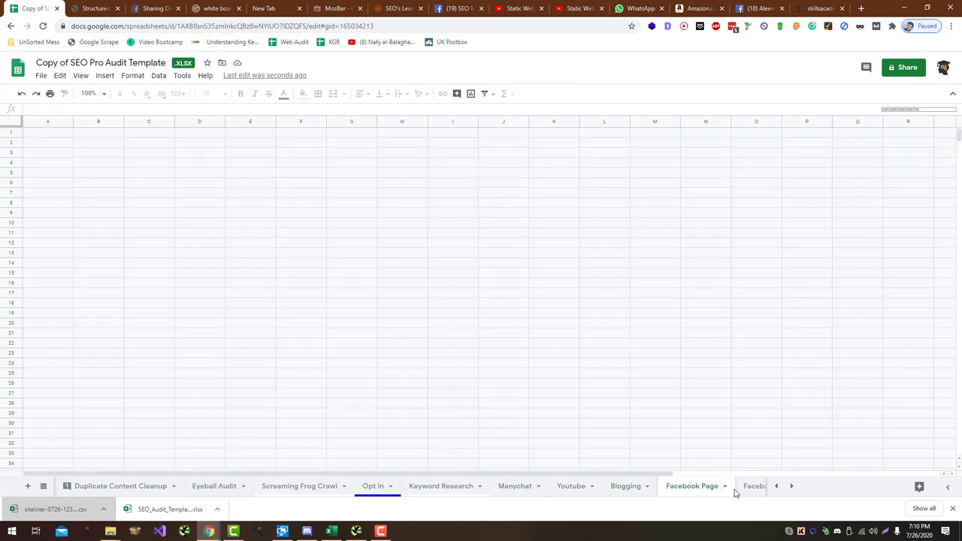
left_click(748, 489)
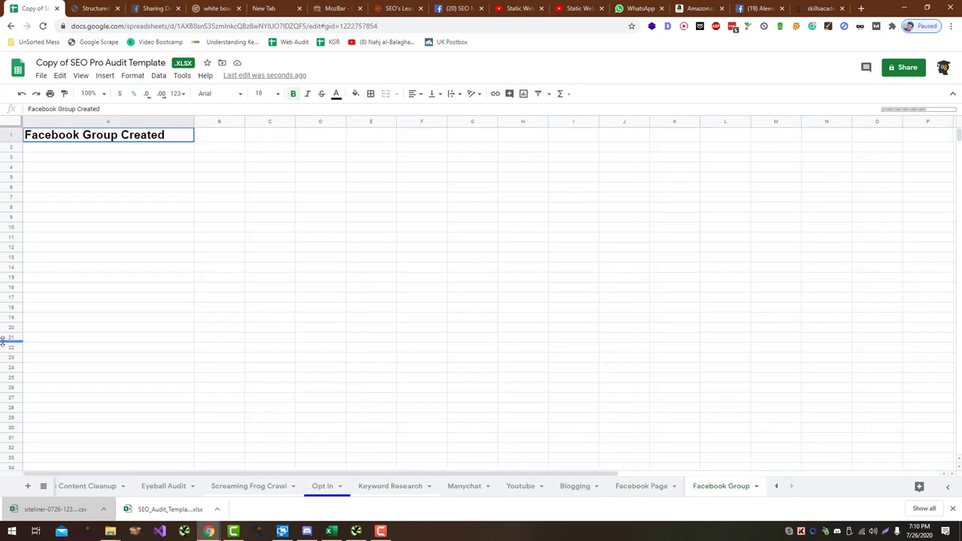